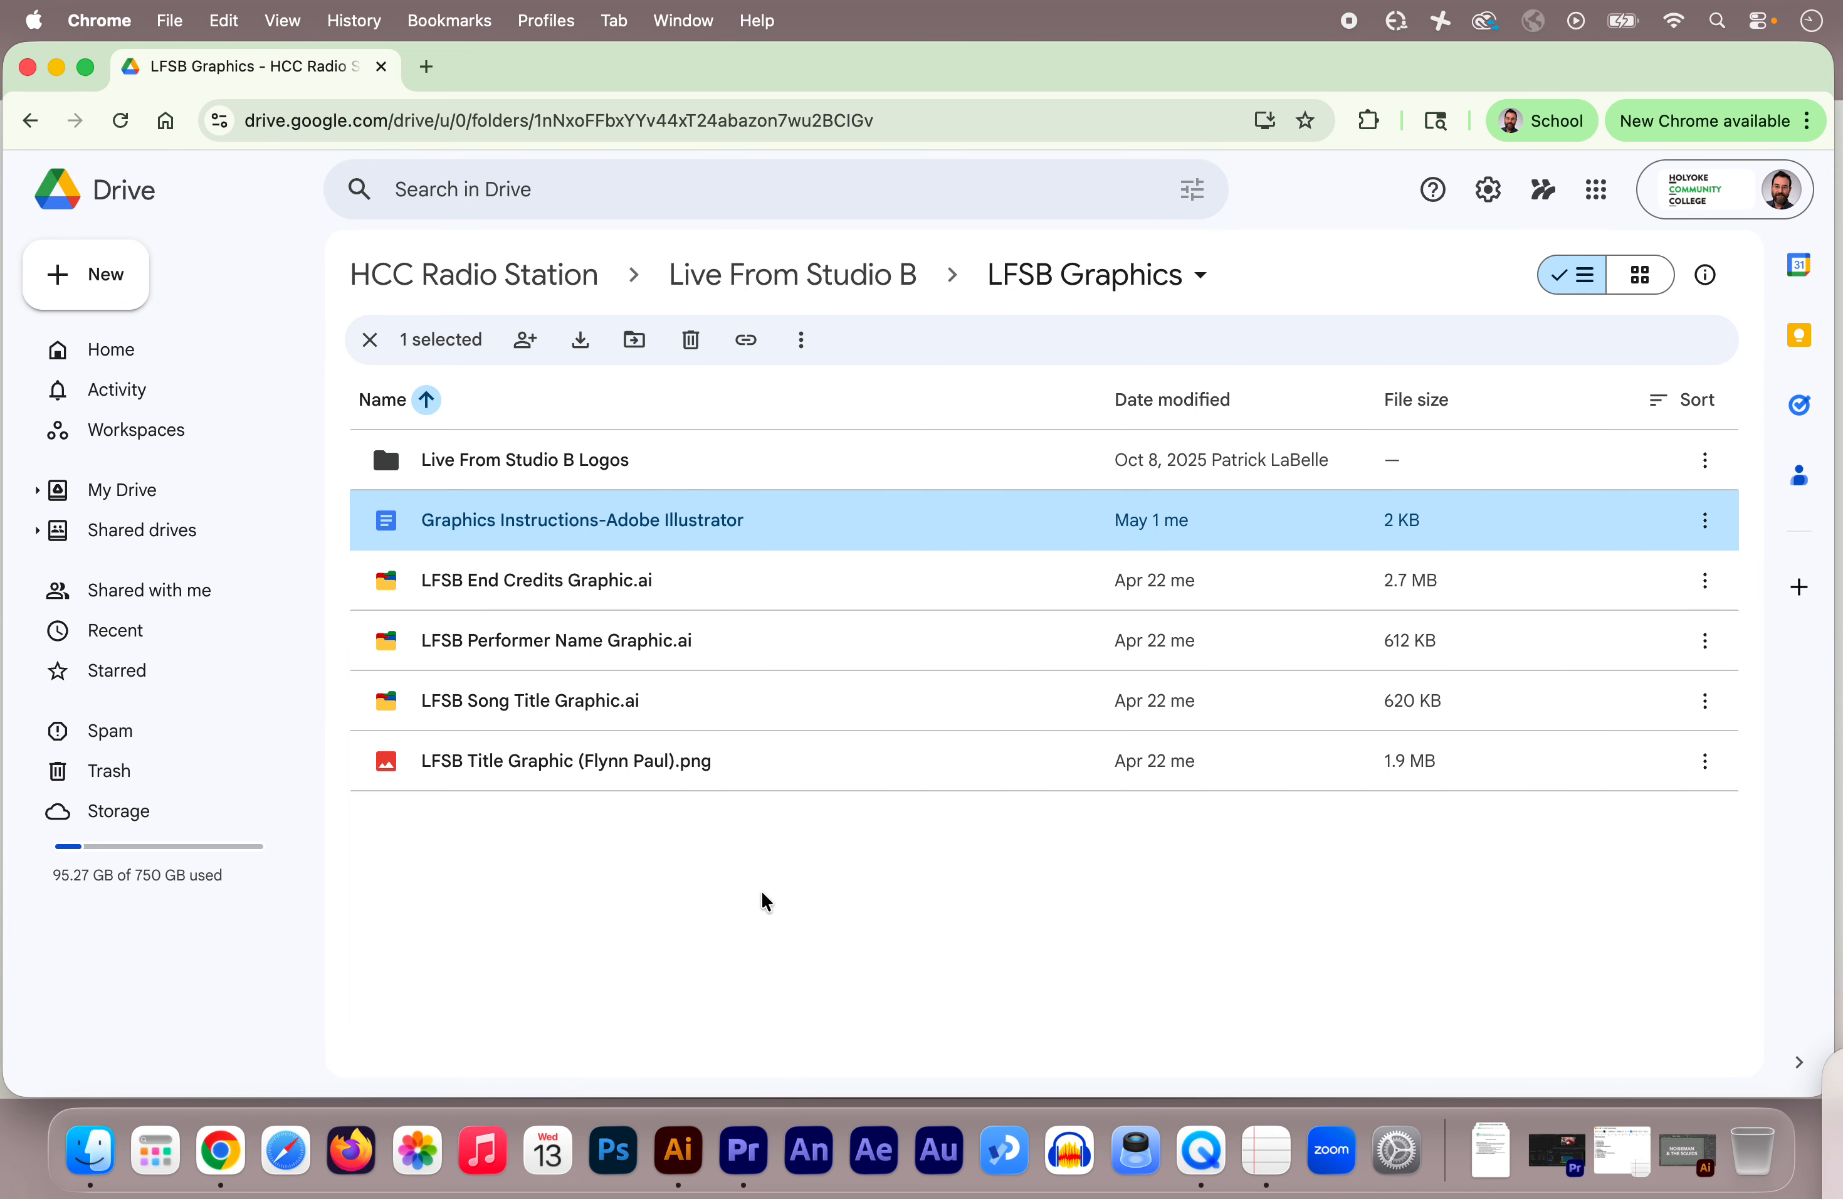
Step: Open the Illustrator graphics instructions from the LFSB Graphics folder and read through them
click(815, 287)
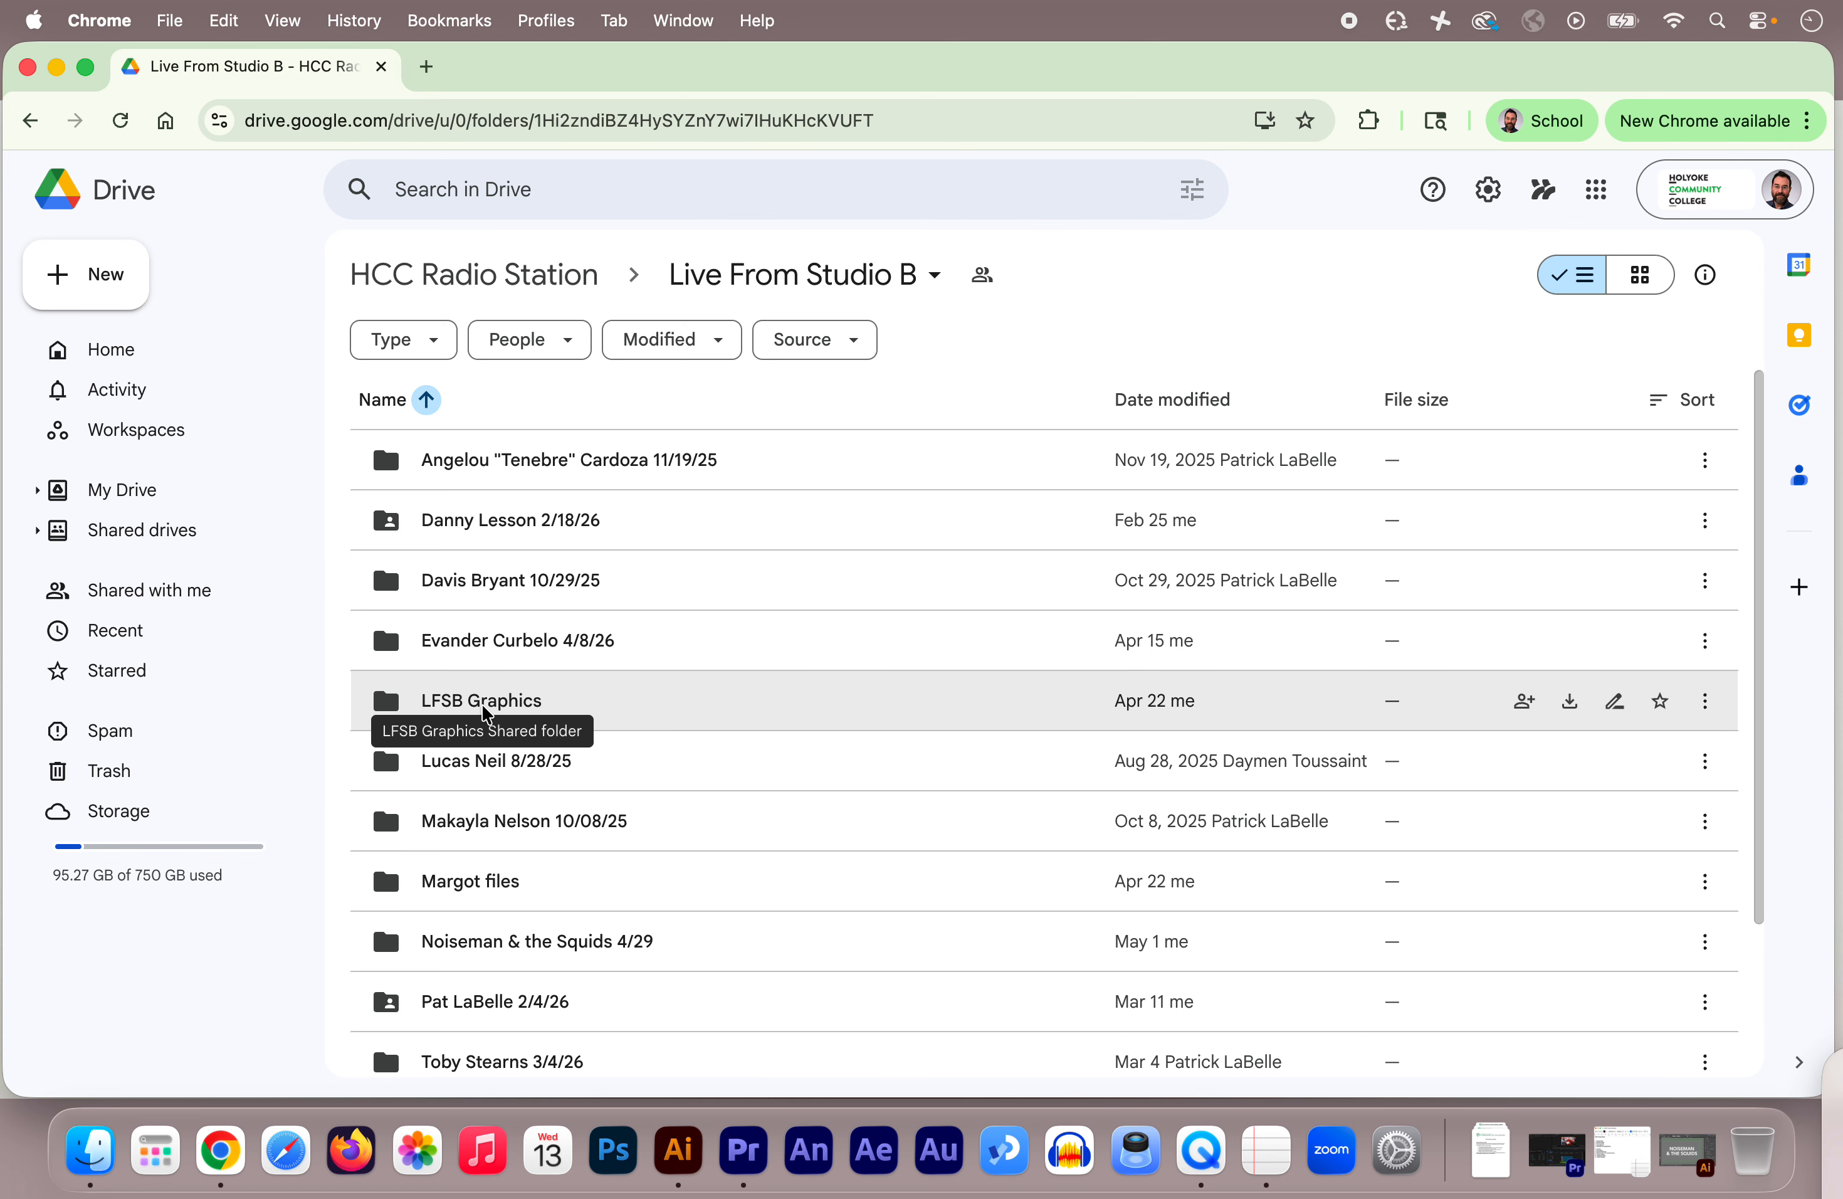
double_click(474, 705)
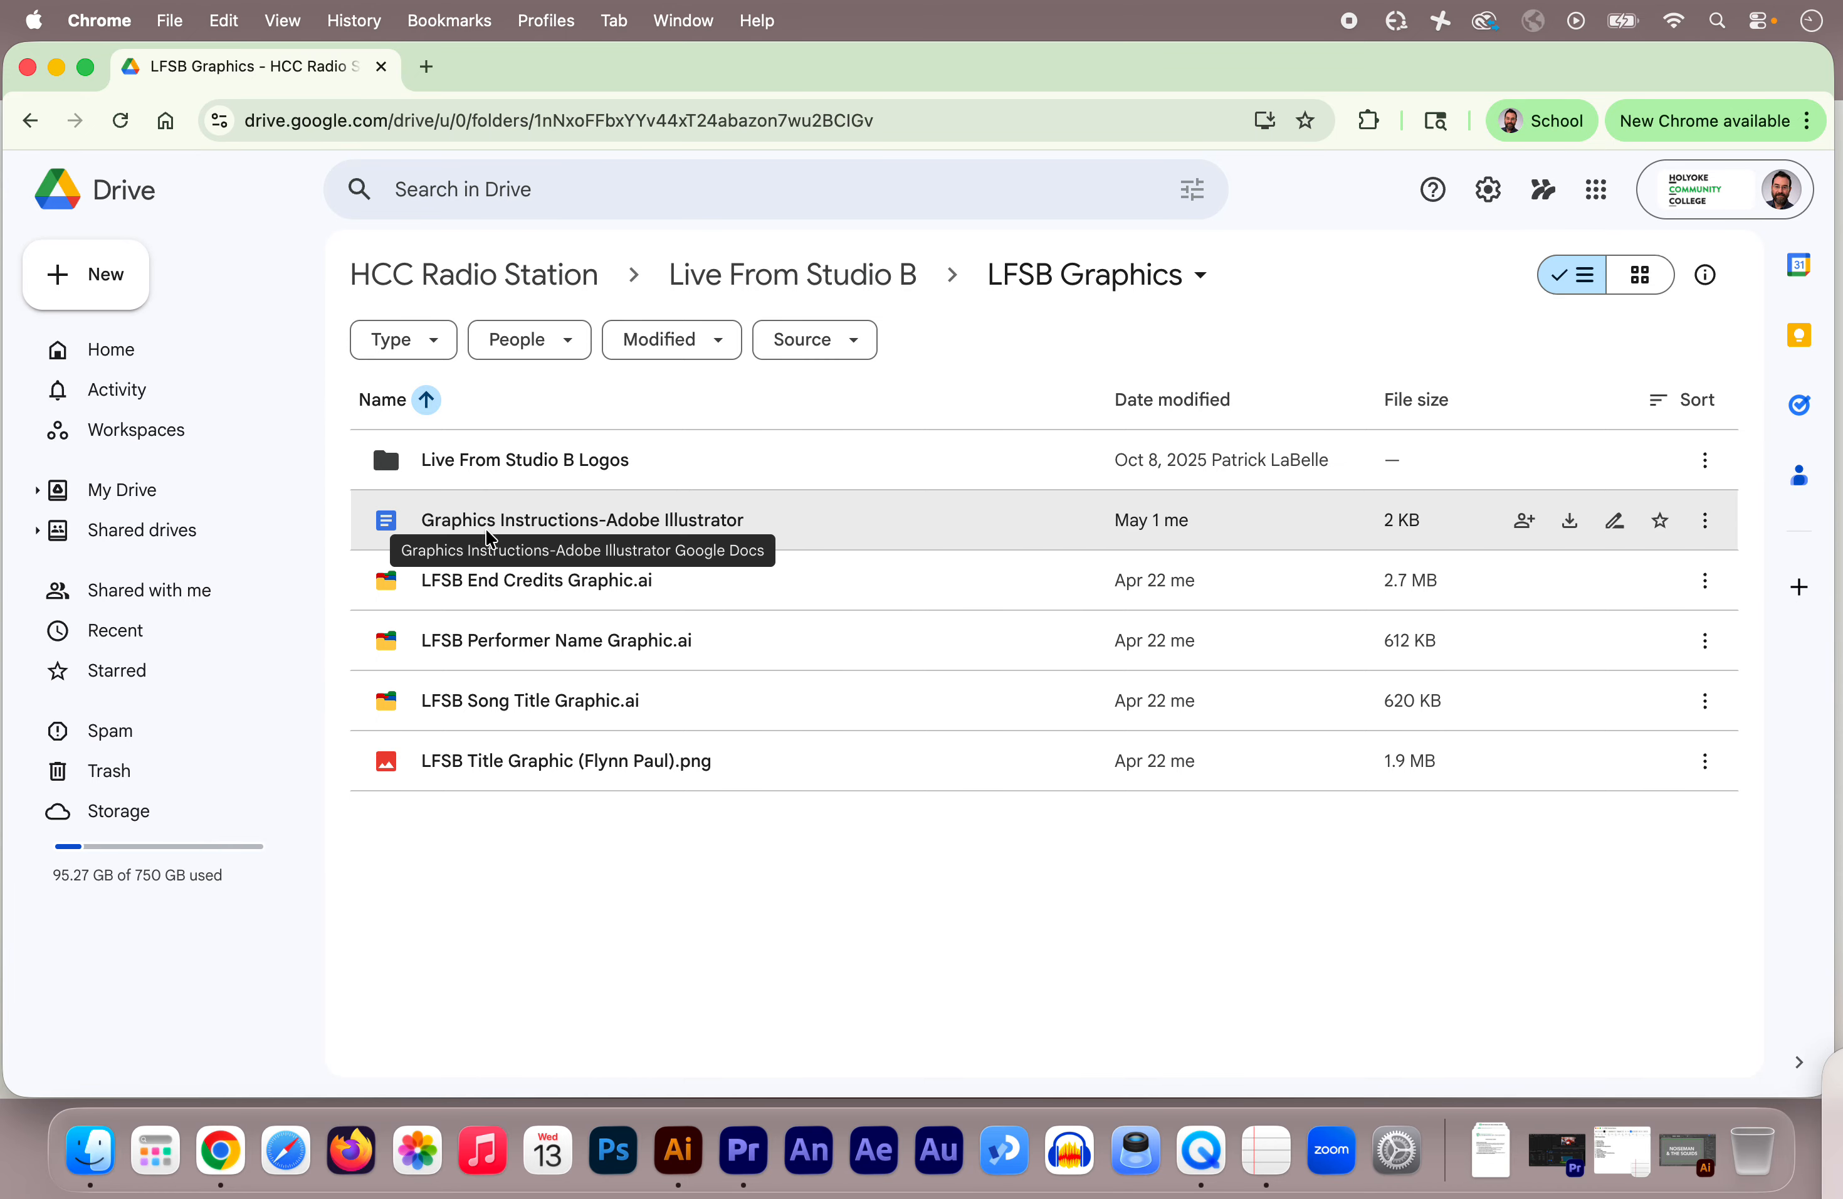
double_click(480, 518)
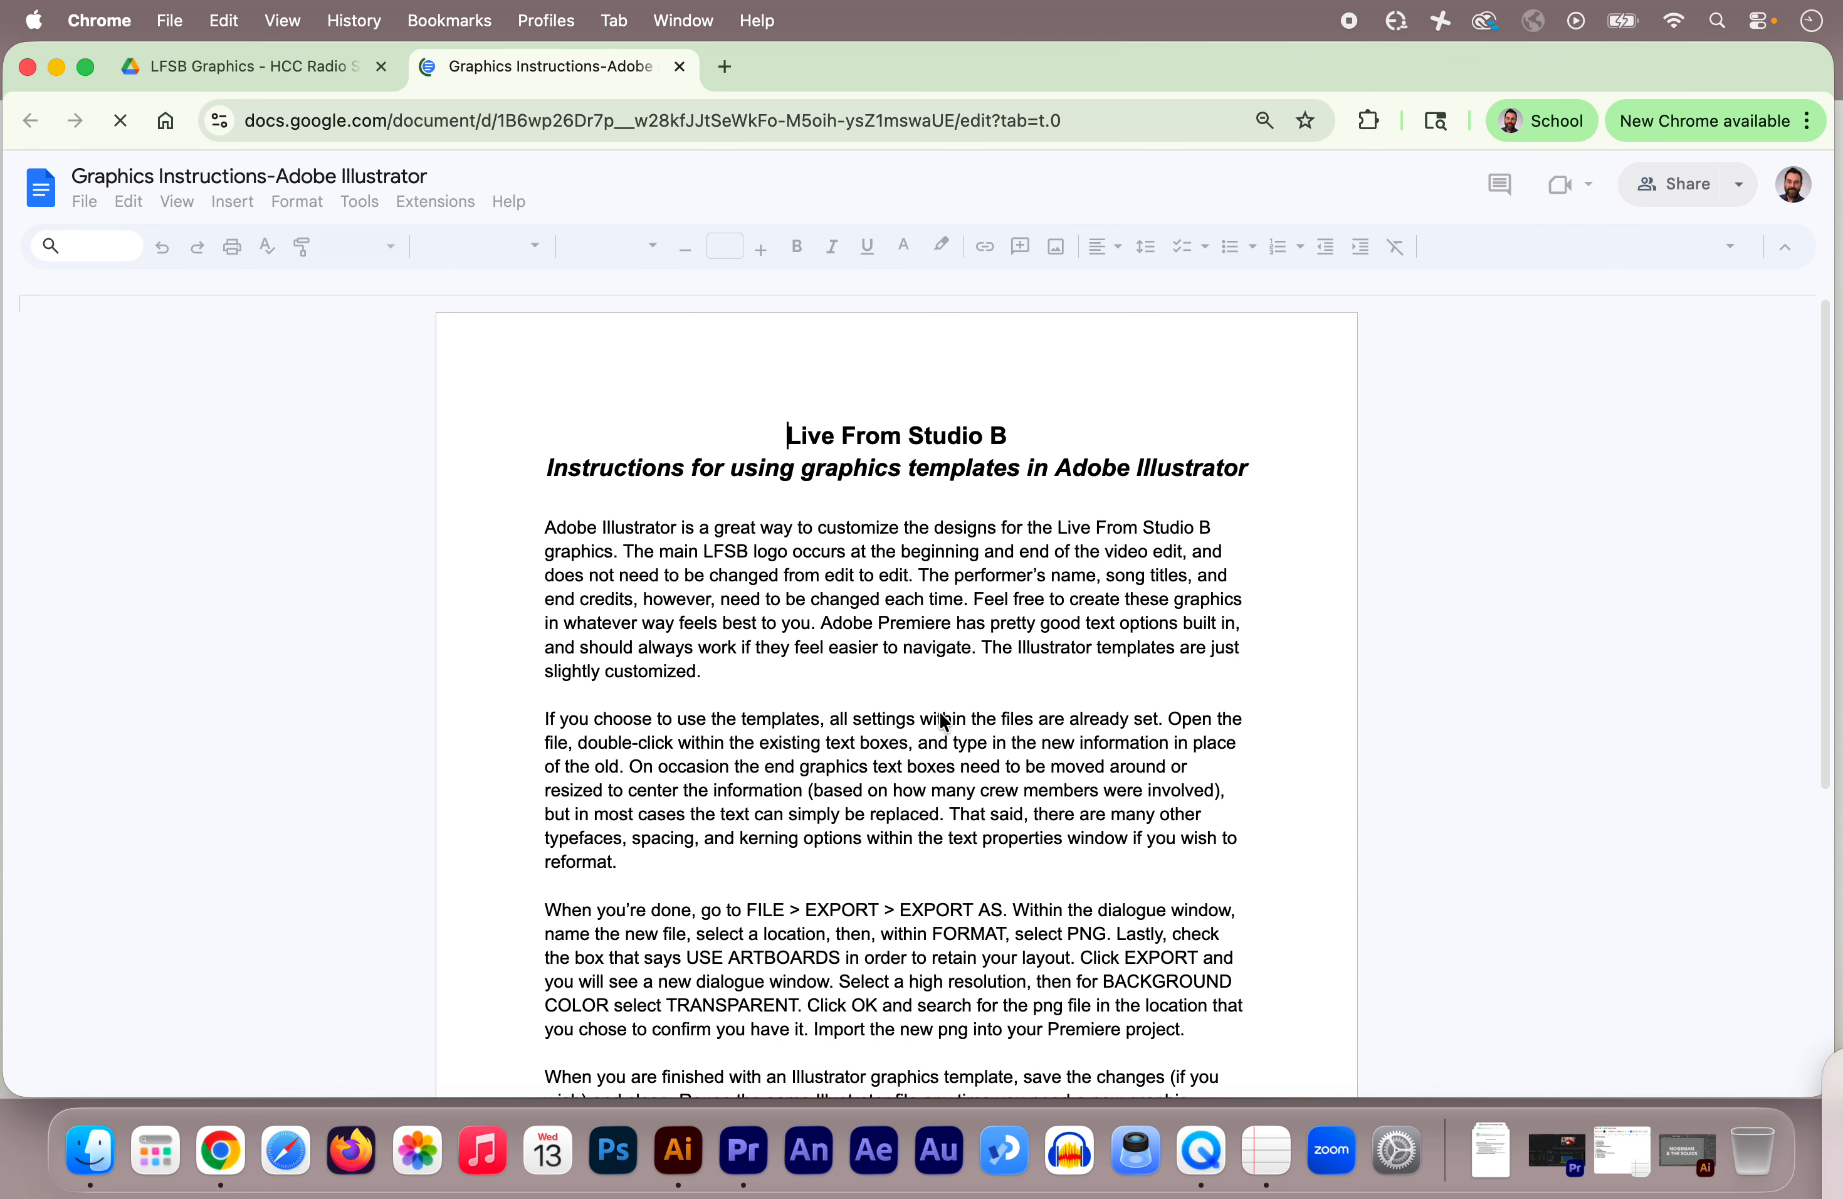
scroll(1245, 743, down, 5)
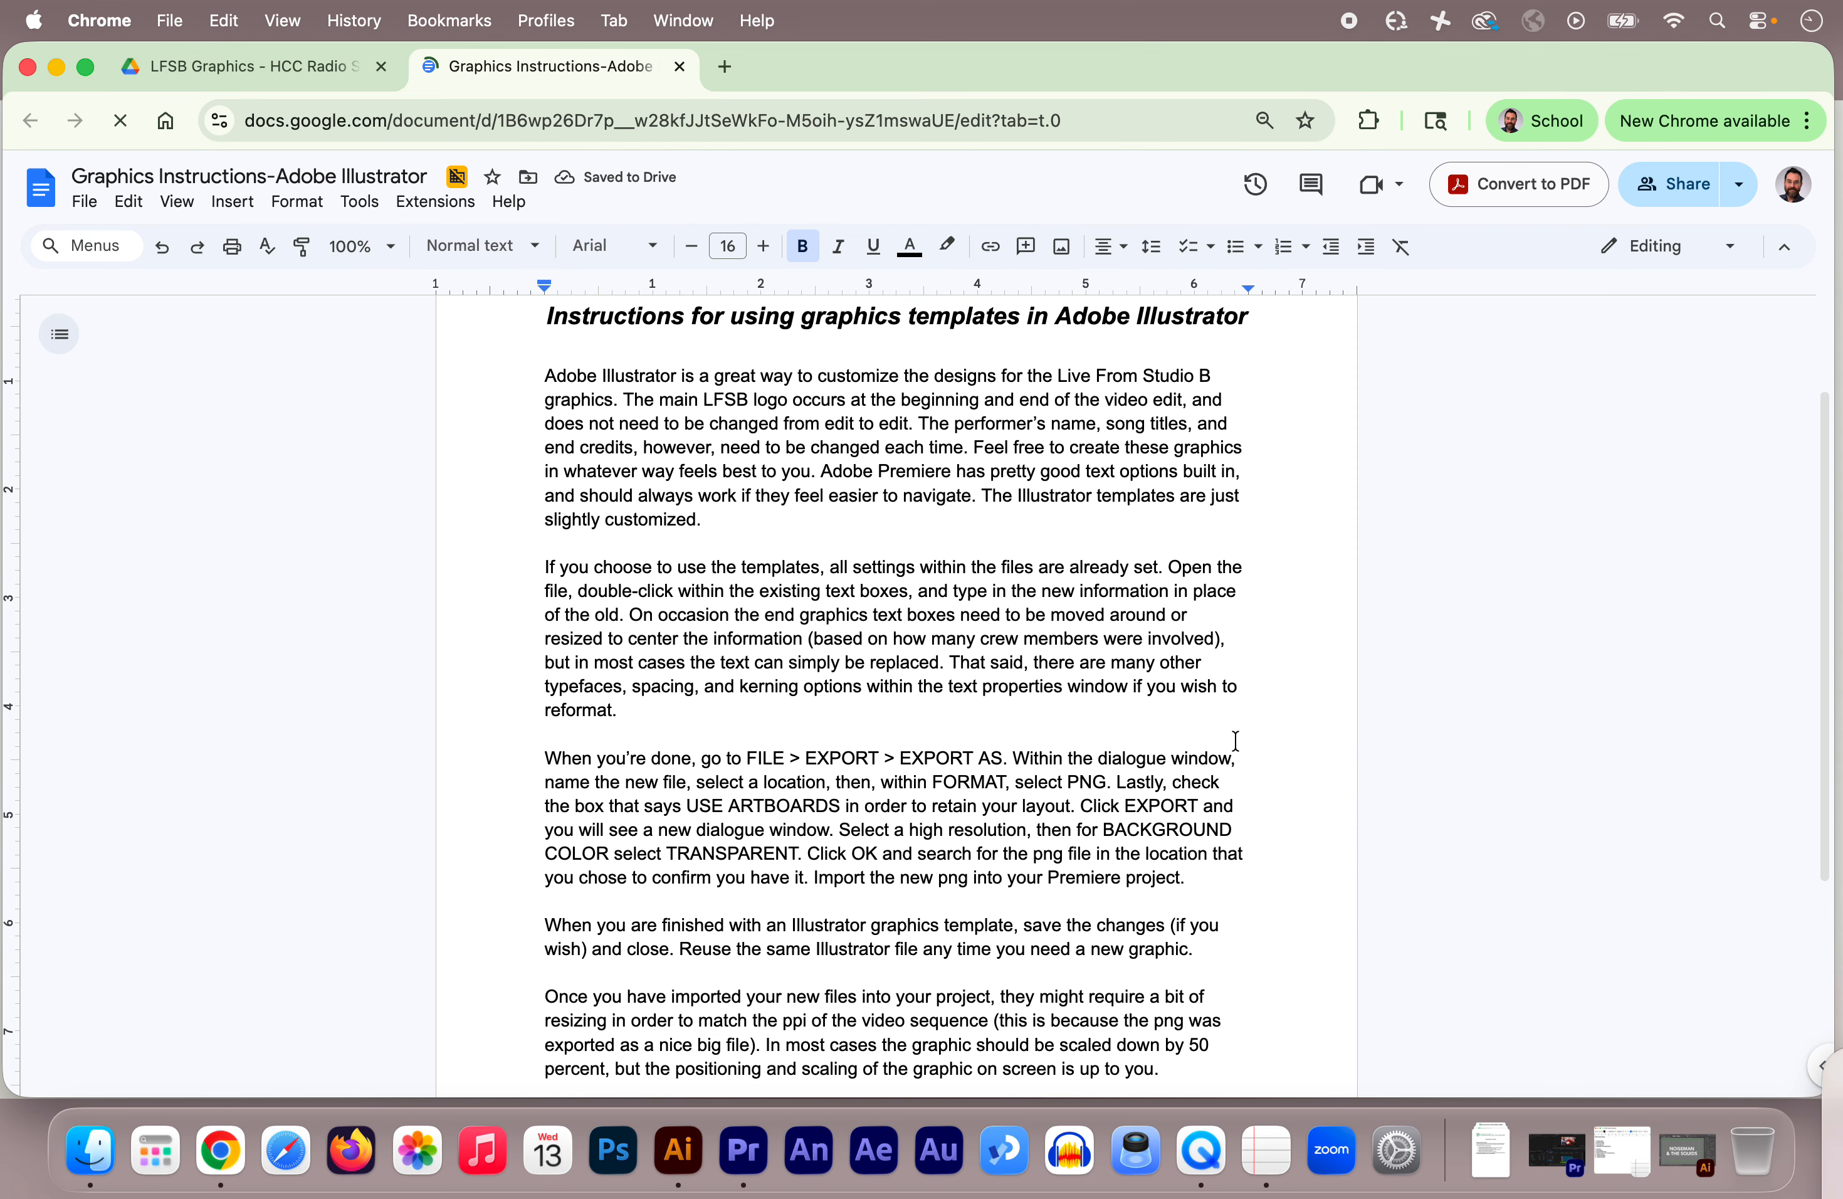
scroll(1235, 741, down, 4)
scroll(1235, 741, up, 4)
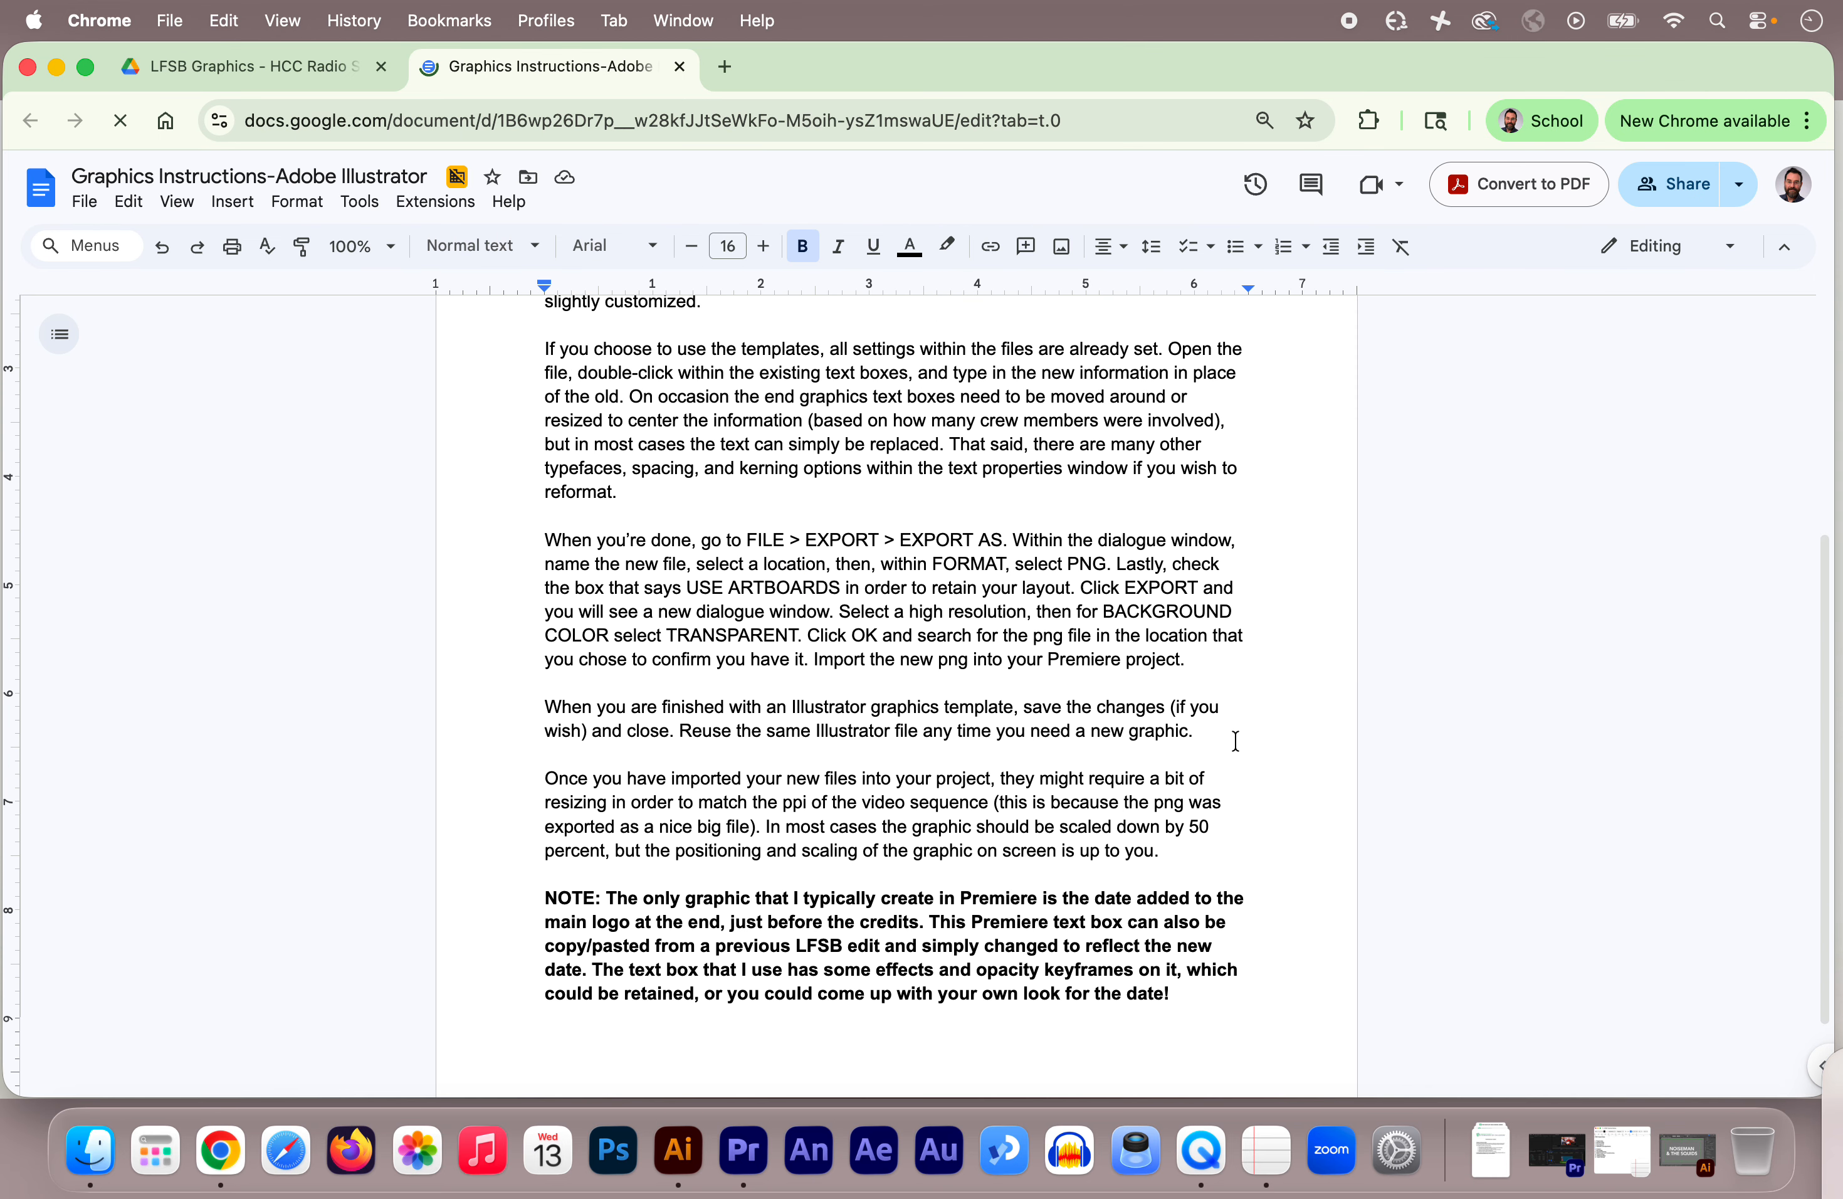
scroll(1234, 741, up, 5)
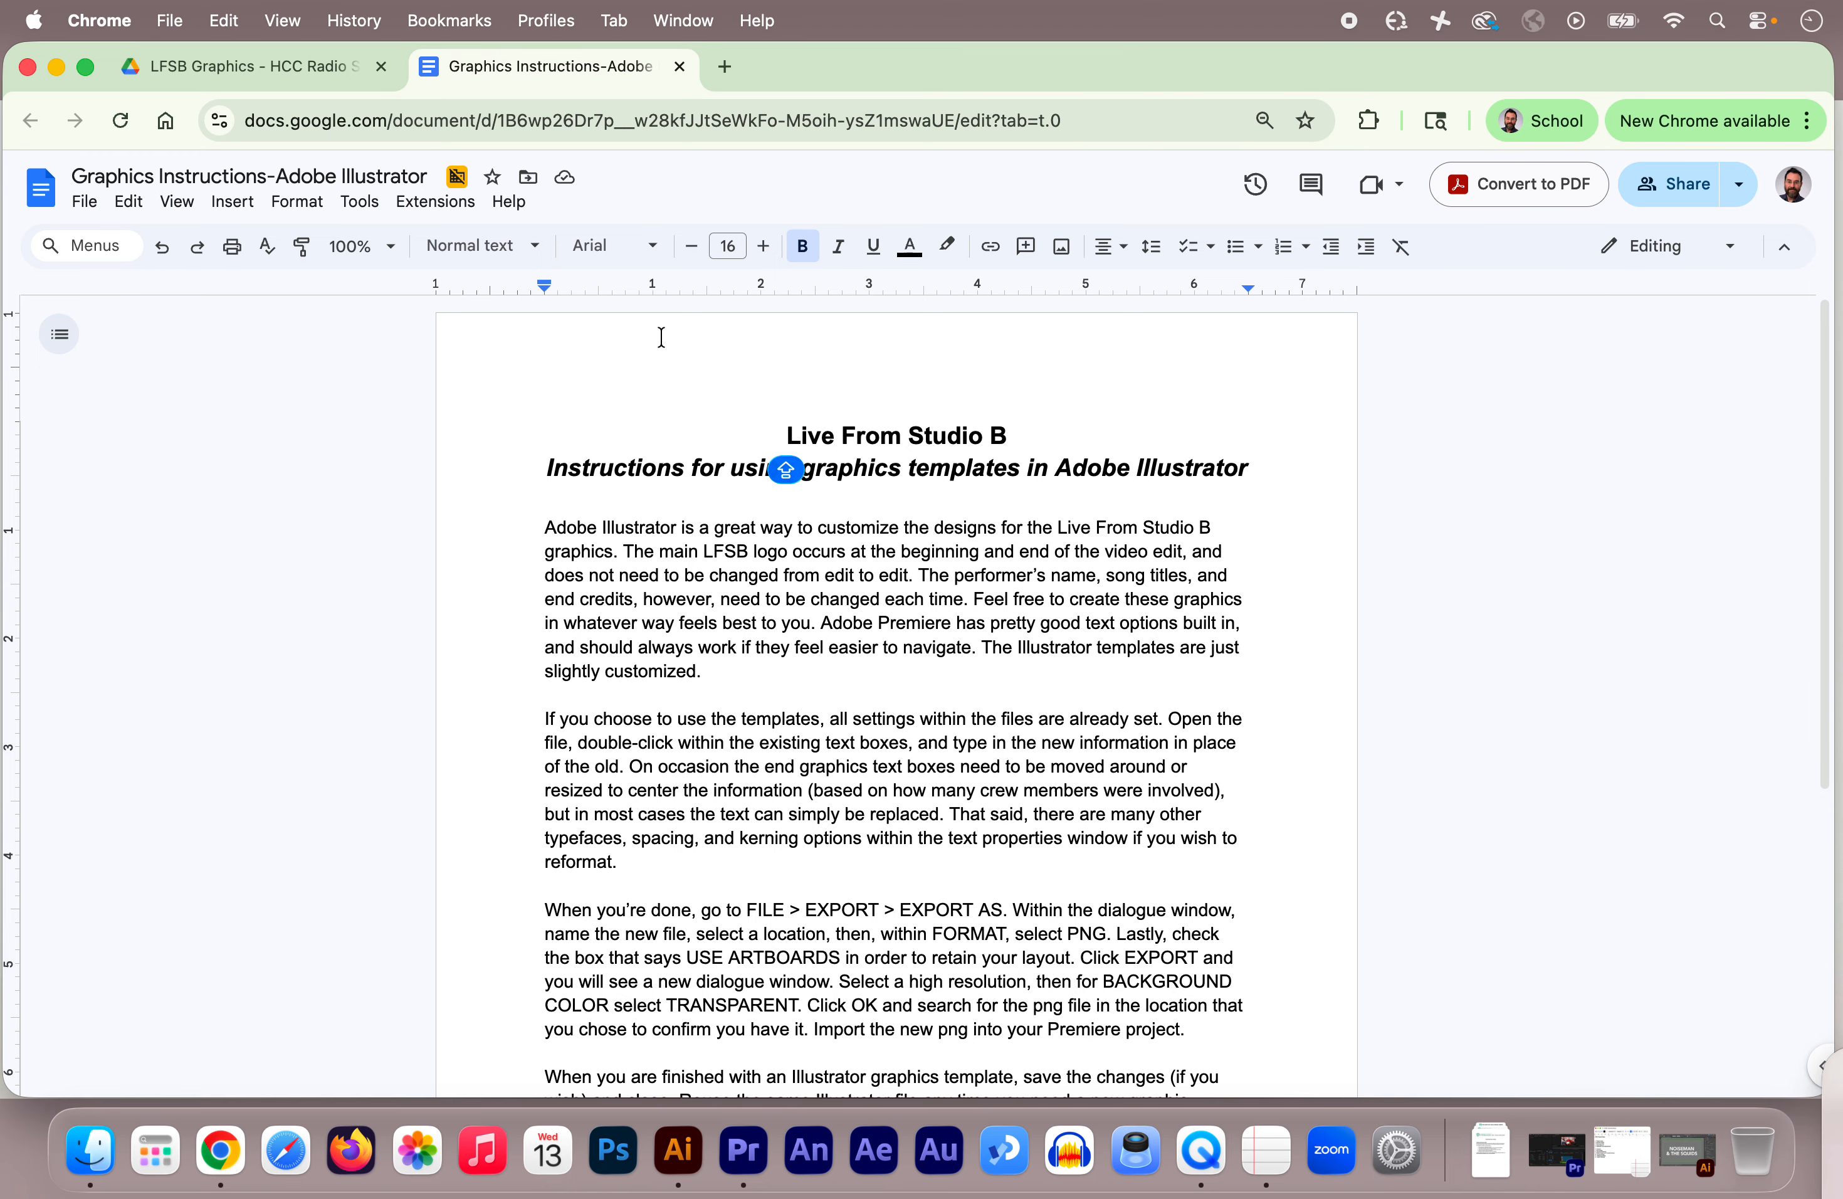
Step: Close the instructions, minimize the browser, and restore Illustrator with the Studio B graphics template
click(681, 69)
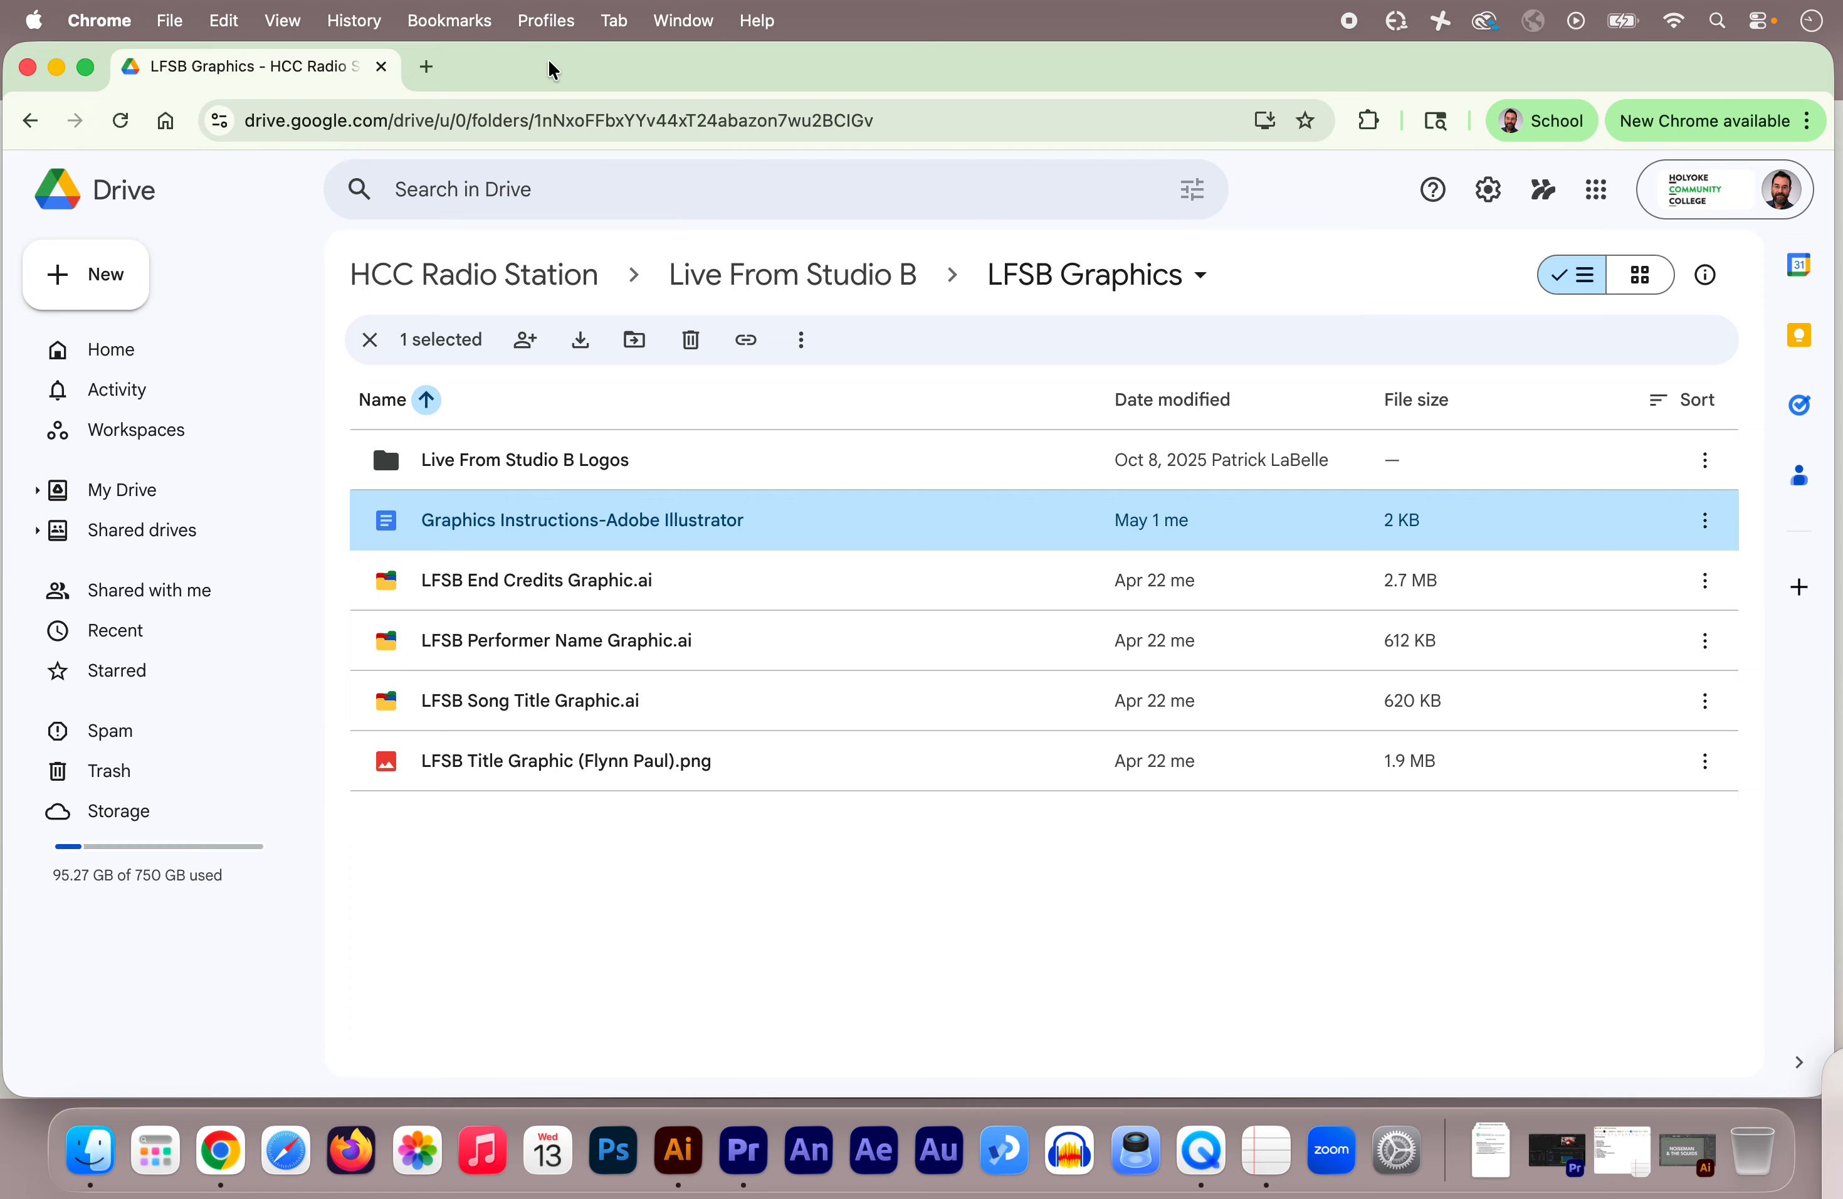
click(57, 68)
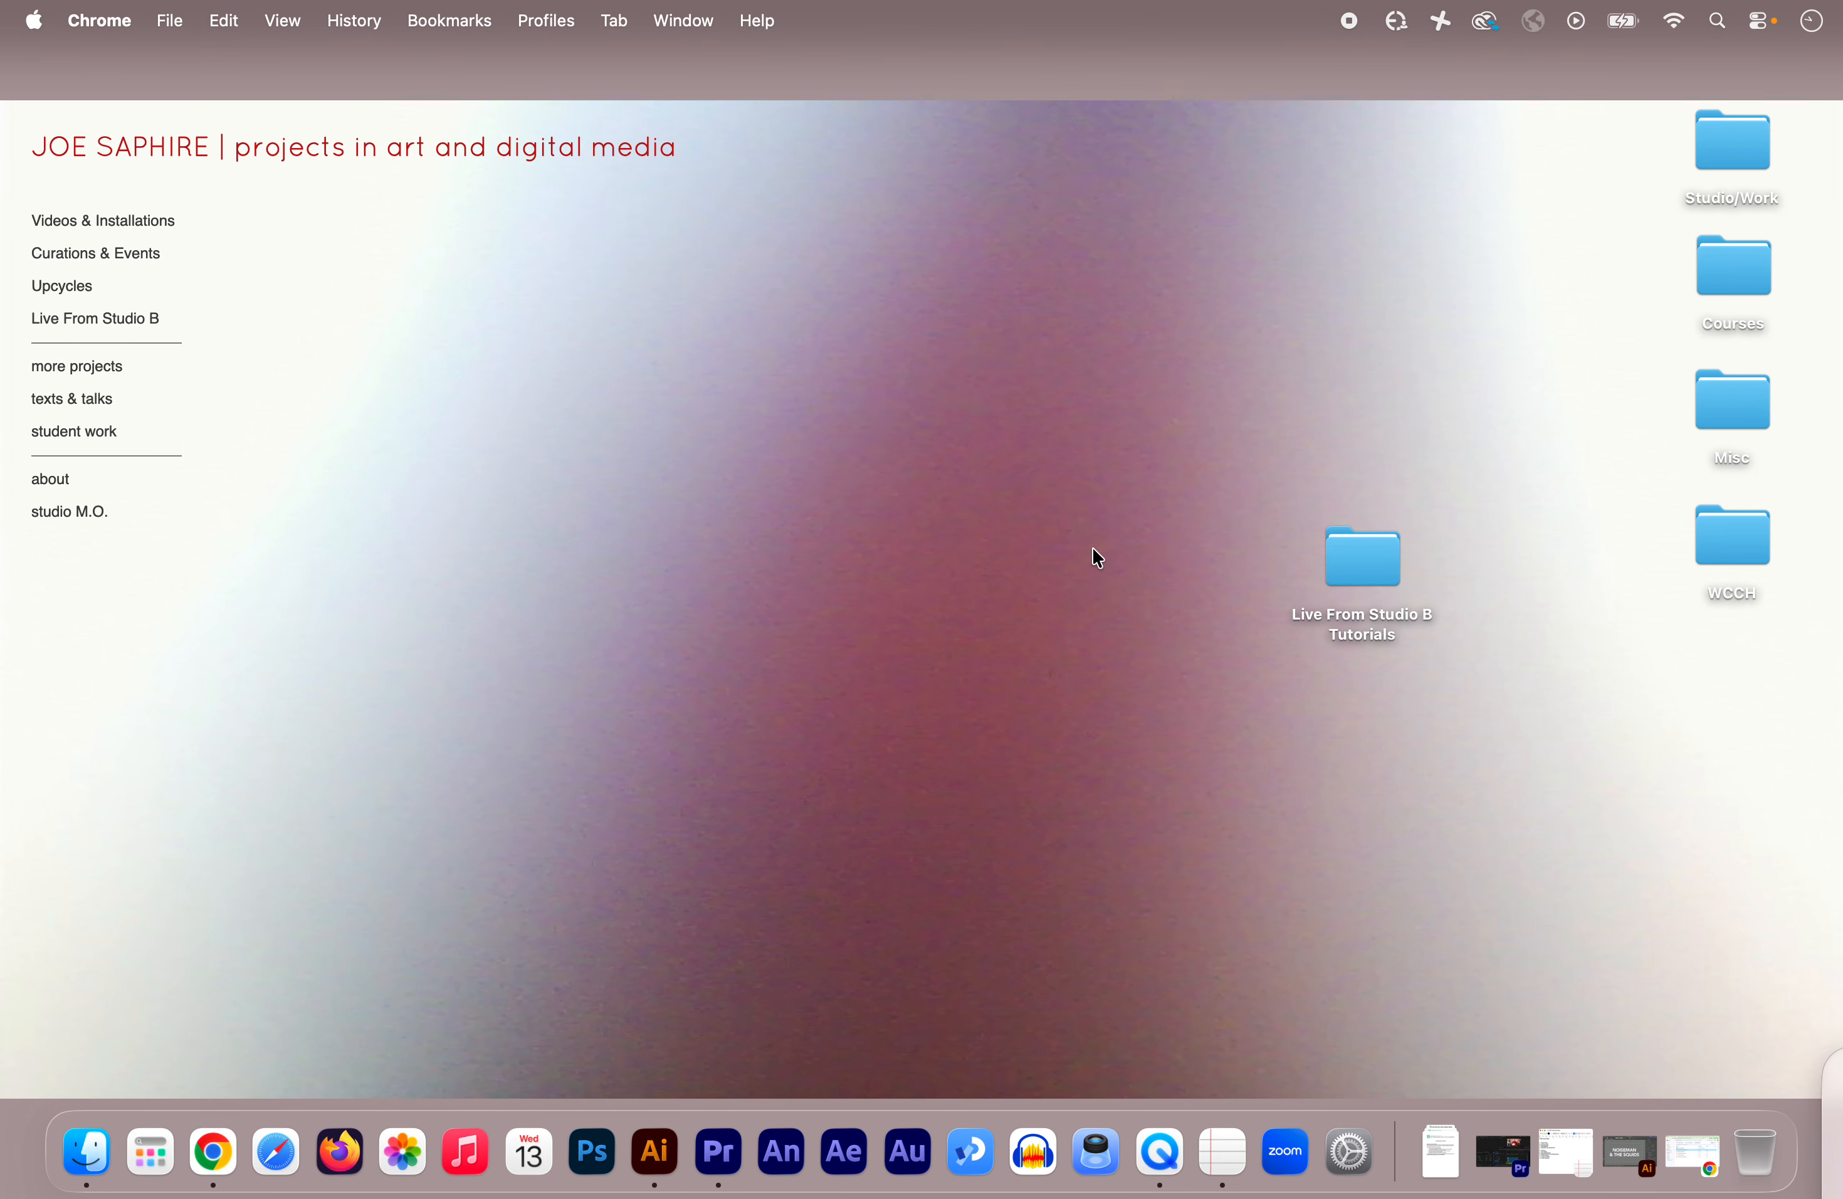
click(1623, 1138)
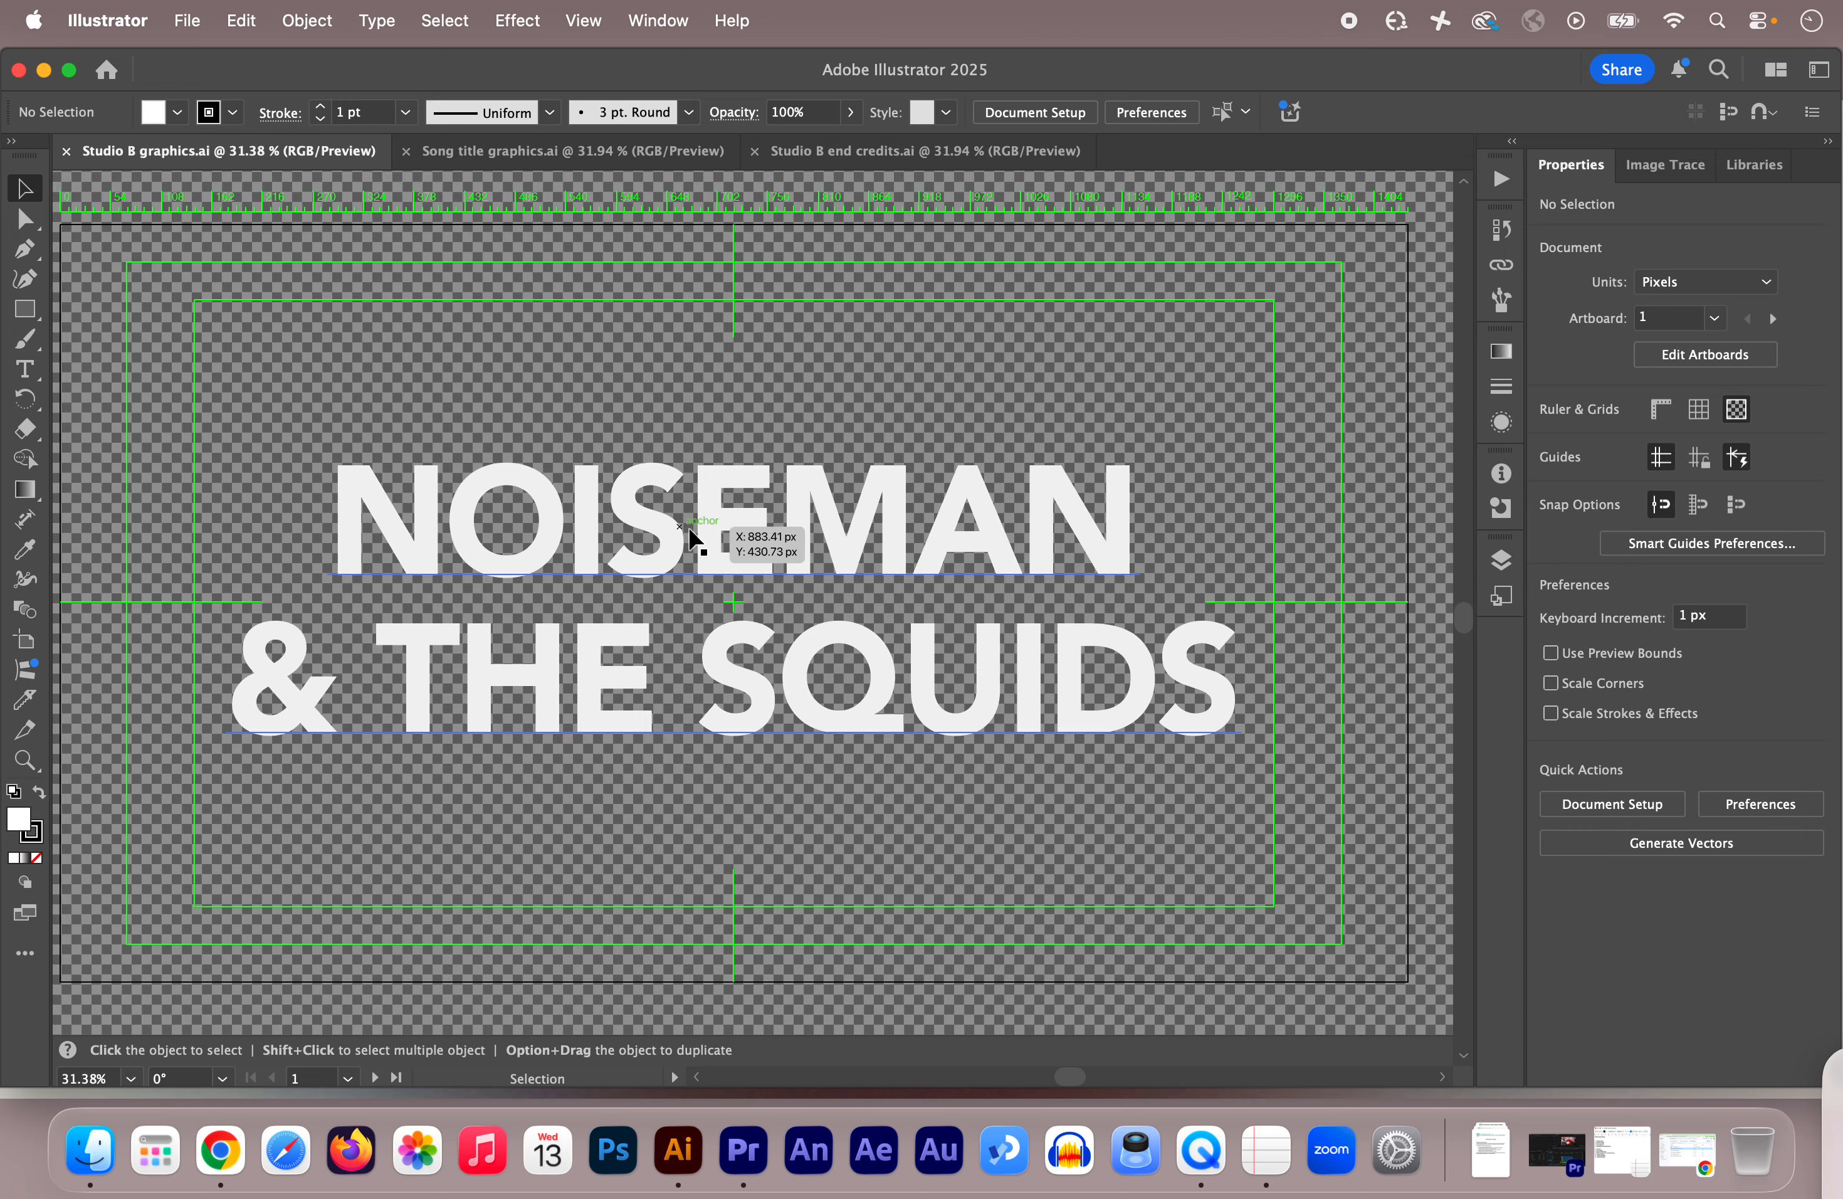
Step: Replace the band name title text with the performer's name
double_click(709, 521)
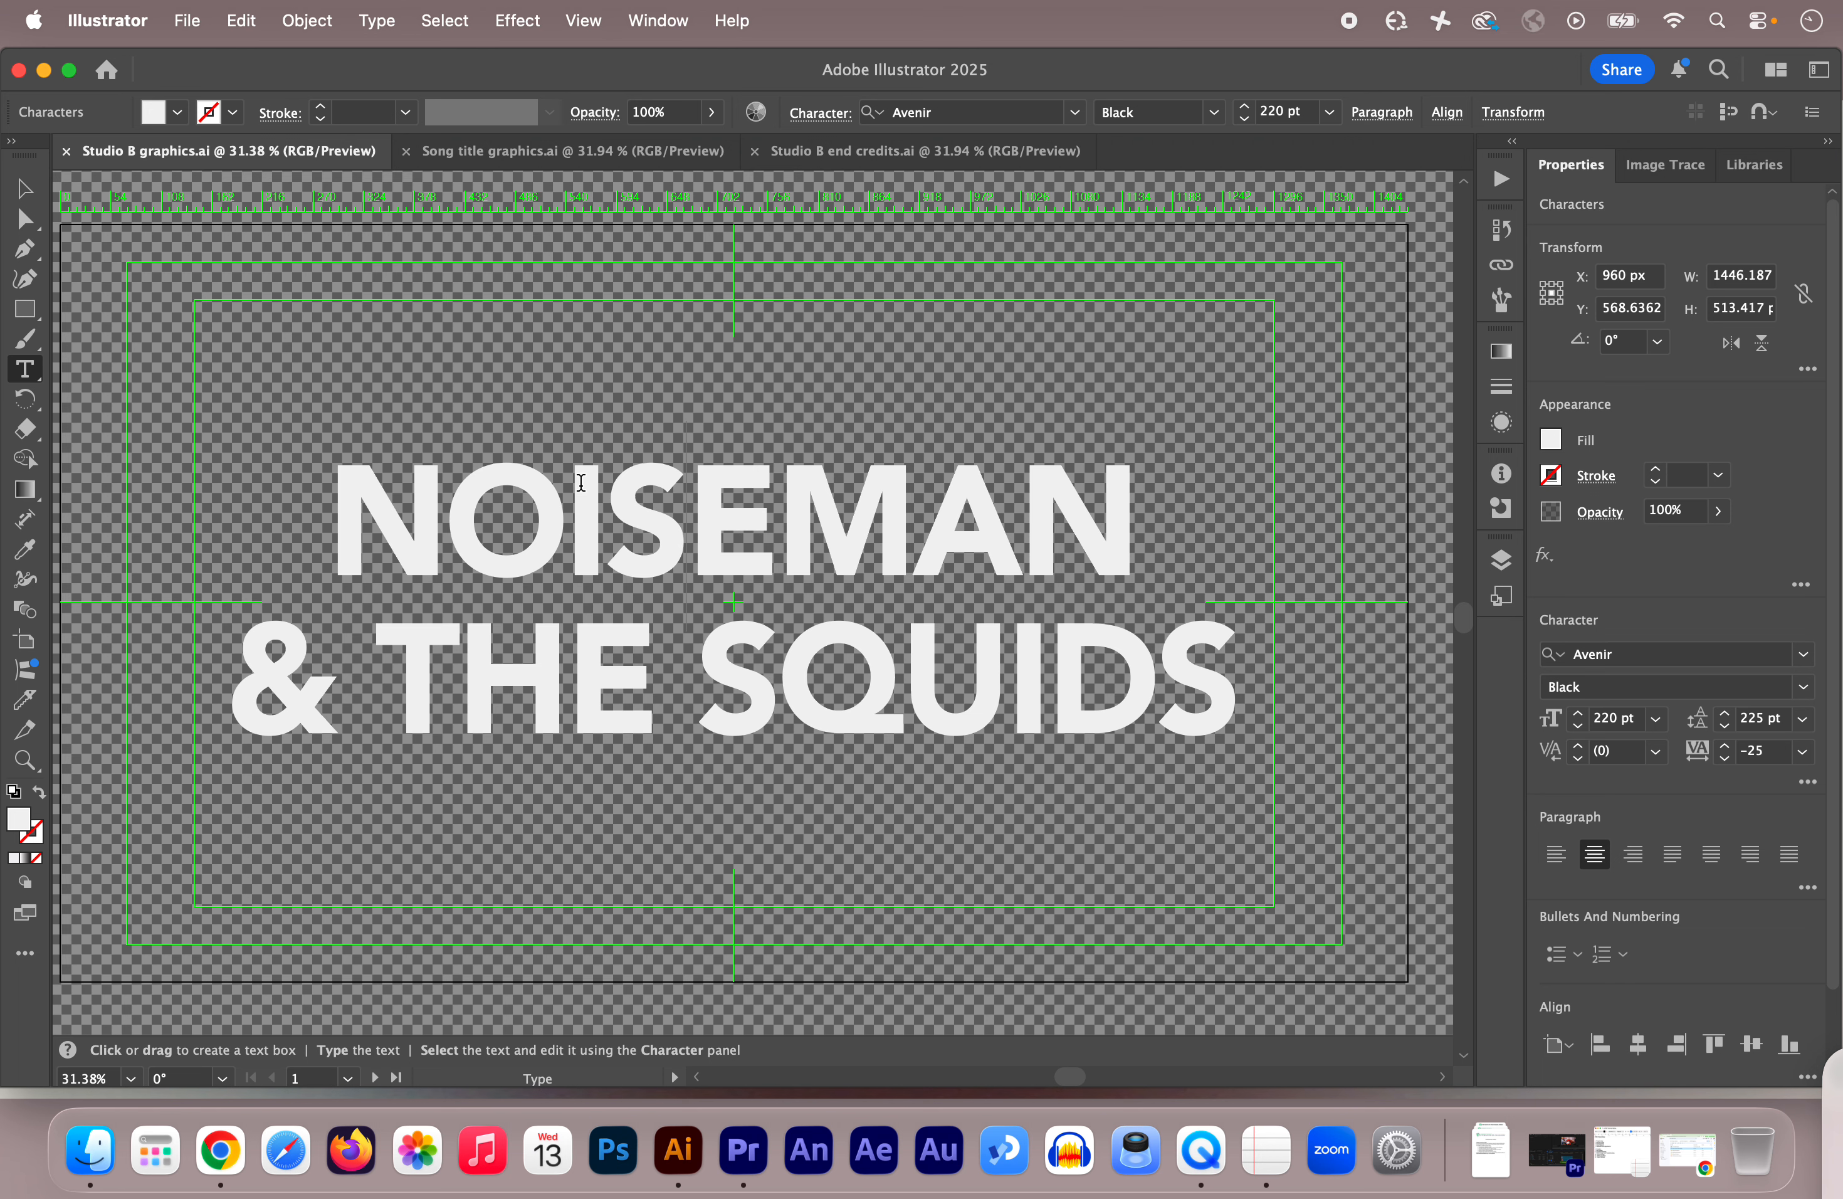
drag(336, 511, 1227, 627)
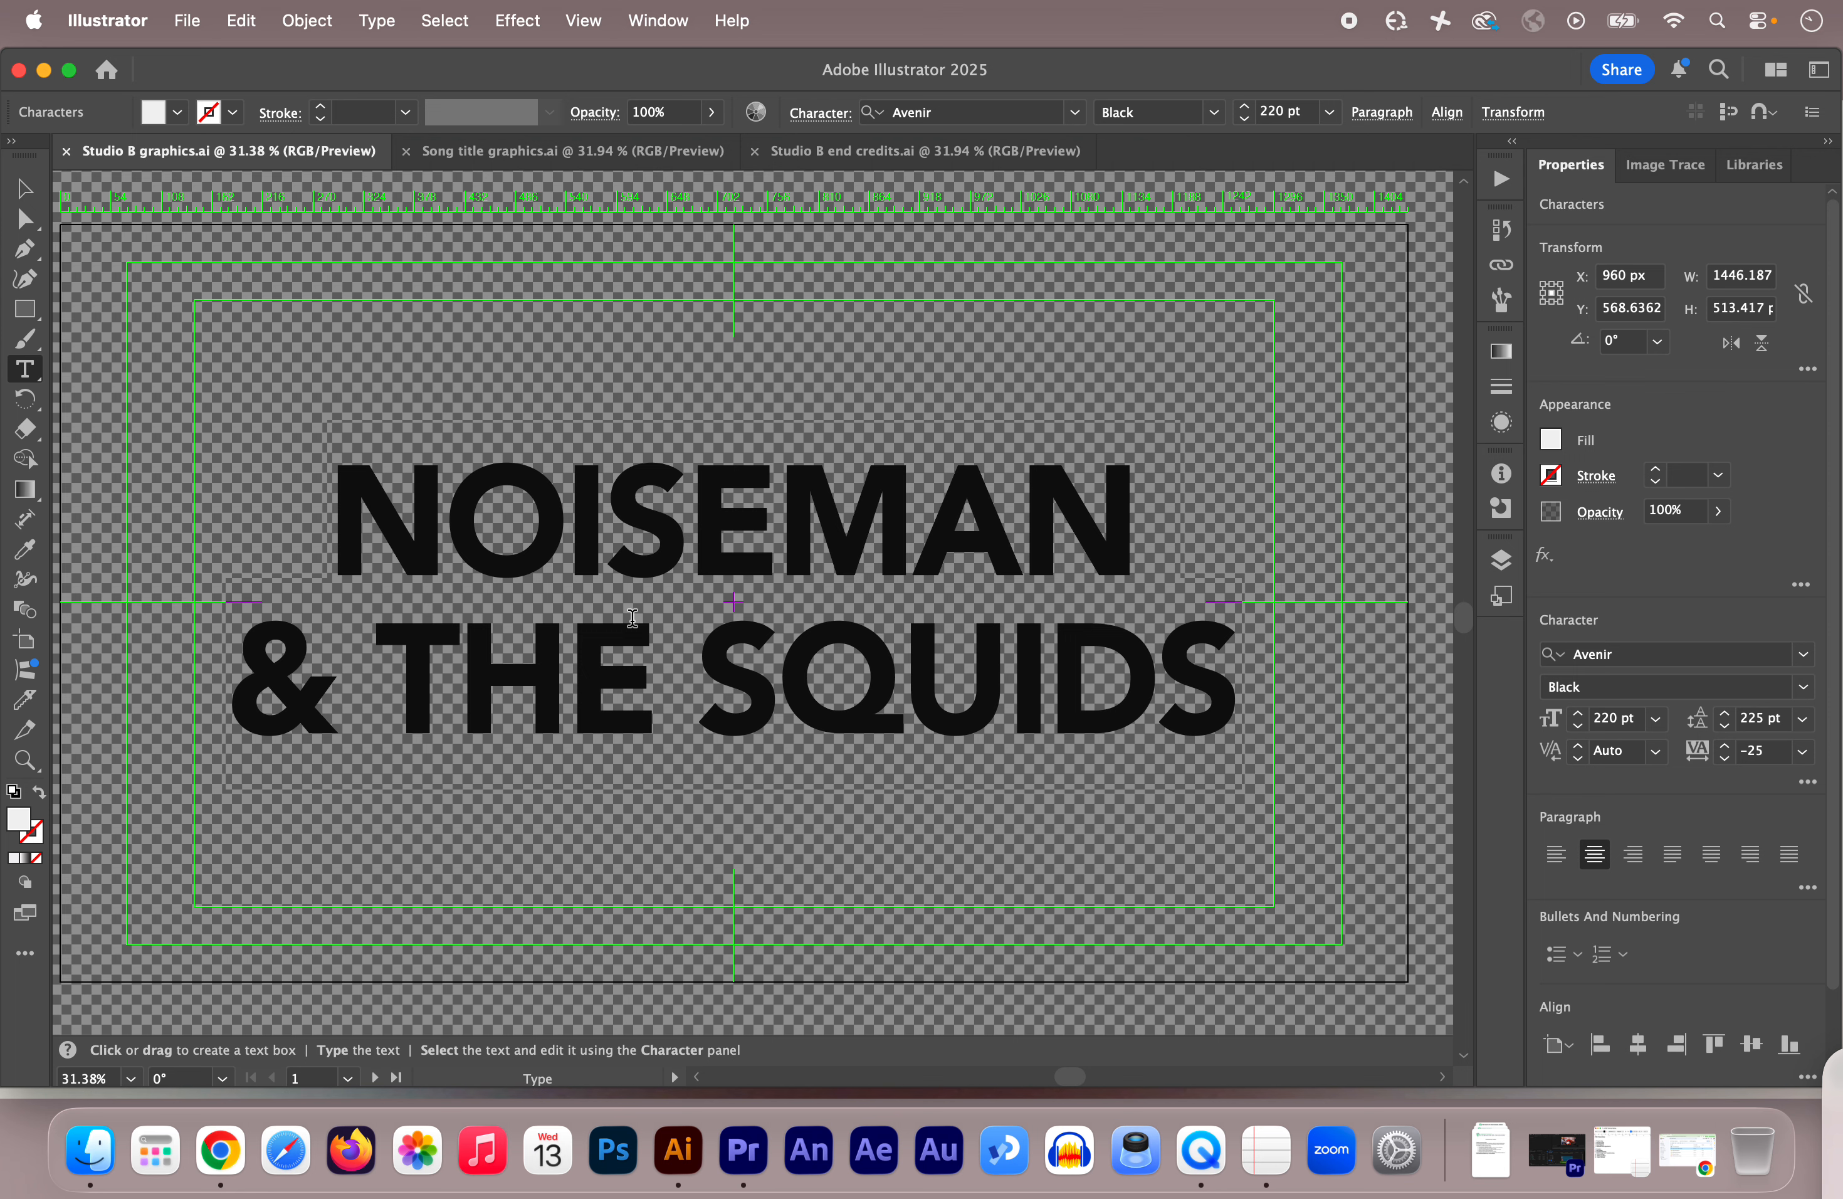
key(super+z)
key(super+z)
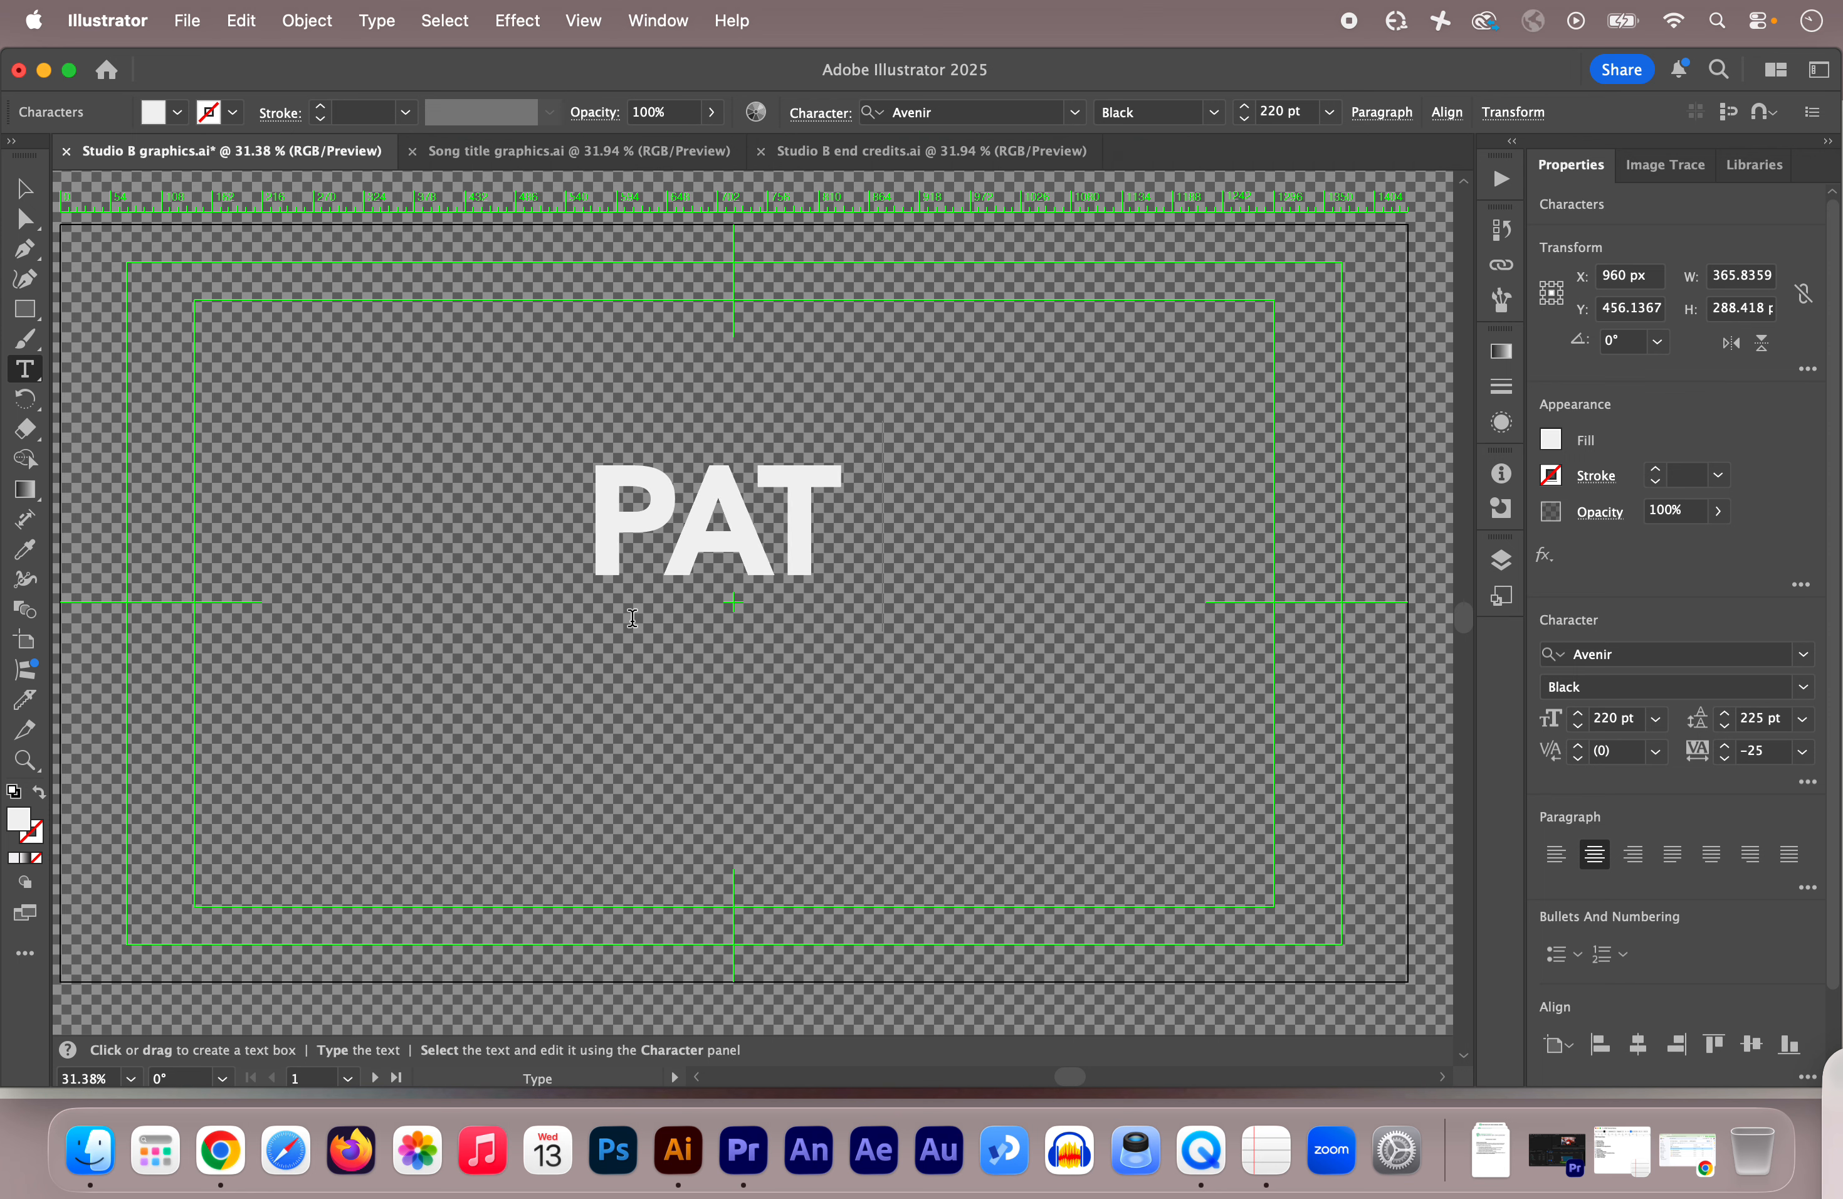
text(LABELLE)
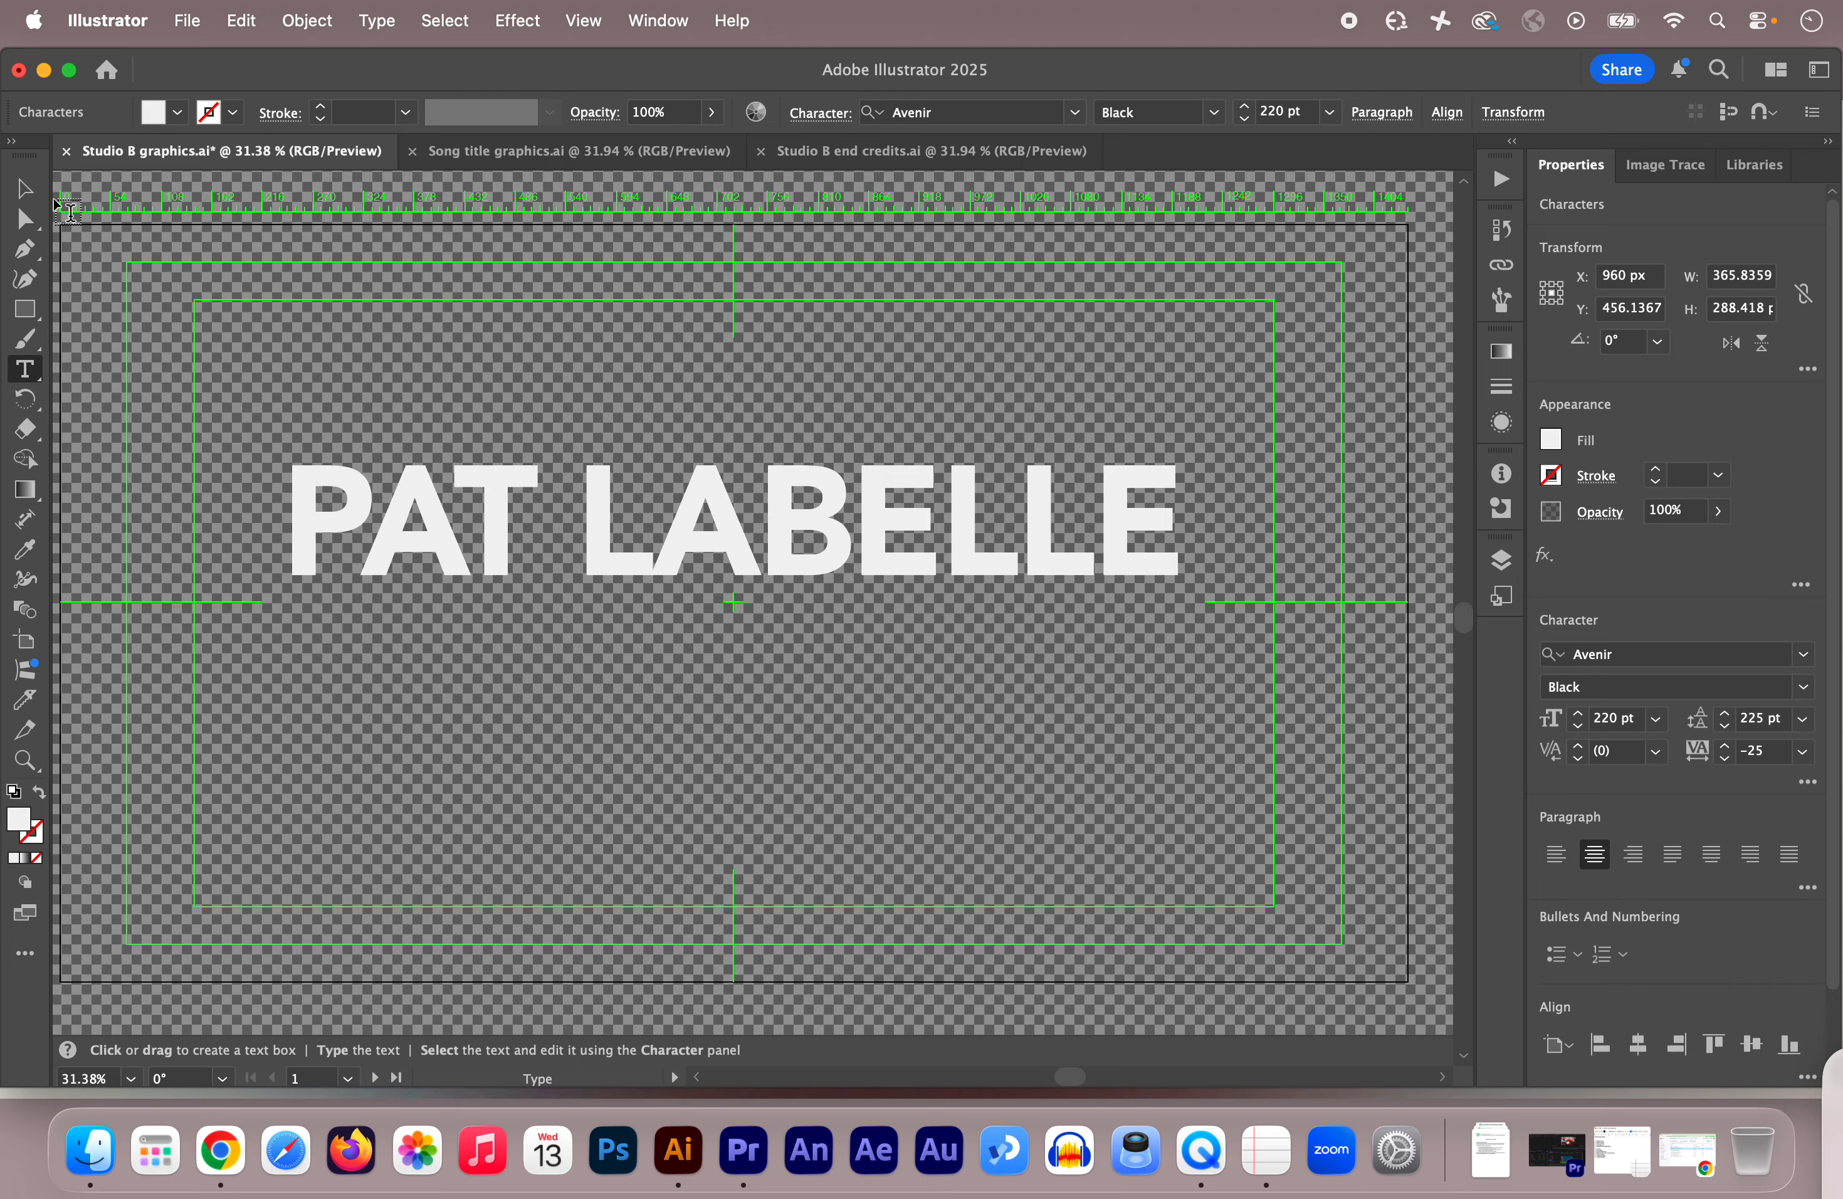
Step: Nudge the performer's name four arrow-key steps lower, then switch to the Song title template
click(23, 188)
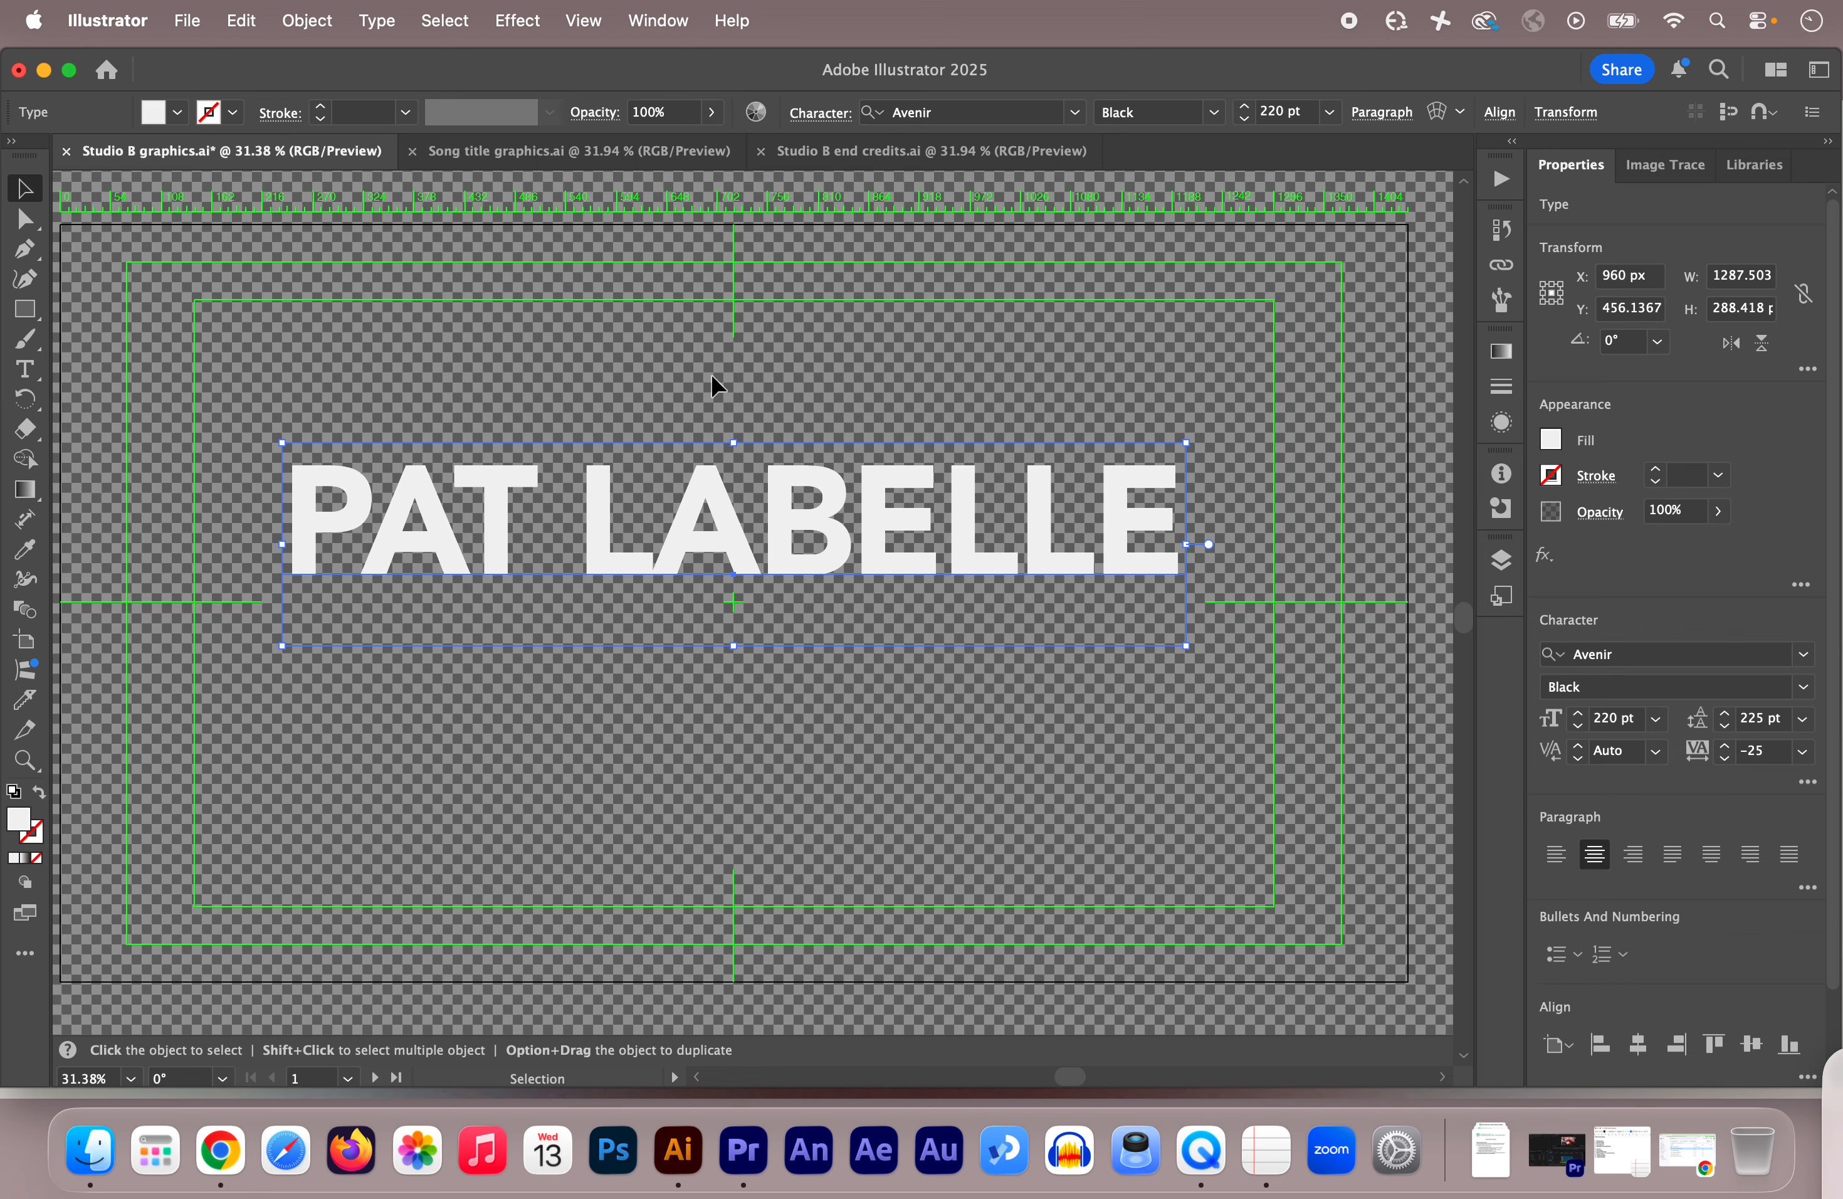
key(Down)
key(Down)
key(Down)
key(Down)
key(Down)
key(Down)
key(Down)
key(Down)
key(Down)
key(Down)
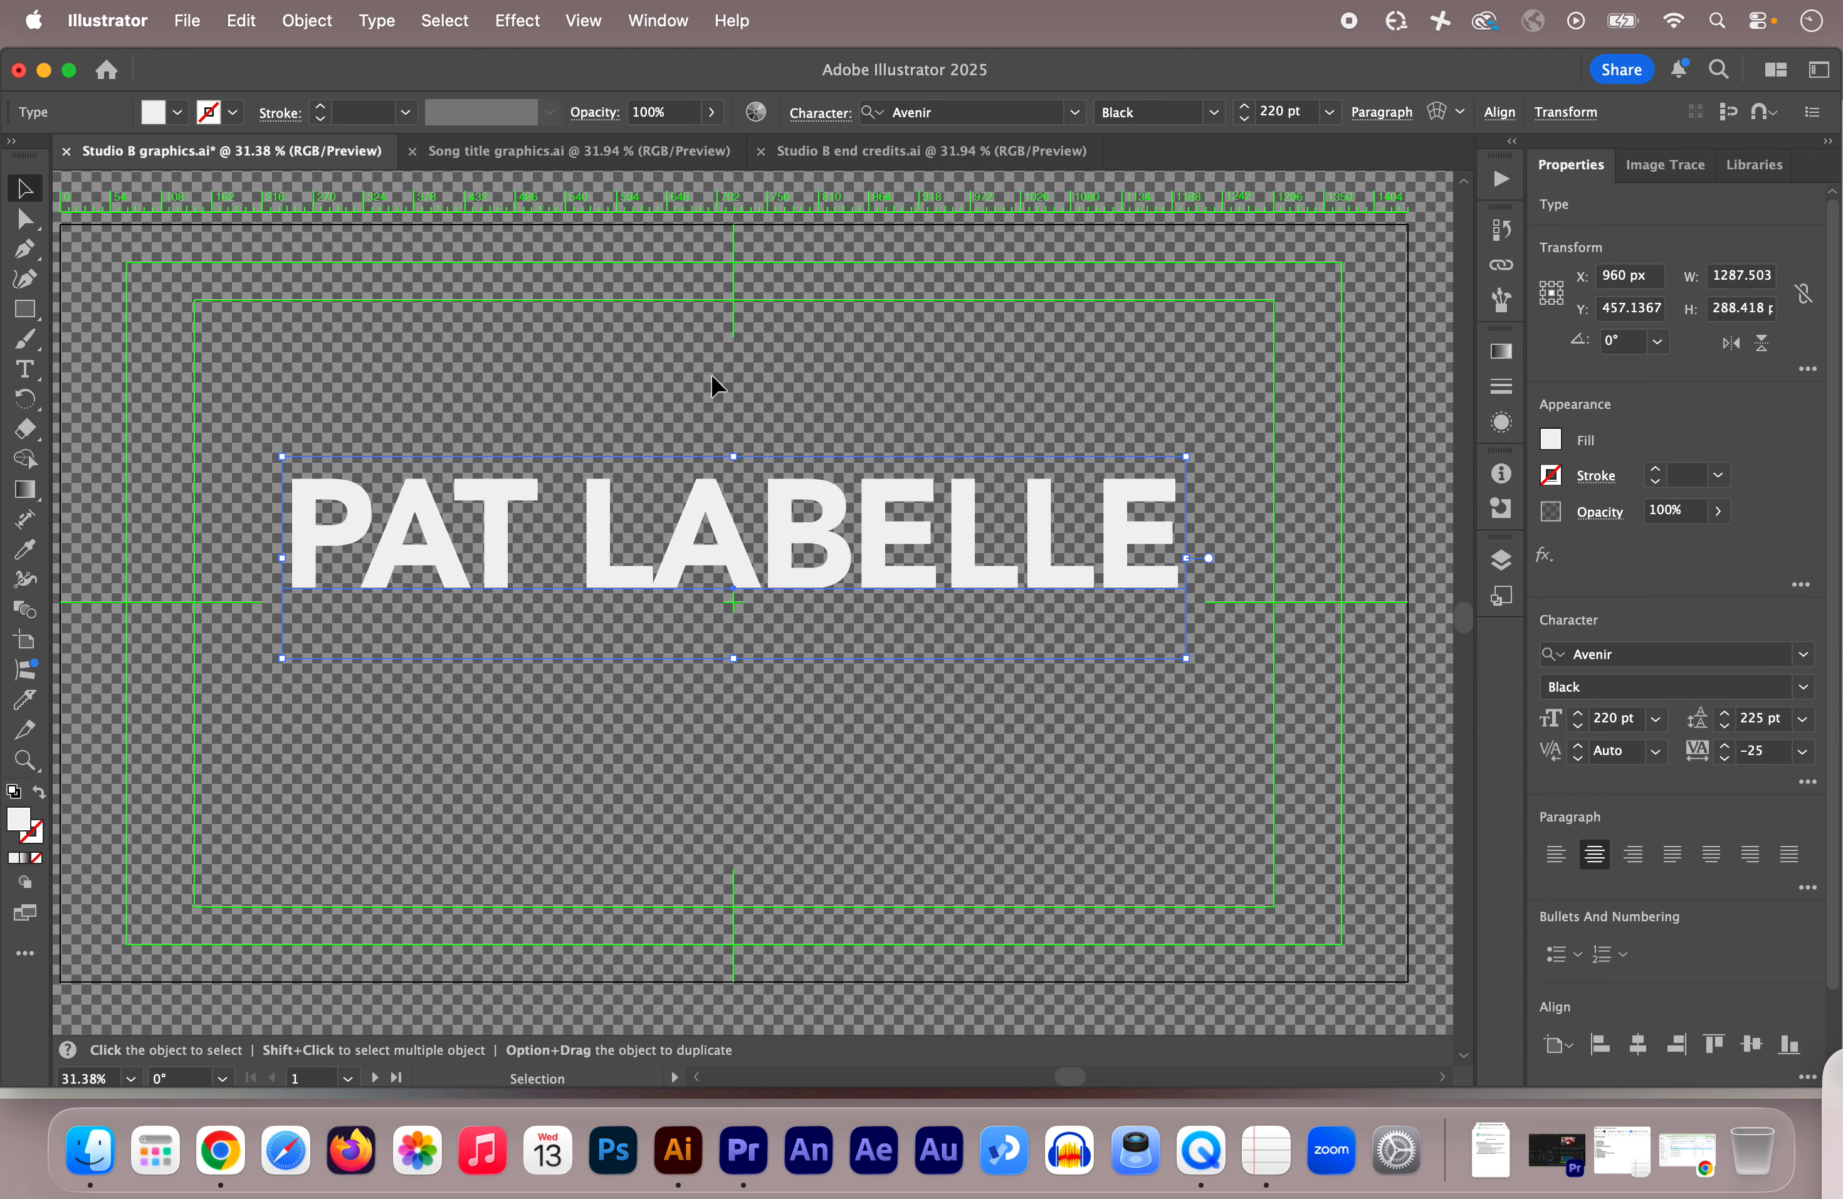
key(Down)
key(Down)
key(Down)
key(Down)
key(Down)
key(Down)
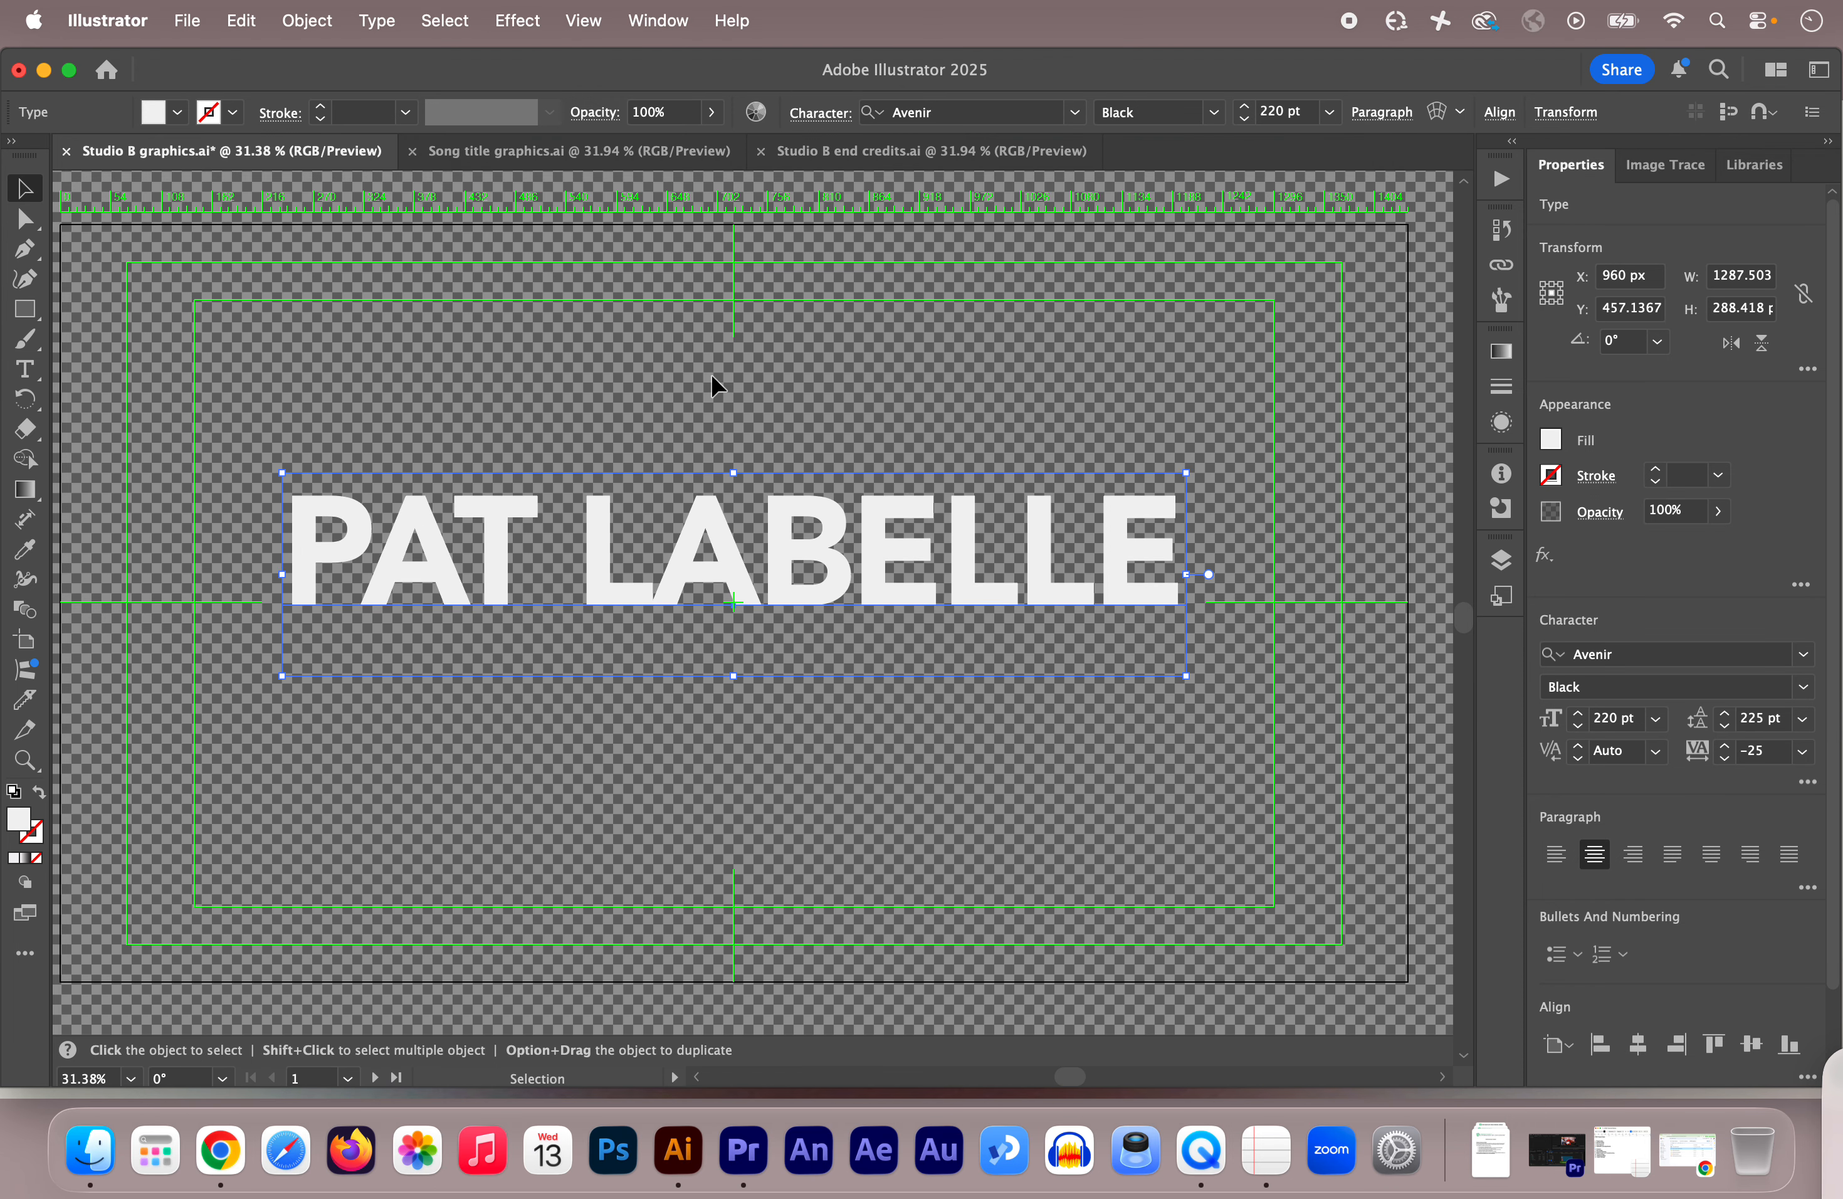
key(Down)
key(Down)
key(Down)
key(Down)
key(Down)
key(Down)
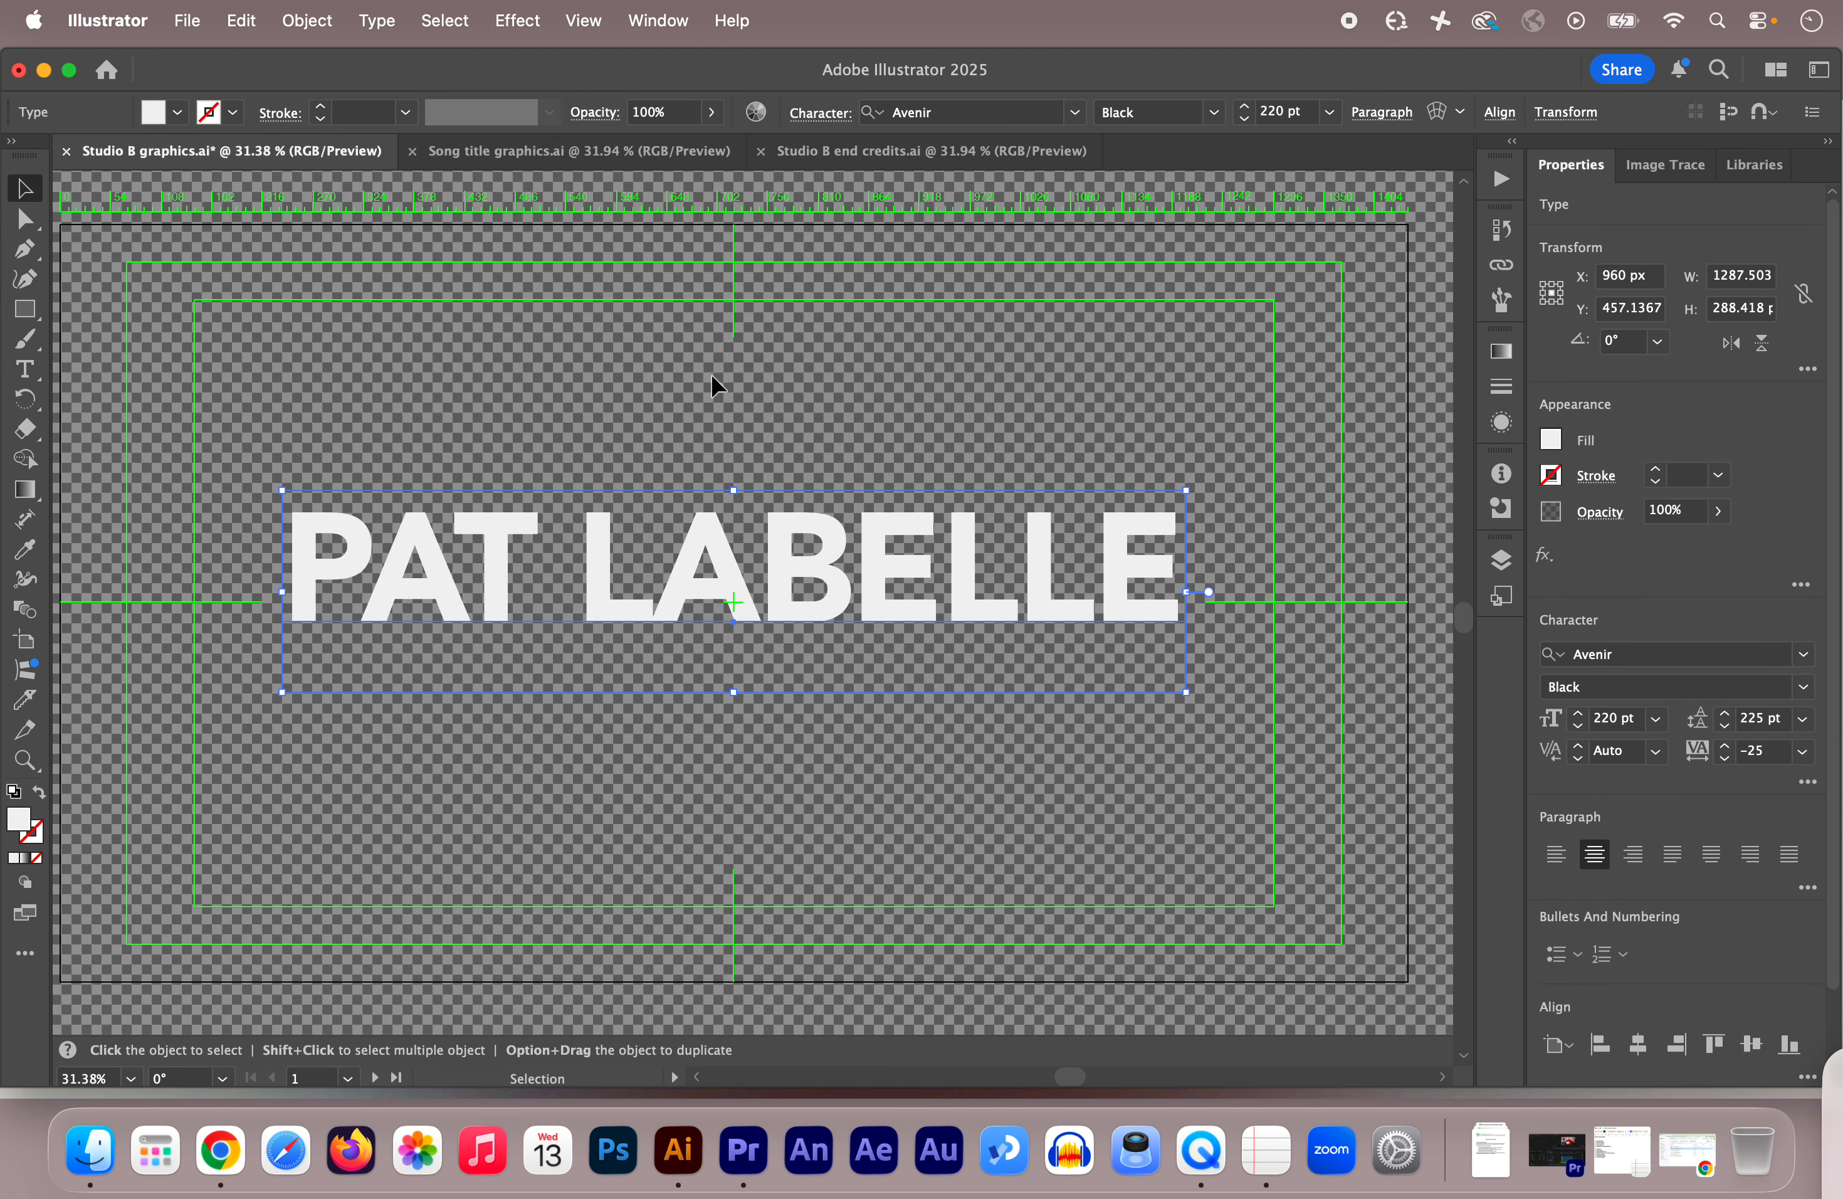
key(Down)
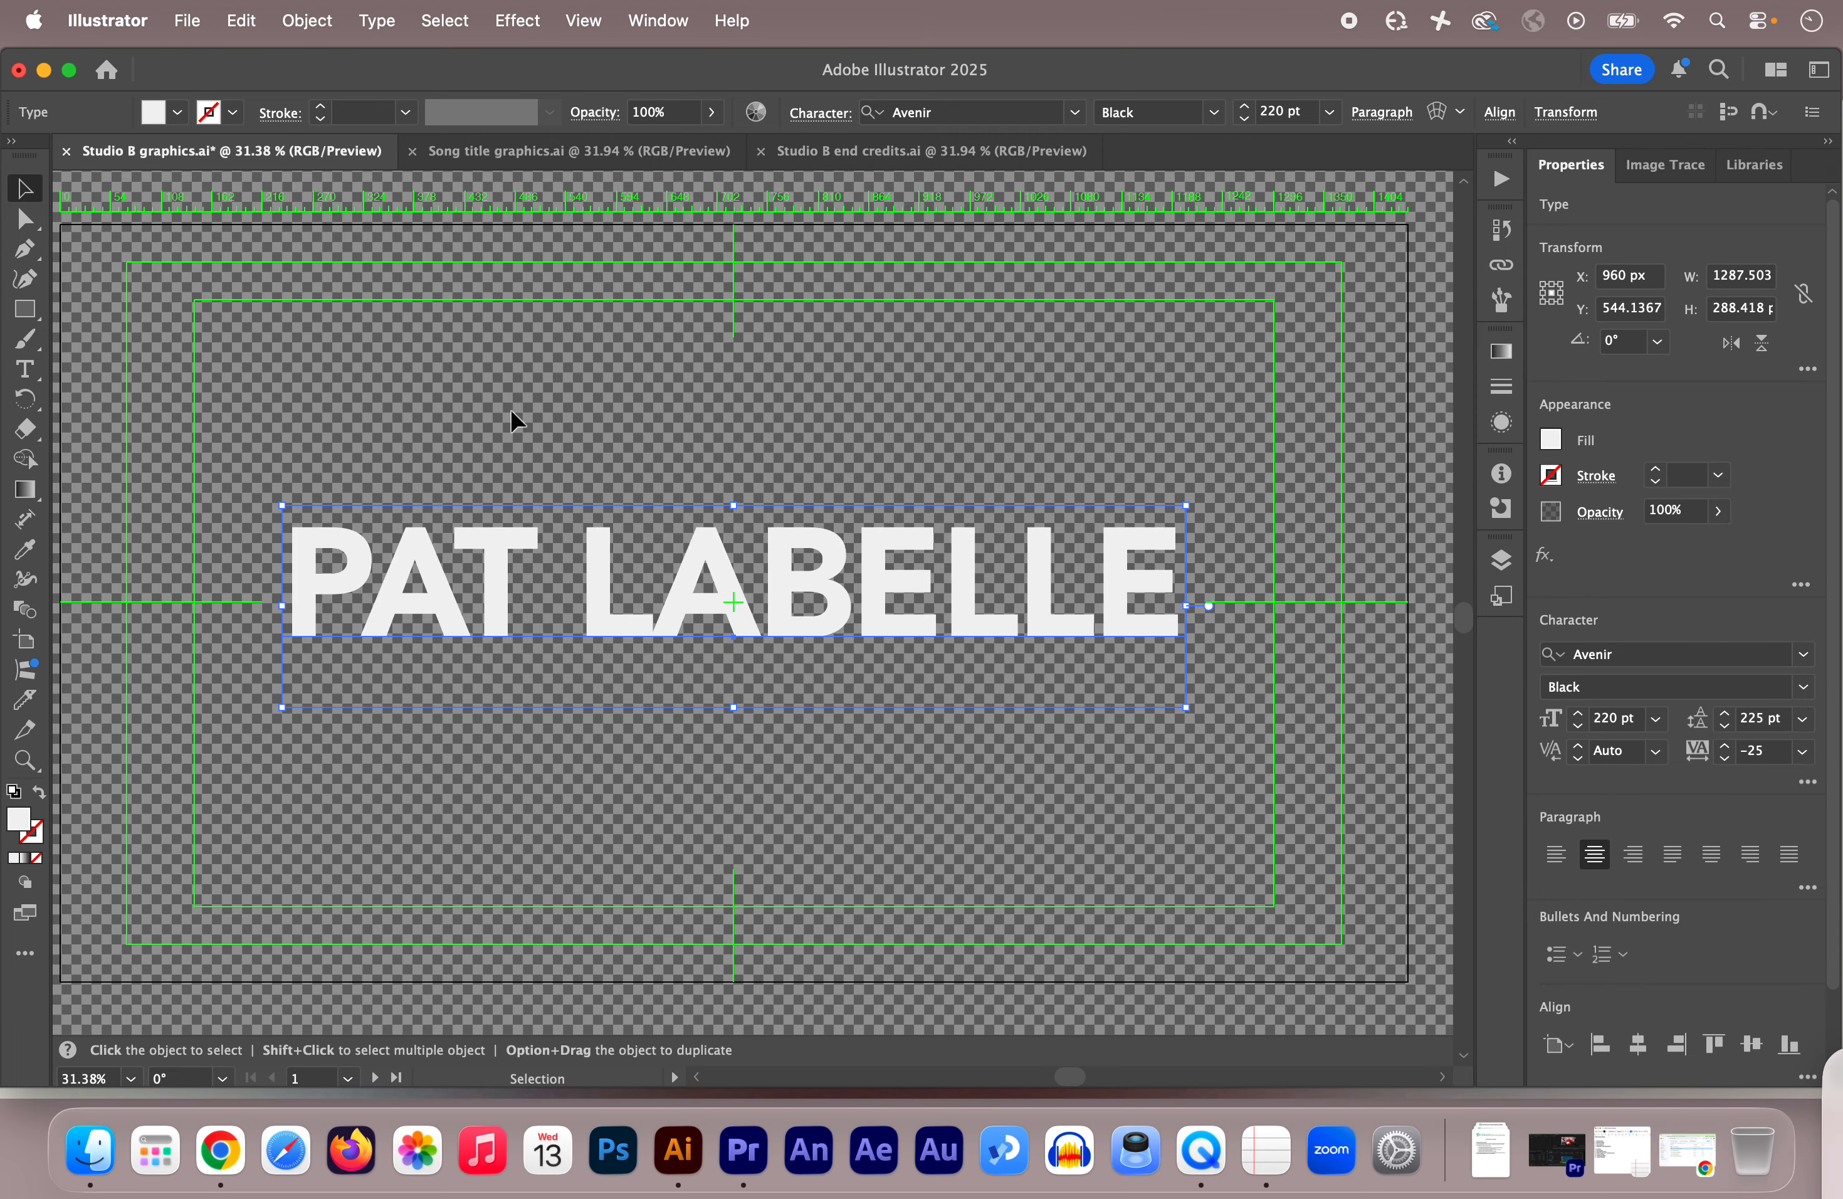
click(541, 152)
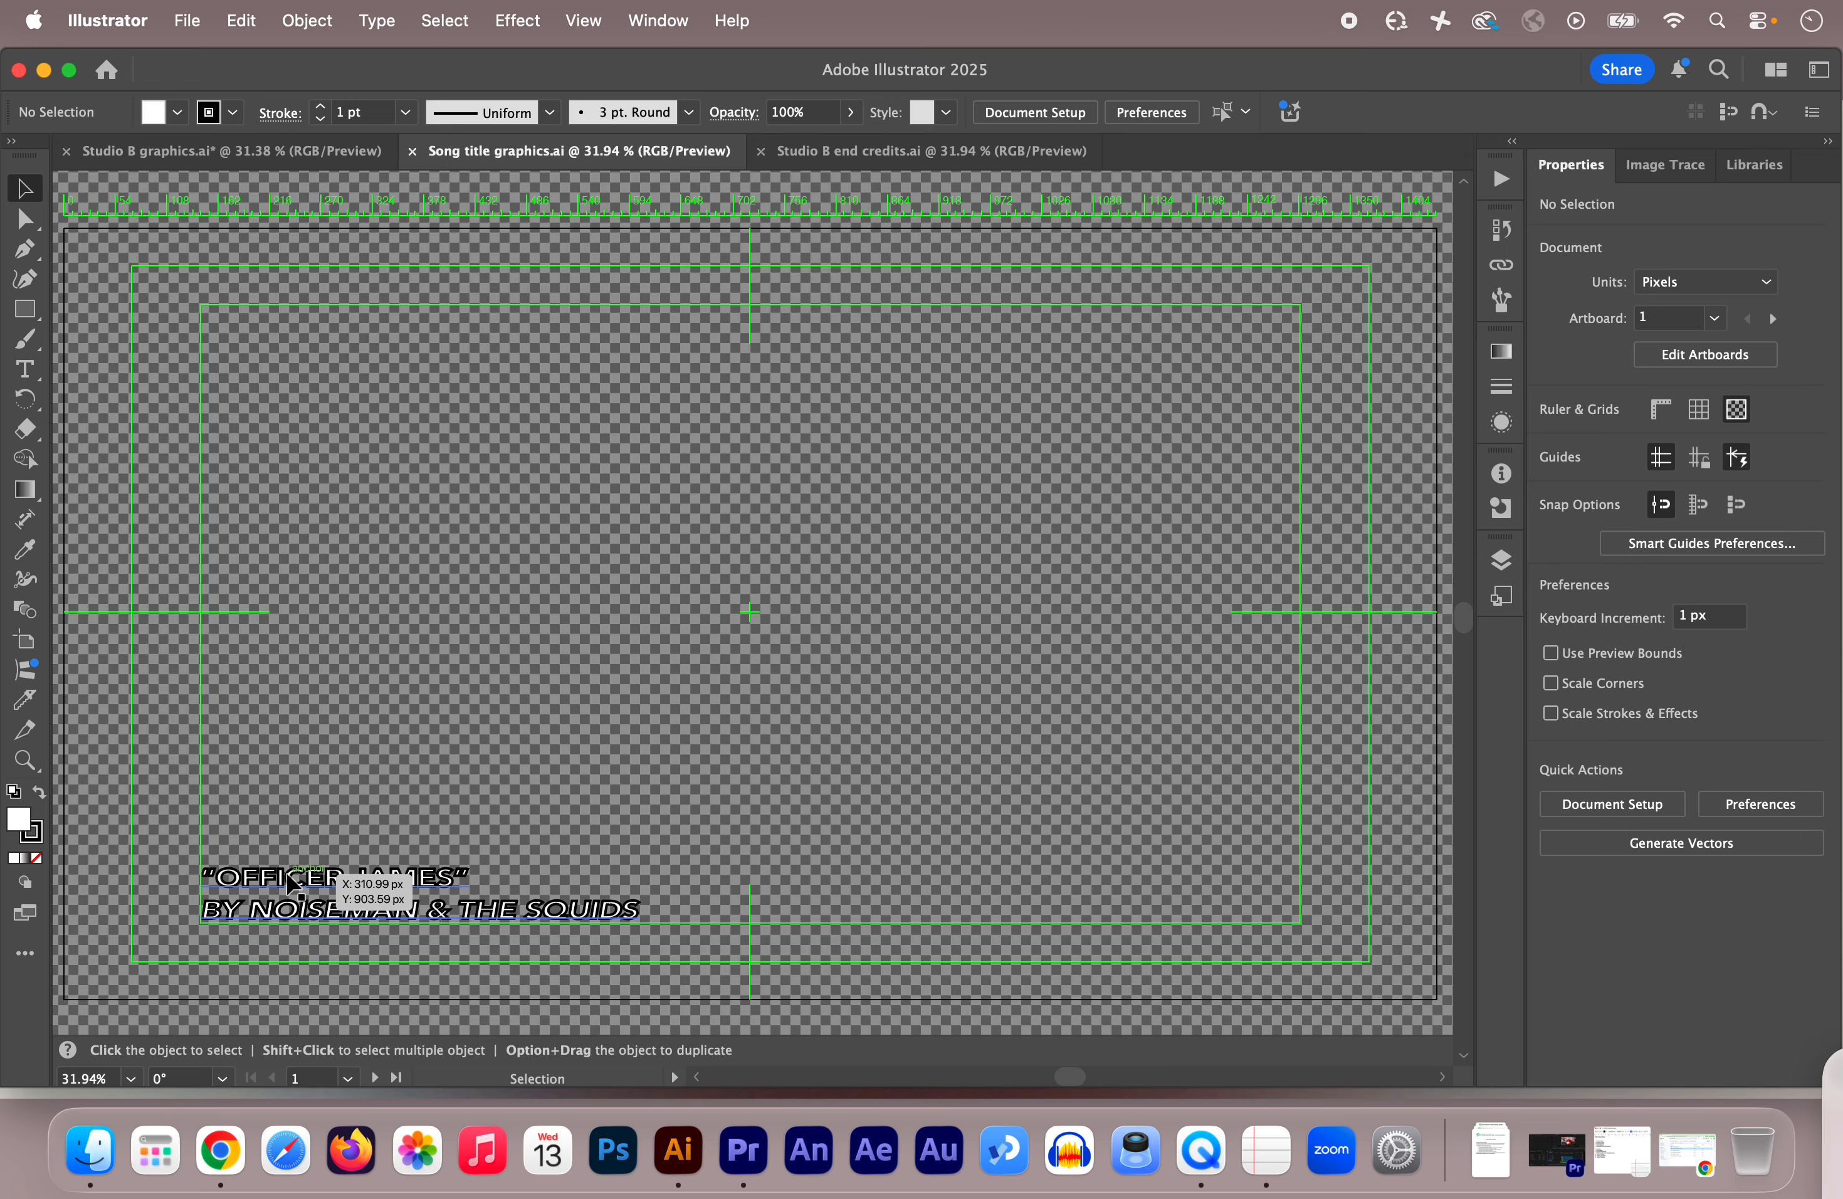
Step: Replace the song title OFFICER JAMES with ELLA ENCHANTED
double_click(293, 896)
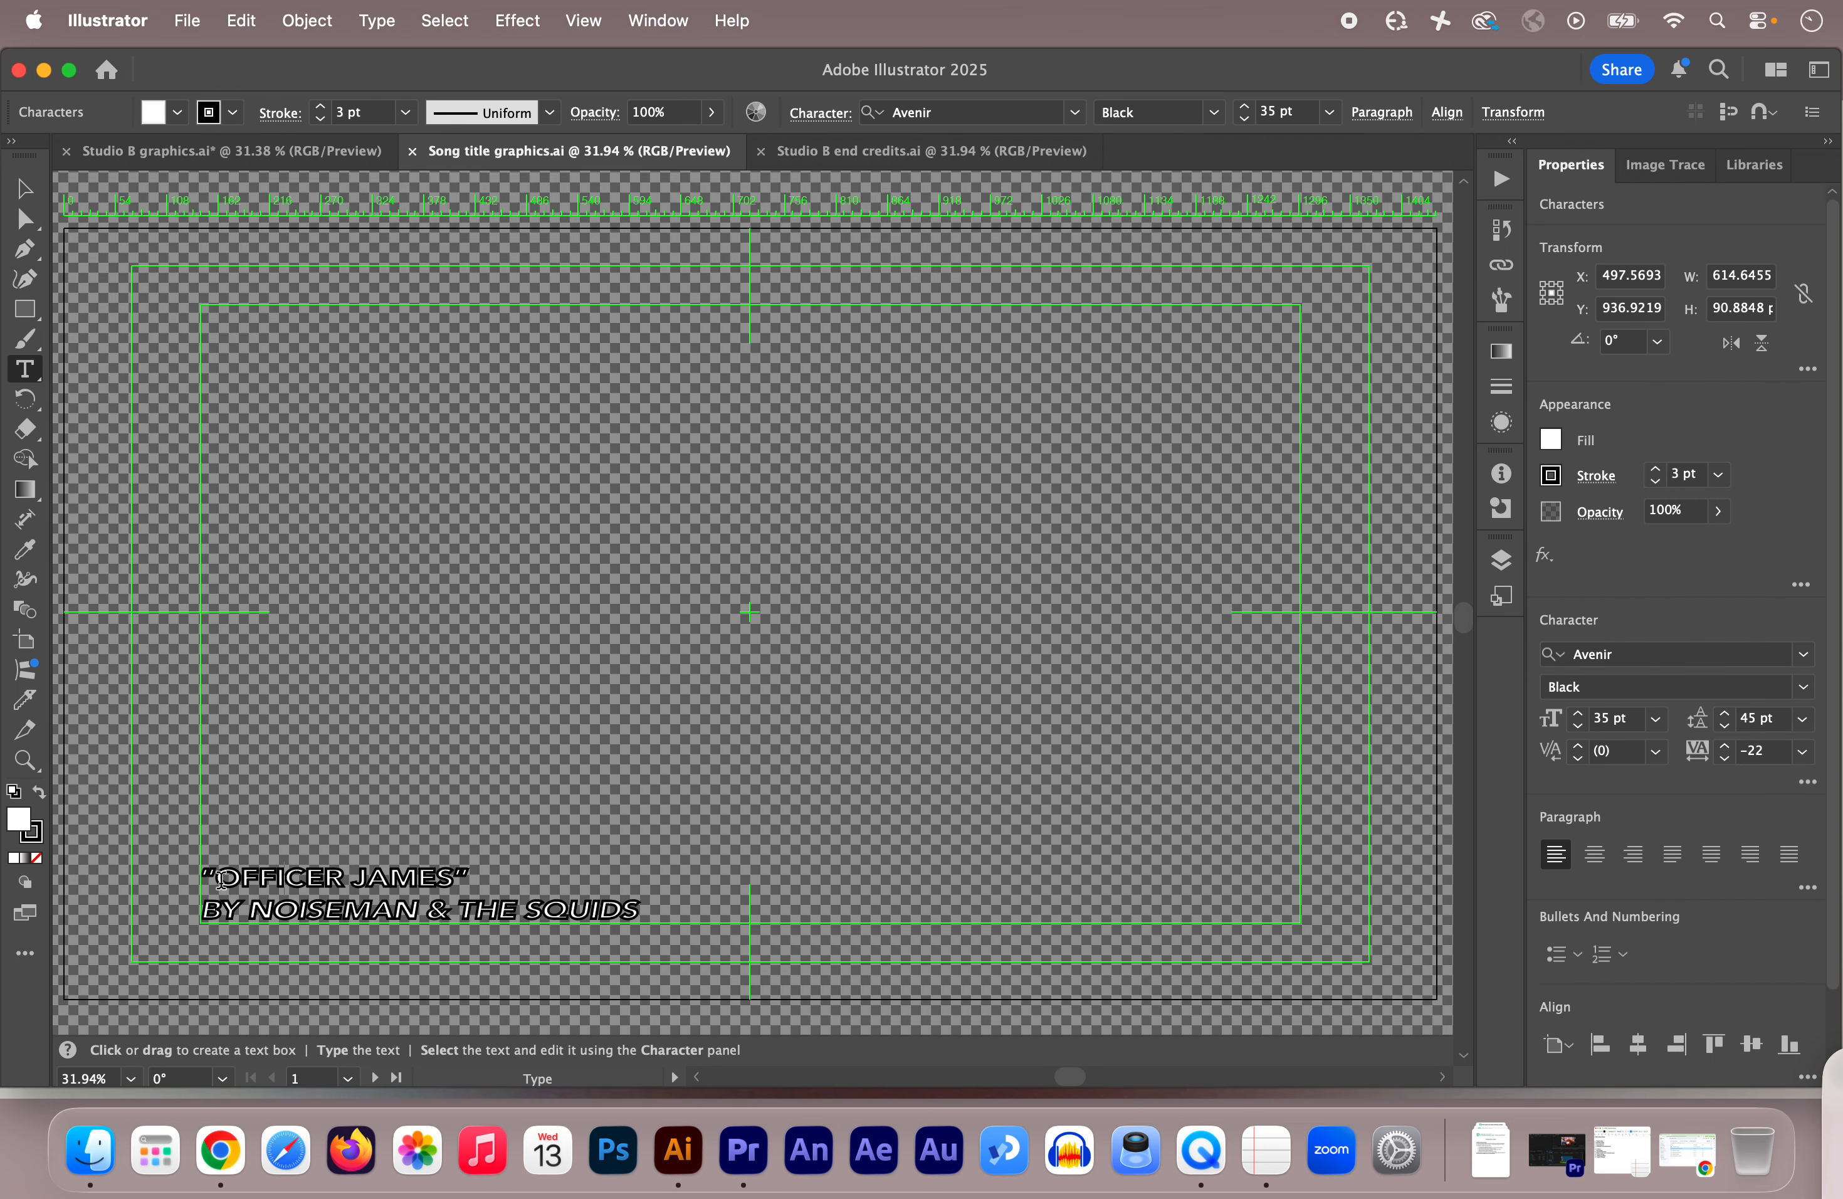
drag(219, 881, 449, 884)
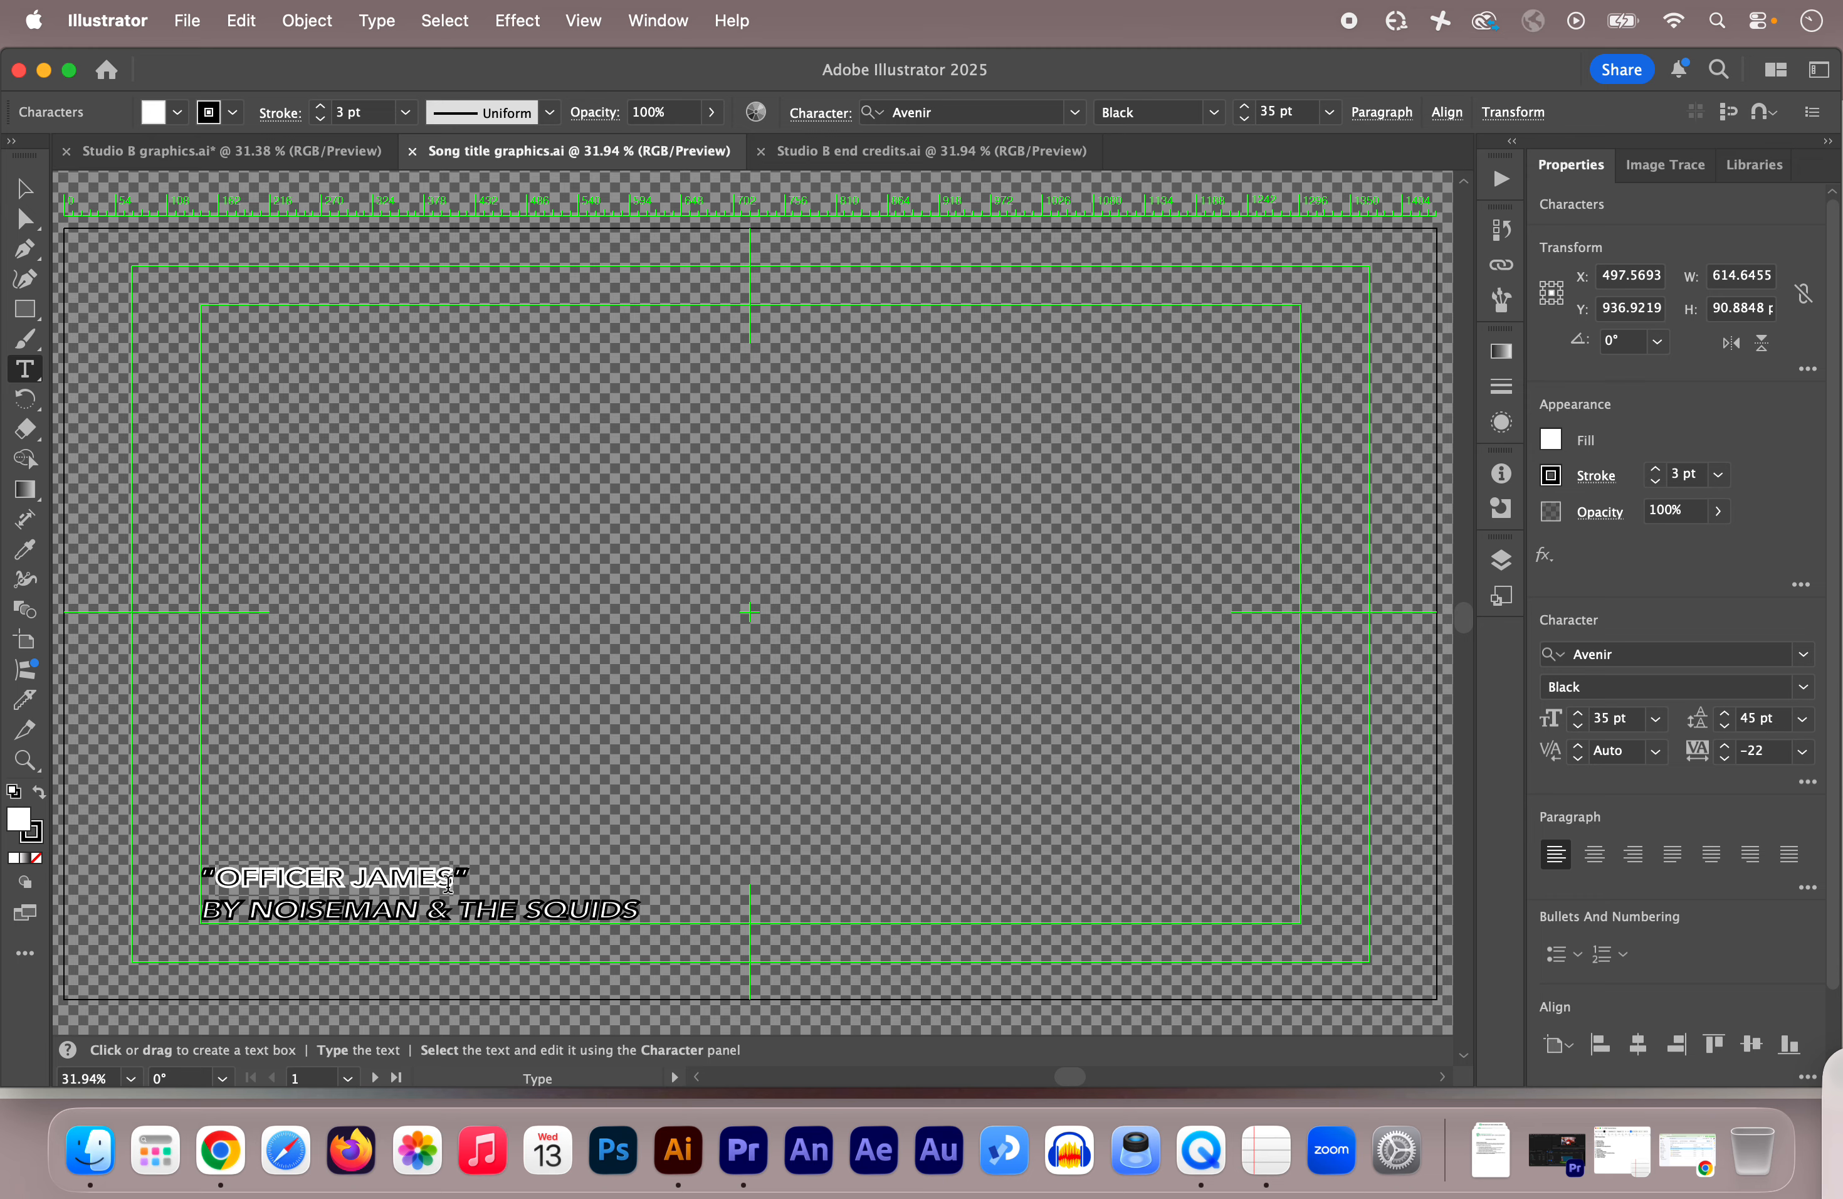
text(ELL)
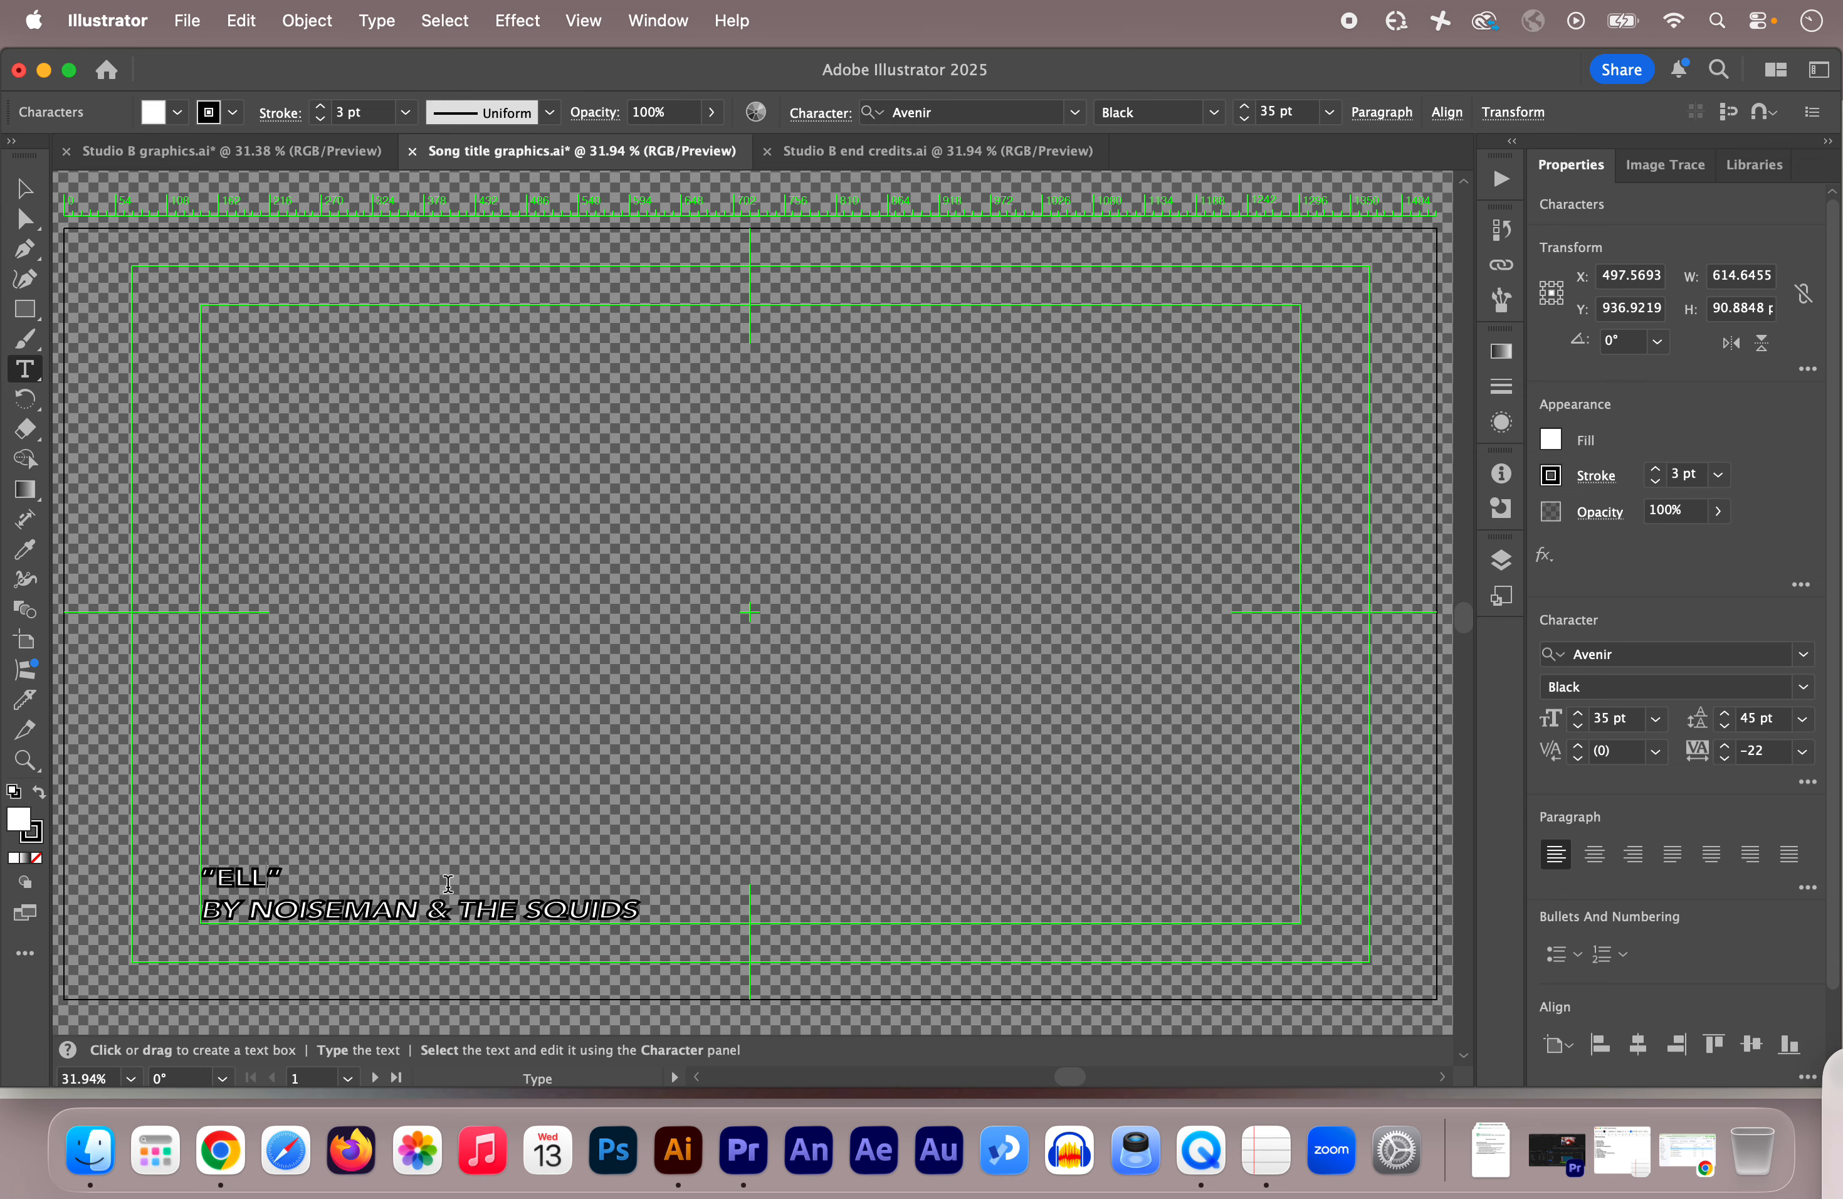
text(A ENCHANTE)
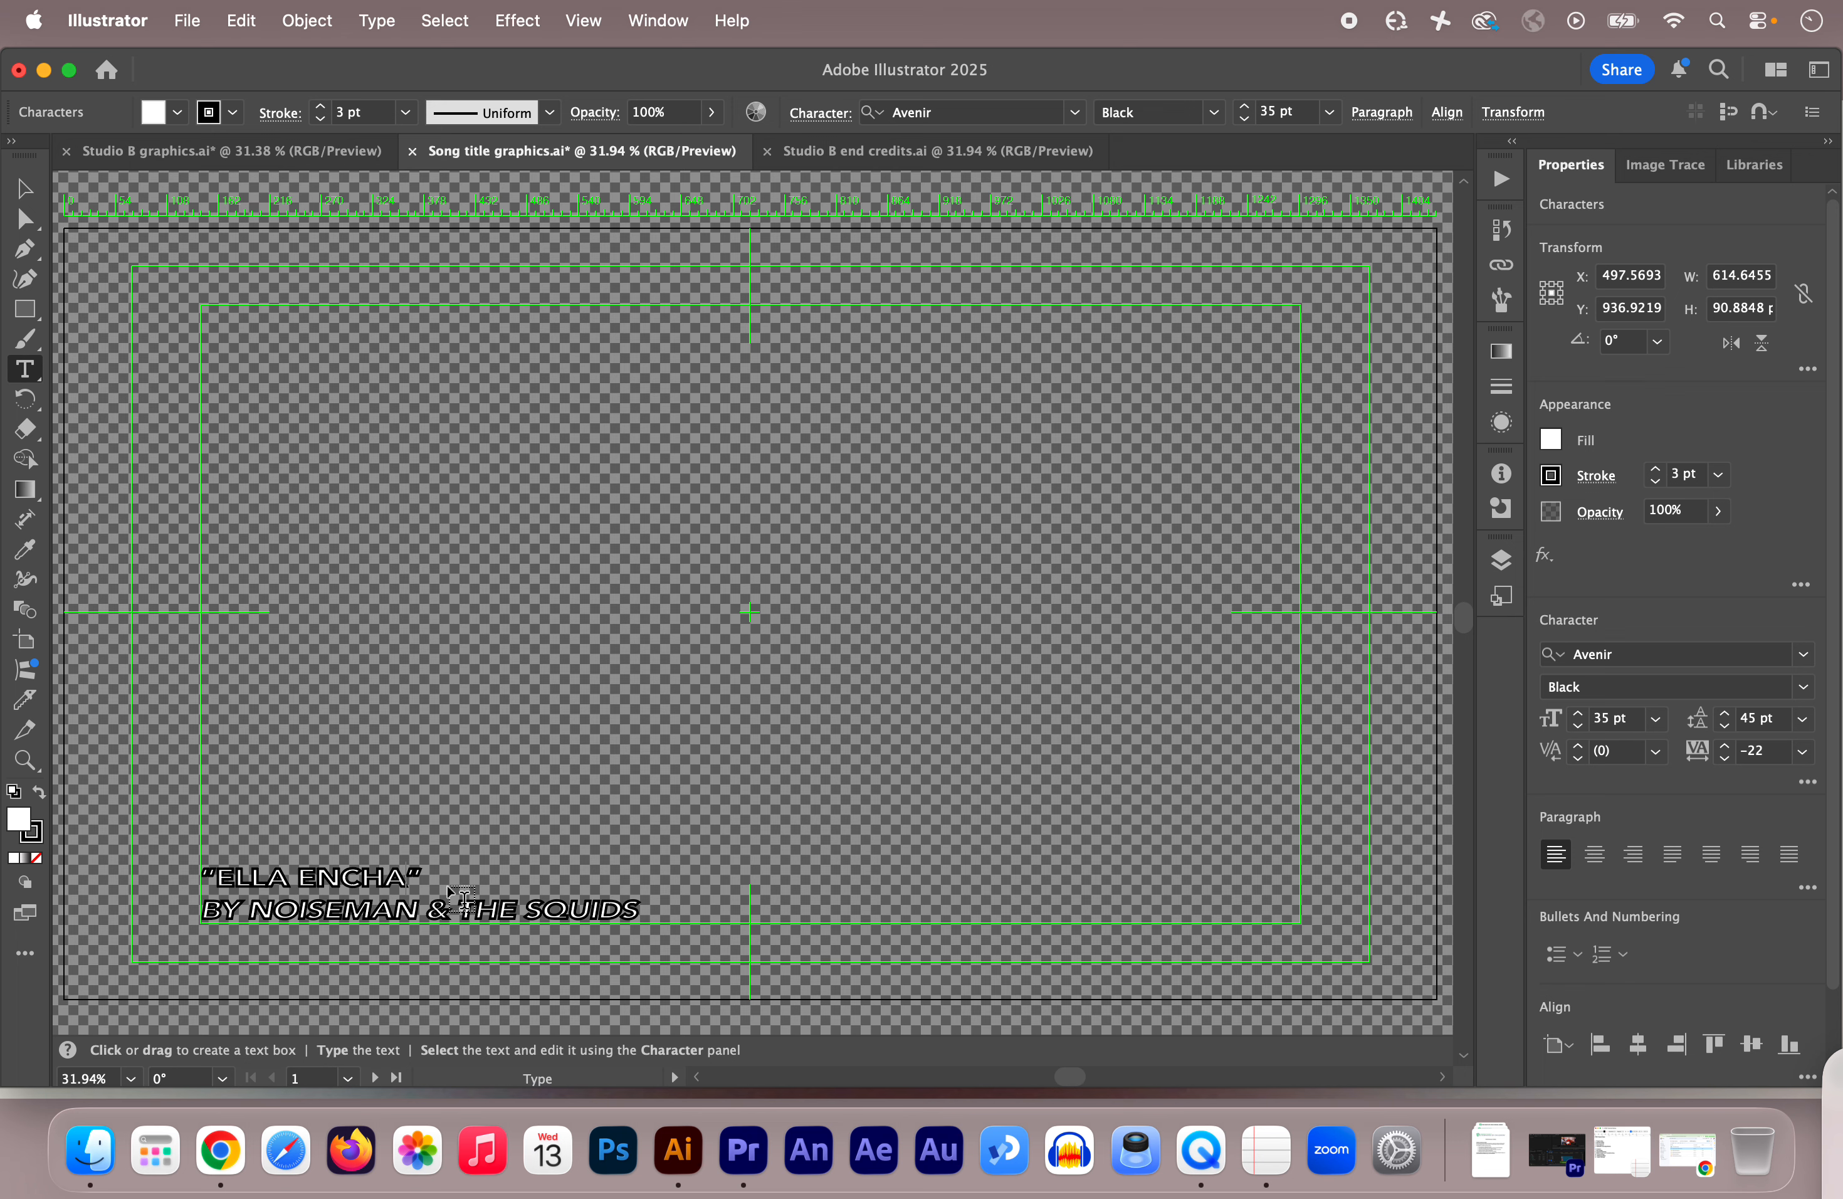
text(D)
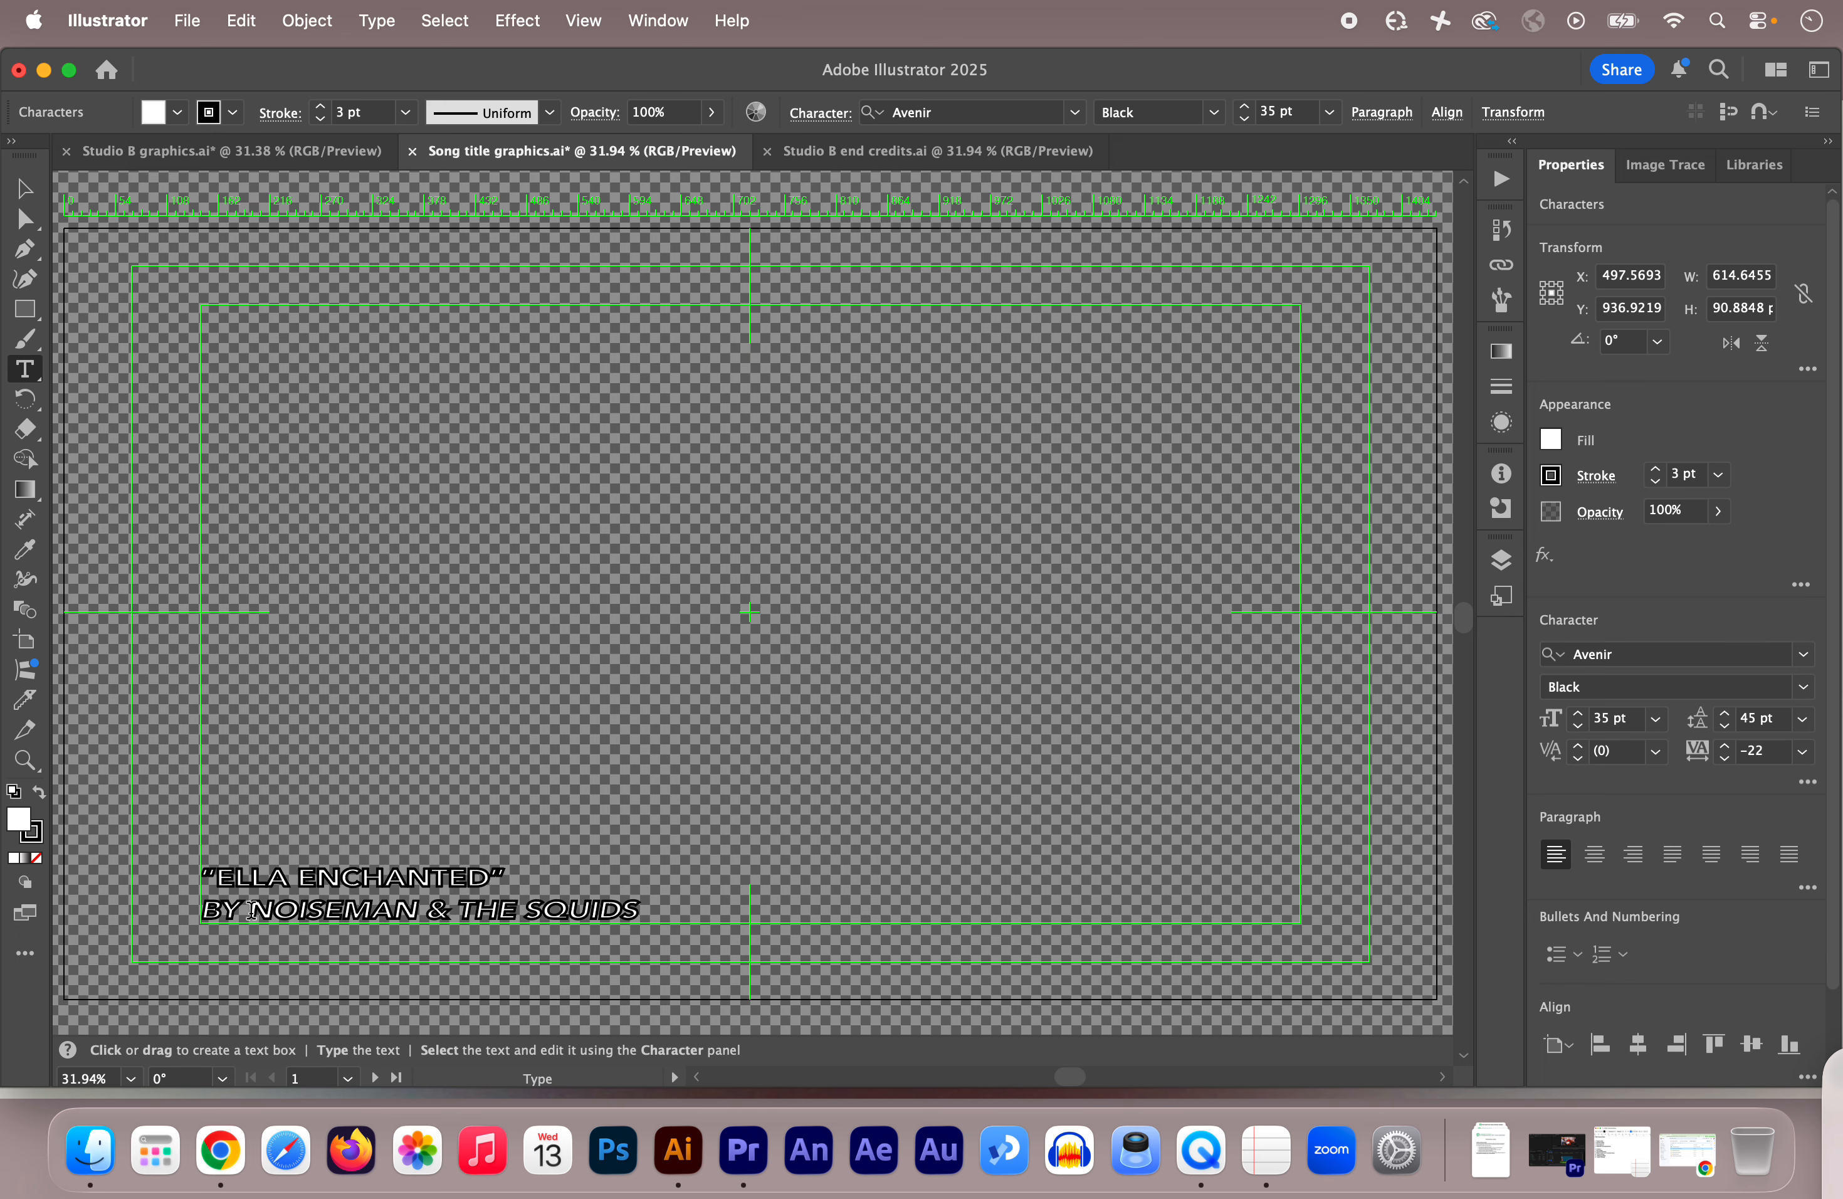
Step: Change the band name after BY to the performer's full name and finish editing
click(251, 911)
drag(252, 911, 377, 915)
drag(518, 906, 638, 909)
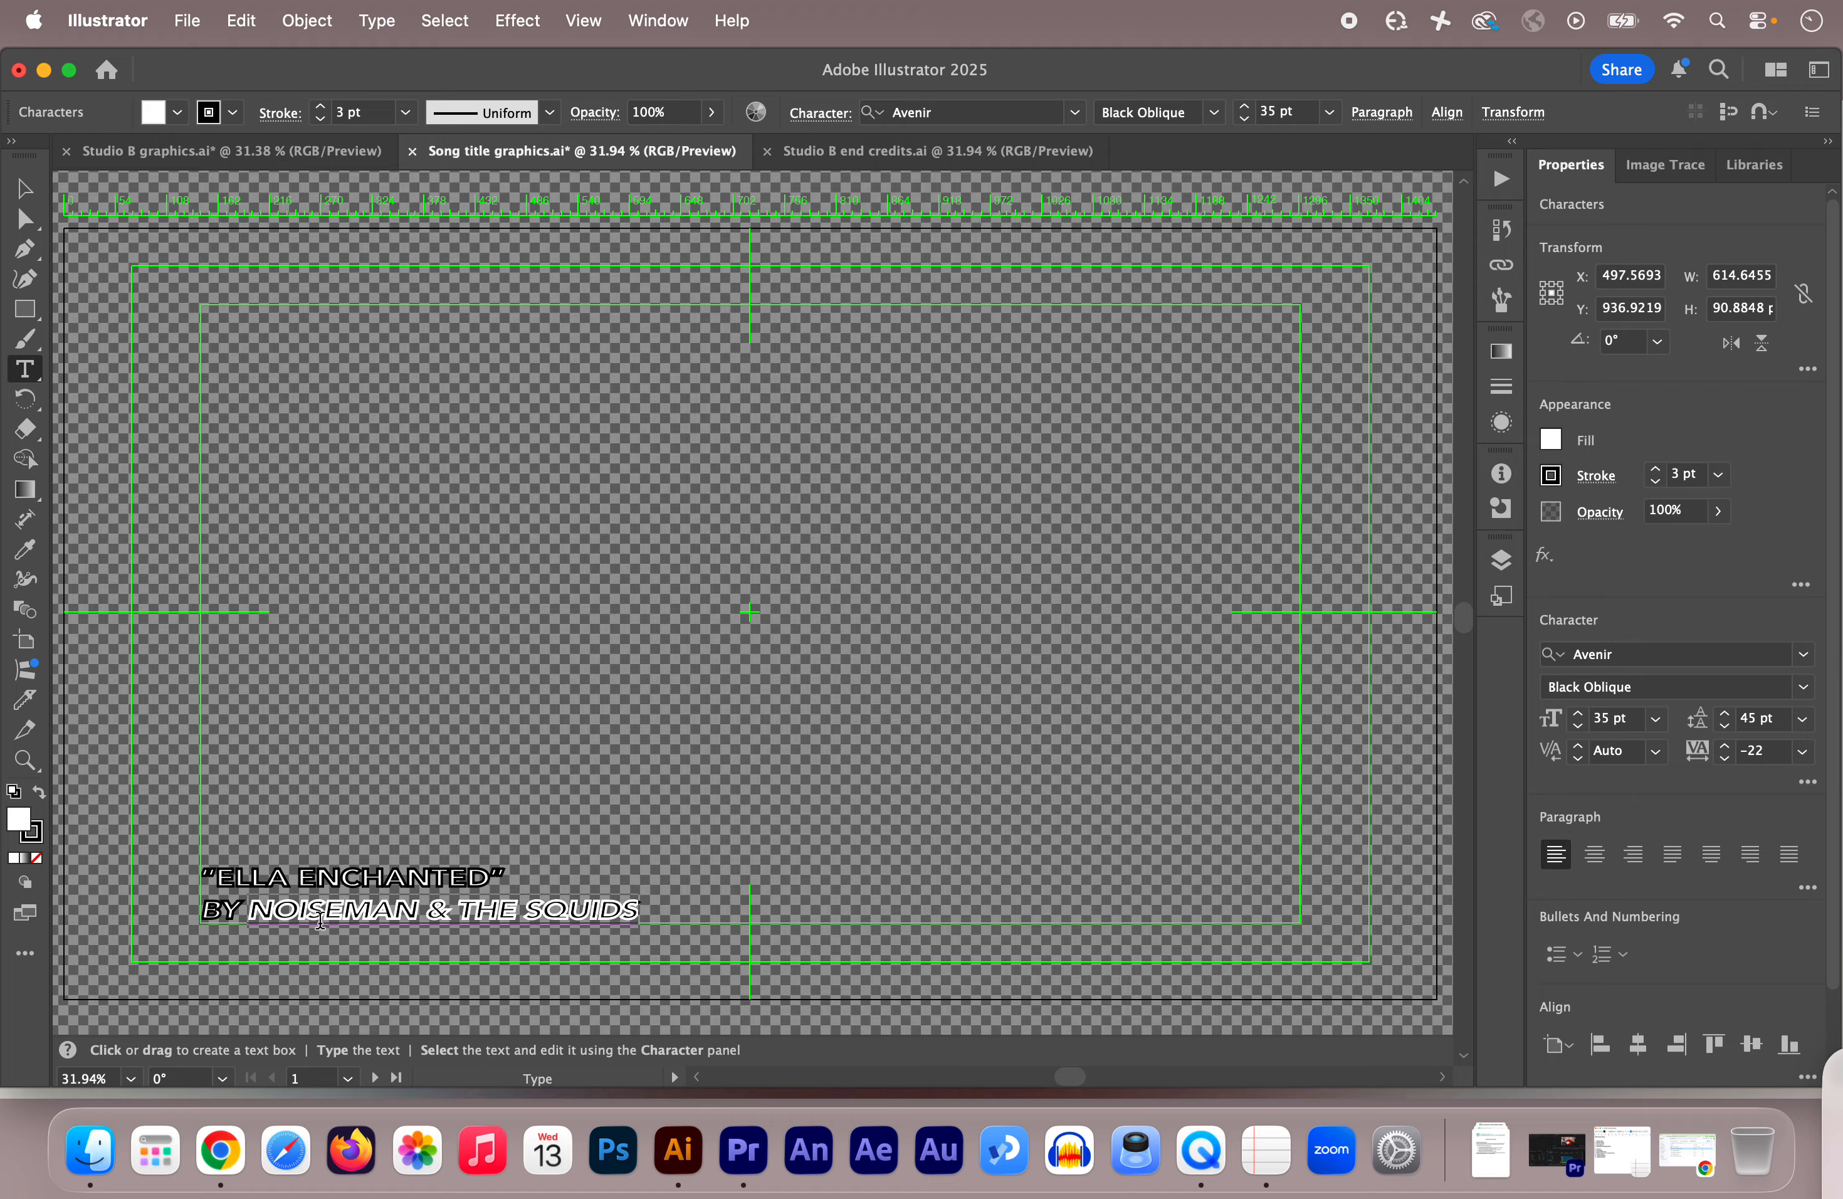
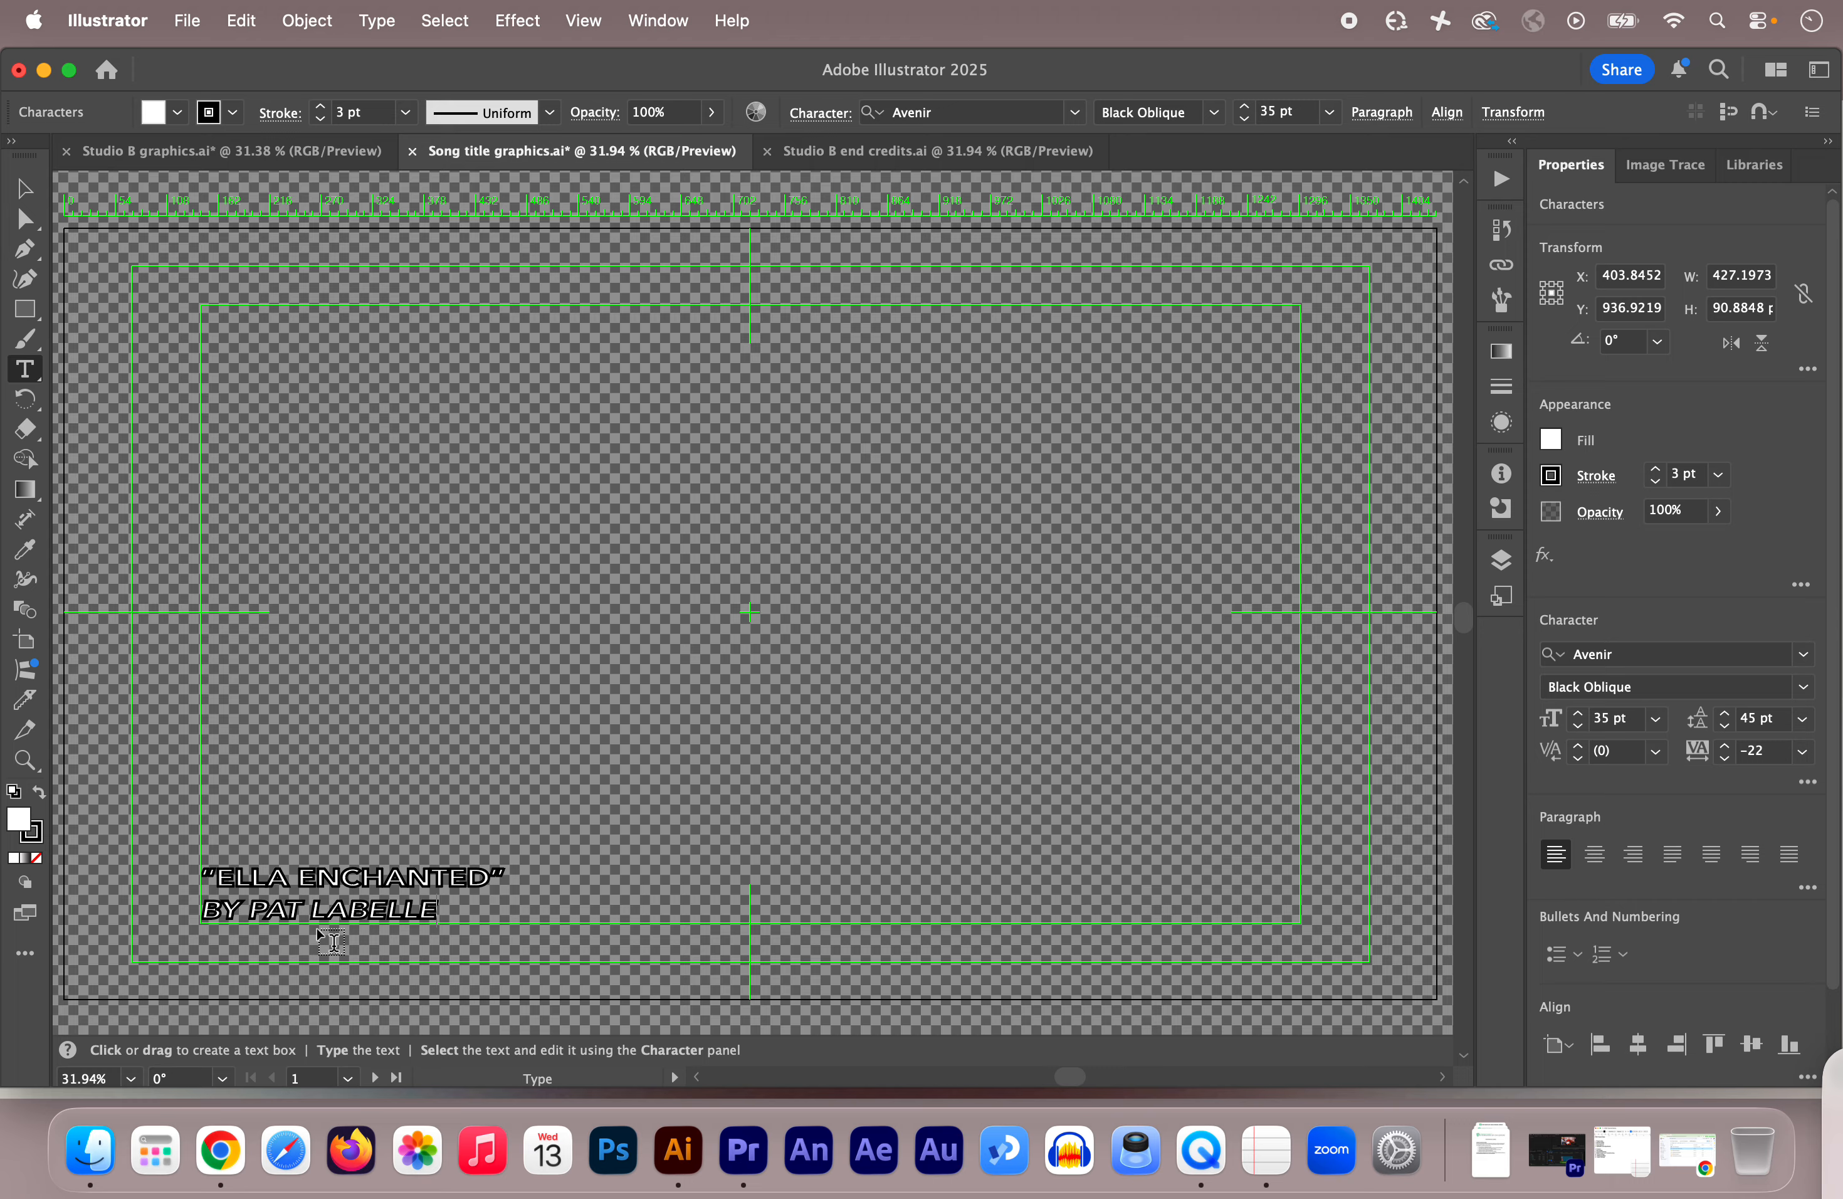
click(25, 189)
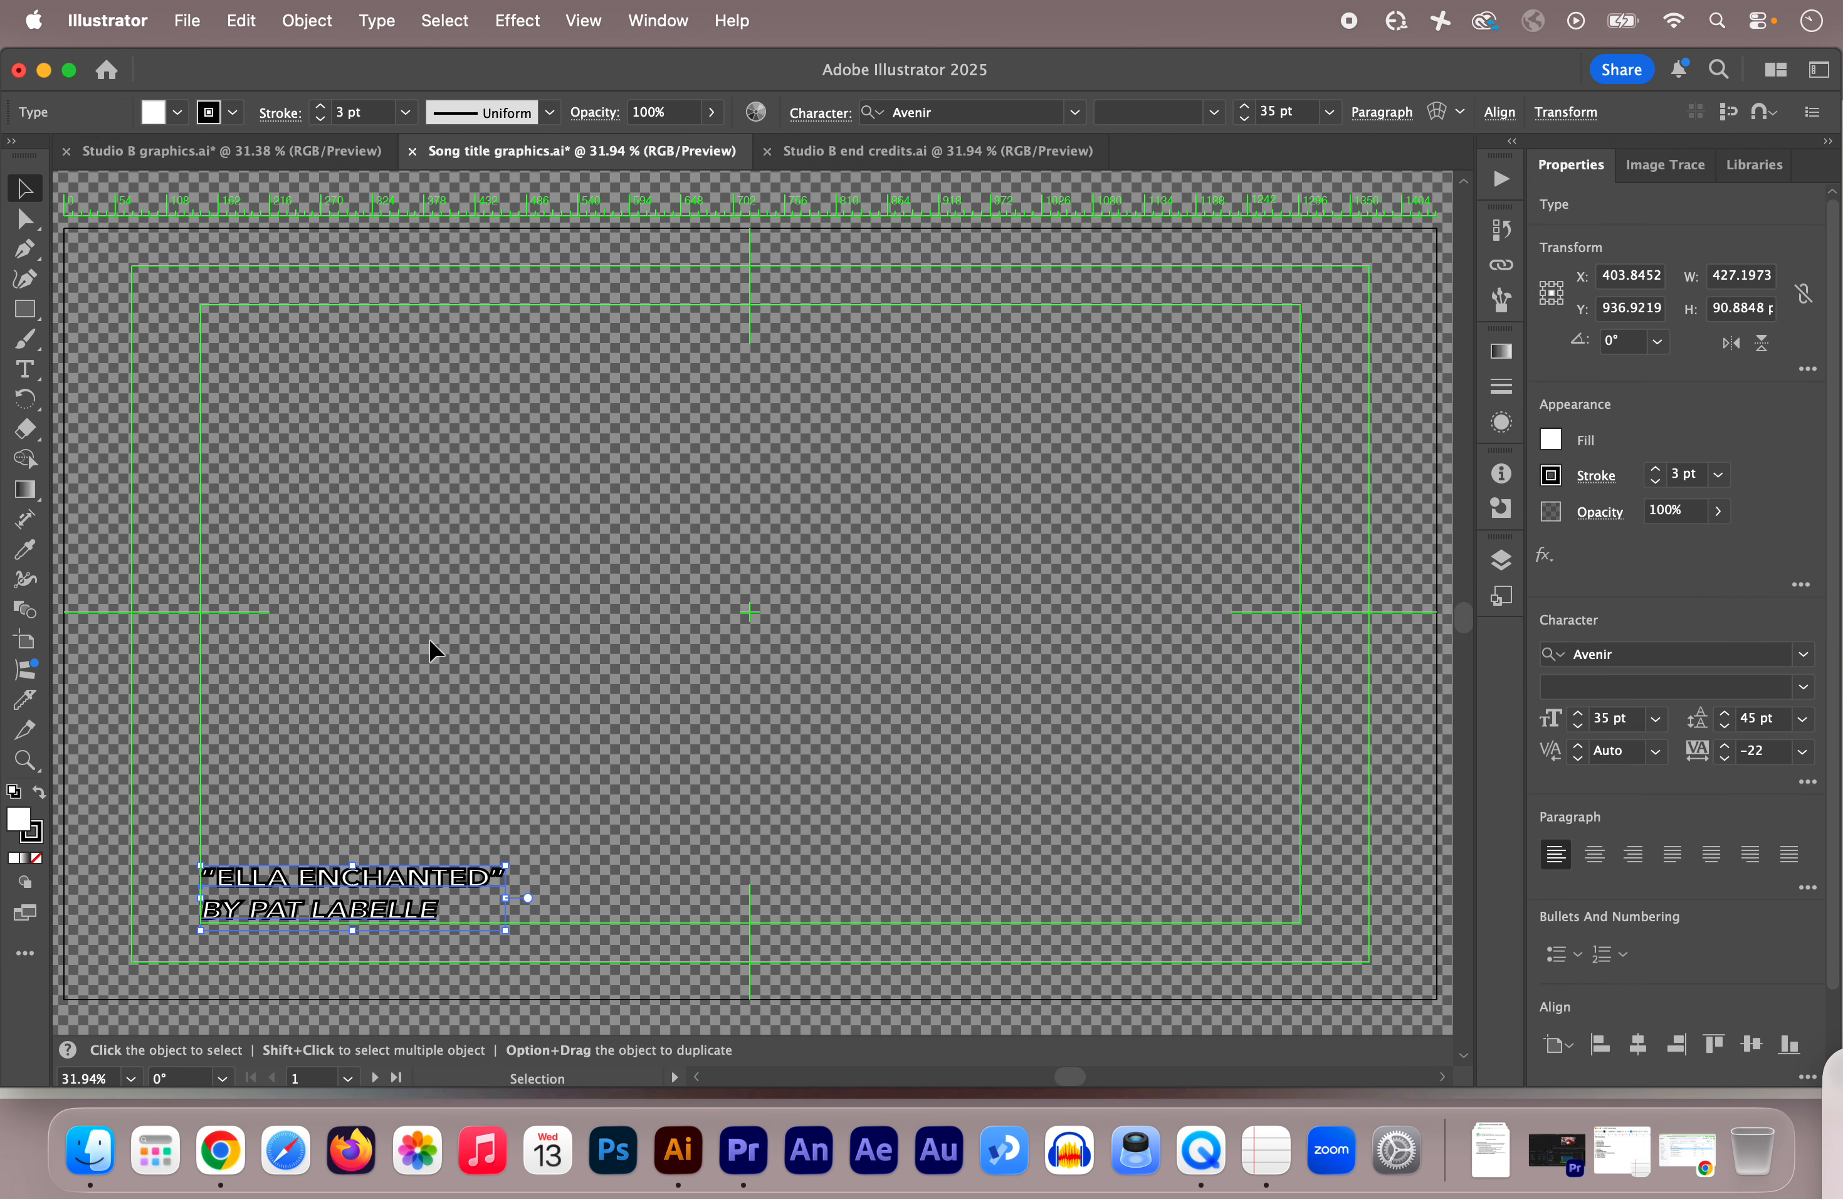
Step: Look over Studio B end credits.ai, then return to Studio B graphics.ai with the performer name
click(863, 154)
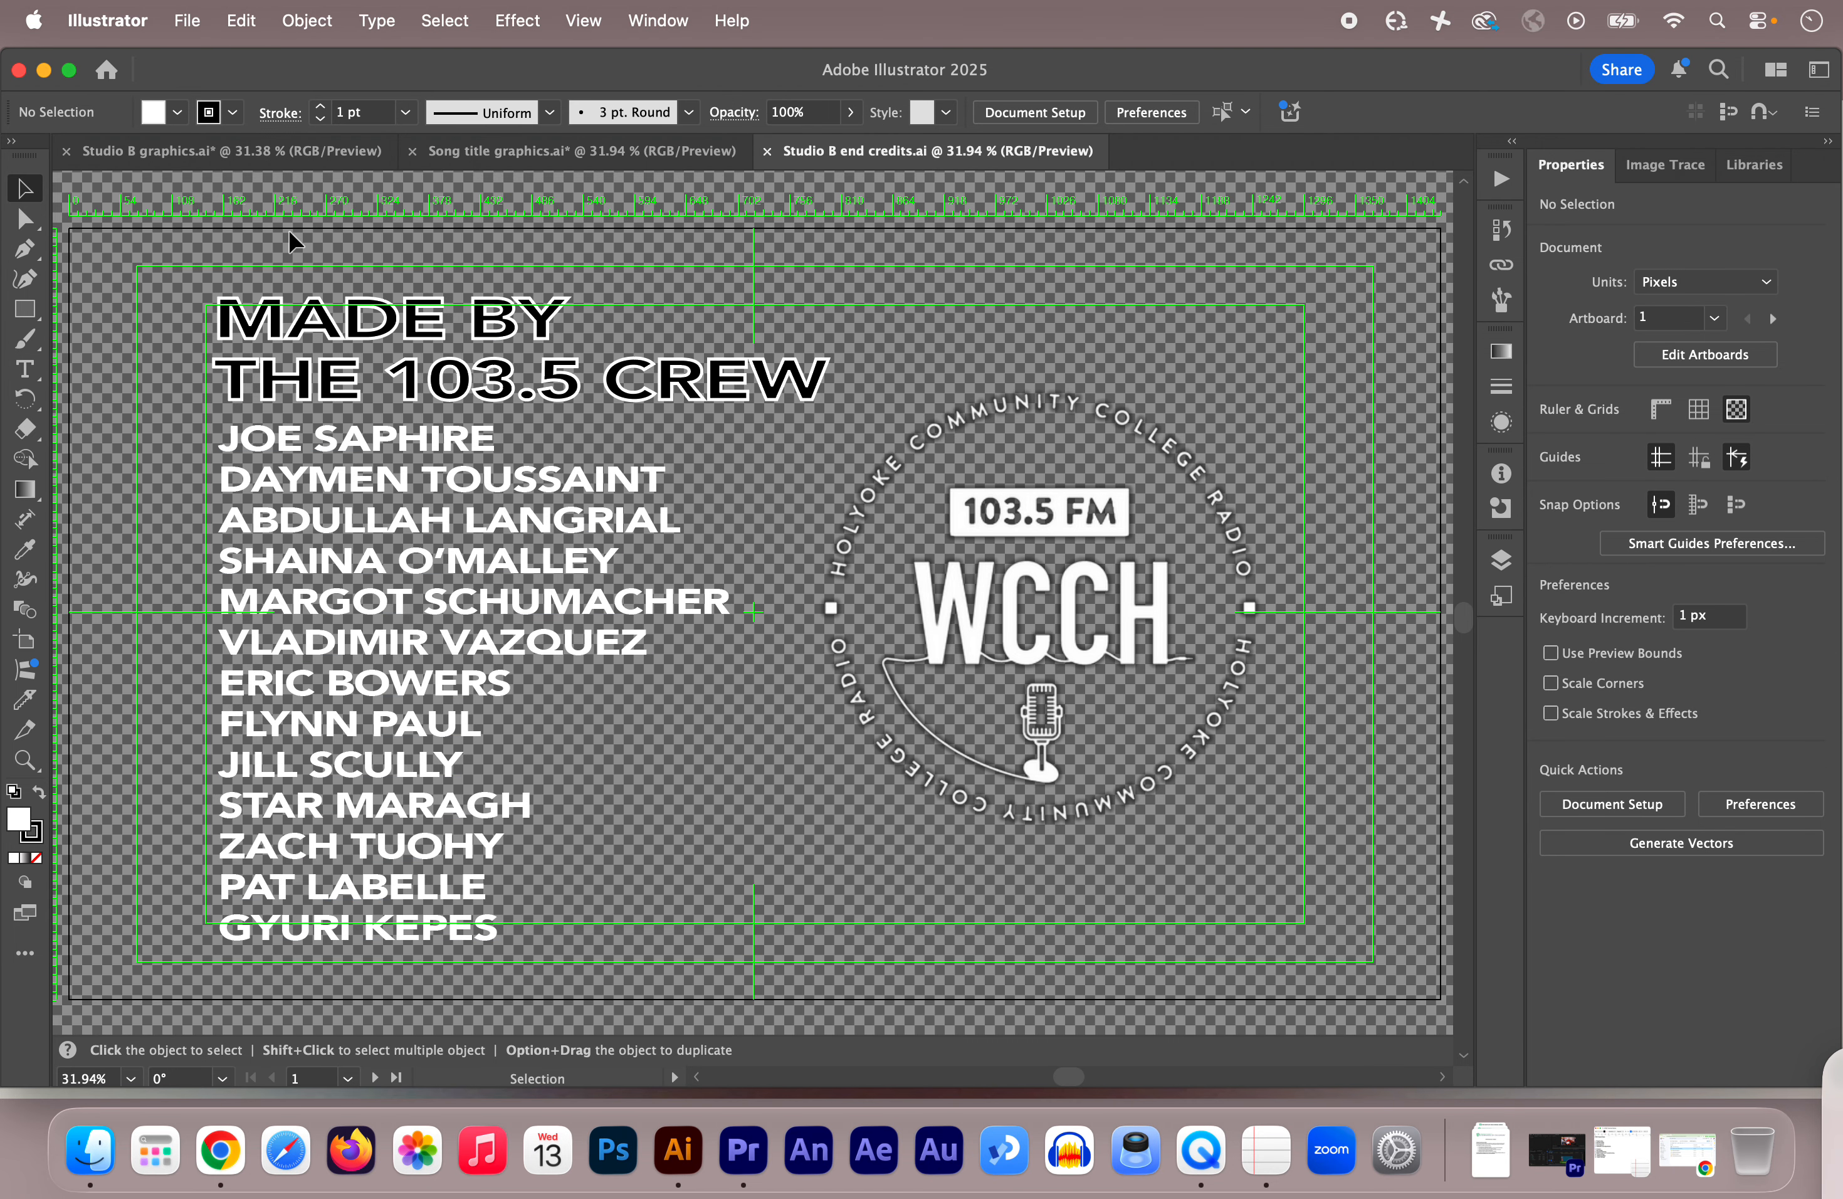
click(233, 149)
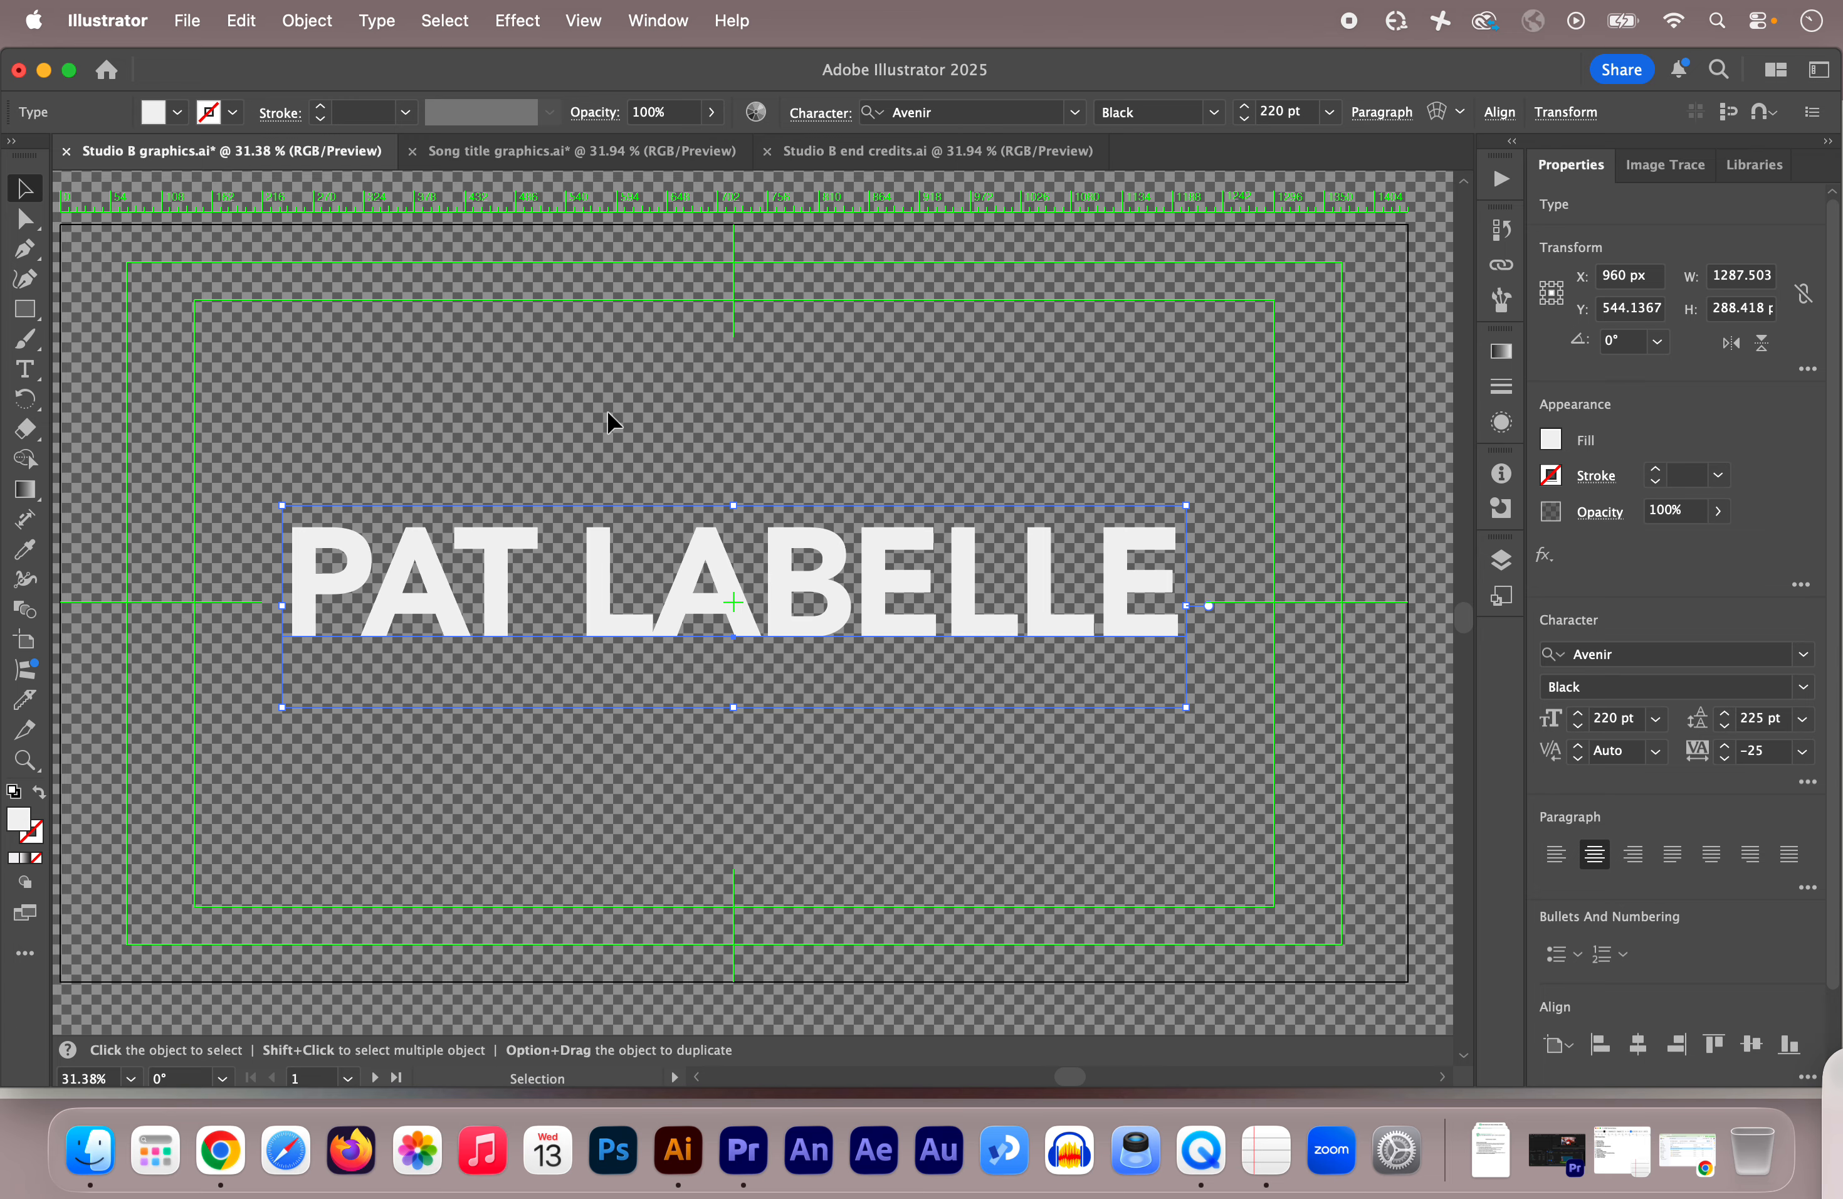
Step: Deselect the large performer name by clicking empty canvas
click(287, 397)
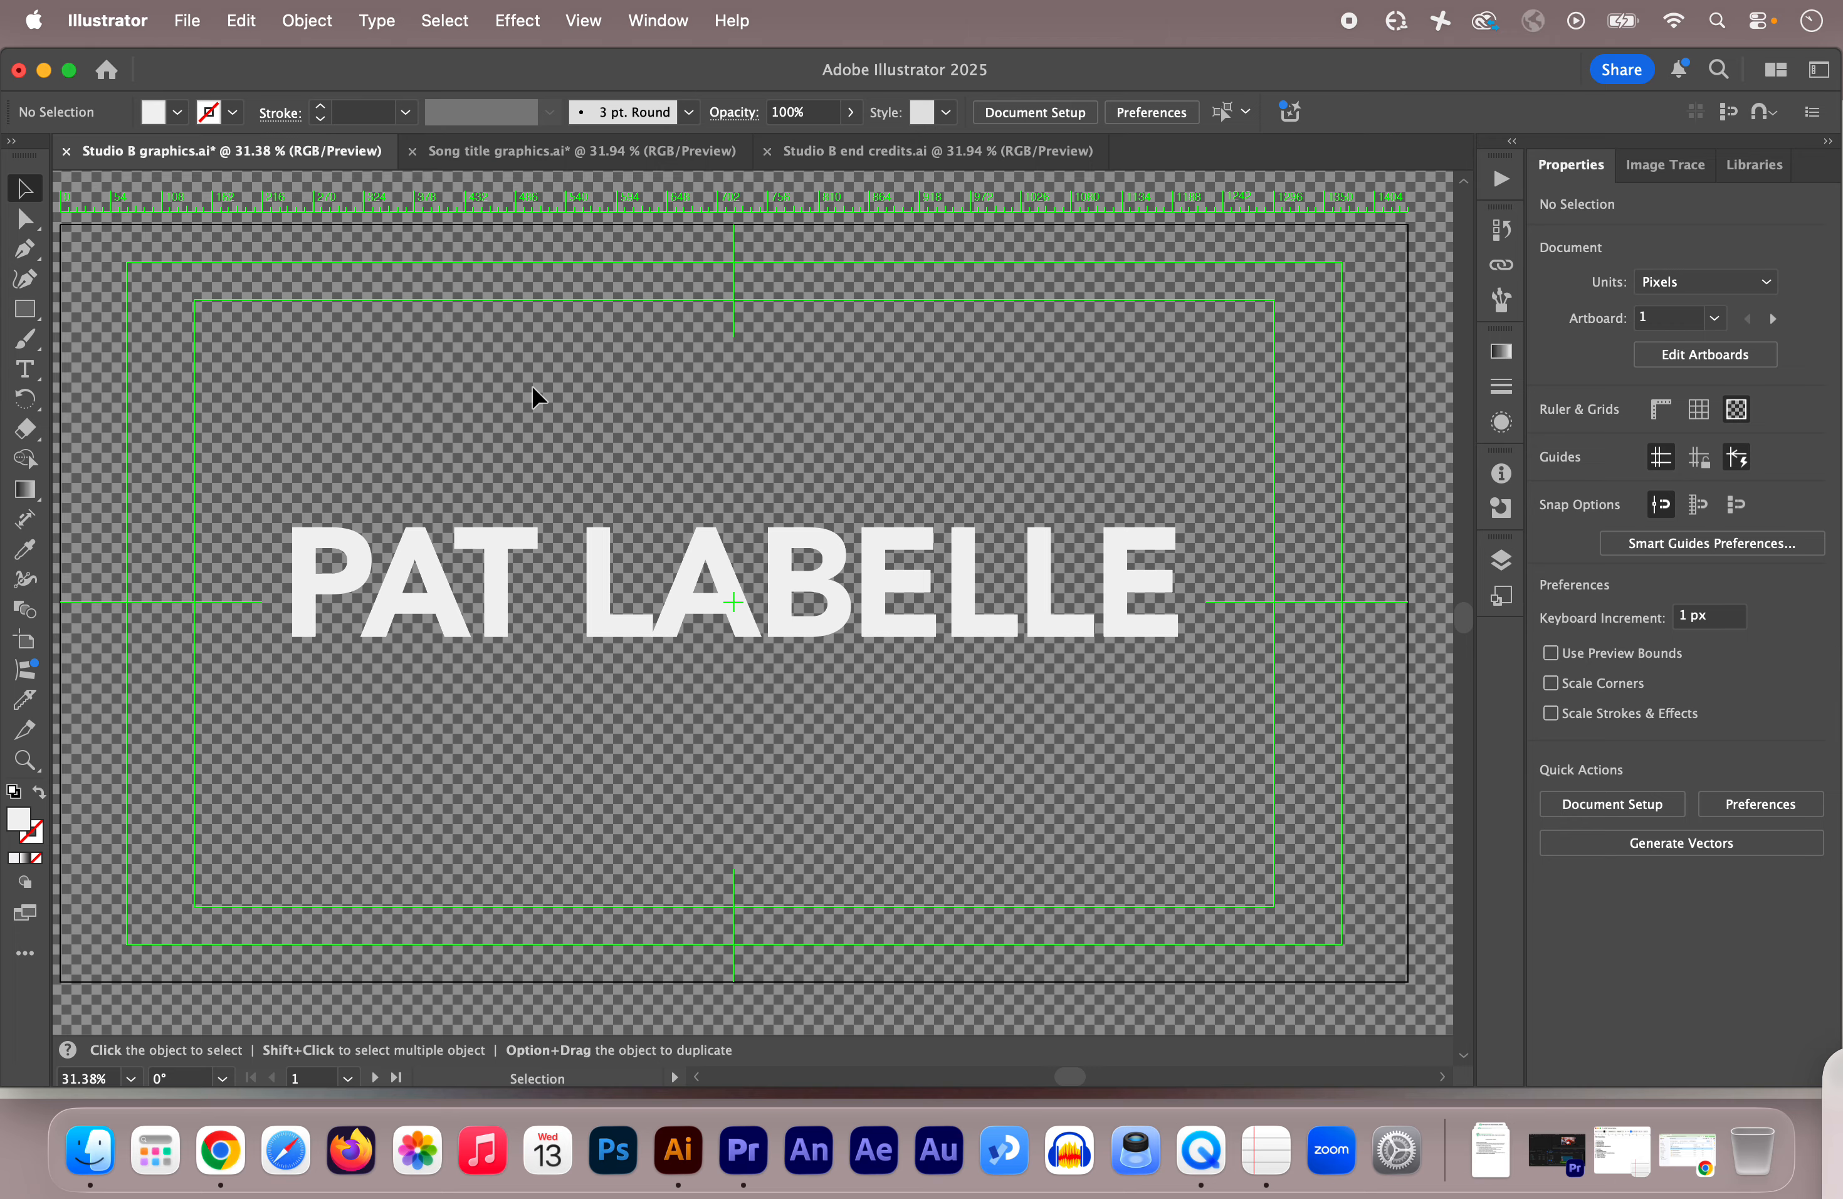
Step: Set up a PNG Export As of the artboard, named as the performer's title, into Live From Studio B Tutorials
click(187, 22)
mouse_move(237, 666)
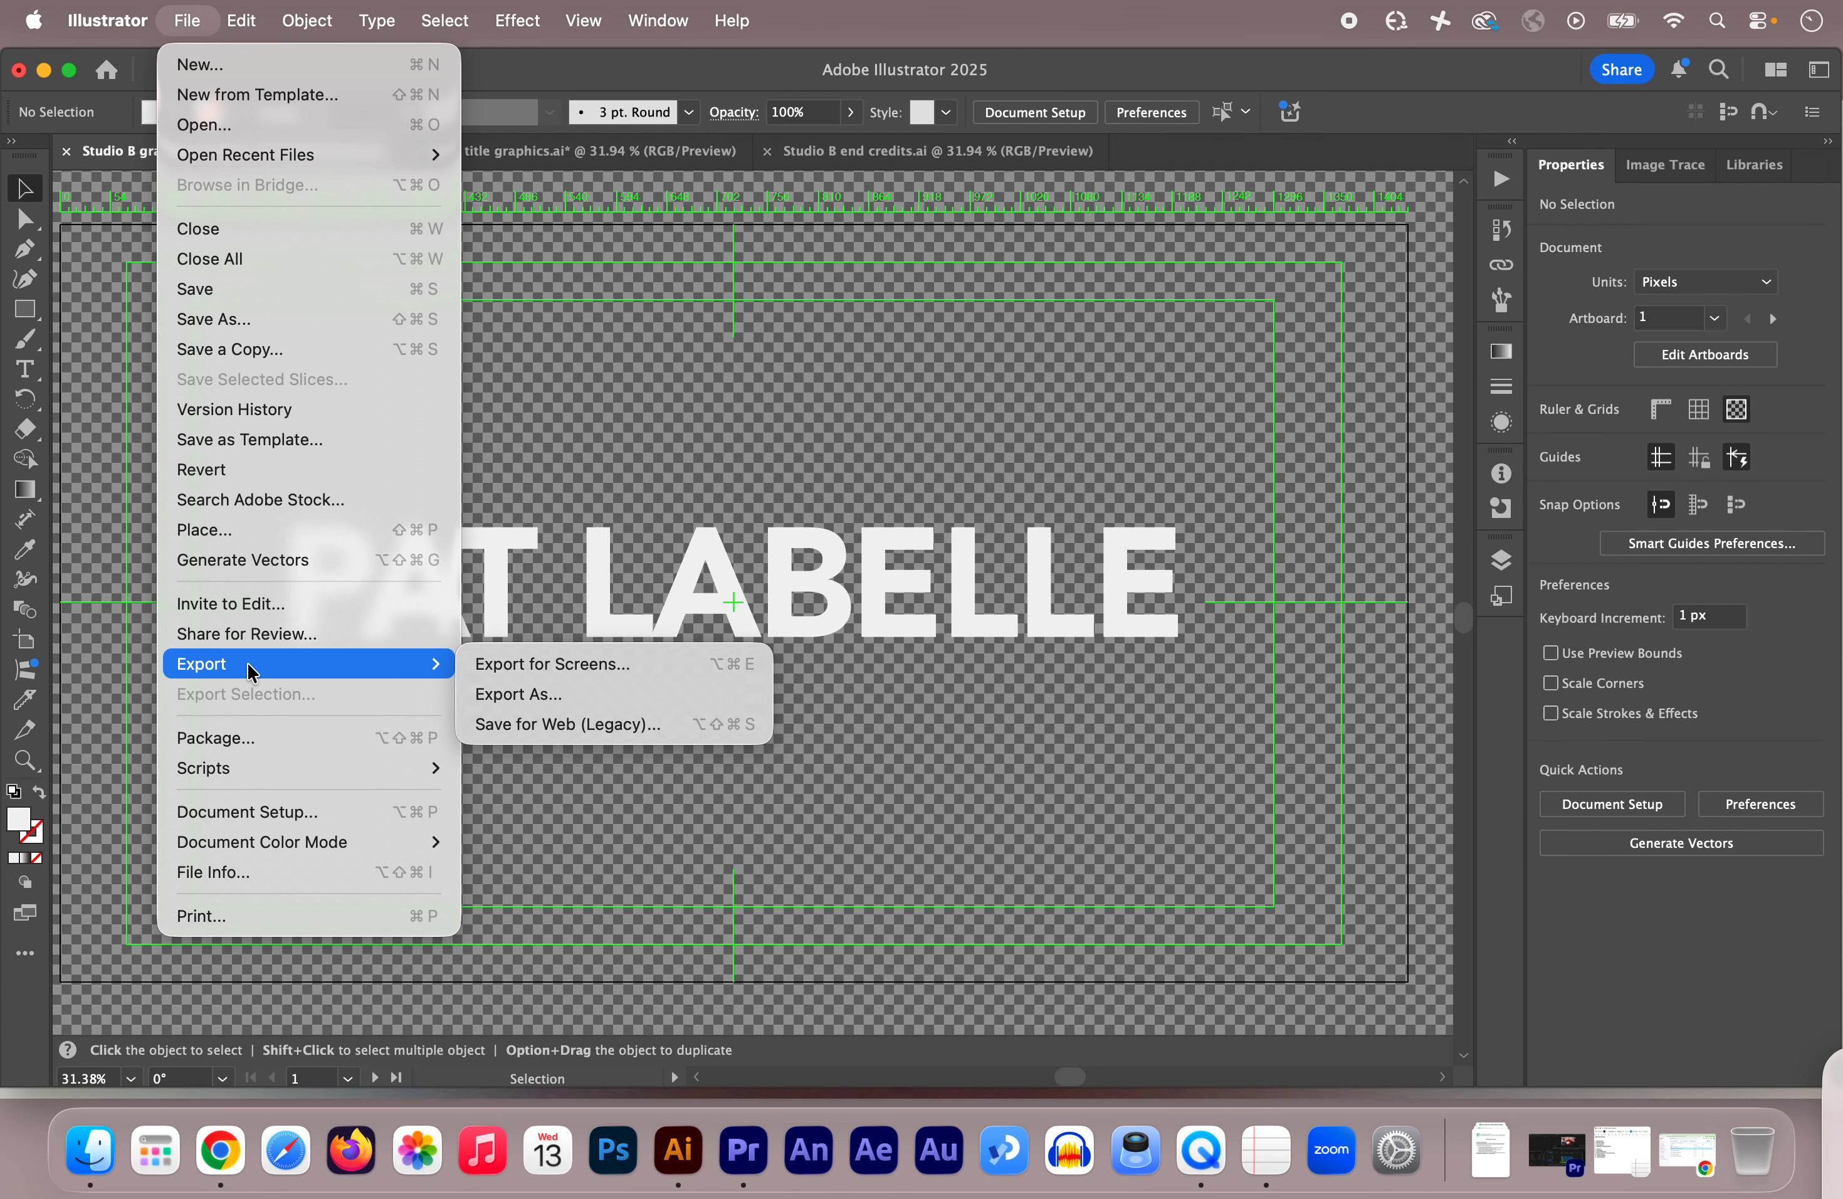
click(519, 695)
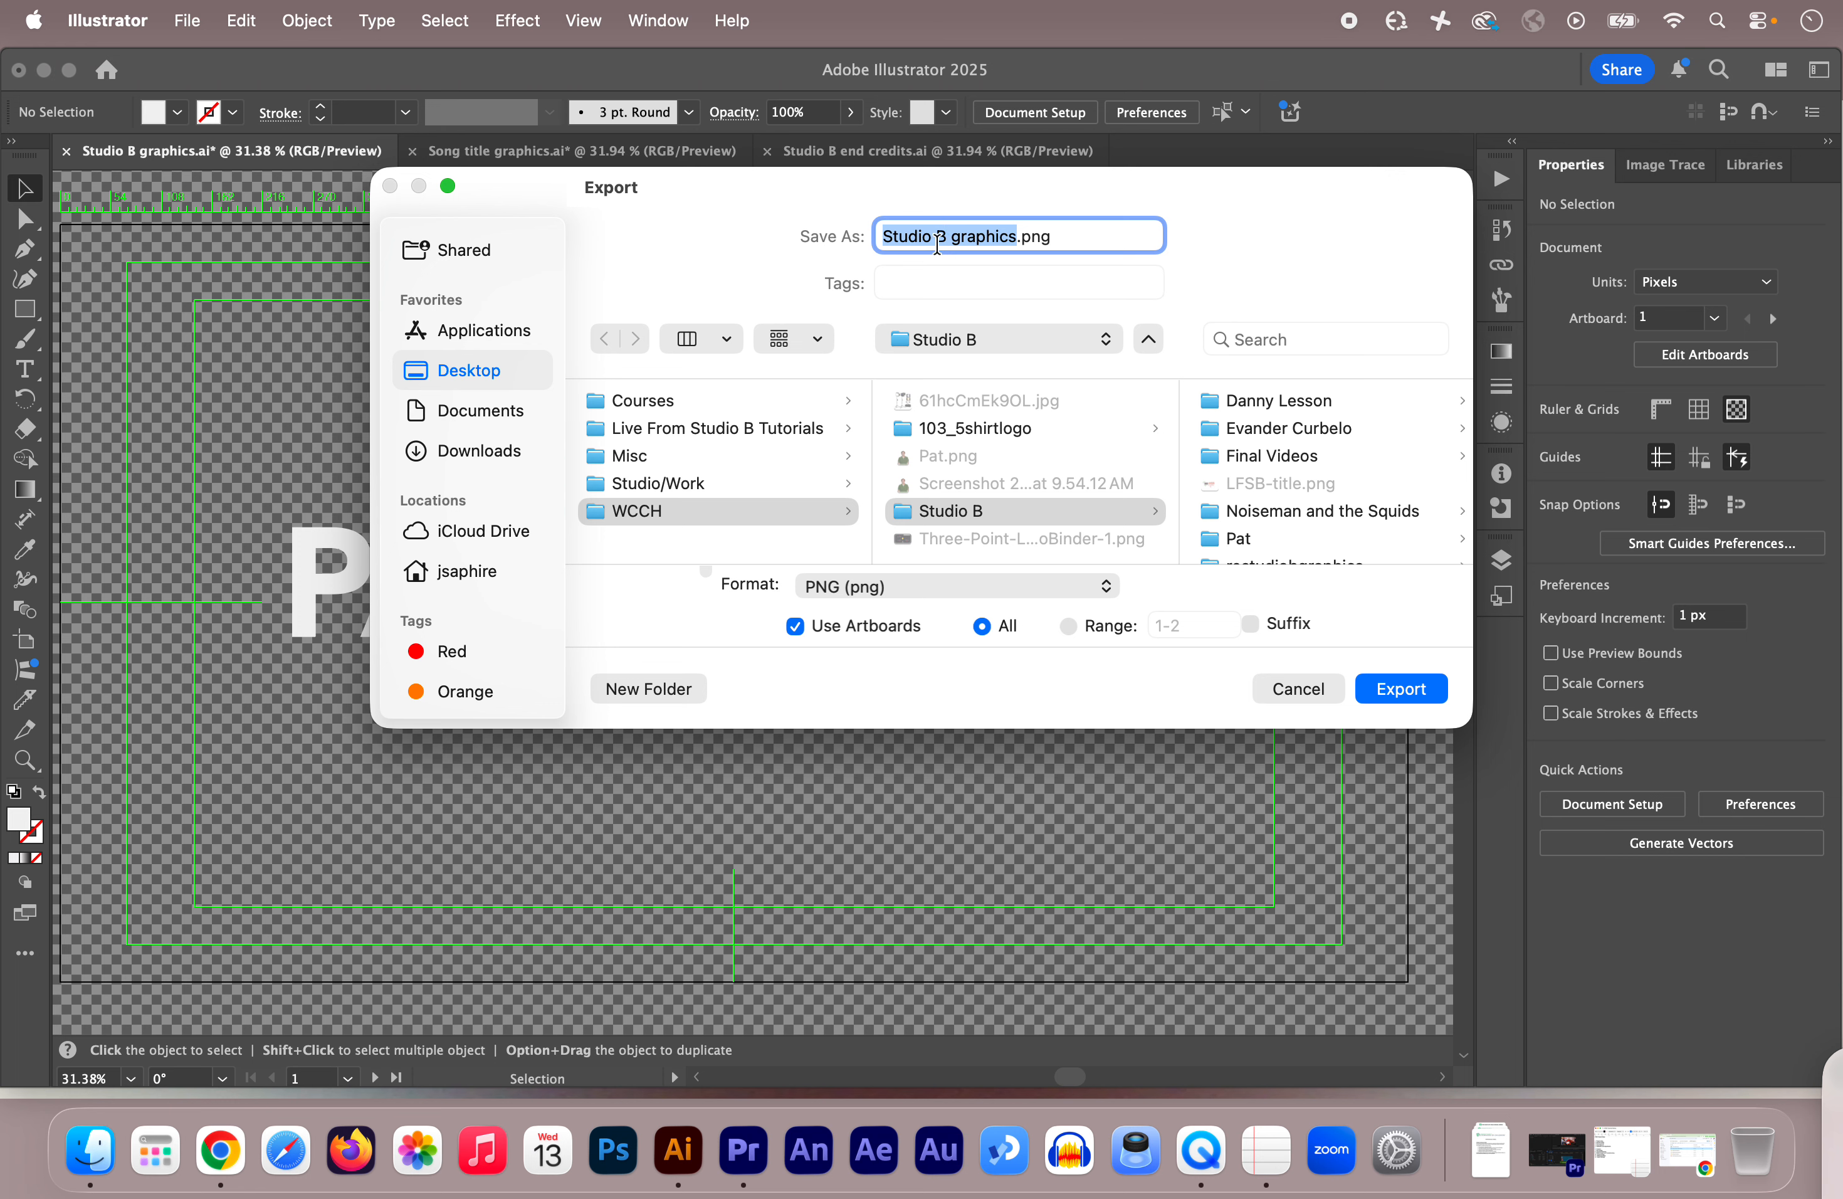
text(Pat )
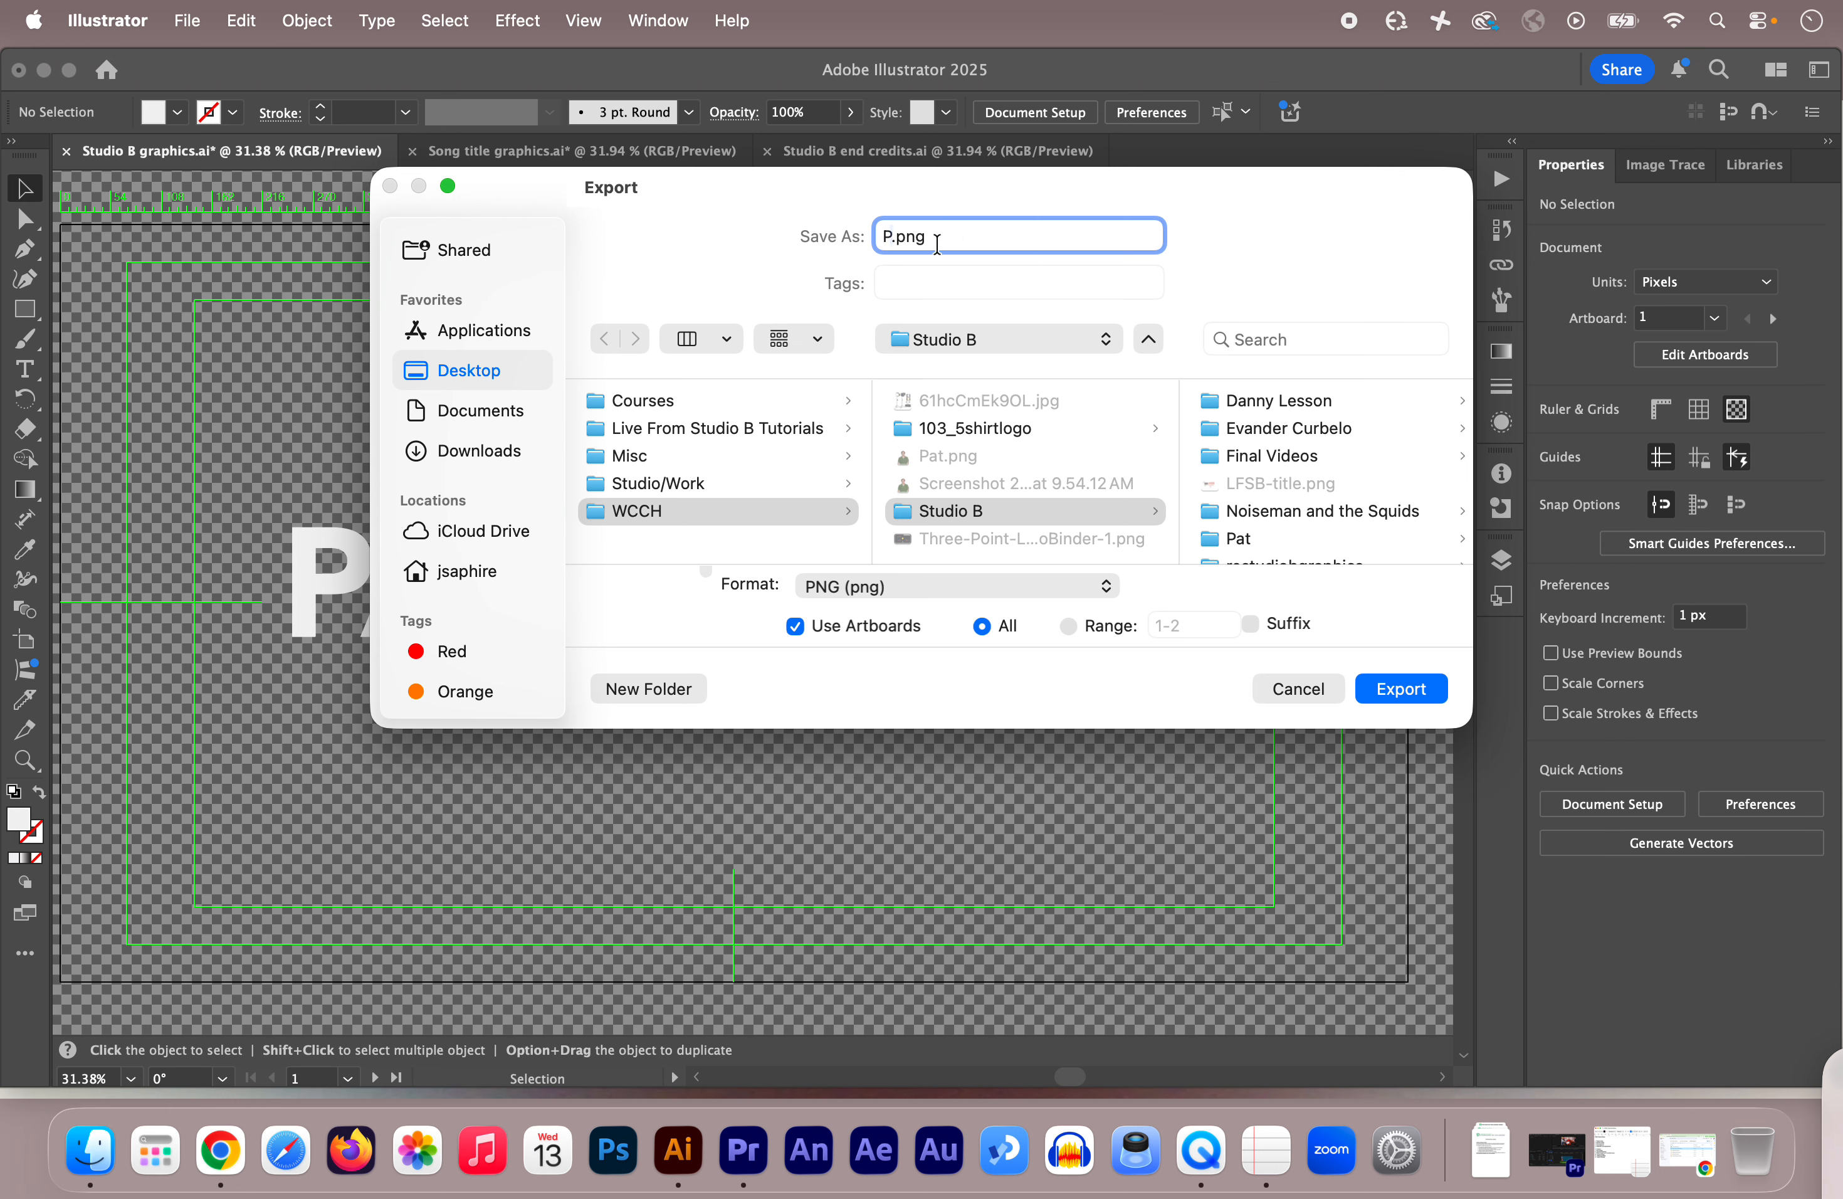
text(title)
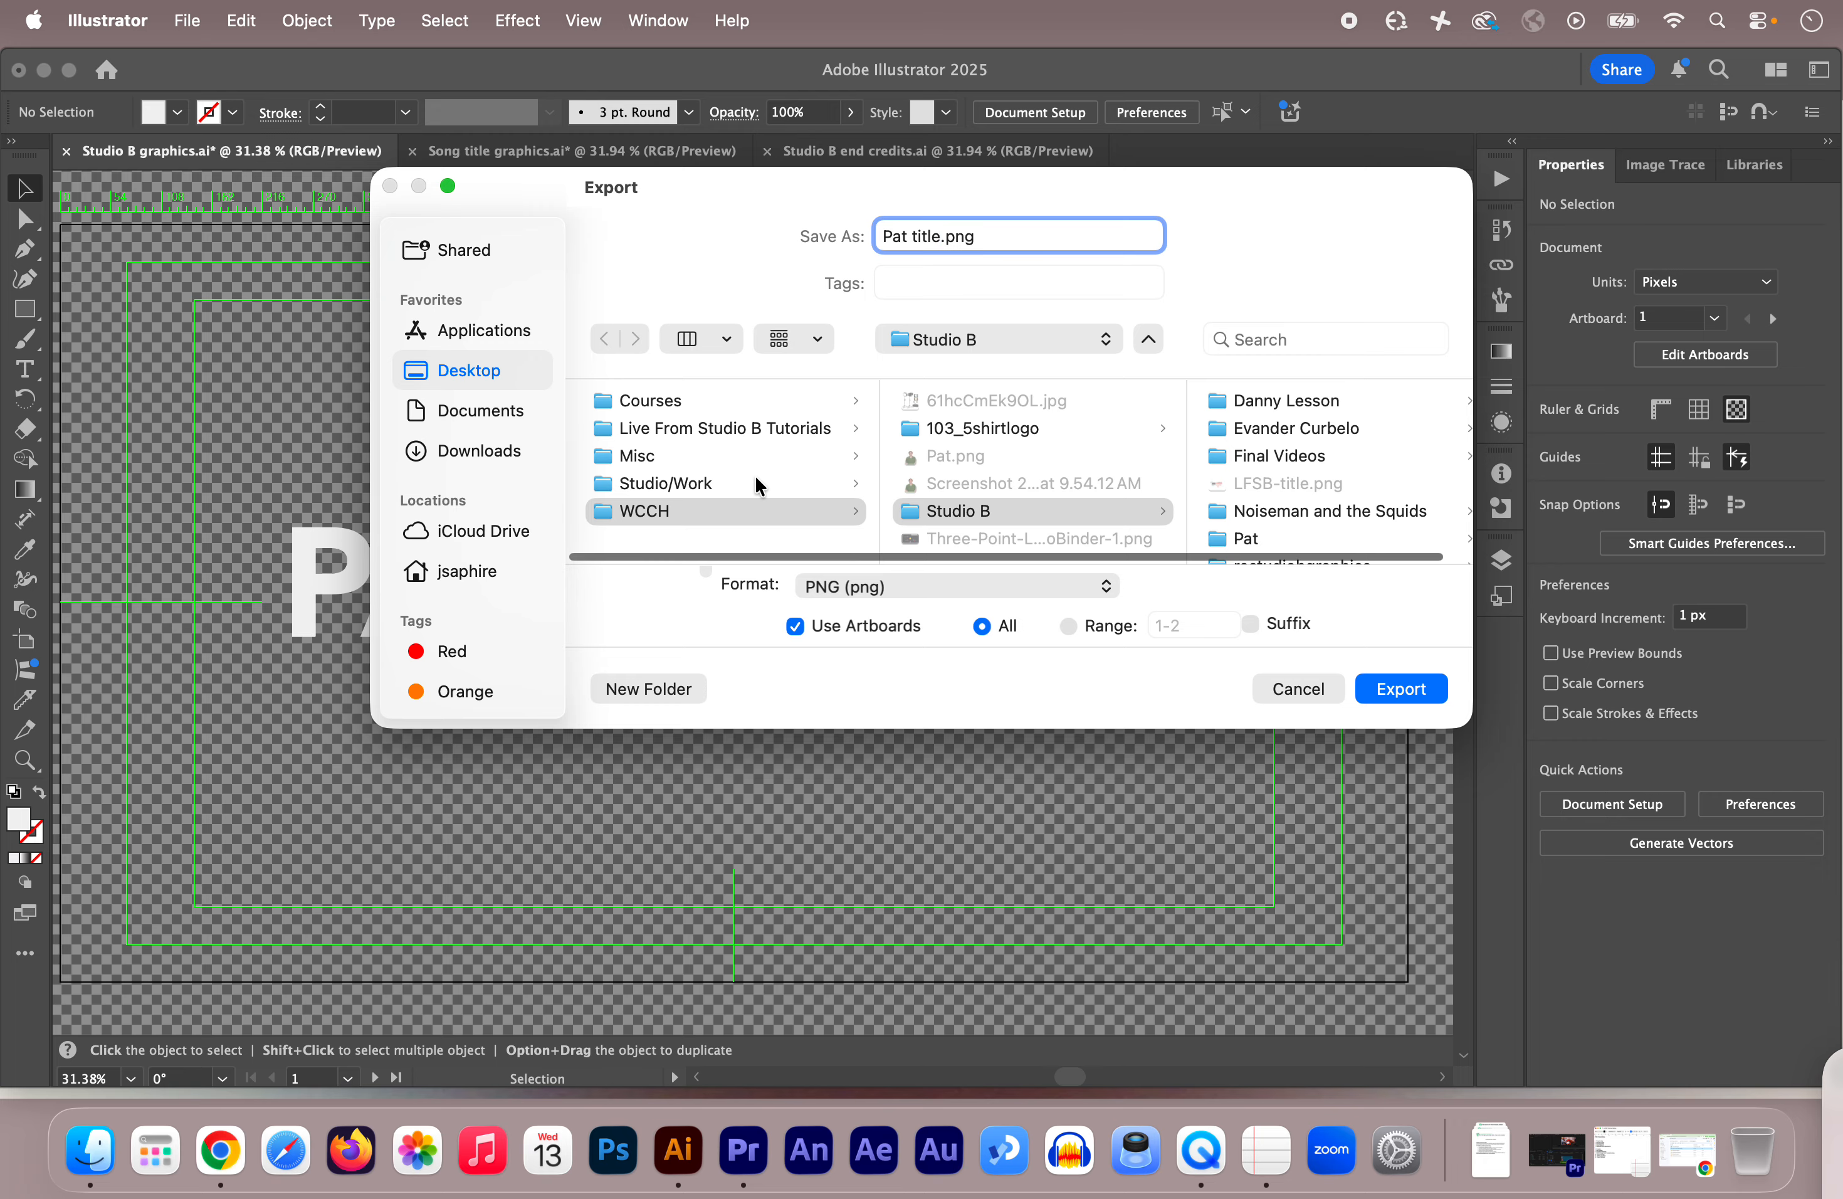
click(662, 429)
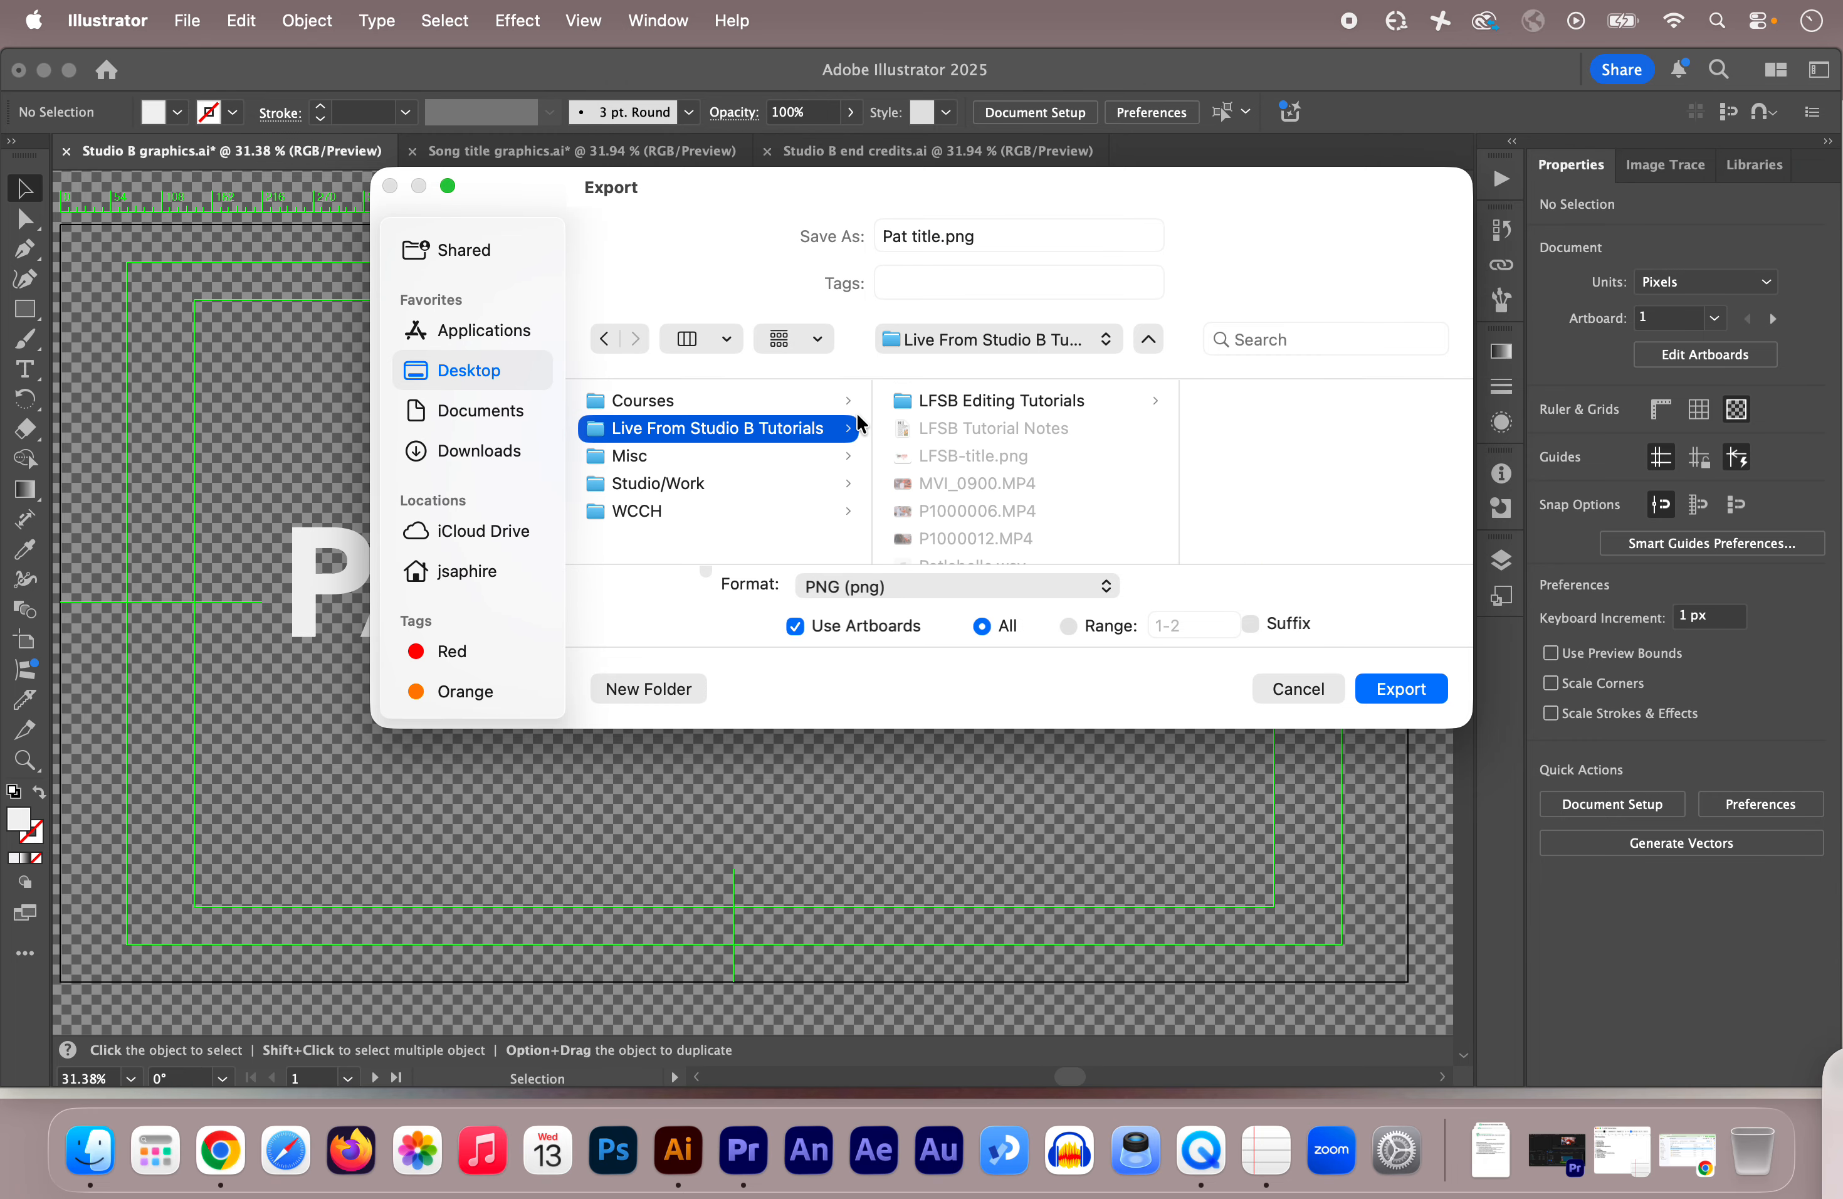
scroll(1137, 480, down, 2)
scroll(1136, 479, up, 2)
Step: Export the PNG at High 300 ppi with transparent background, dismiss the error alert, and open Finder
click(1402, 689)
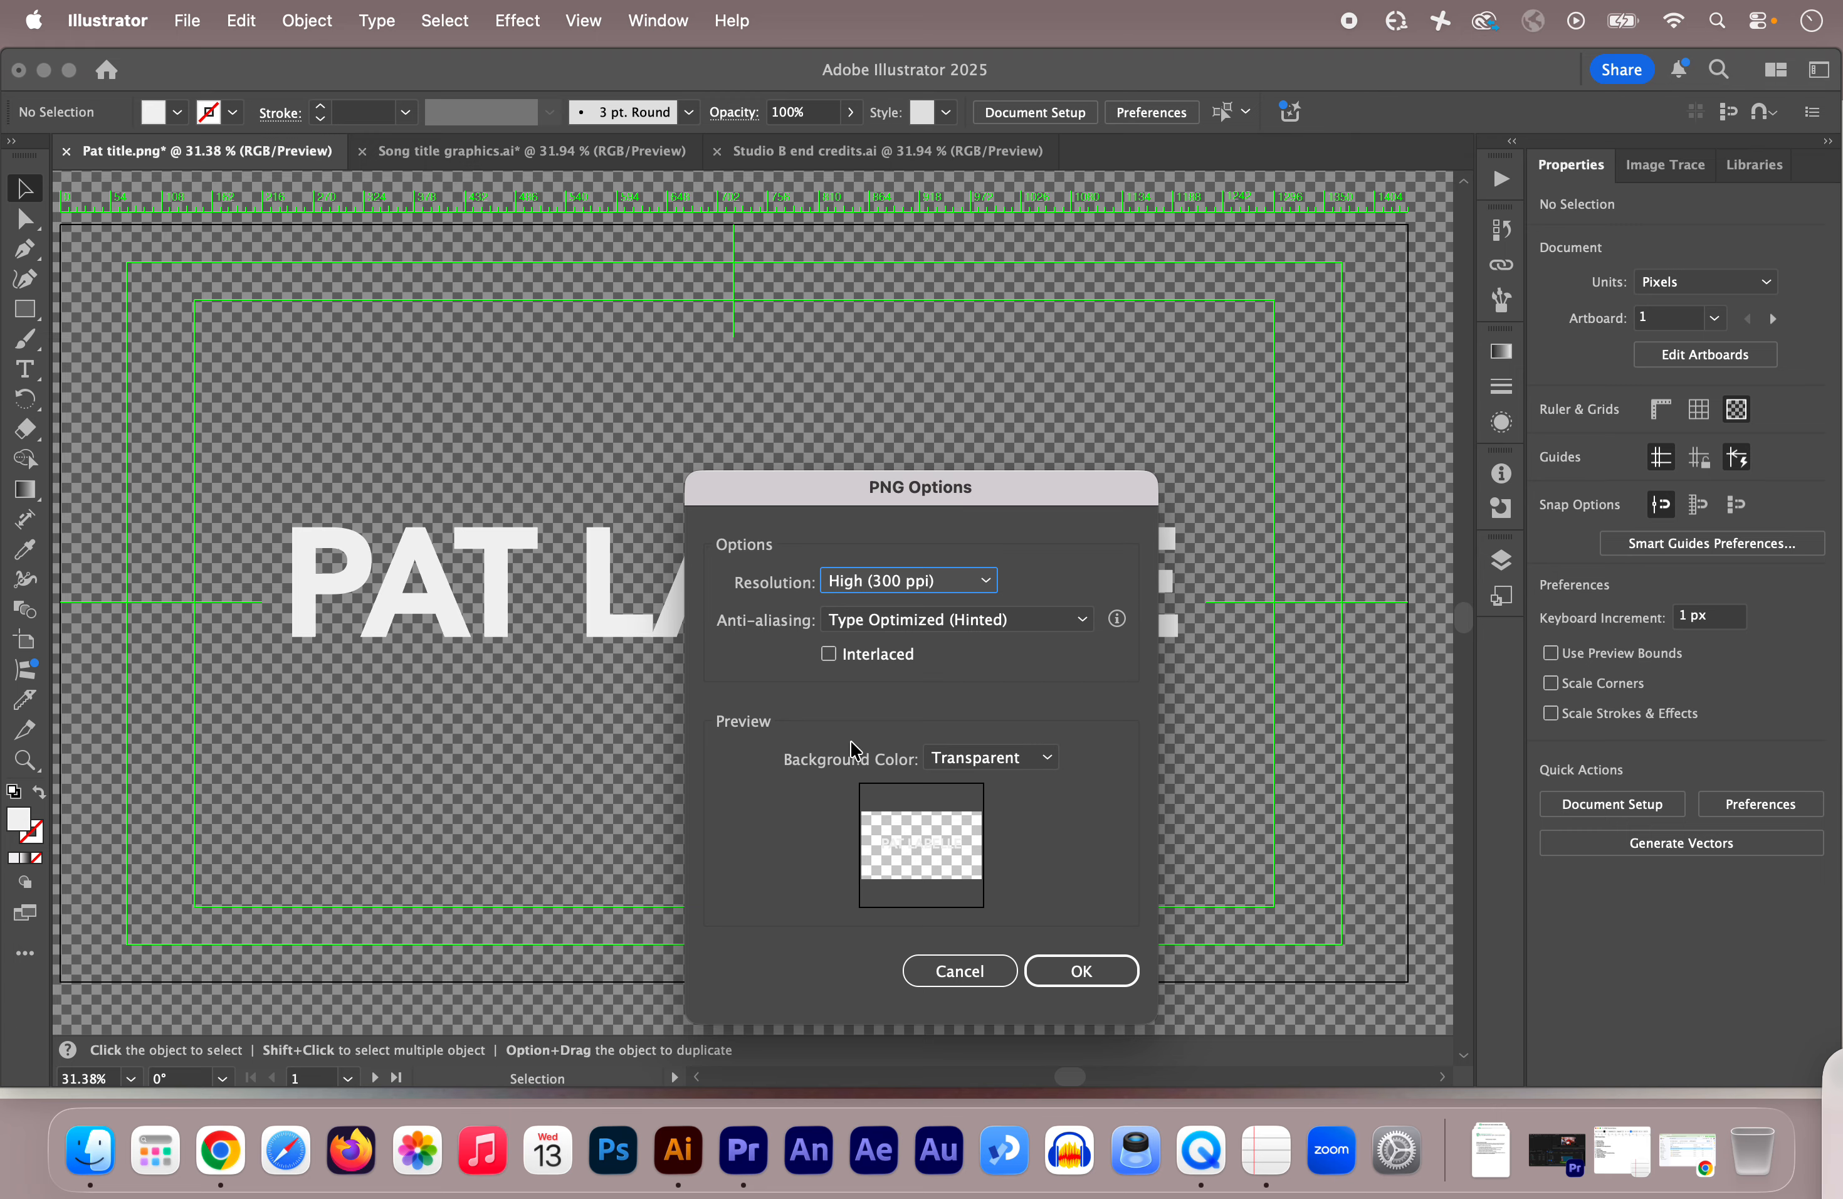
click(1026, 761)
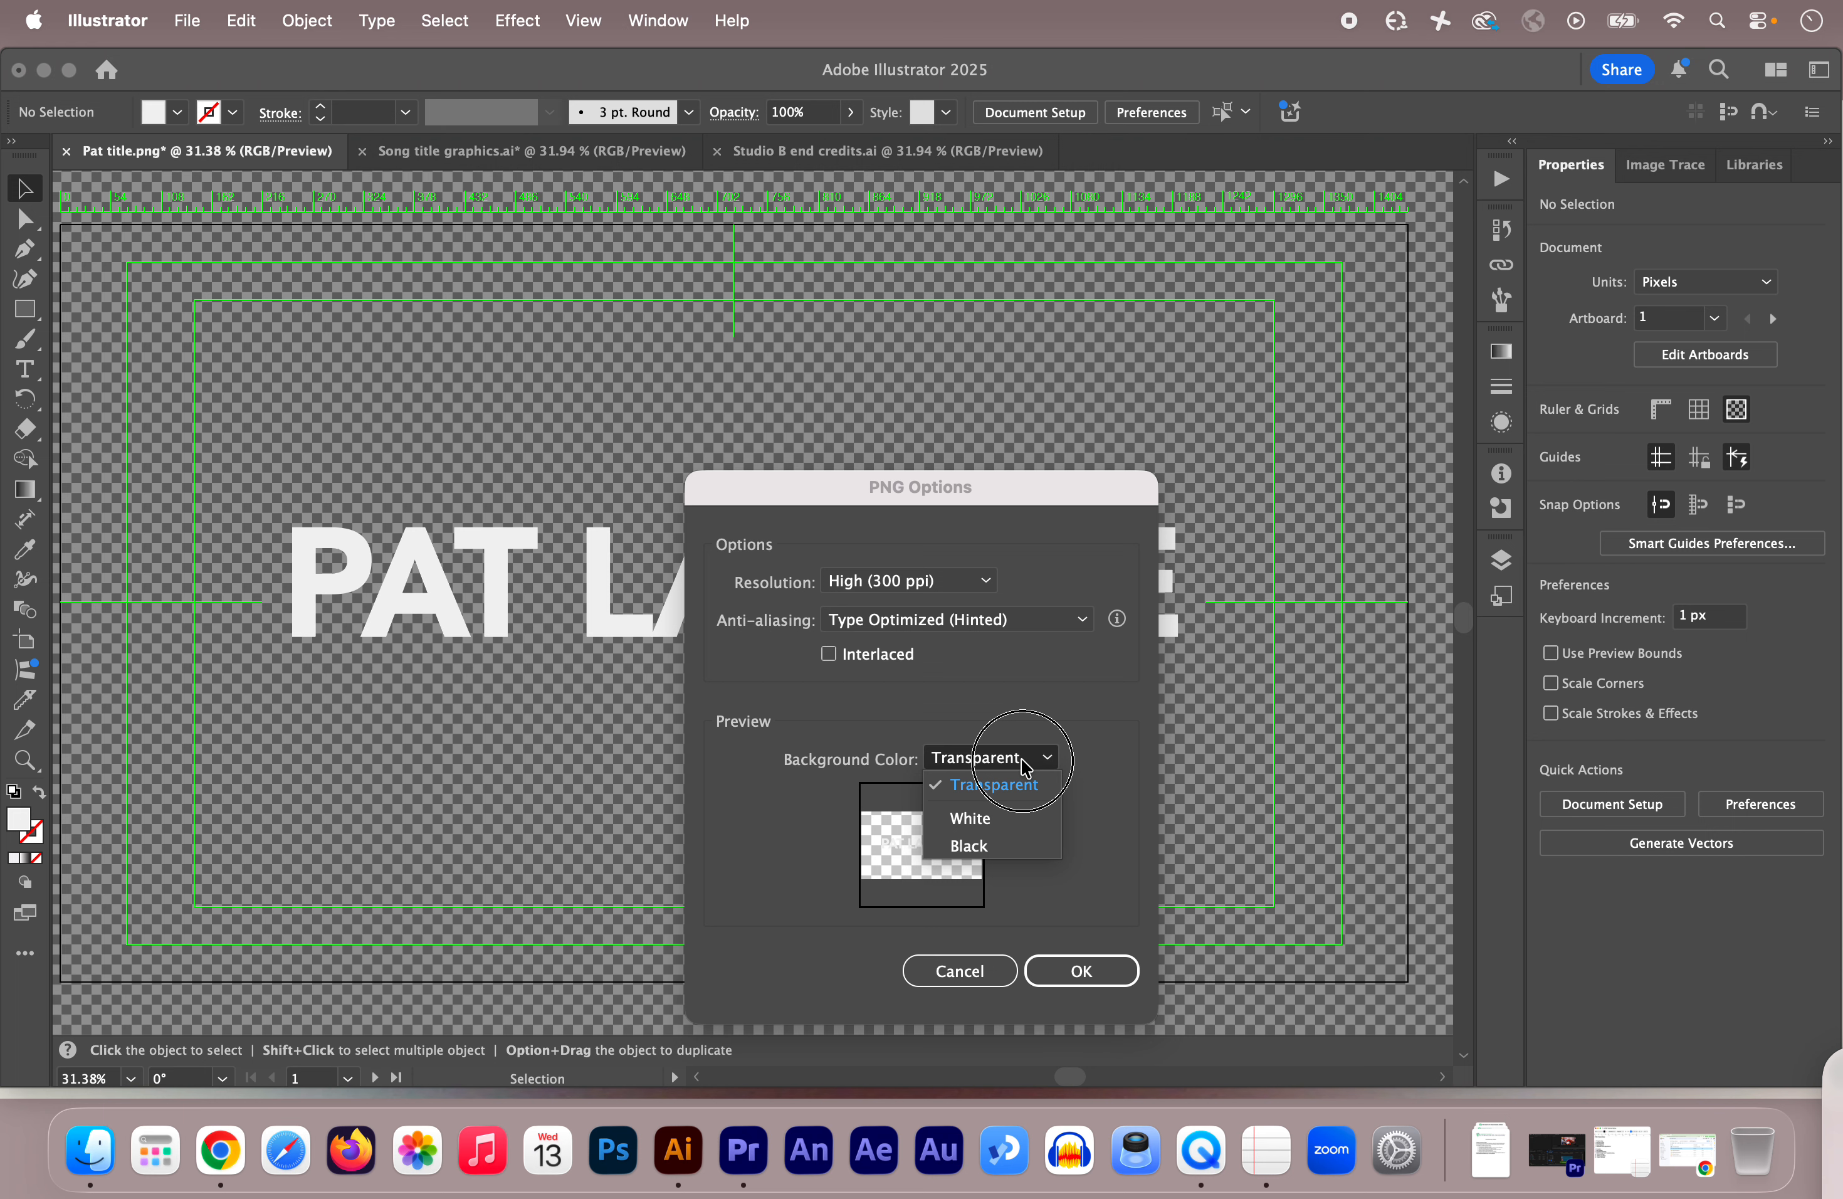
click(996, 786)
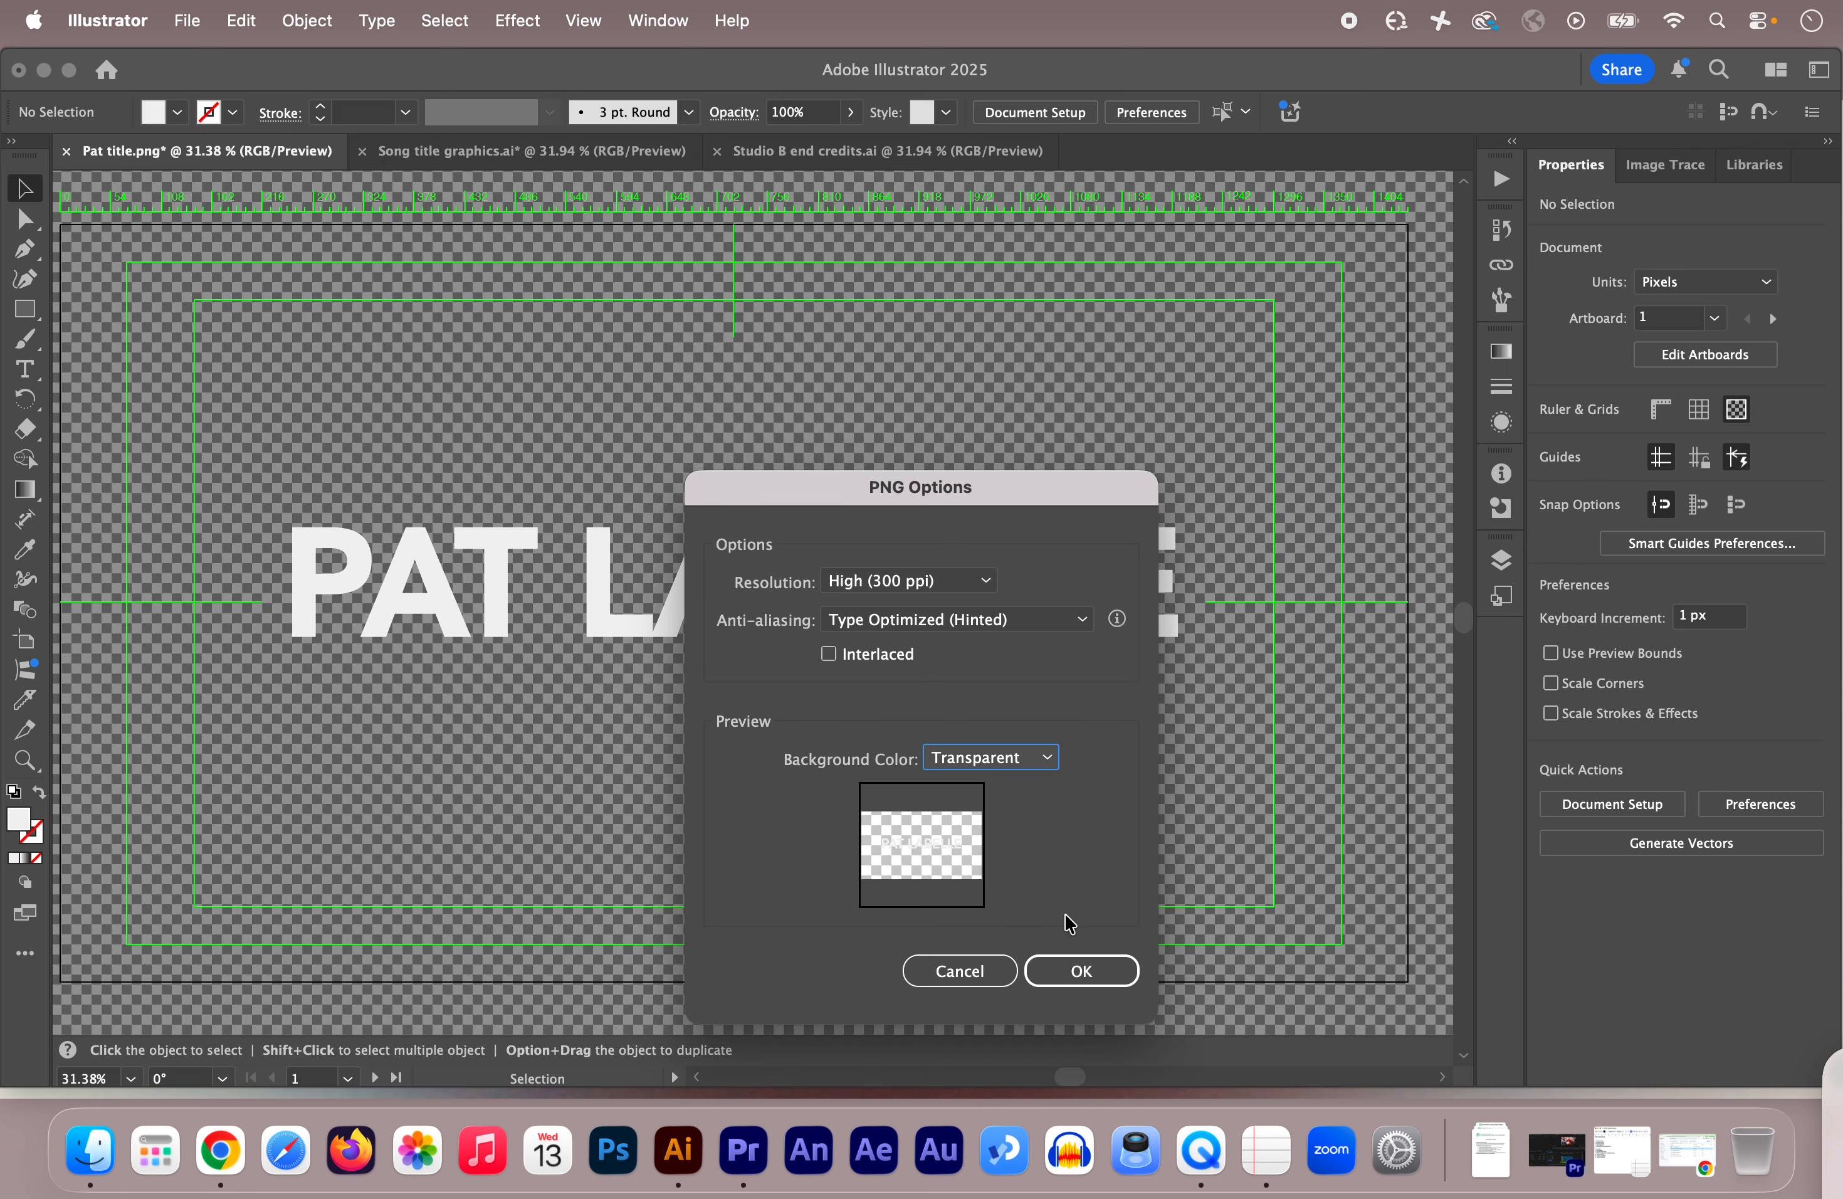
click(1080, 969)
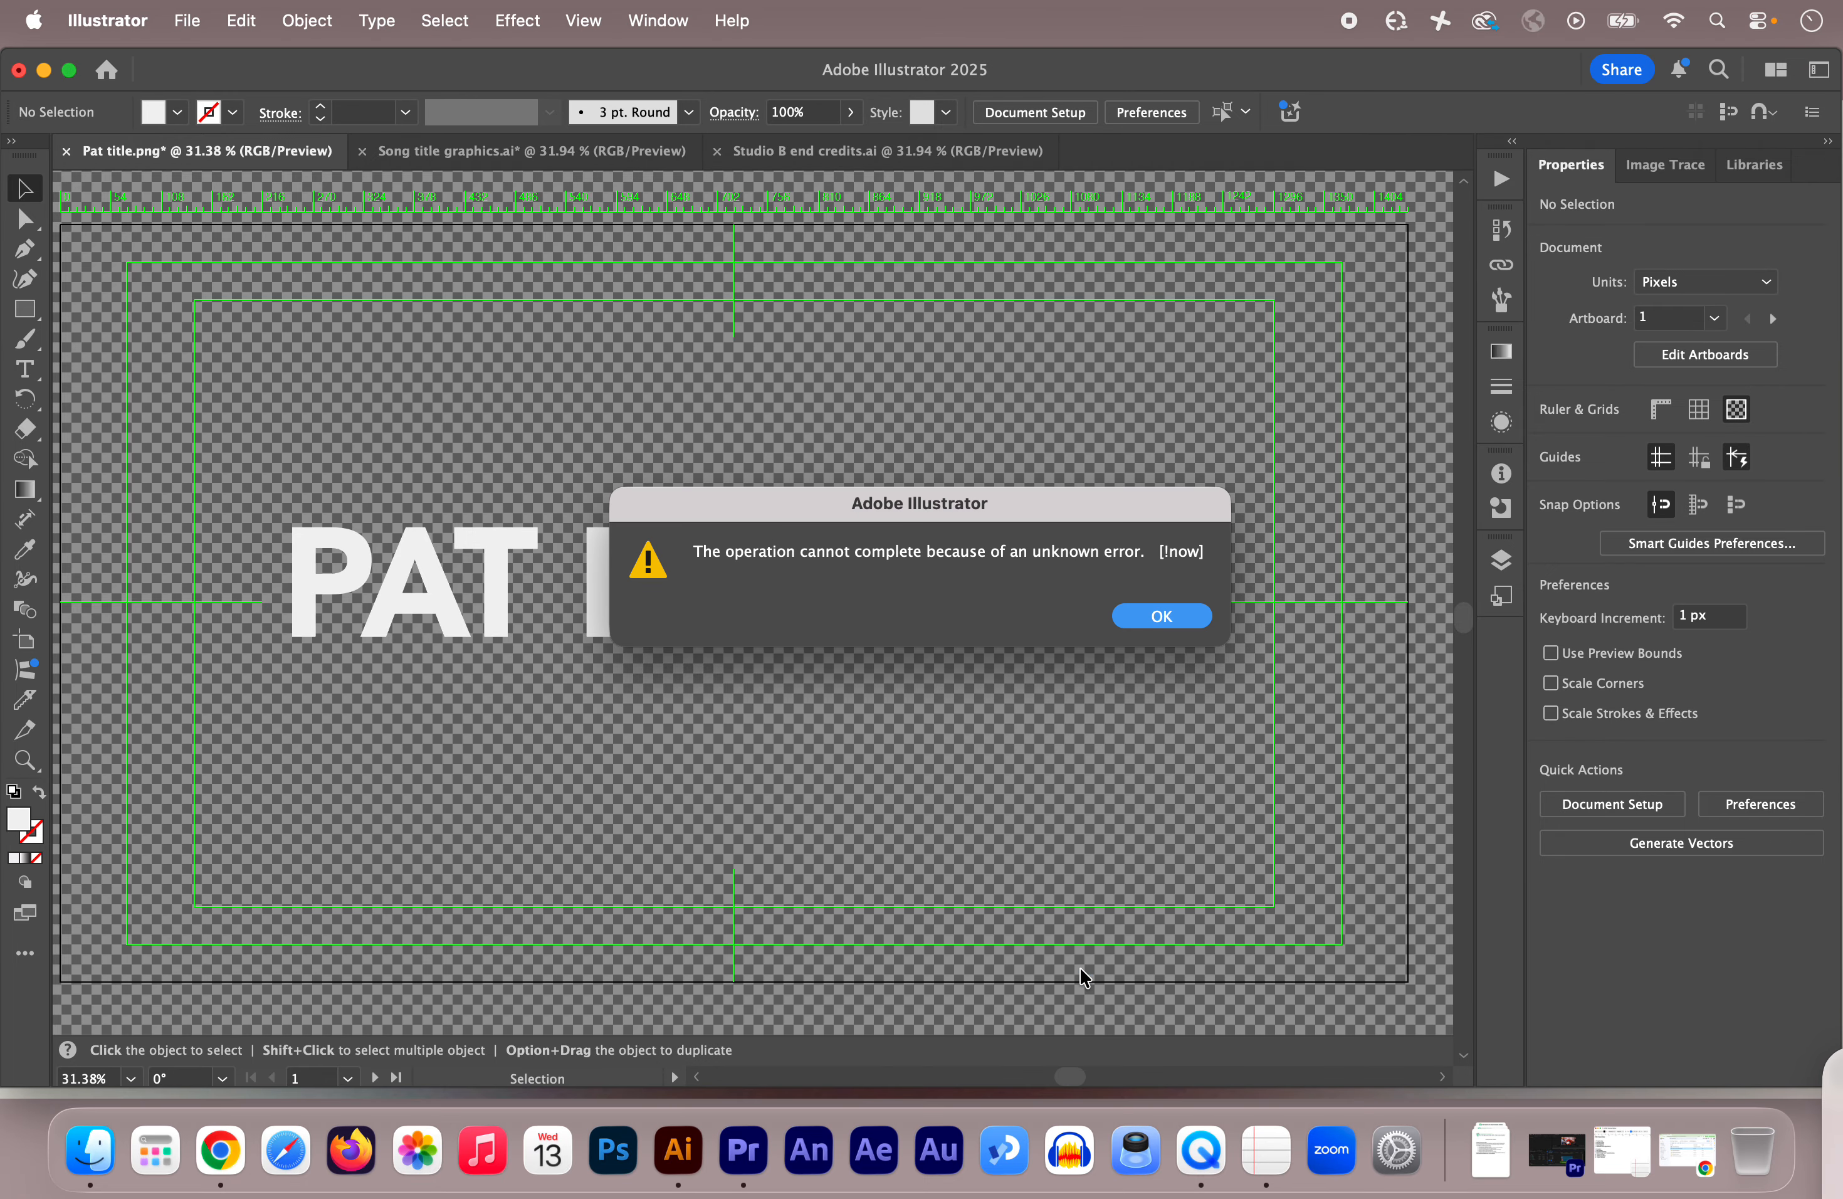
click(1160, 617)
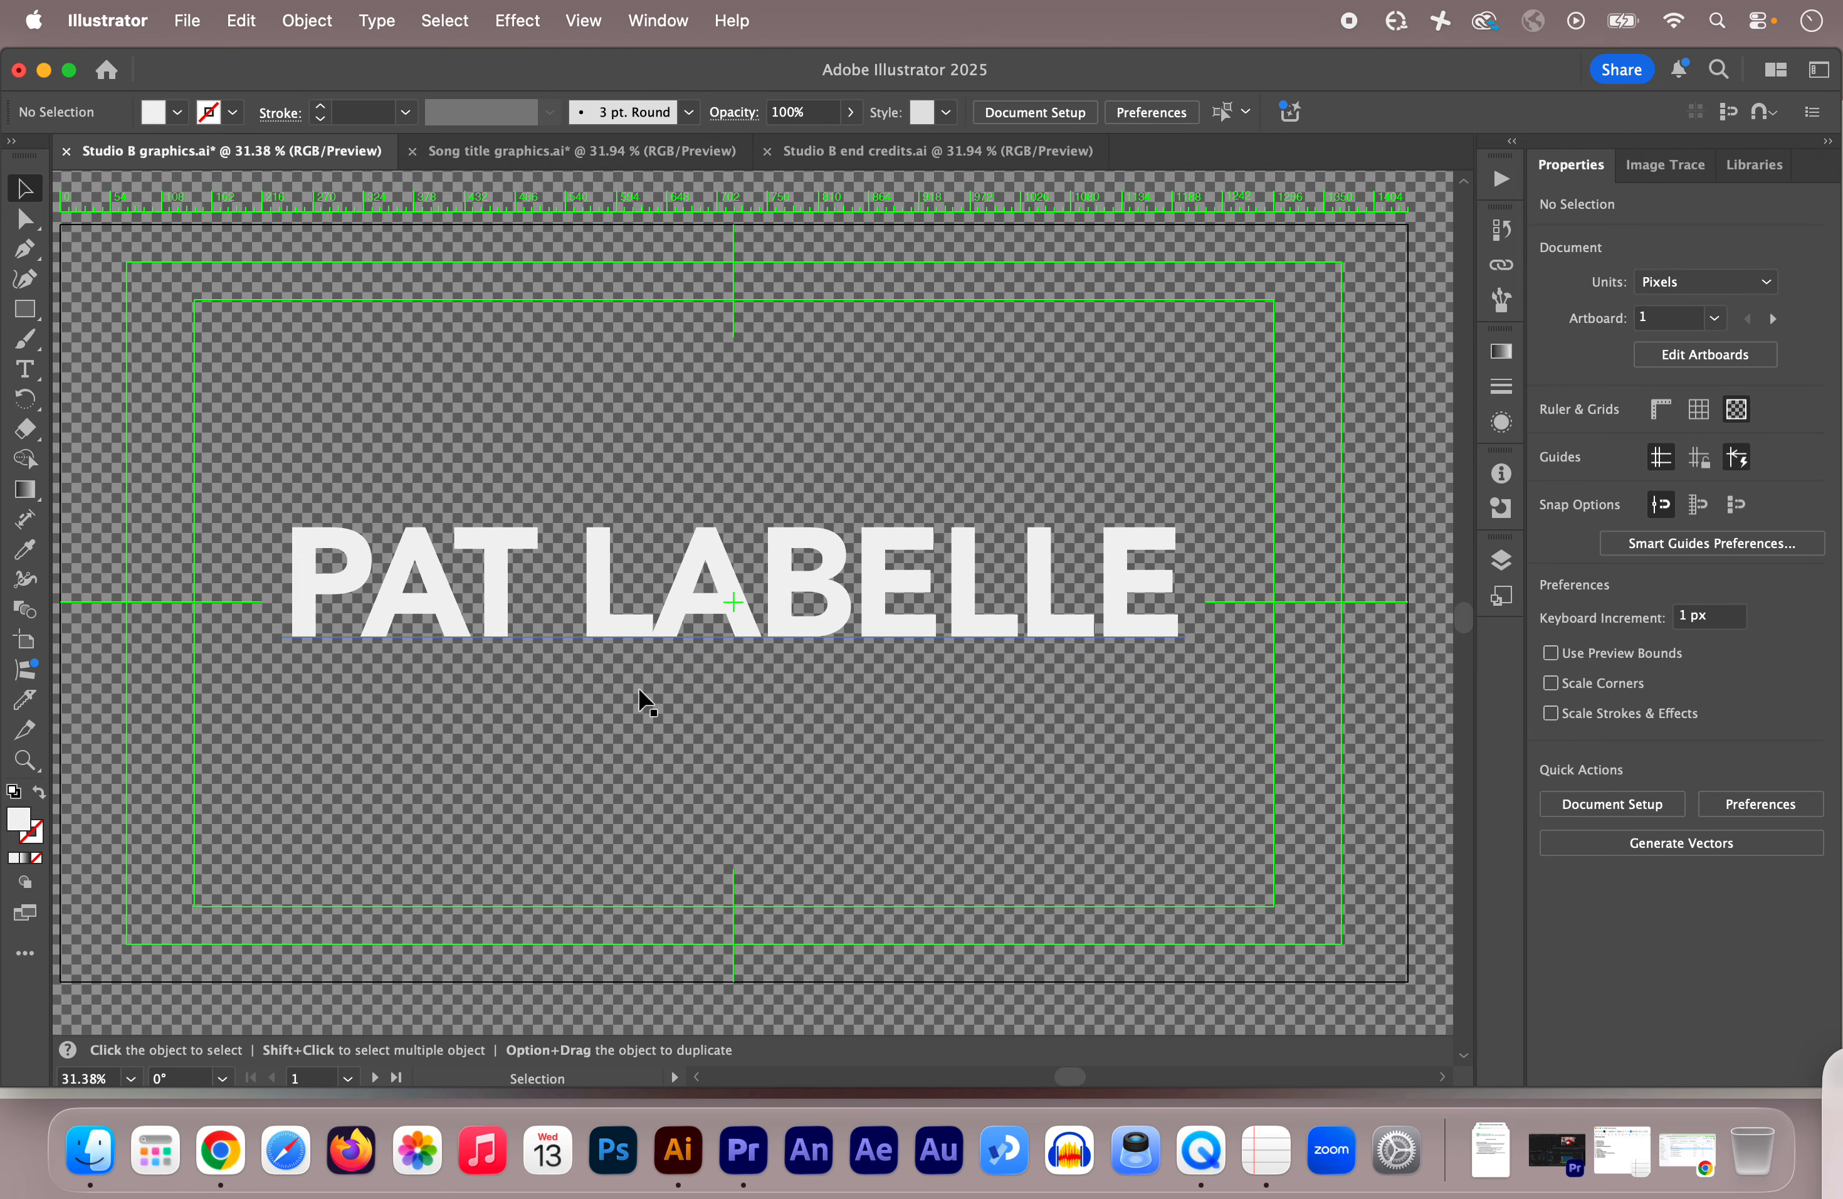
click(90, 1150)
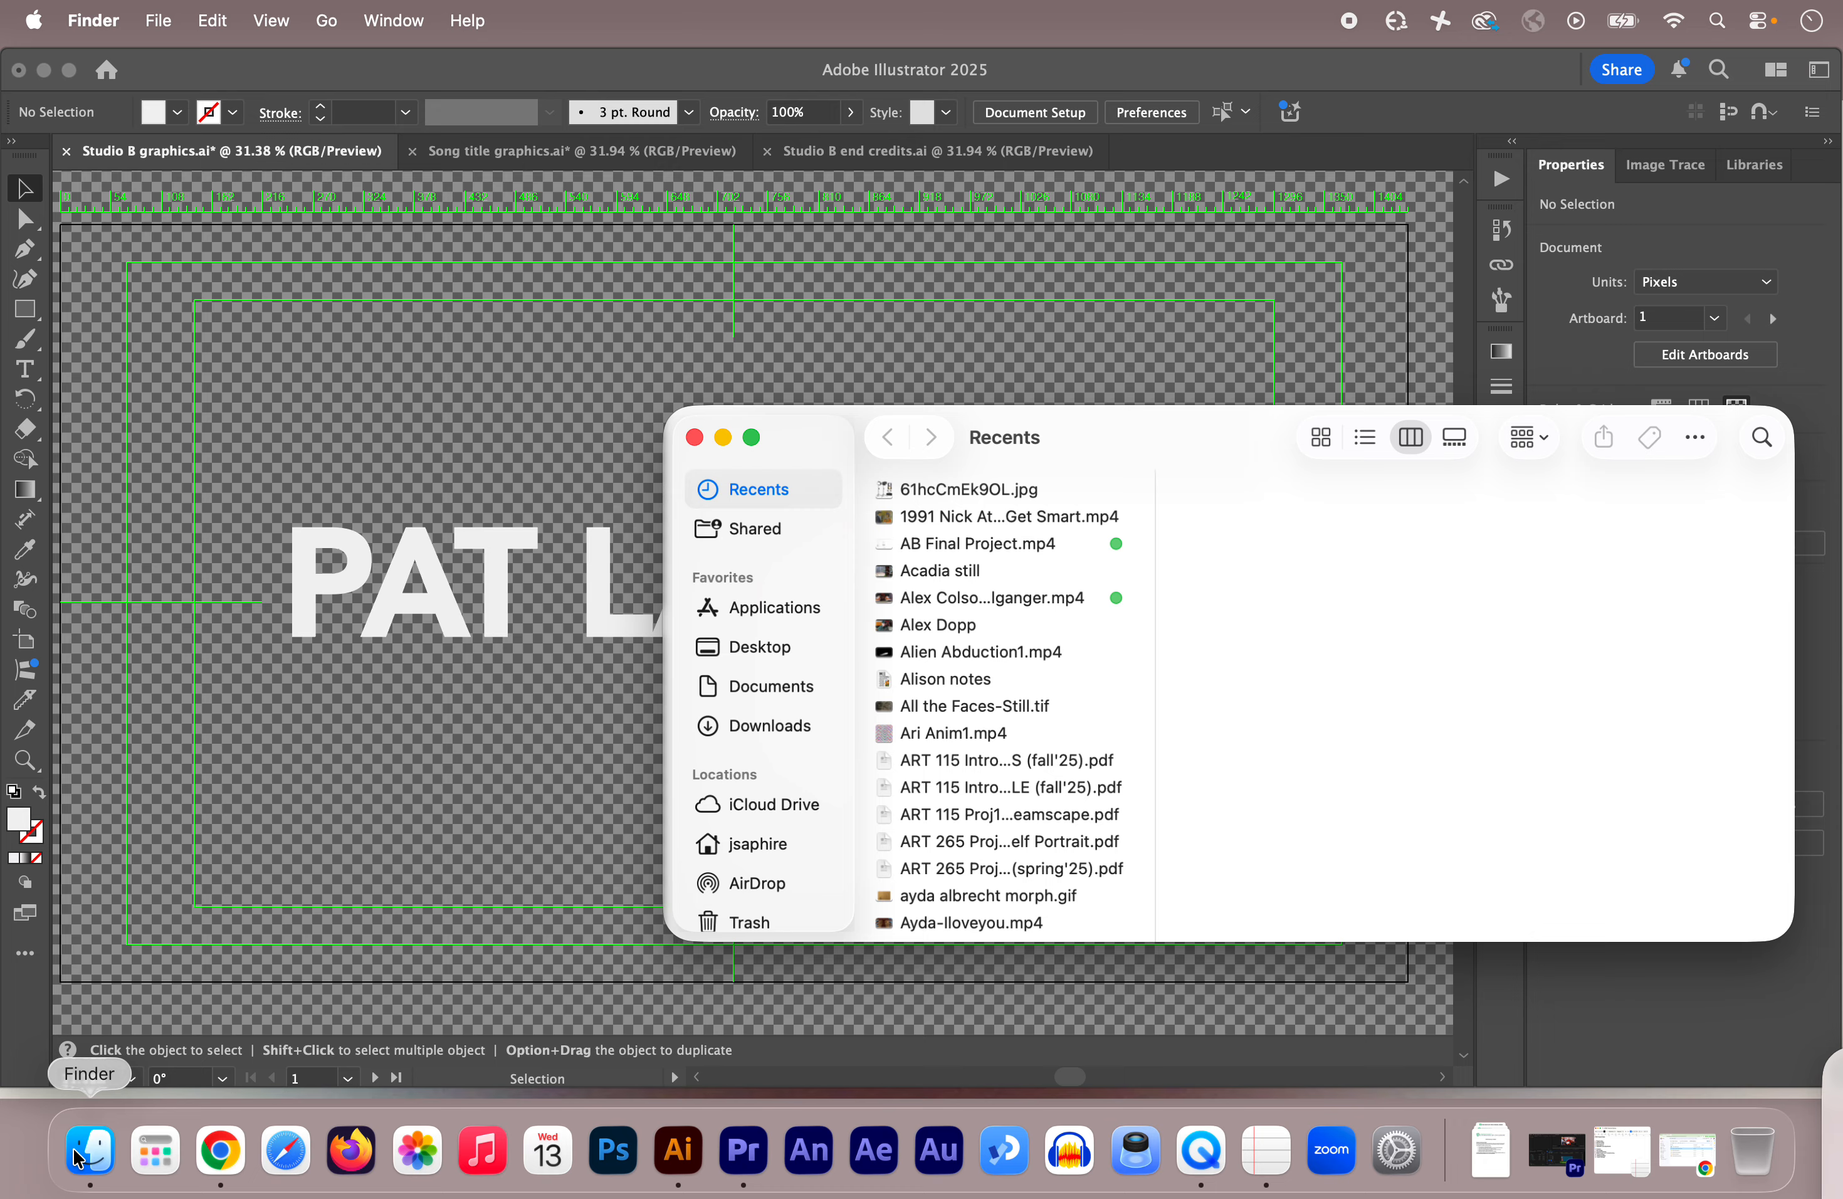
Step: Quick Look the exported title PNG in Desktop's Live From Studio B Tutorials, then return to Song title graphics.ai
click(741, 645)
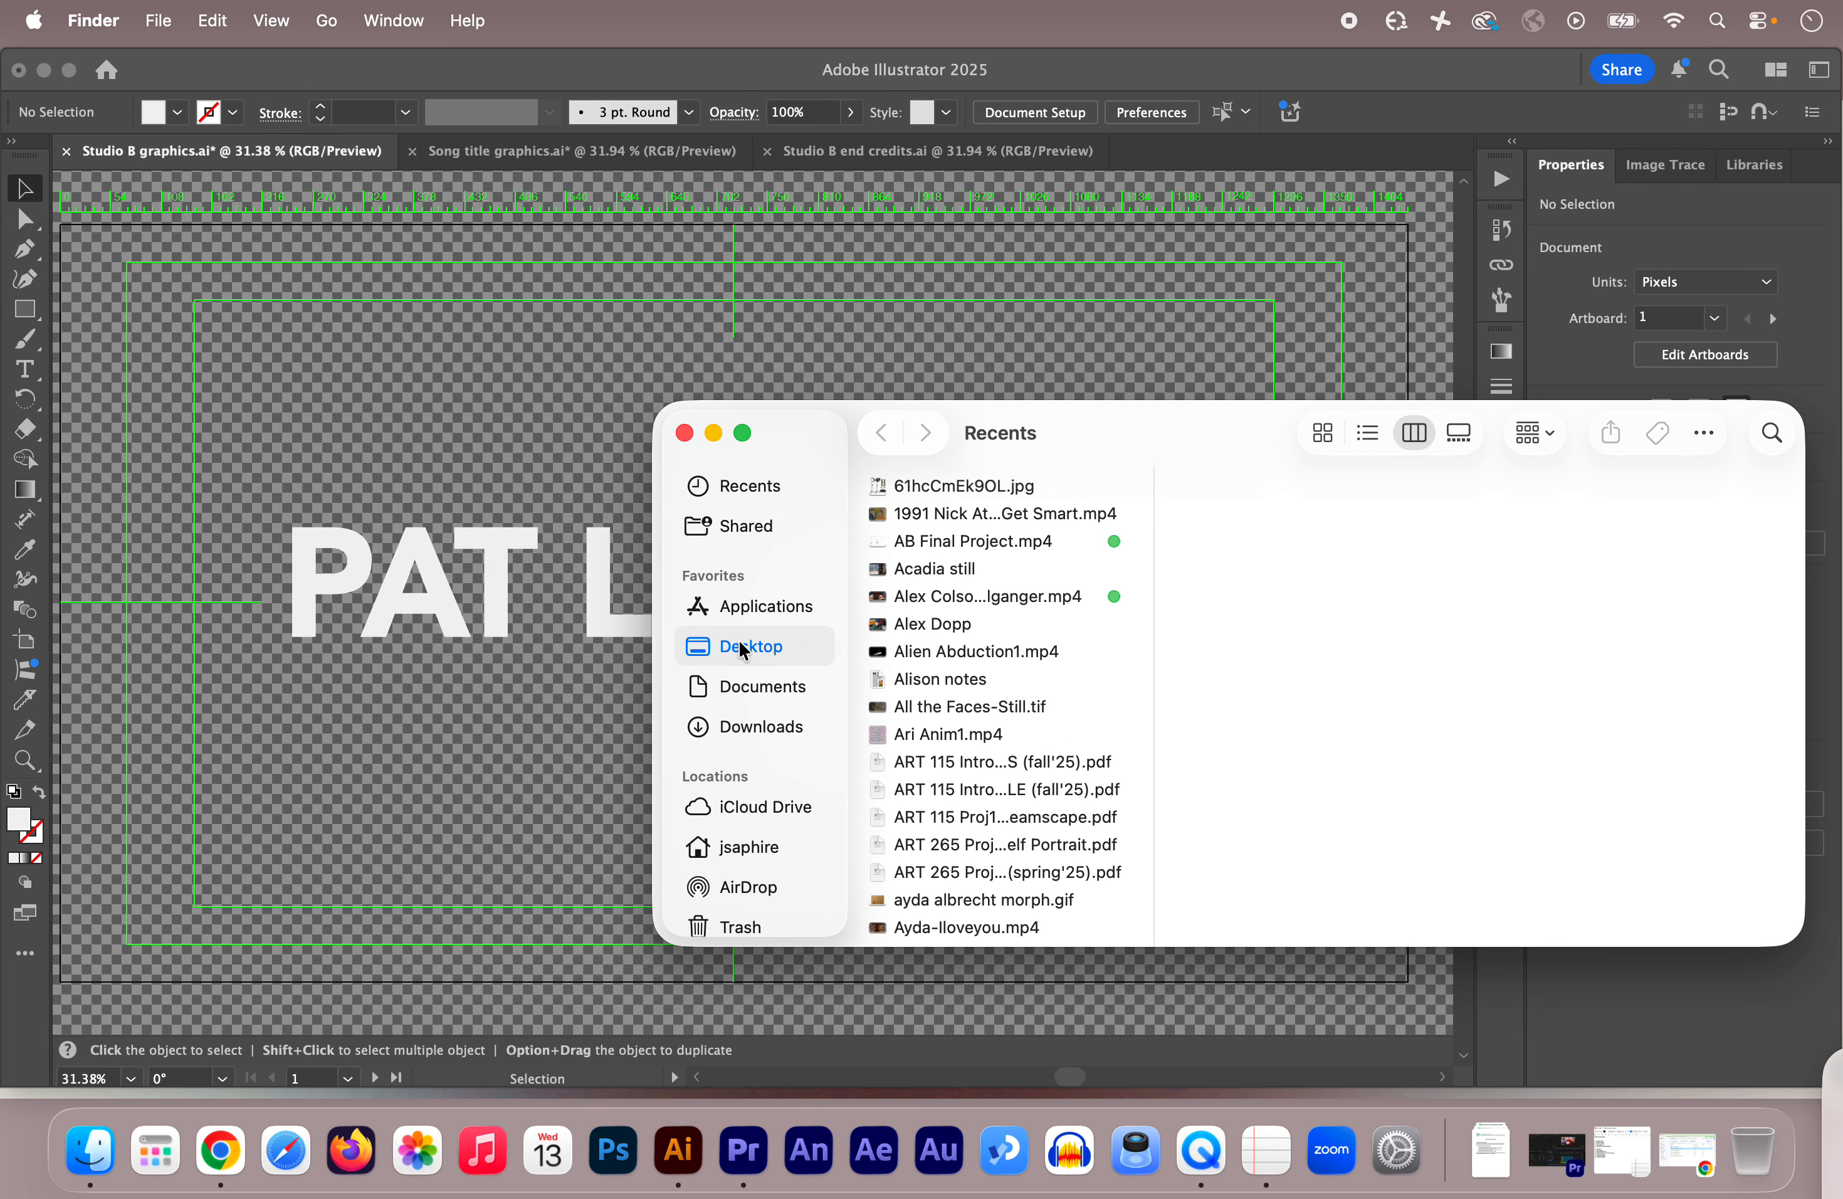
click(983, 513)
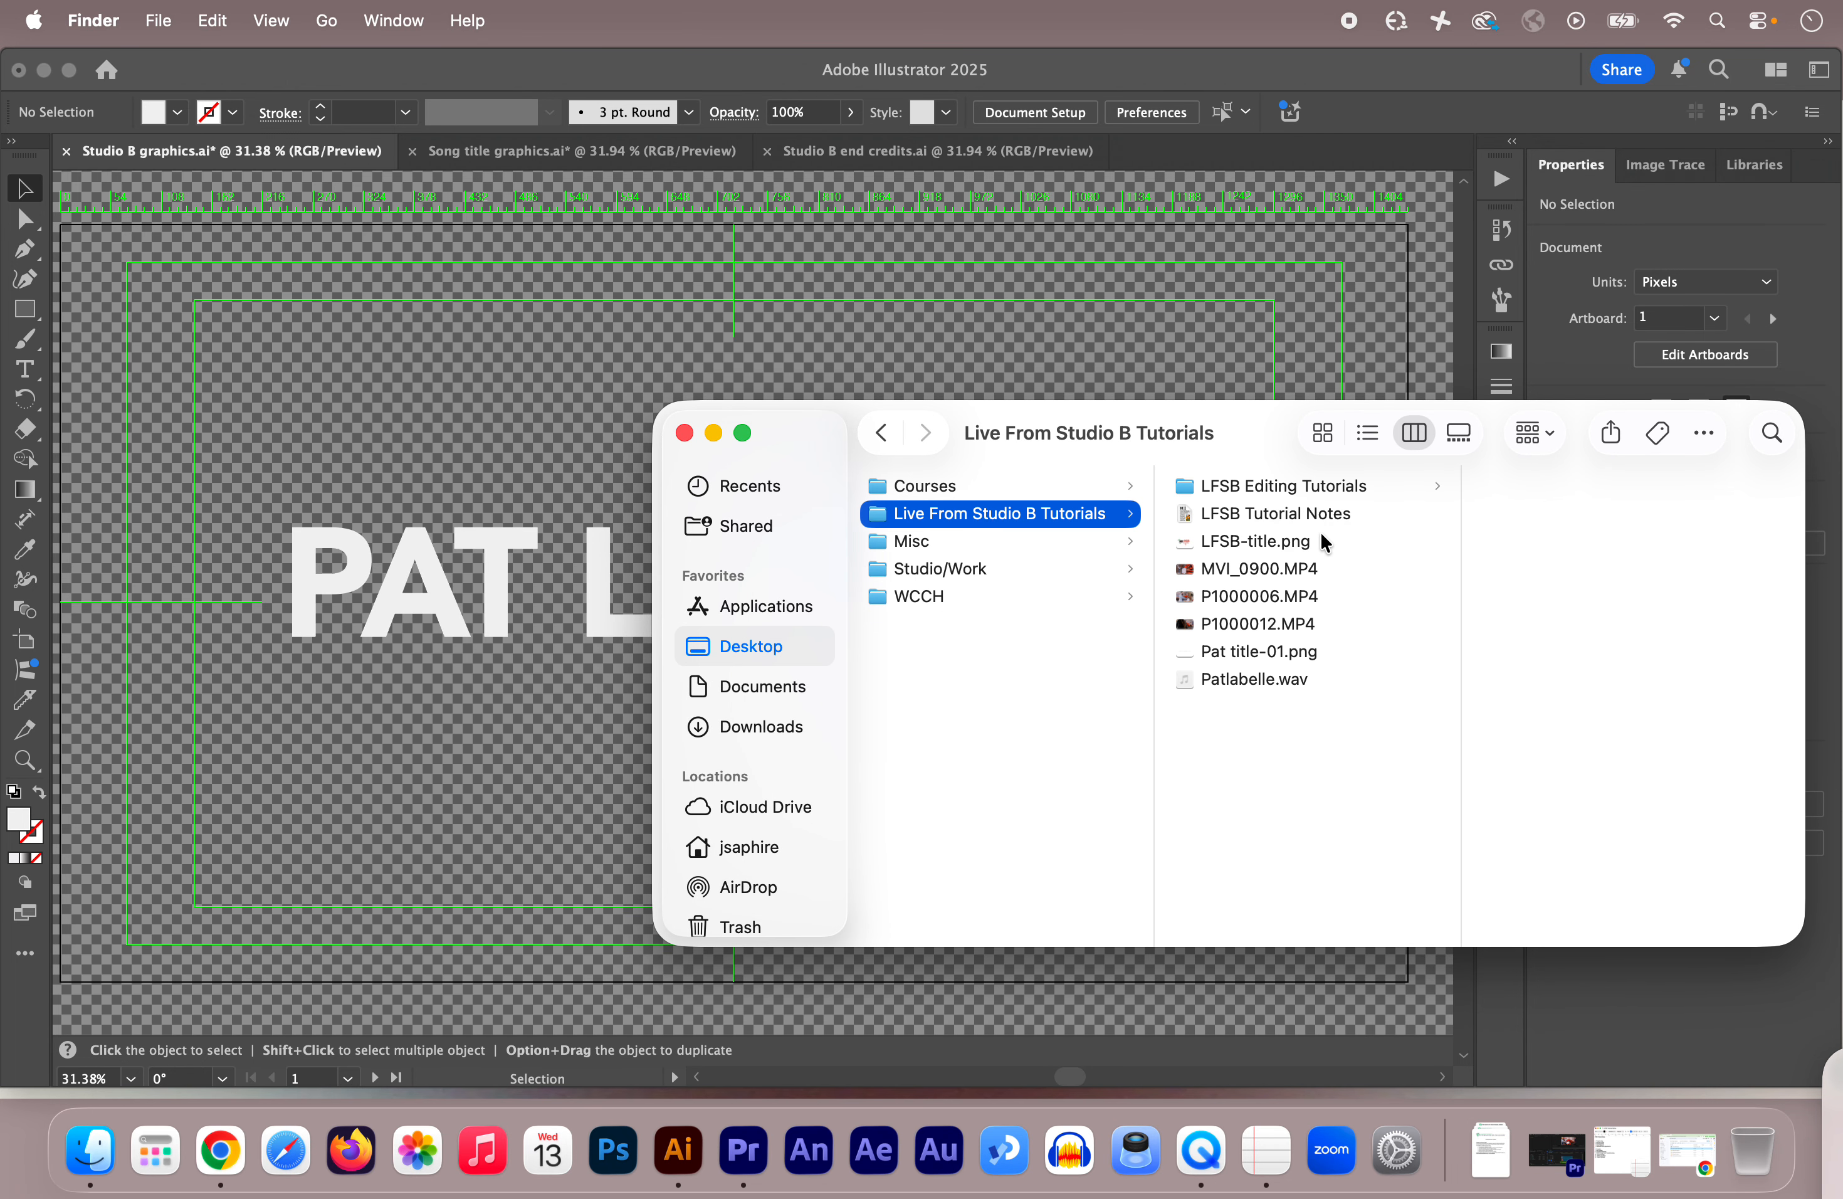
click(1253, 649)
key(space)
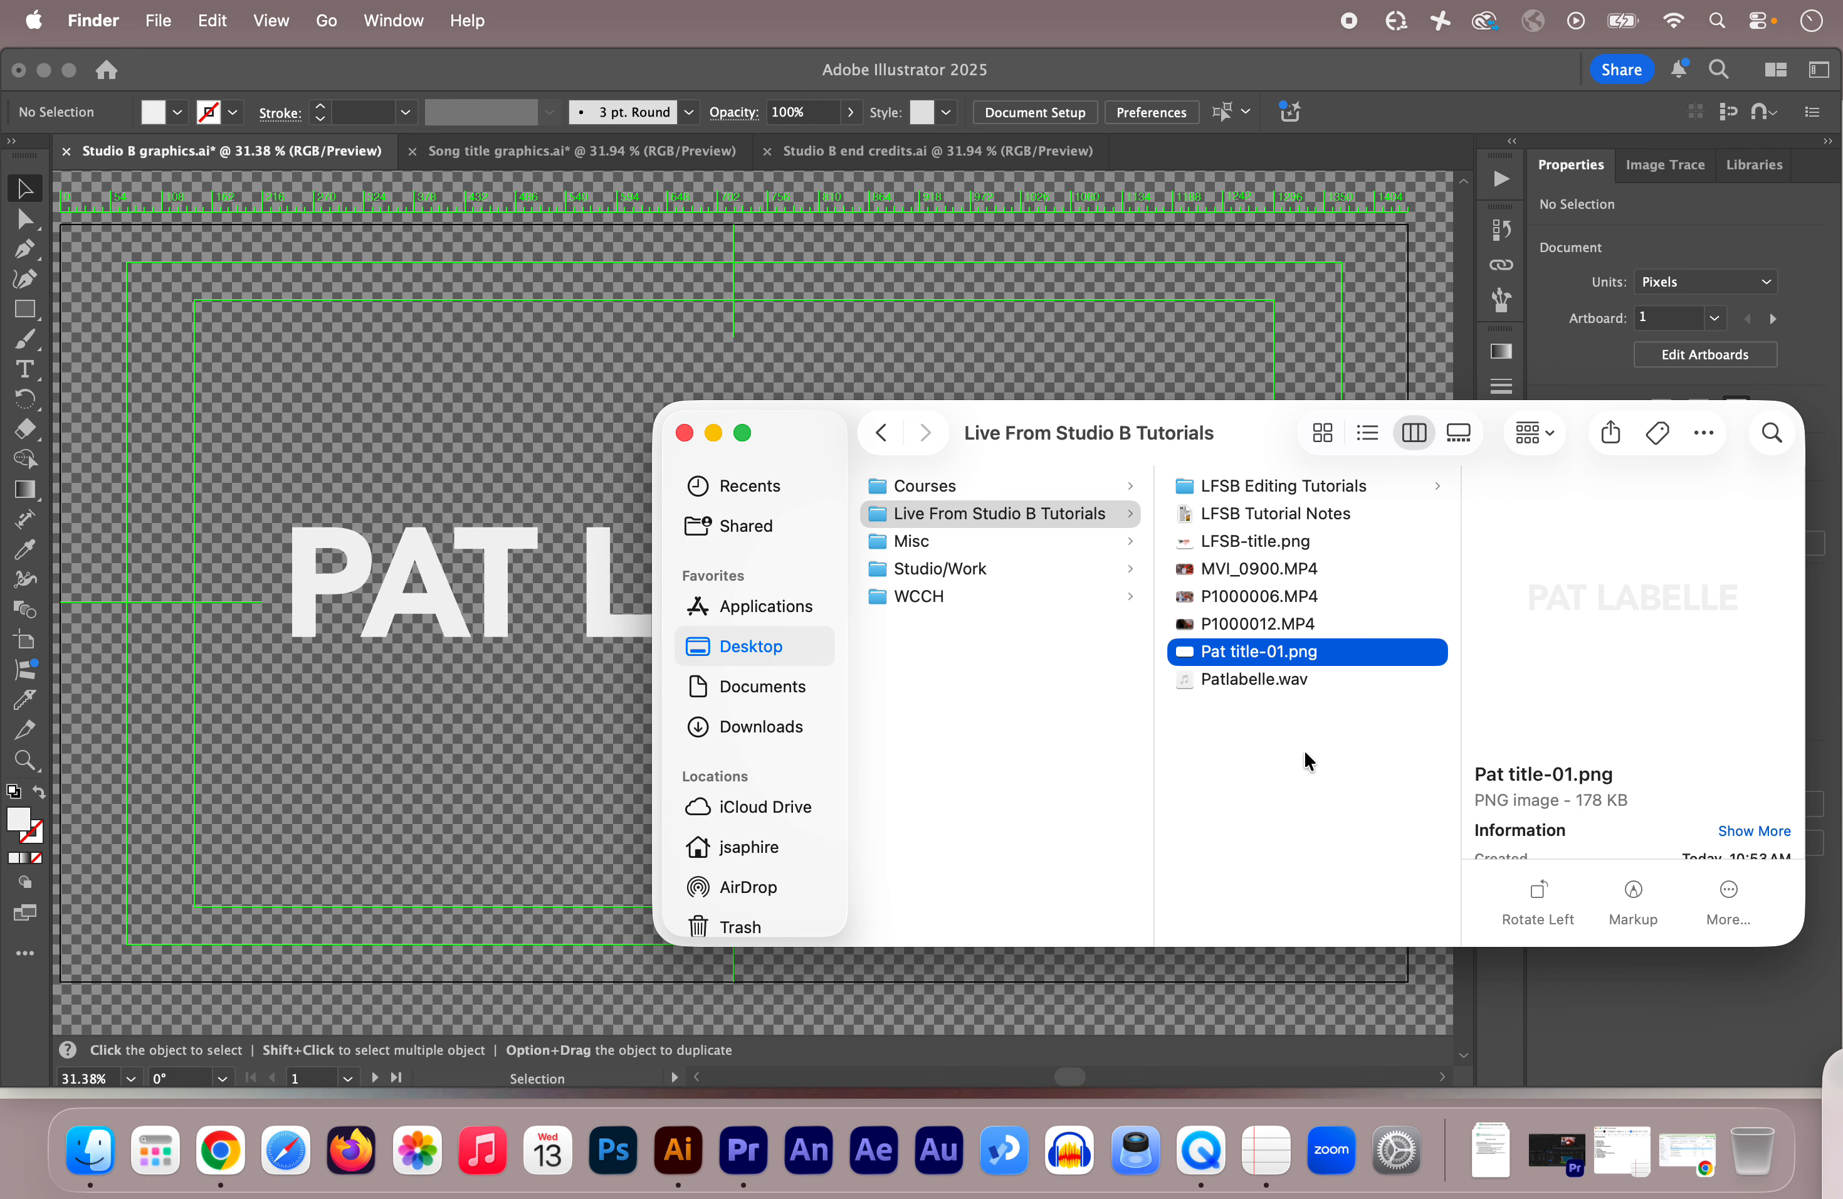
click(1319, 818)
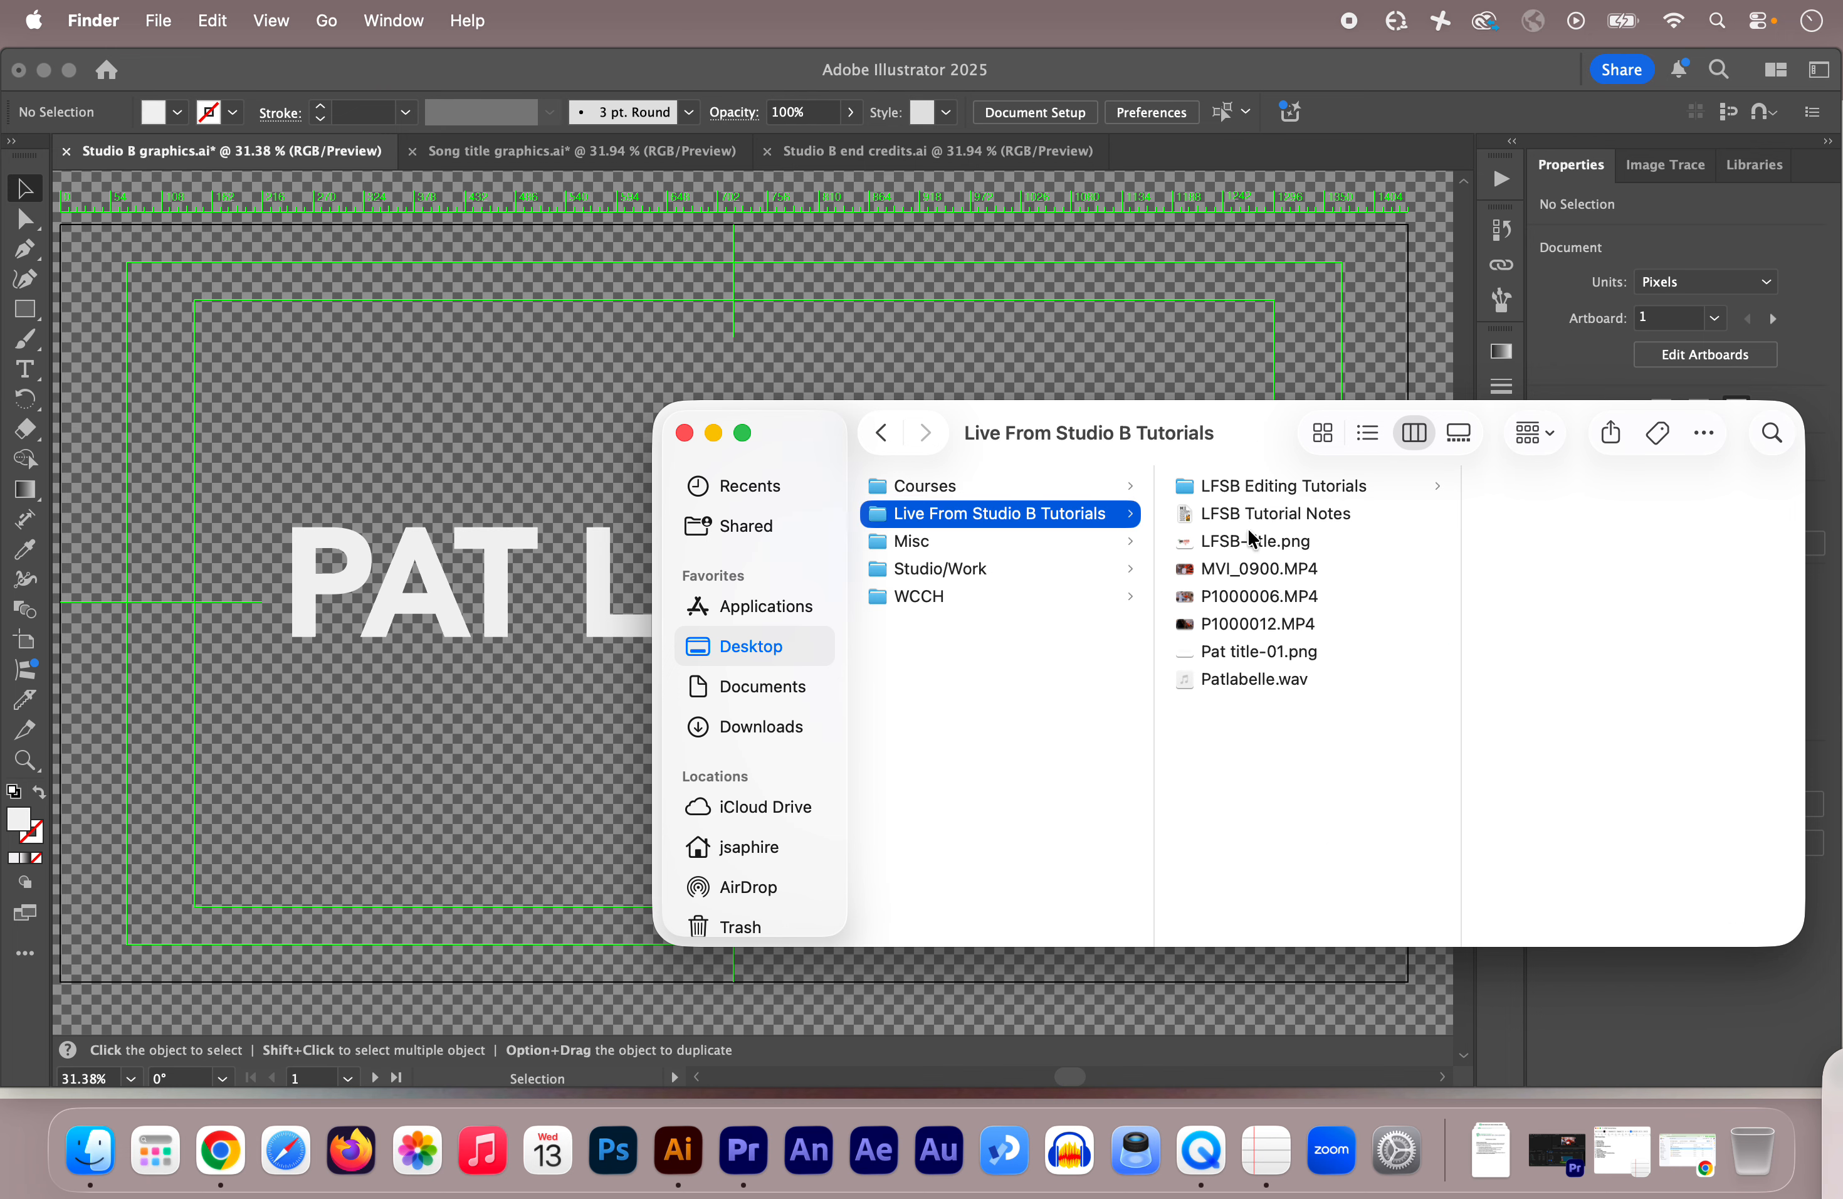
click(464, 71)
click(506, 152)
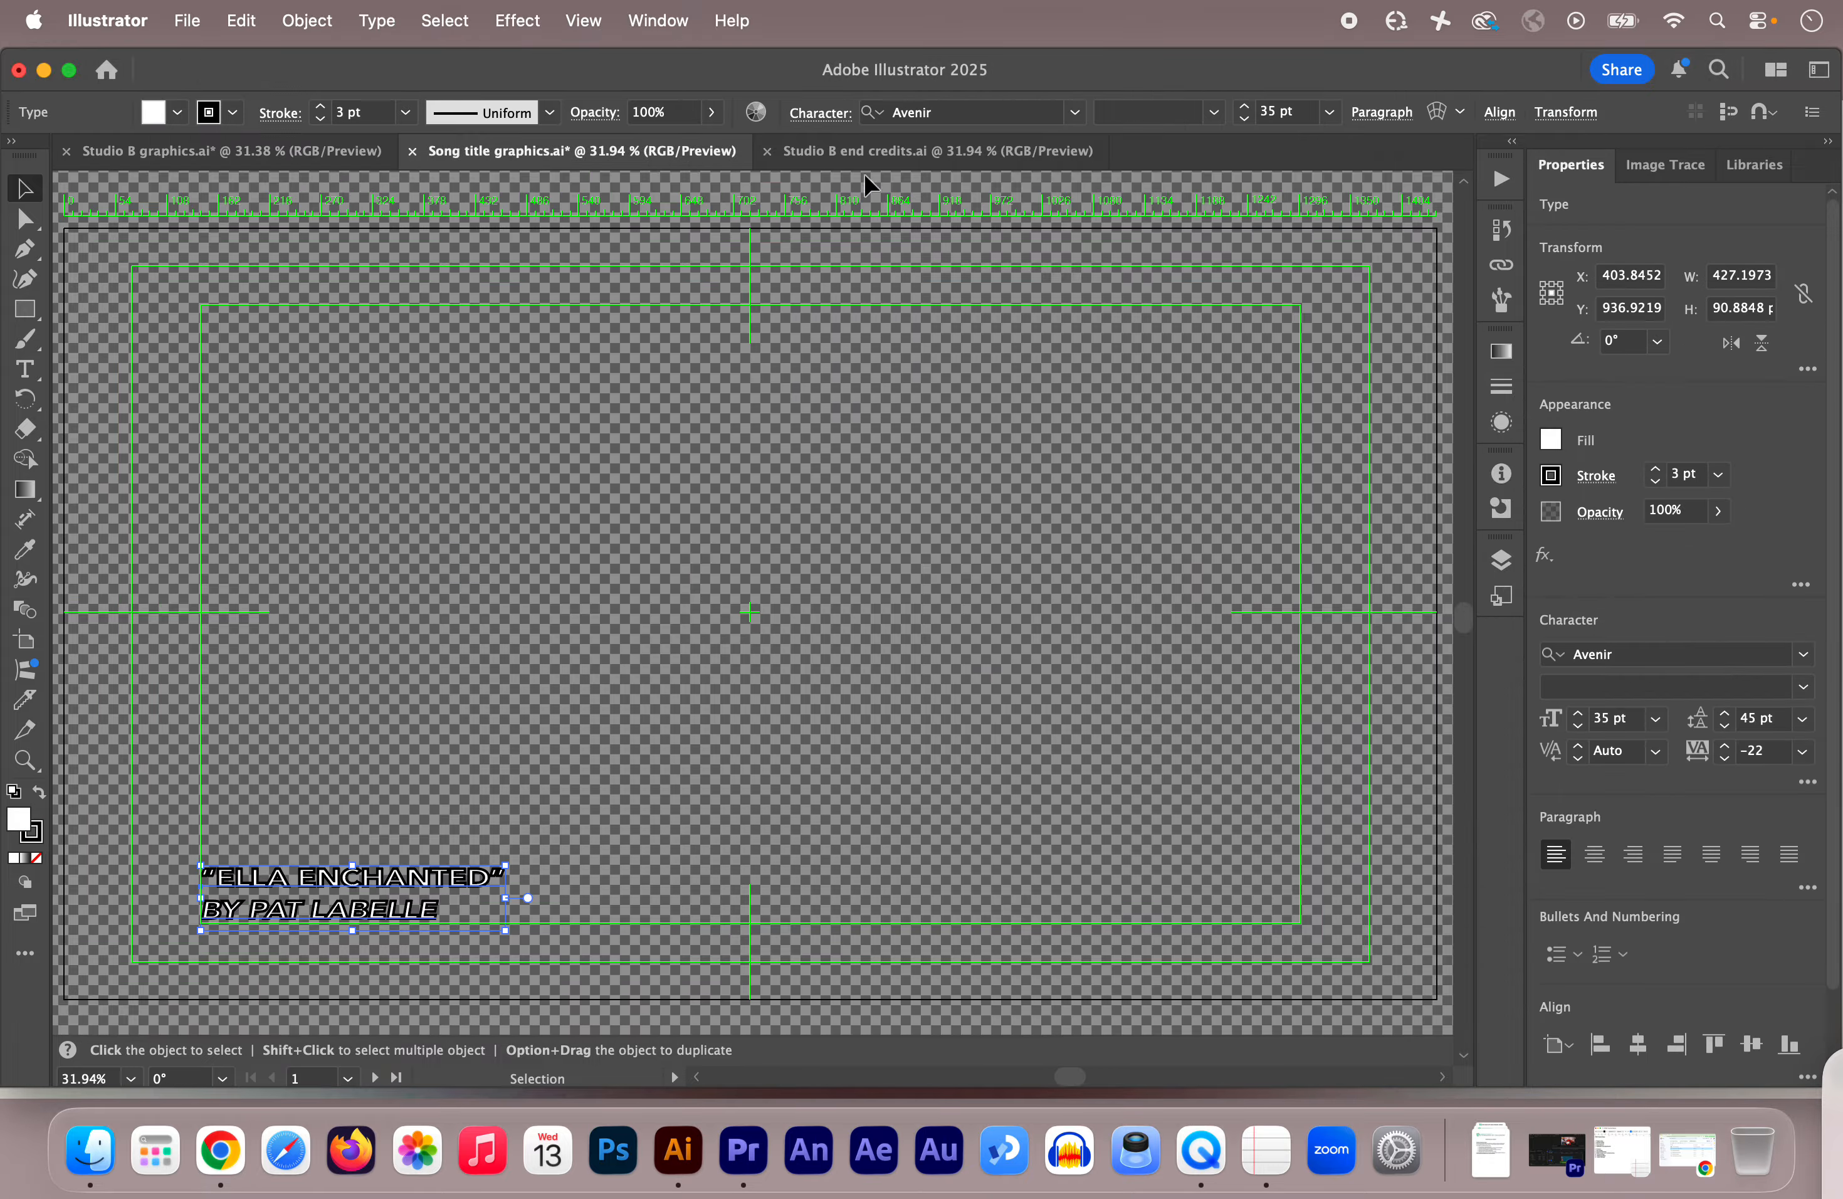
Step: Glance at the end credits, go back to Song title graphics.ai, and minimize Illustrator
click(902, 150)
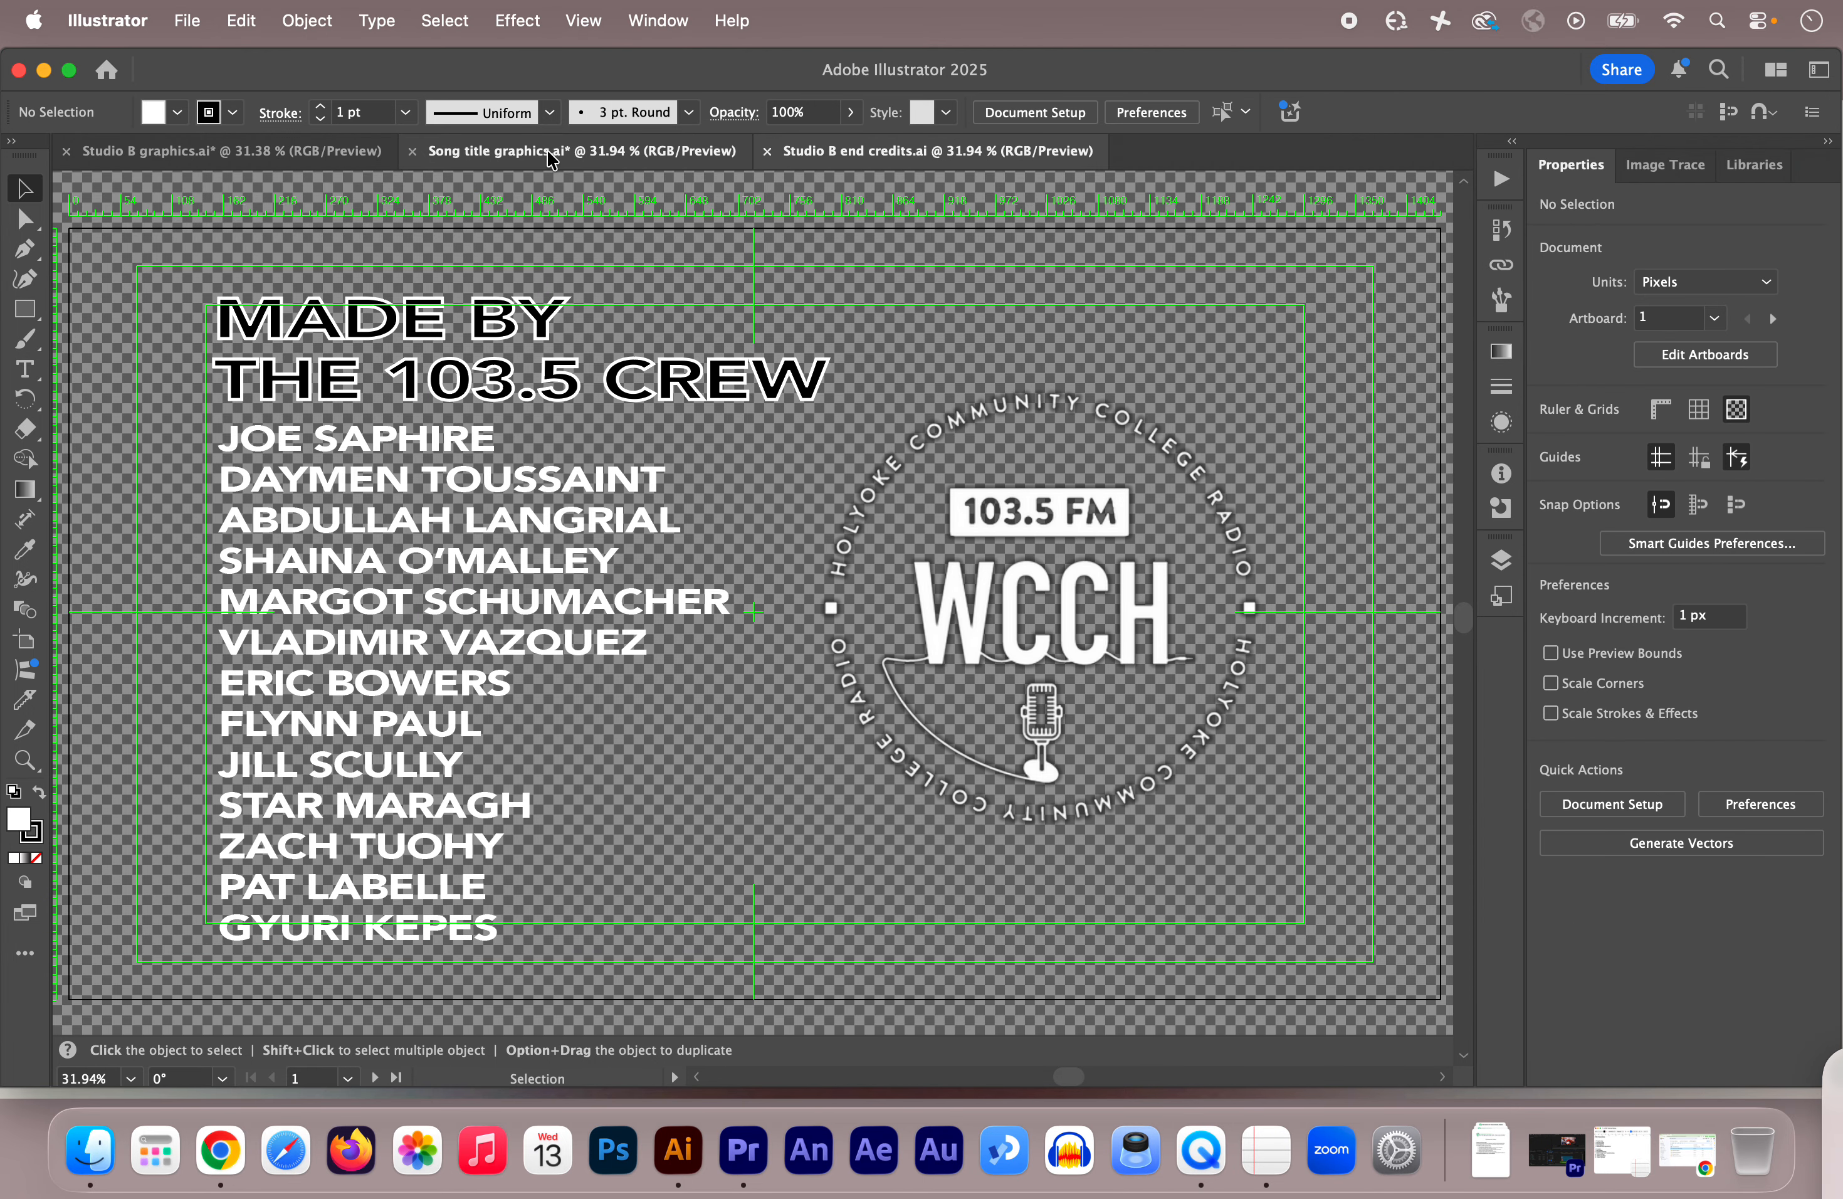
click(522, 154)
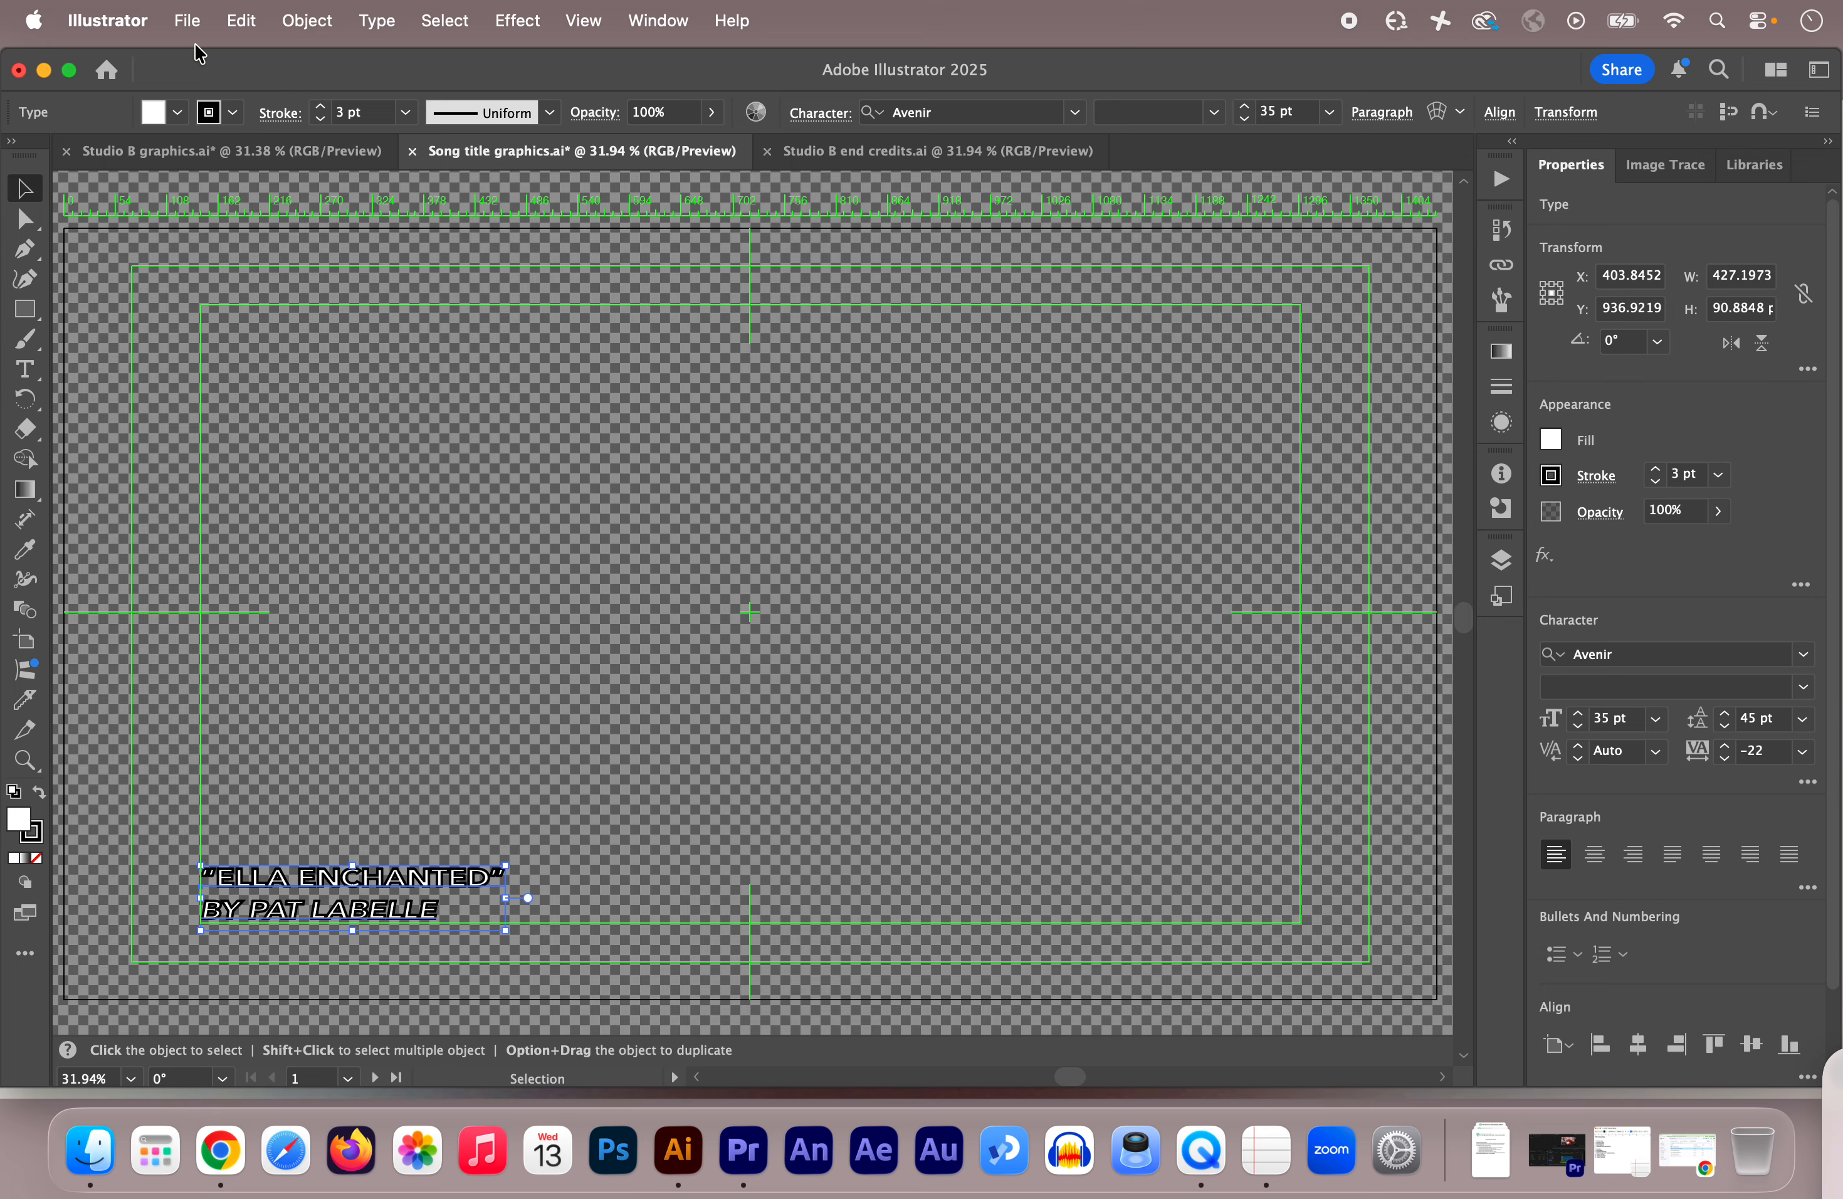
click(44, 71)
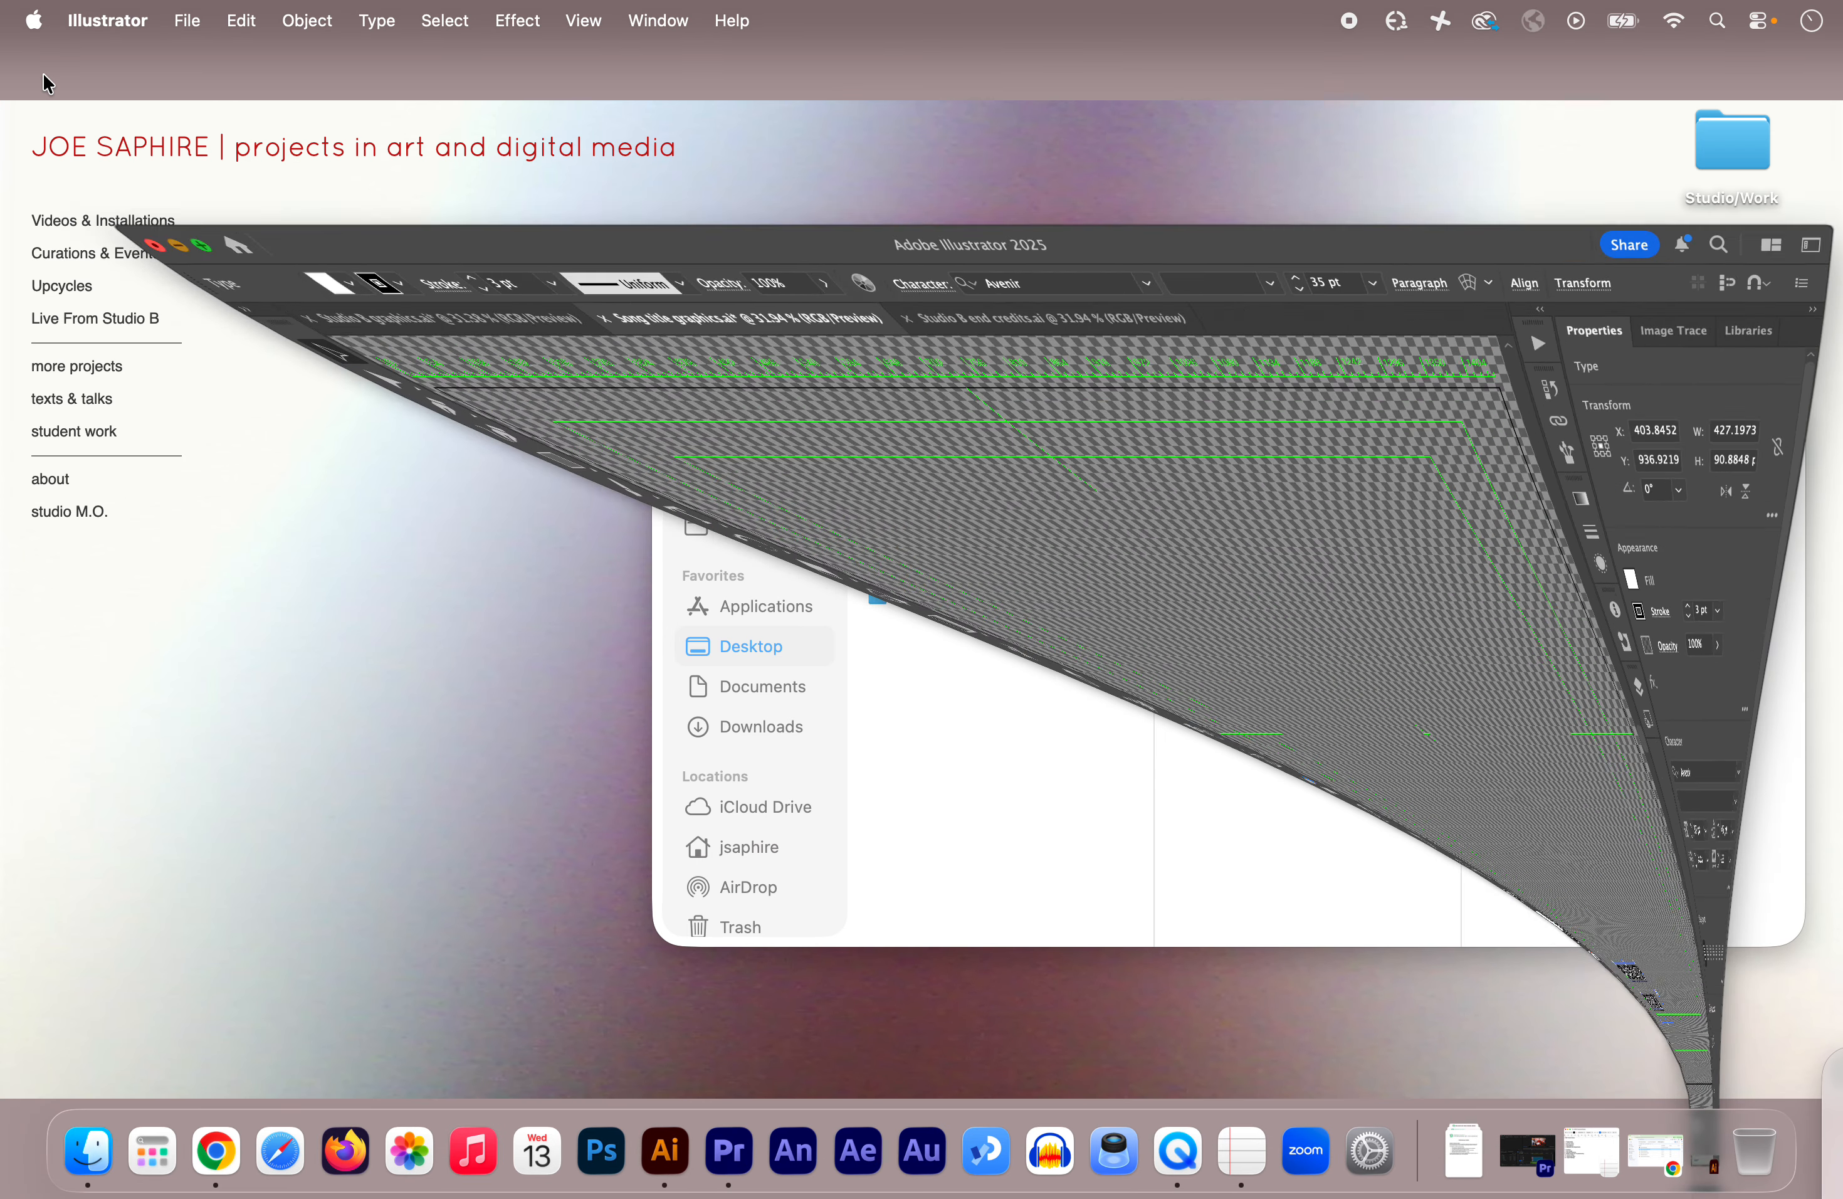
Step: Move the Finder window lower and restore the performer's Premiere Pro project from the Dock
click(1250, 428)
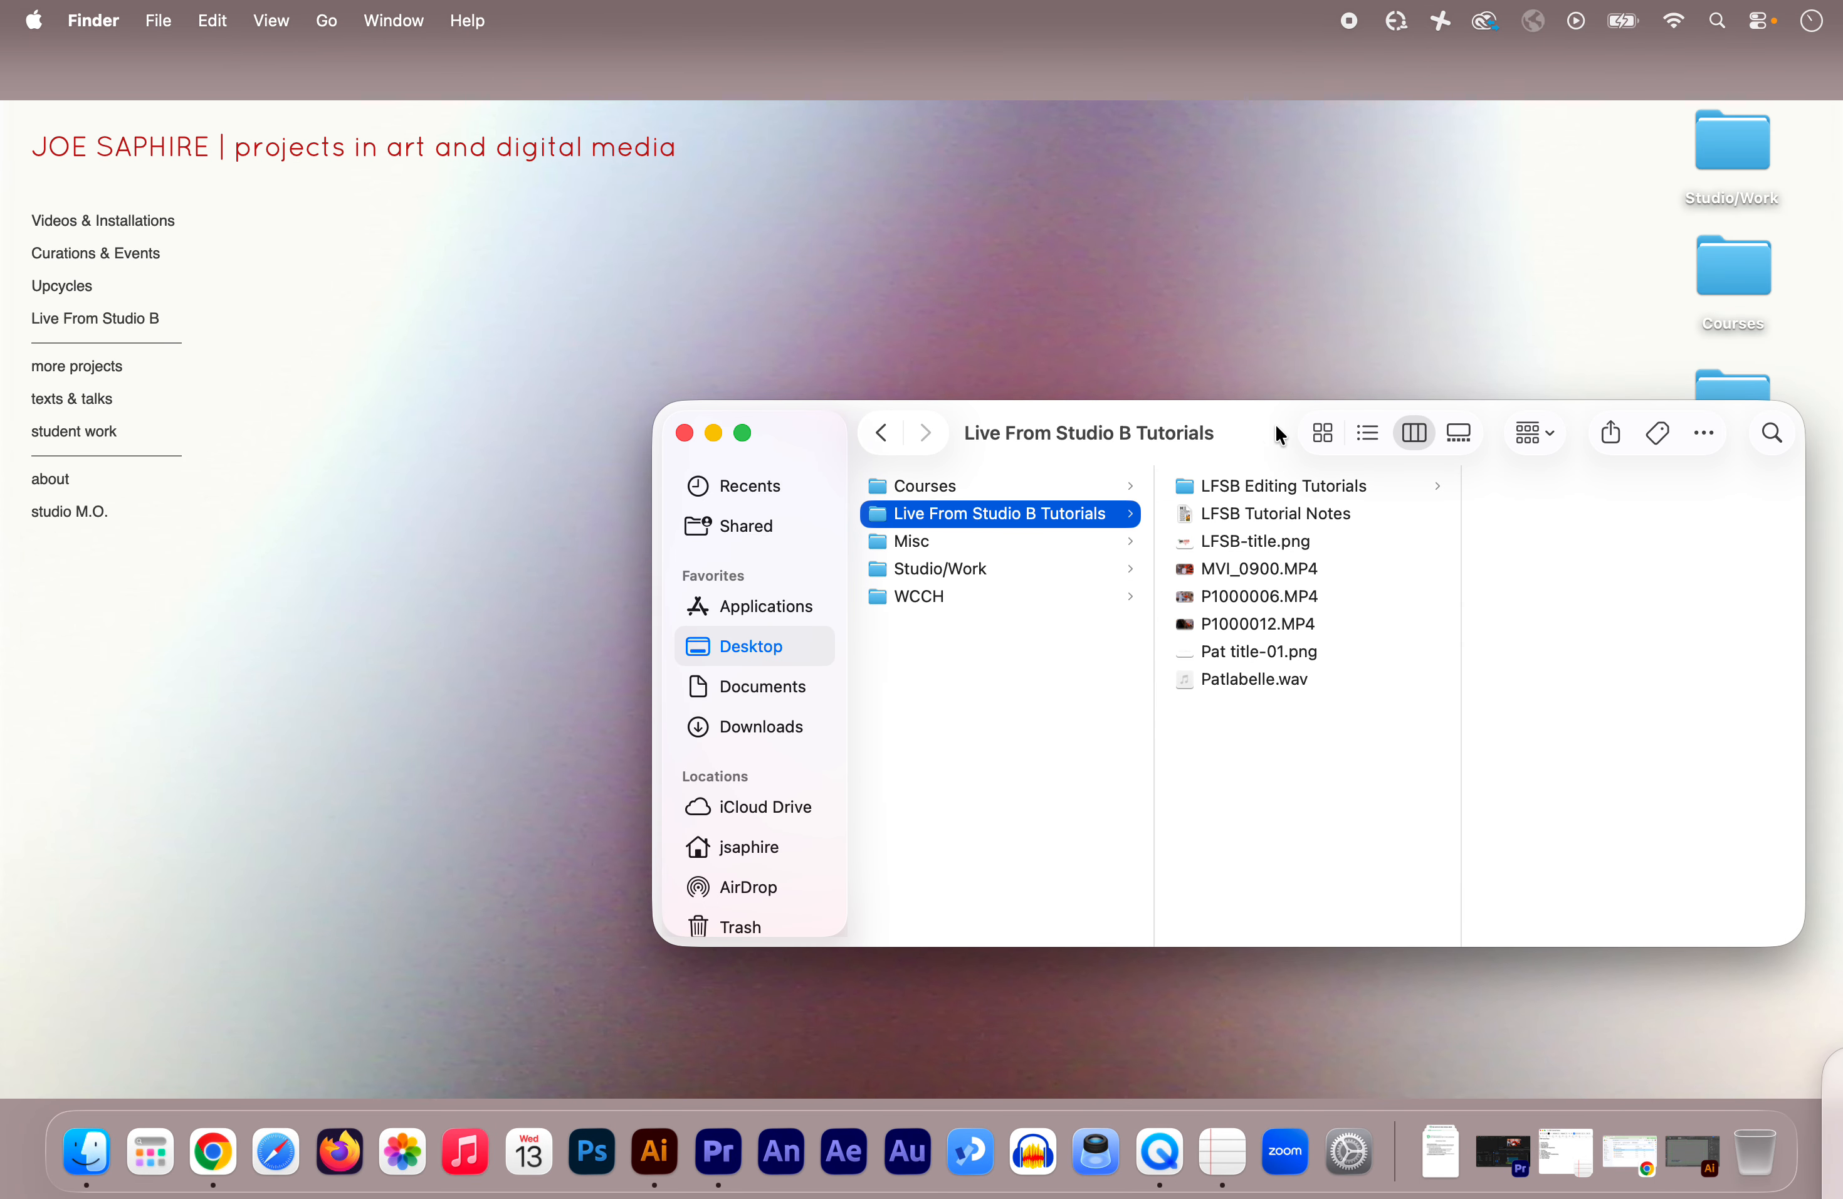
mouse_move(1259, 434)
mouse_down()
mouse_move(1292, 473)
mouse_move(1262, 499)
mouse_move(1260, 468)
mouse_up()
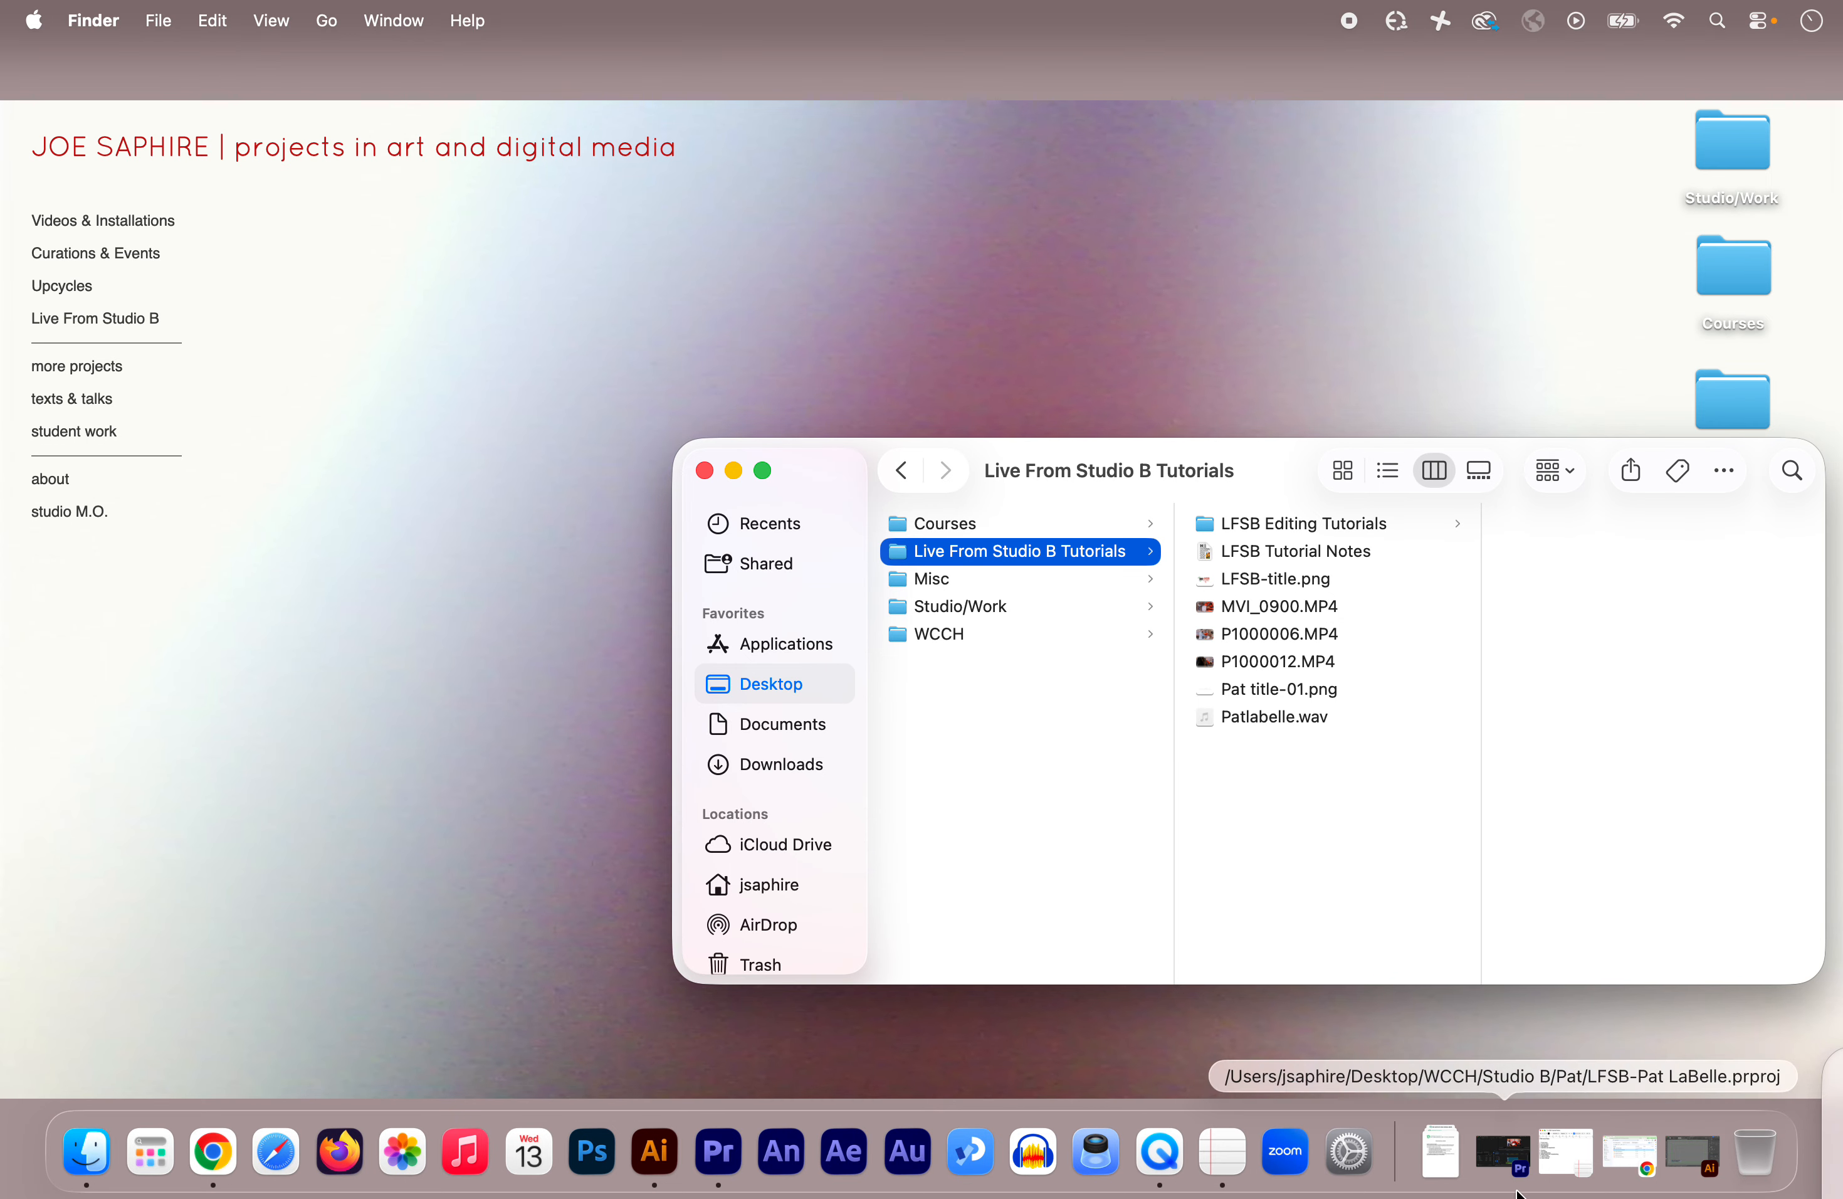
click(1494, 1160)
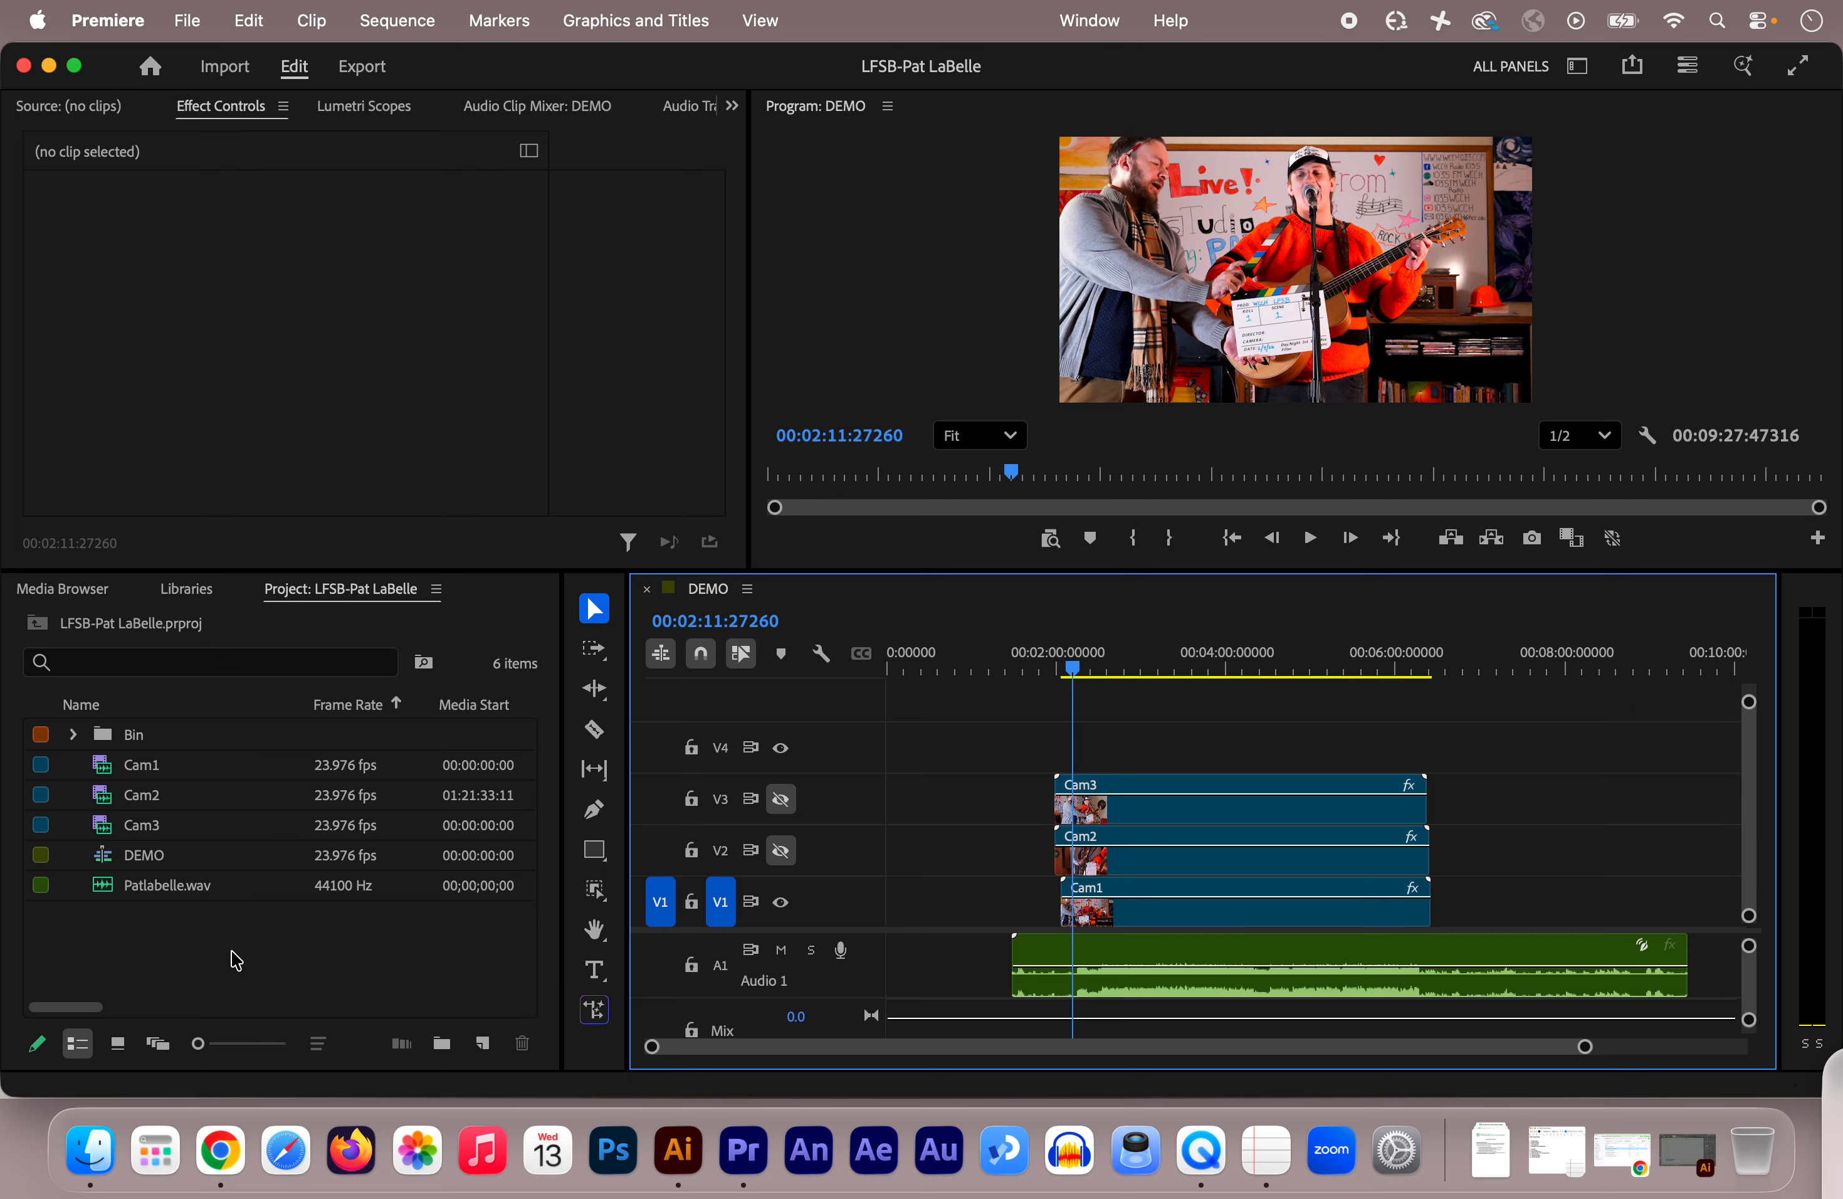
Step: Import both LFSB-title.png and Pat title-01.png together into the Project panel
click(178, 961)
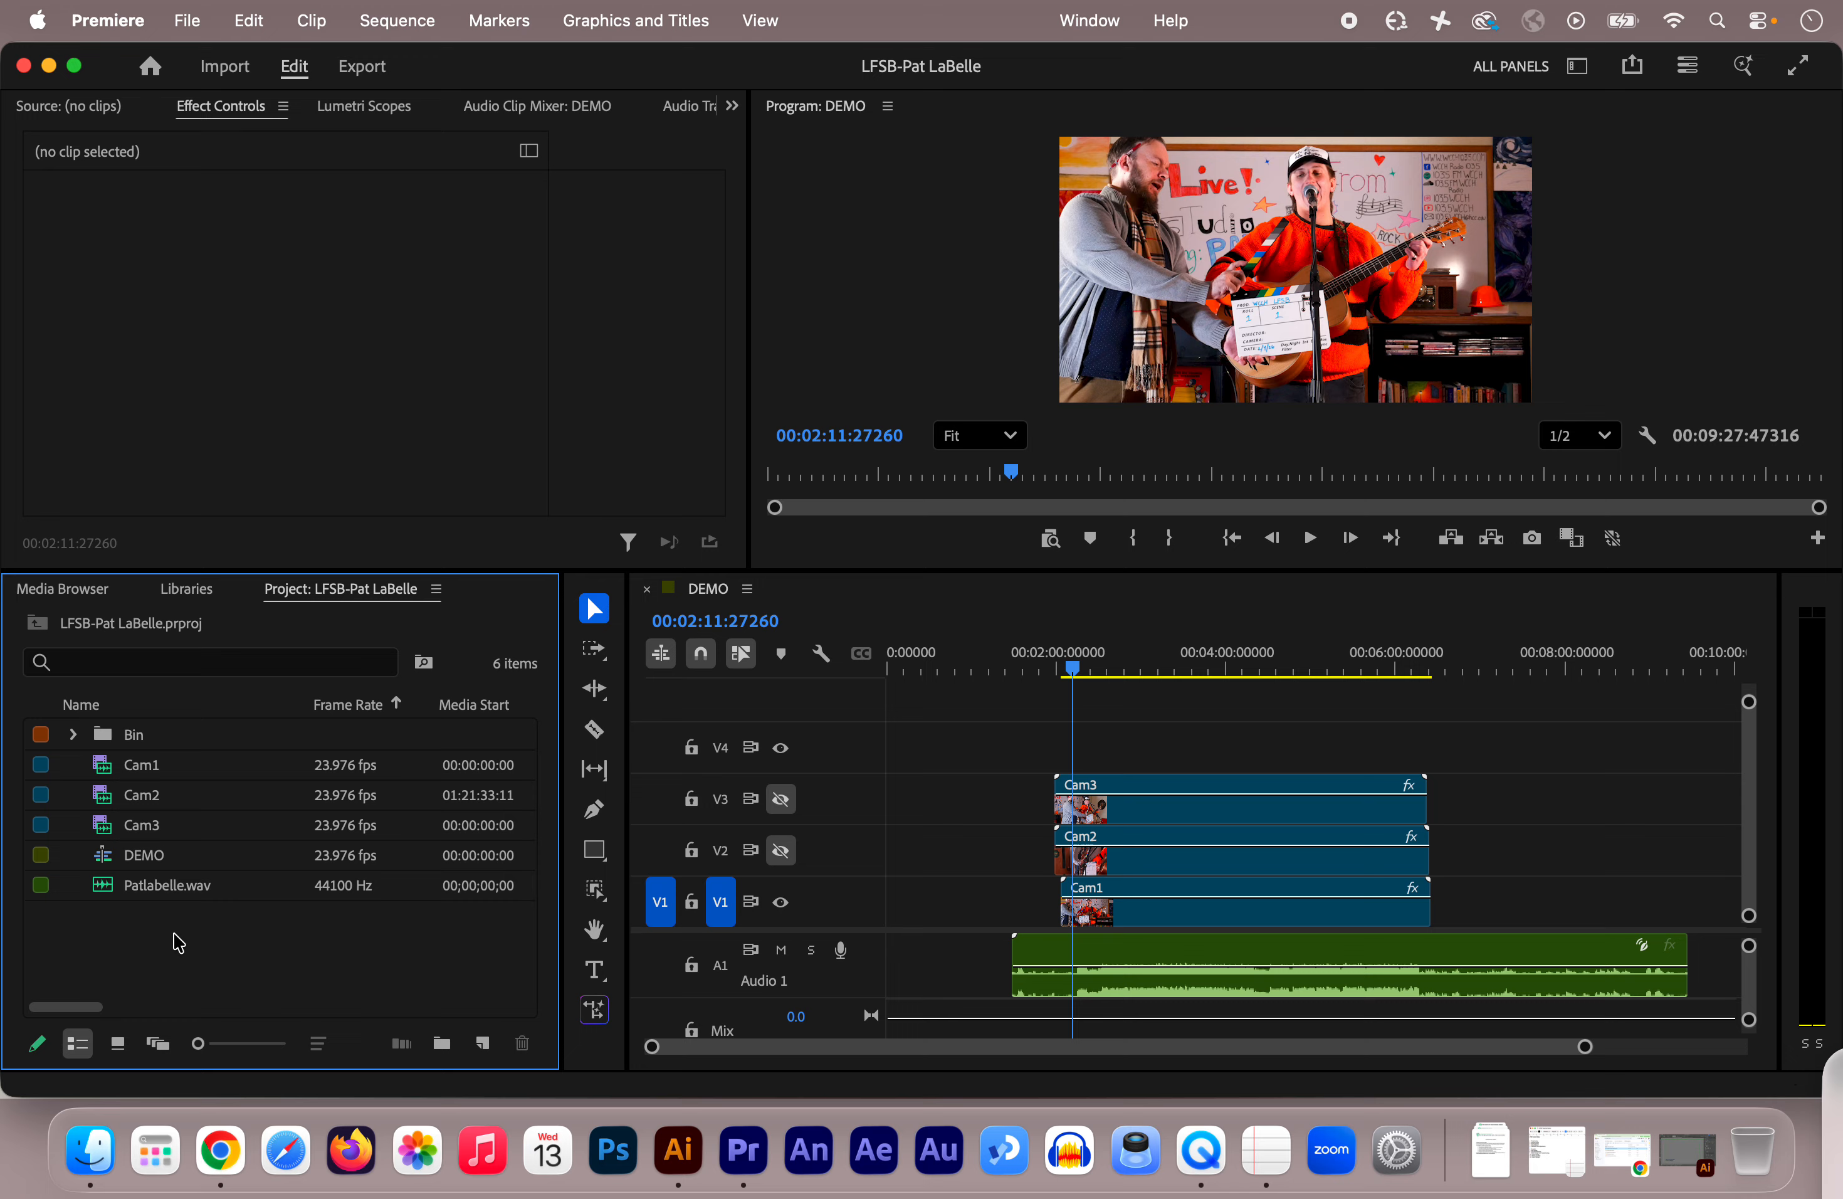
double_click(178, 943)
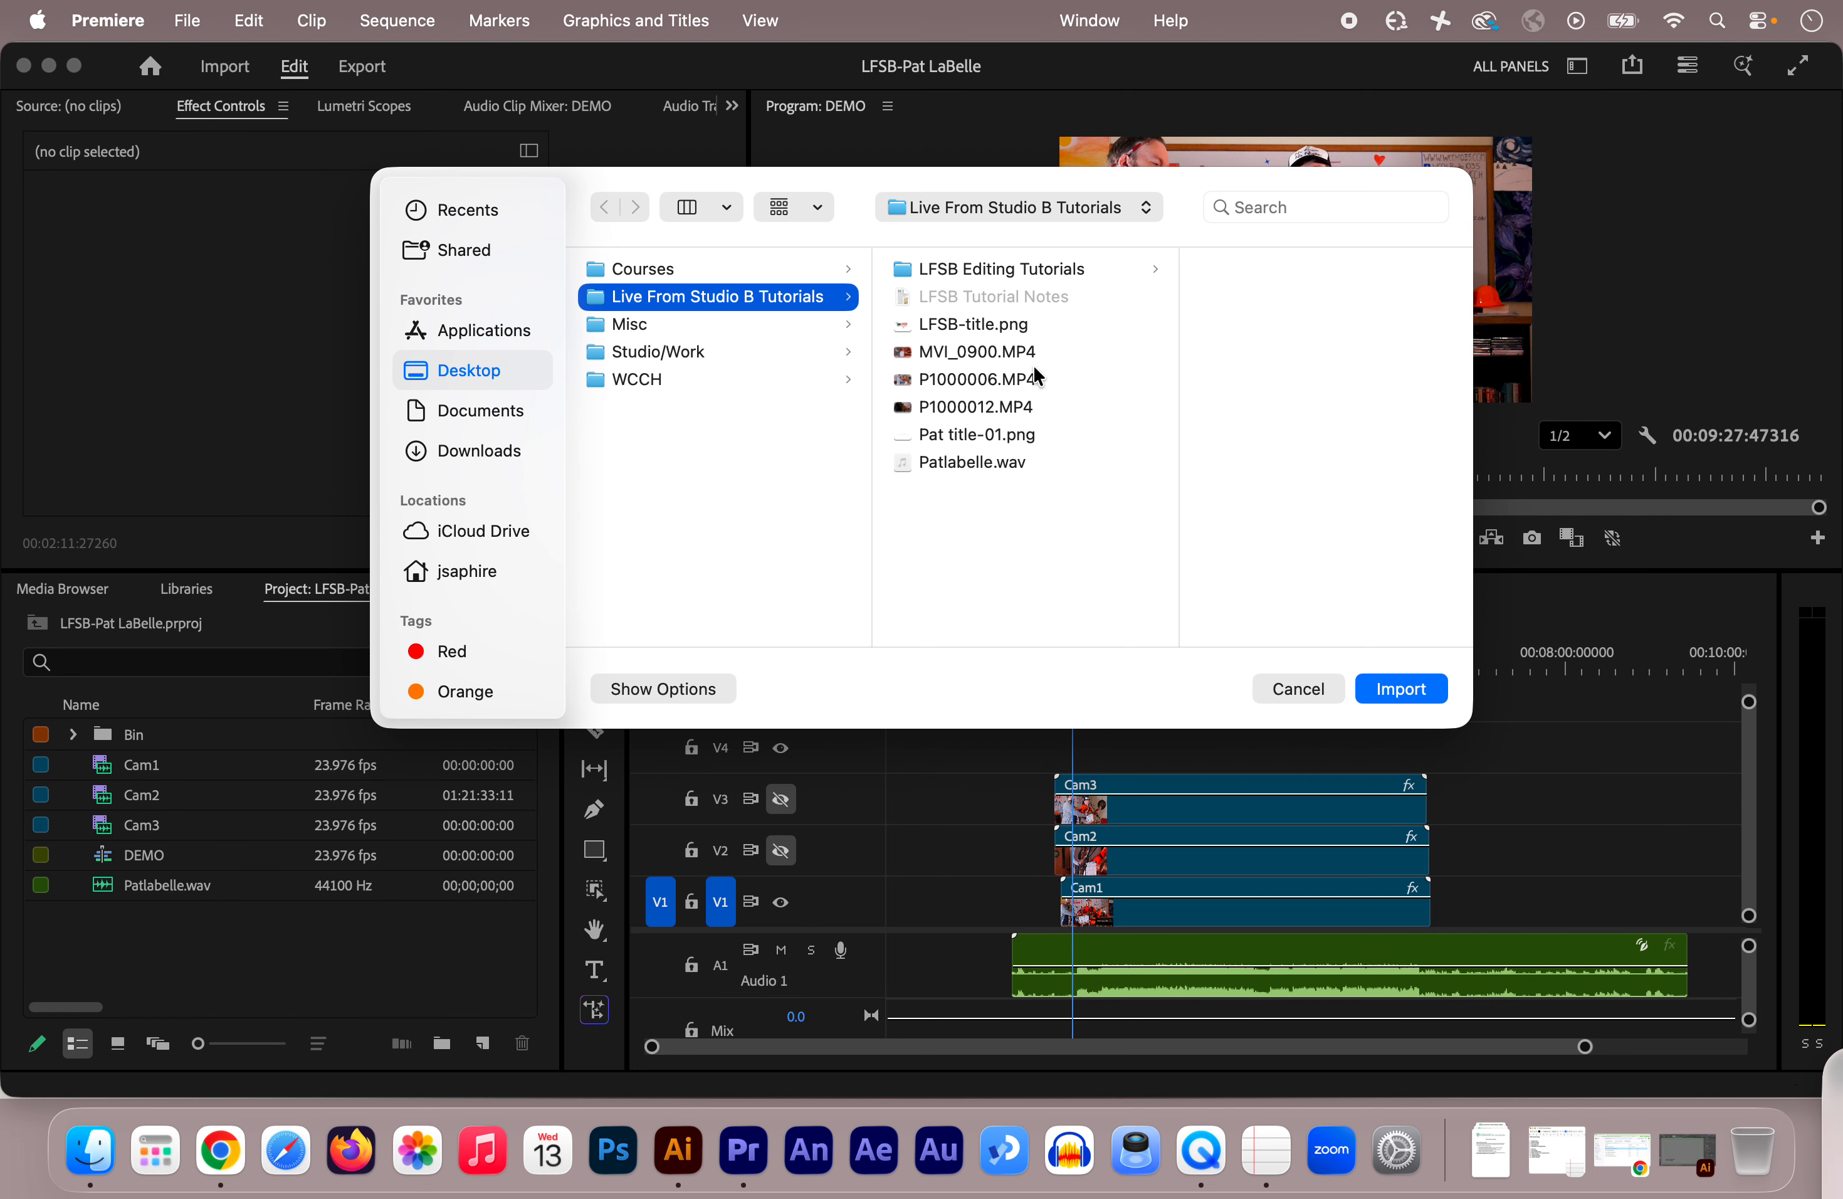
click(954, 330)
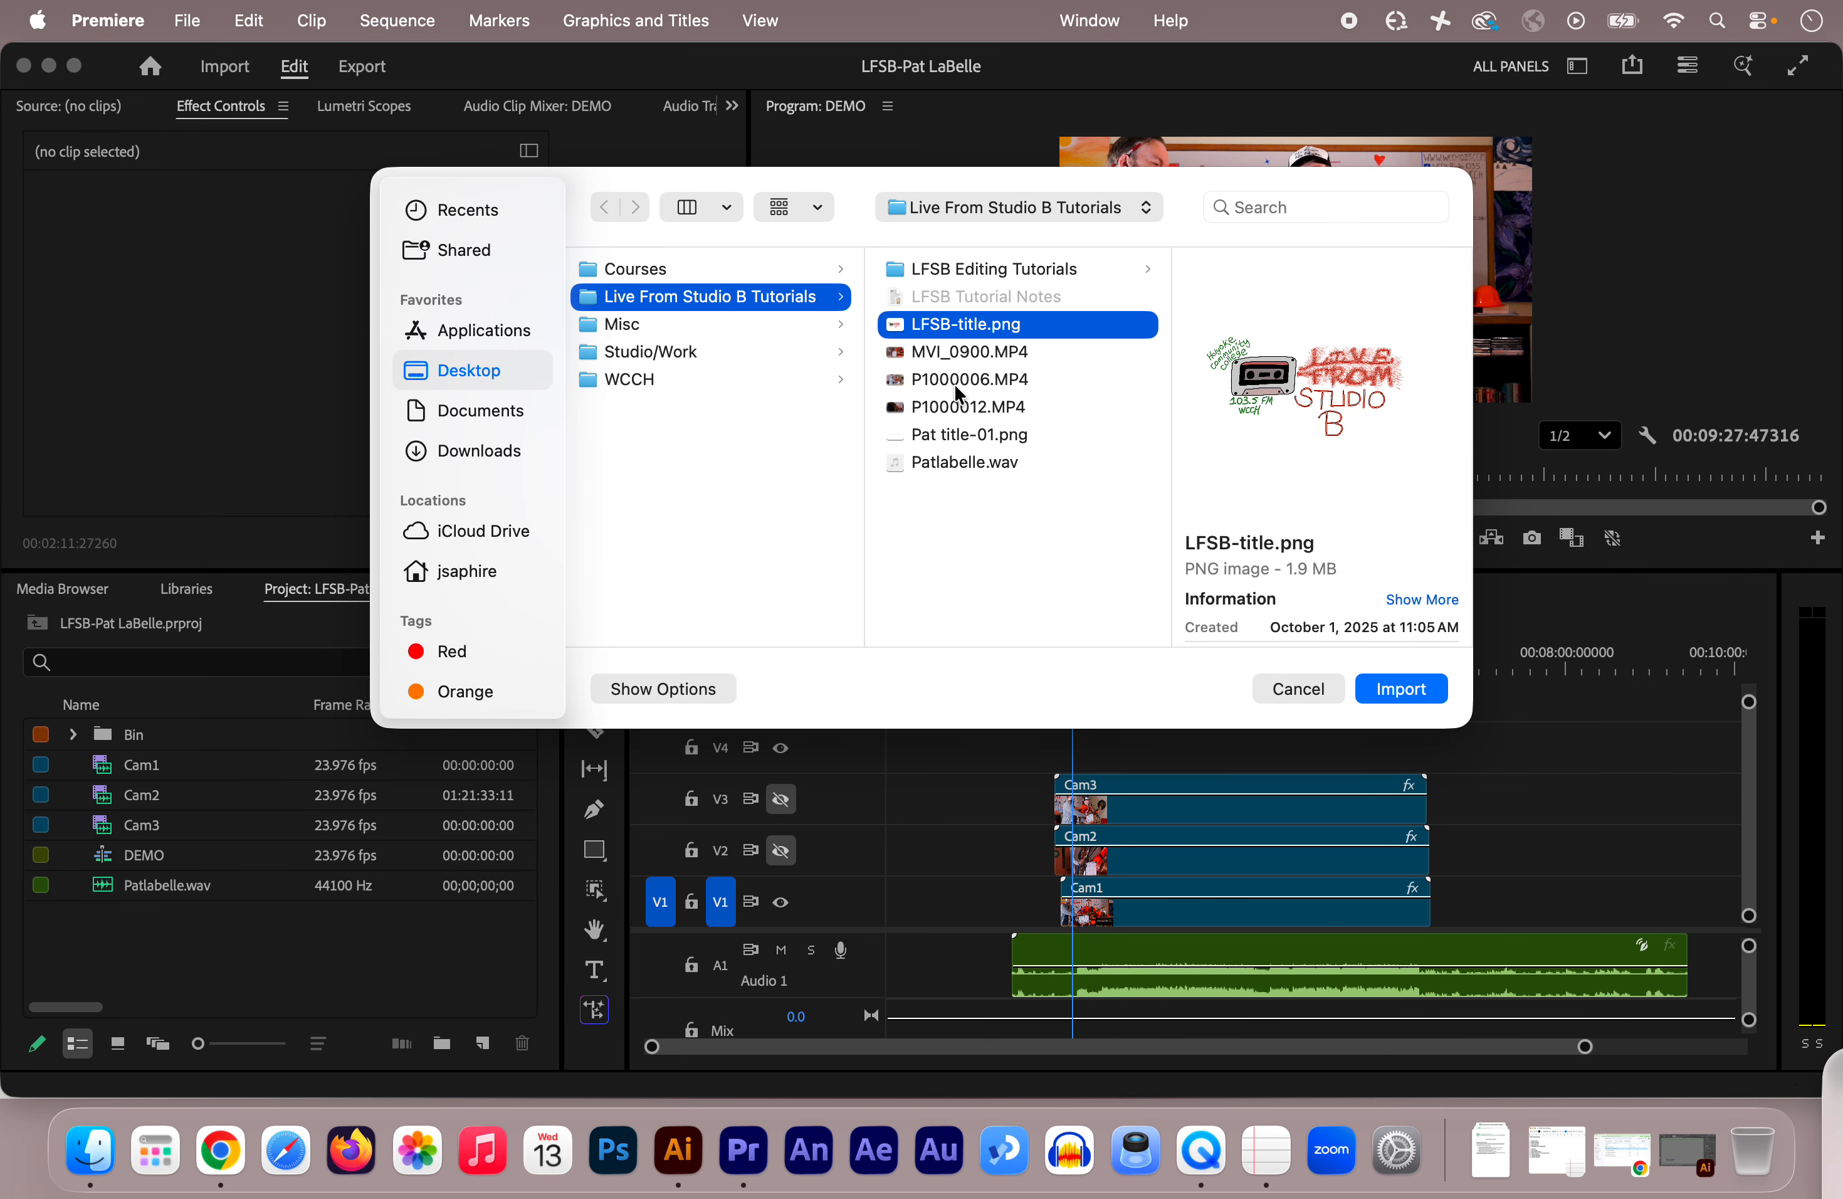
super+click(951, 437)
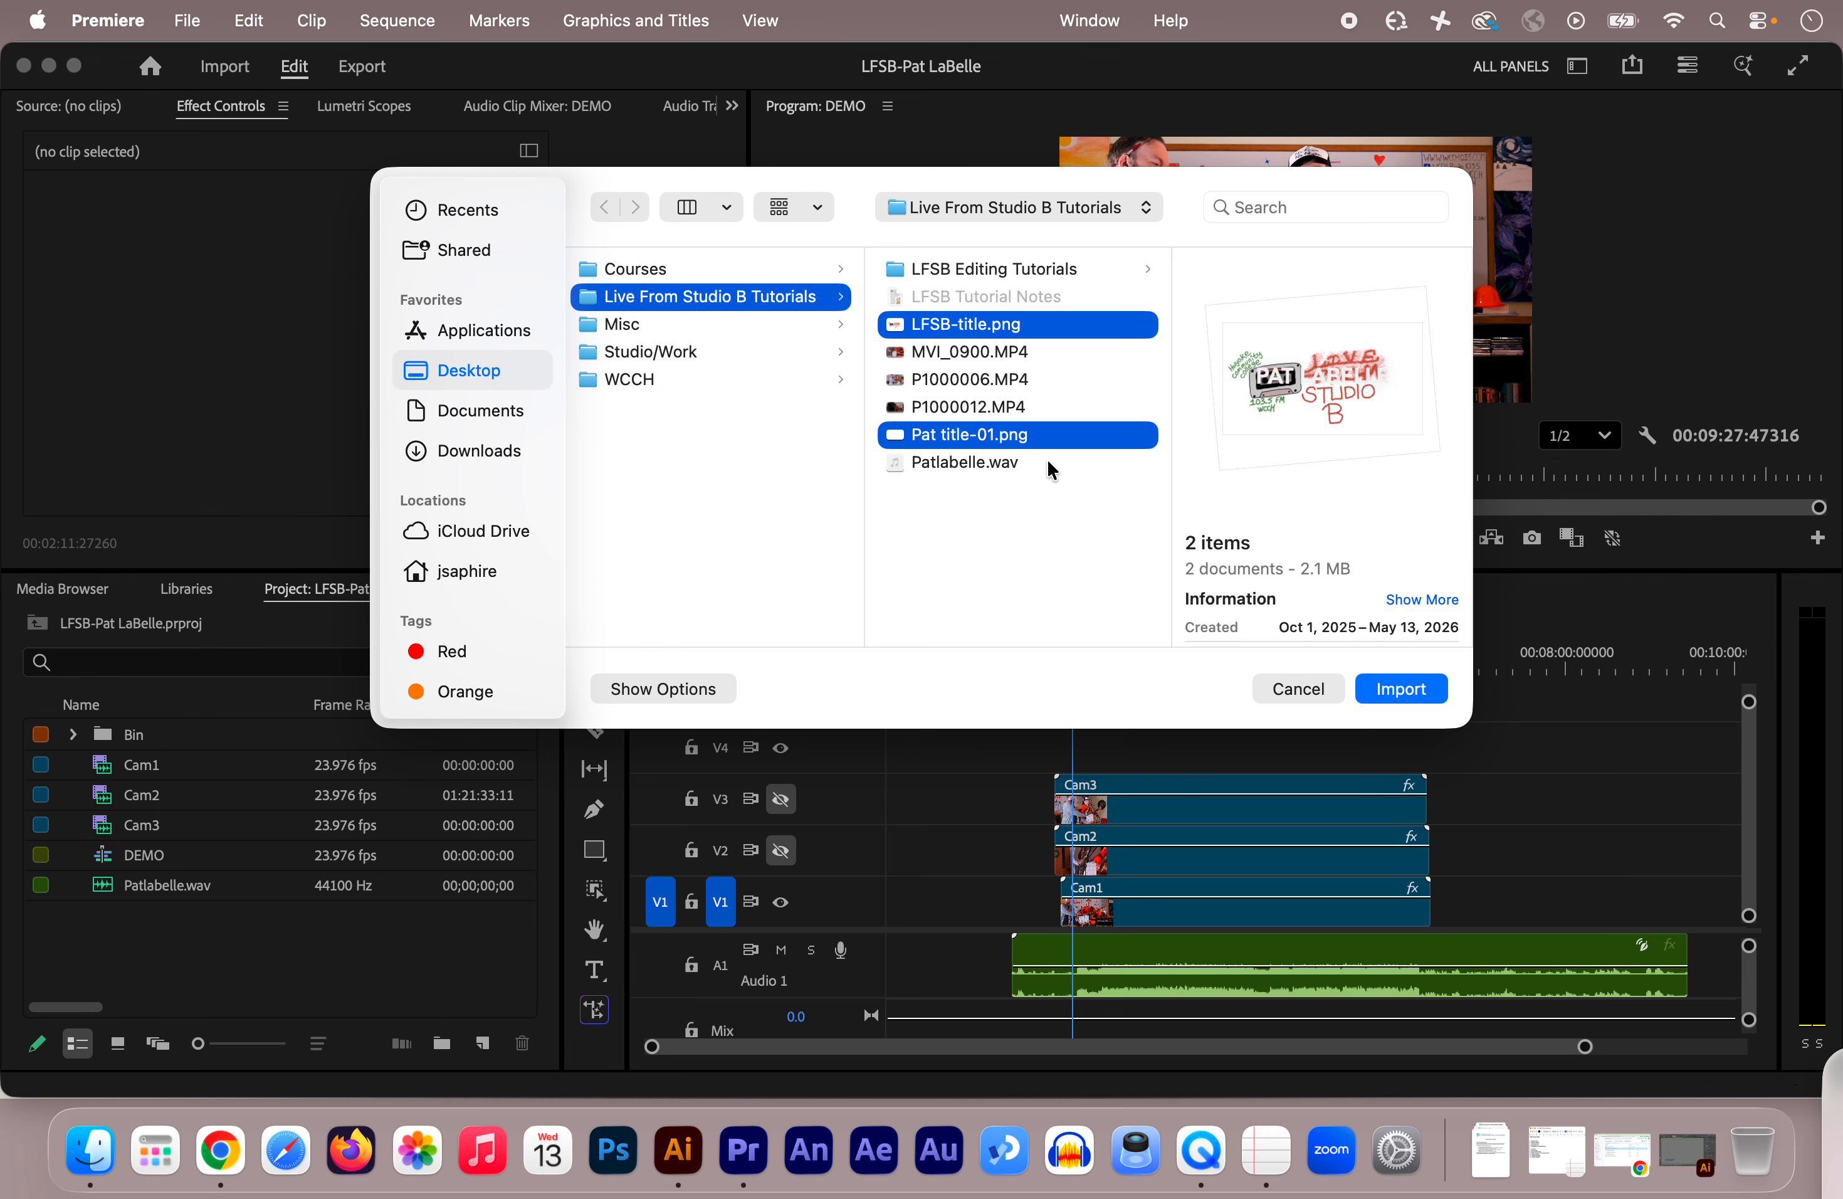
click(1390, 691)
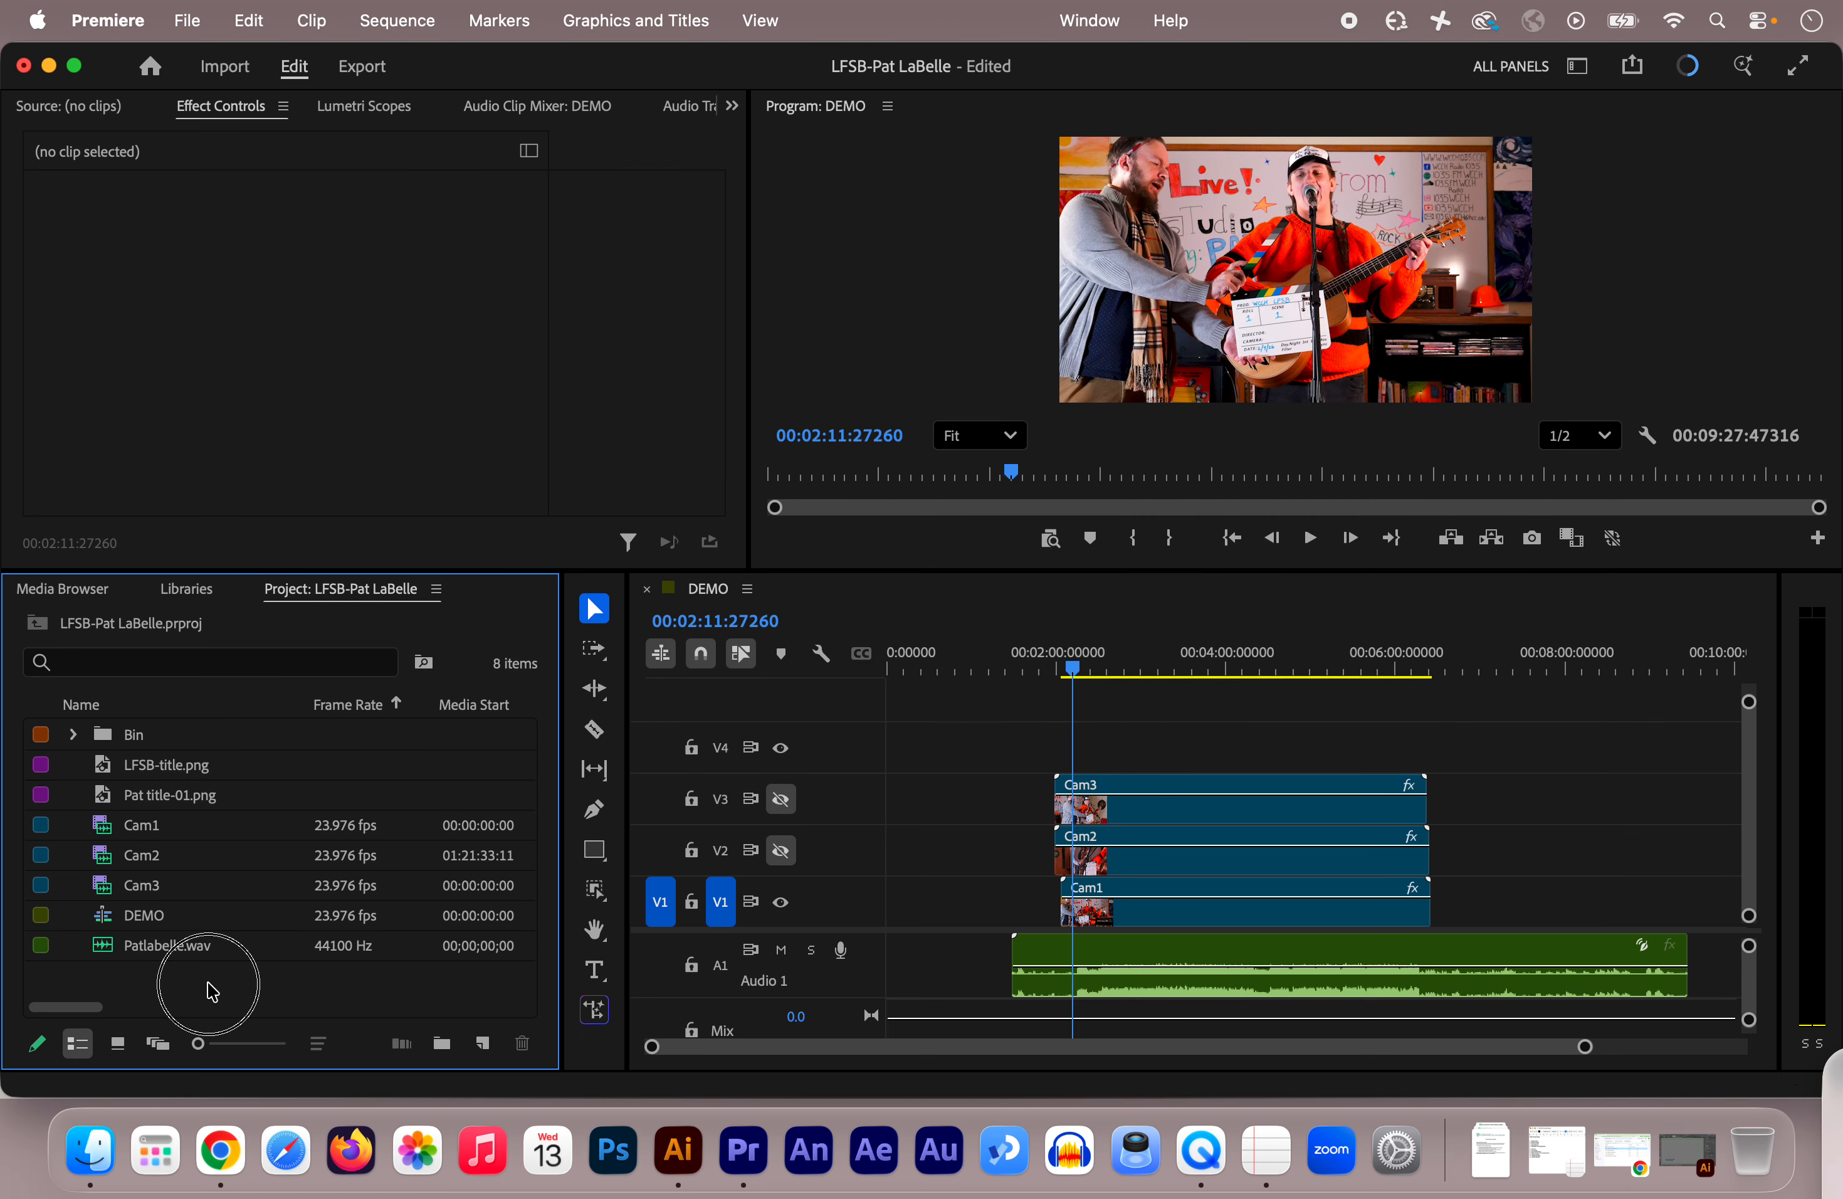
click(207, 983)
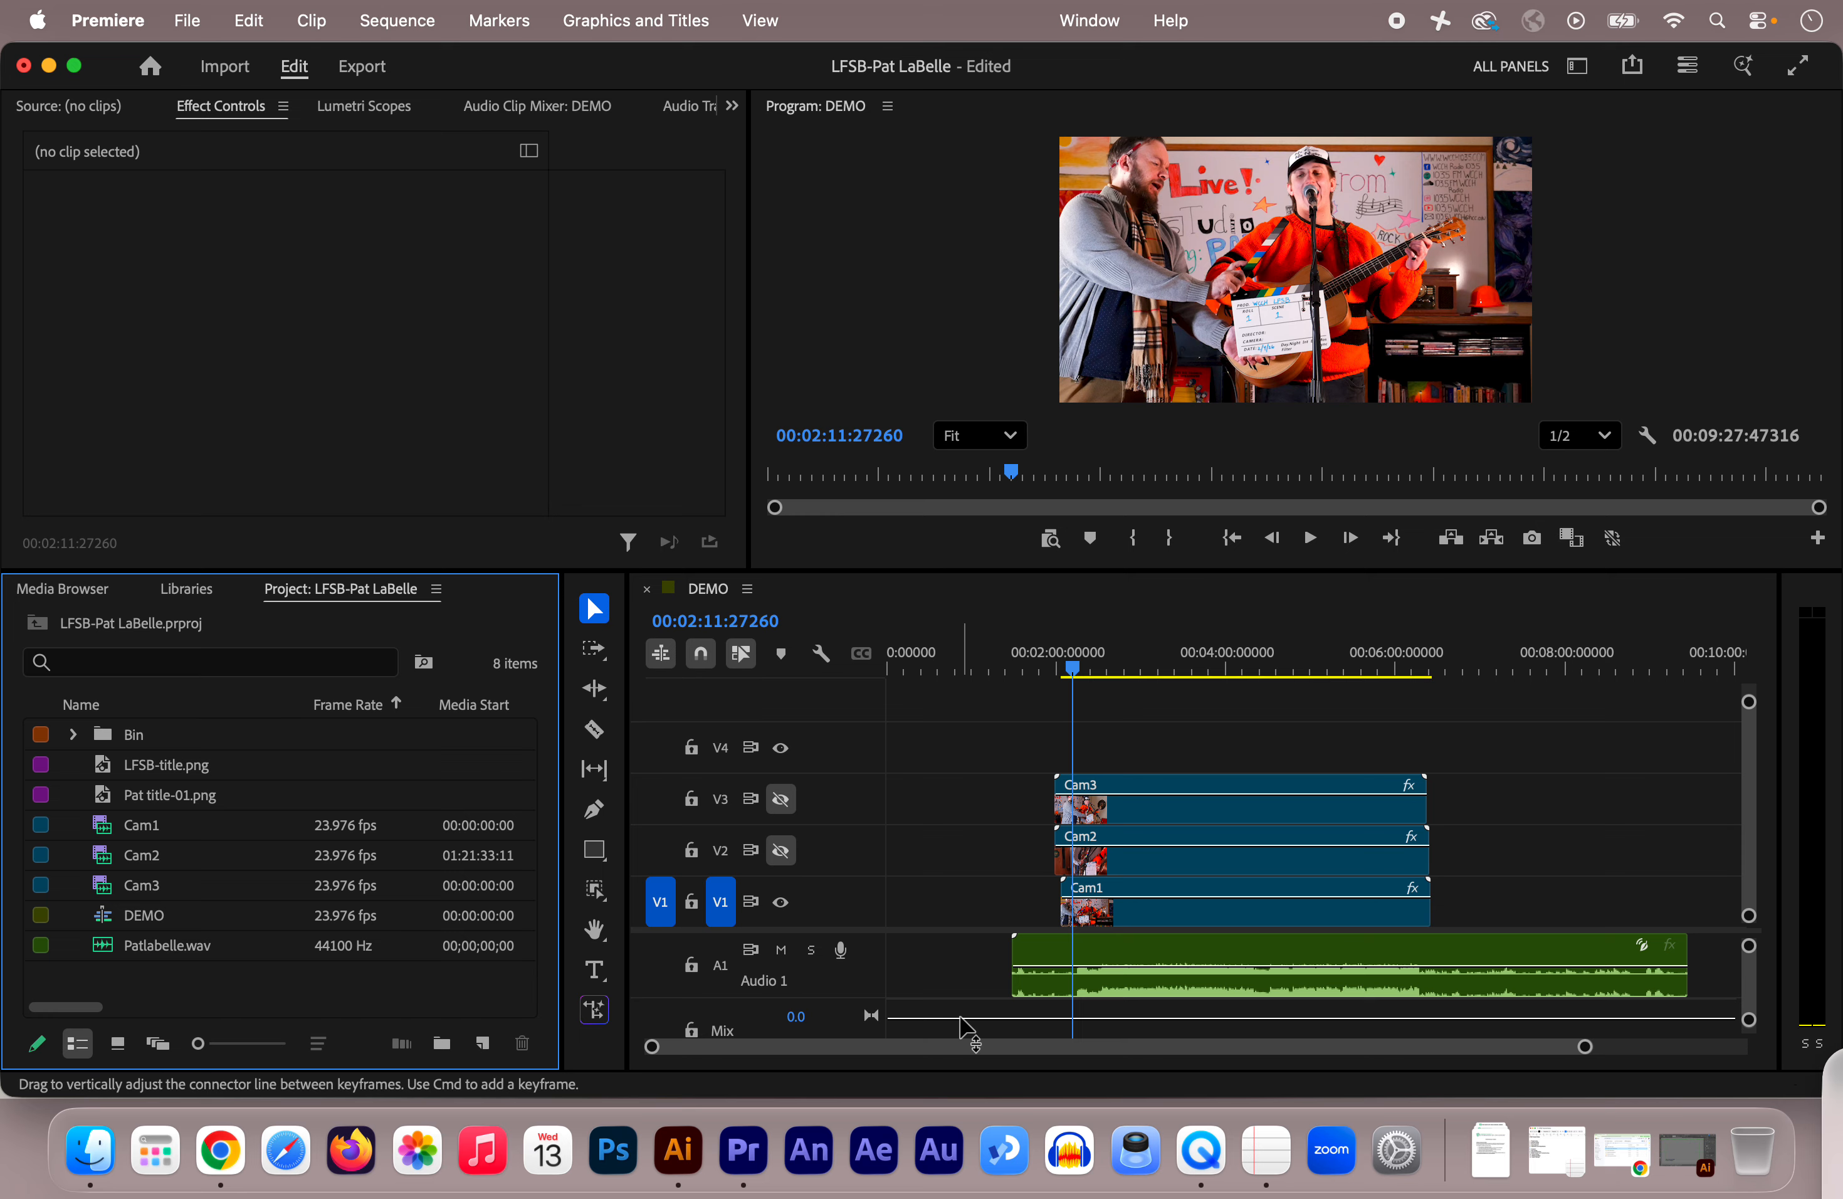
Step: Drop LFSB-title.png onto track V4 near the DEMO sequence start and zoom in there
click(957, 1059)
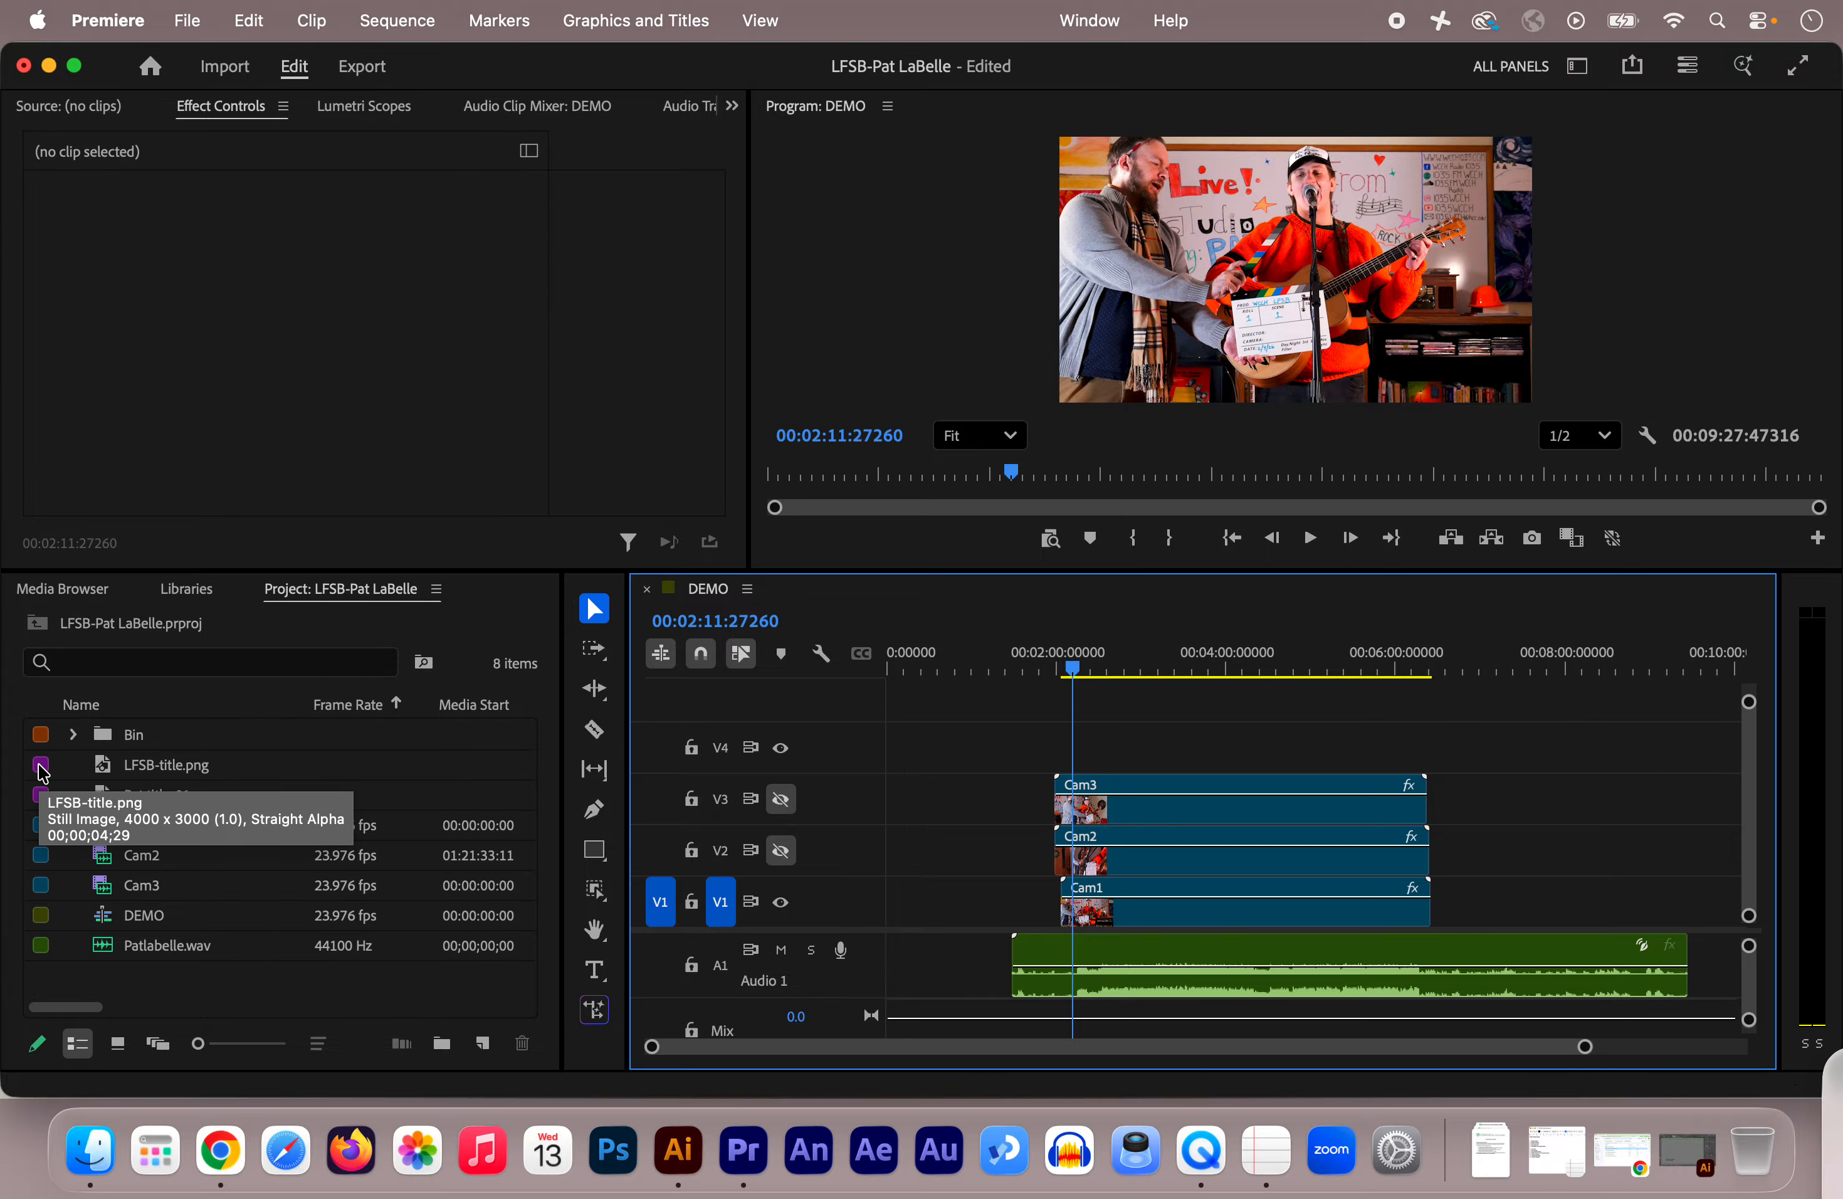
drag(43, 773, 914, 754)
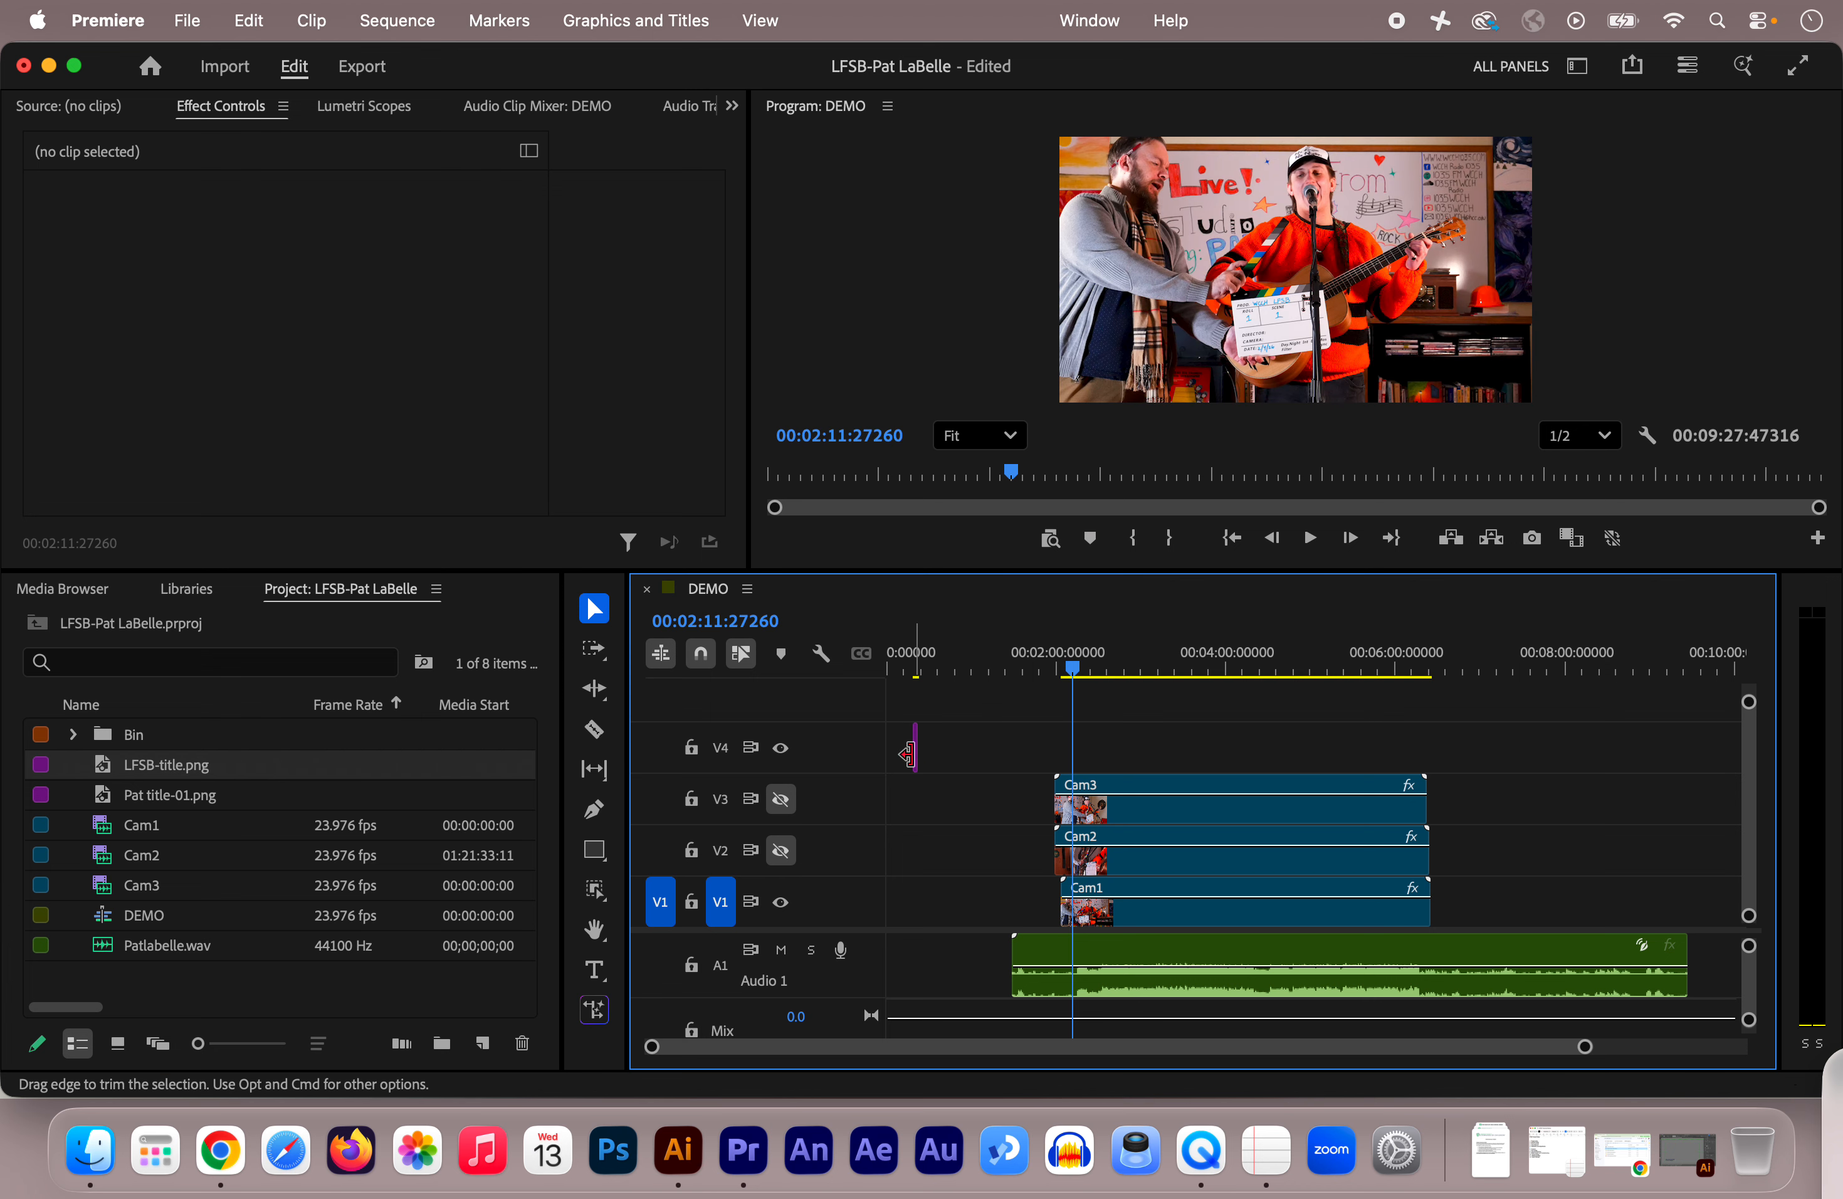
click(912, 667)
drag(918, 676, 921, 676)
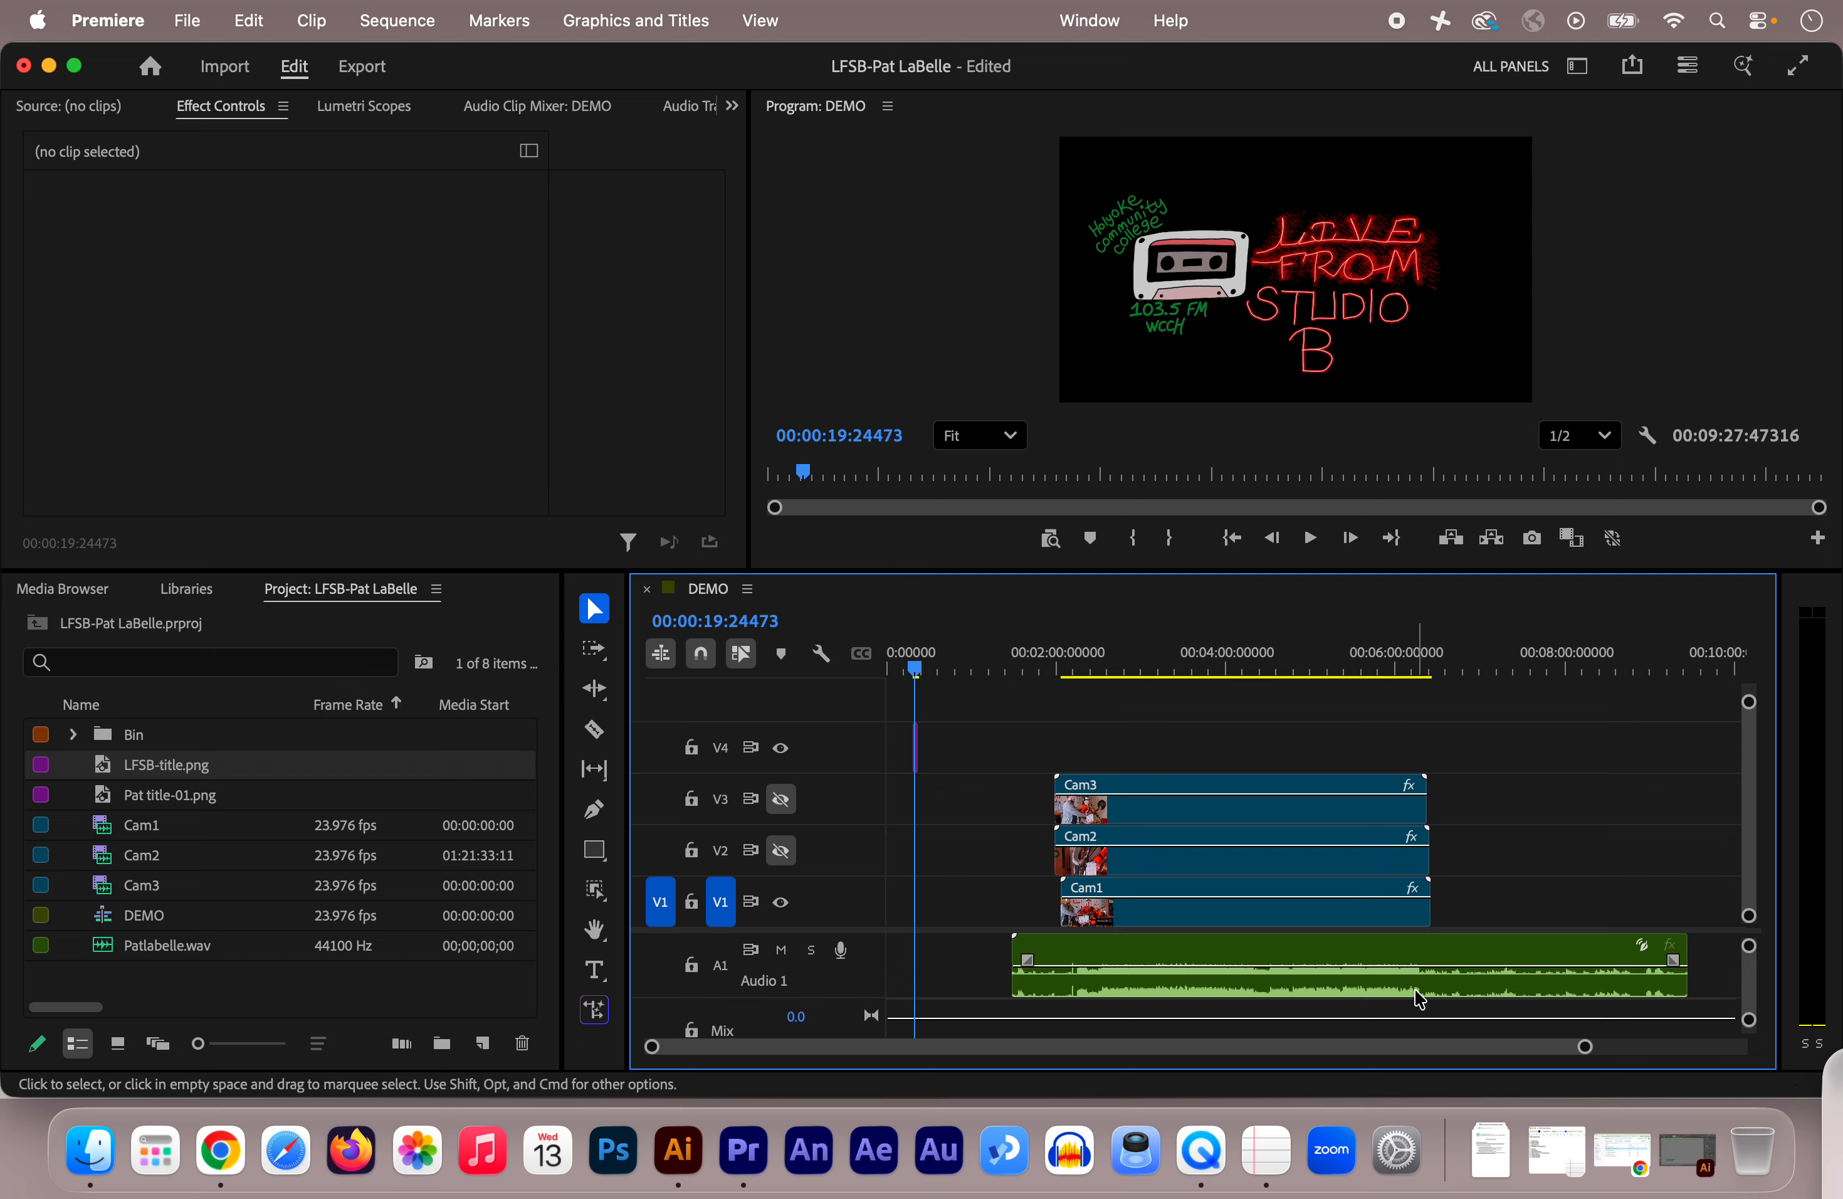
drag(1585, 1048, 1357, 1050)
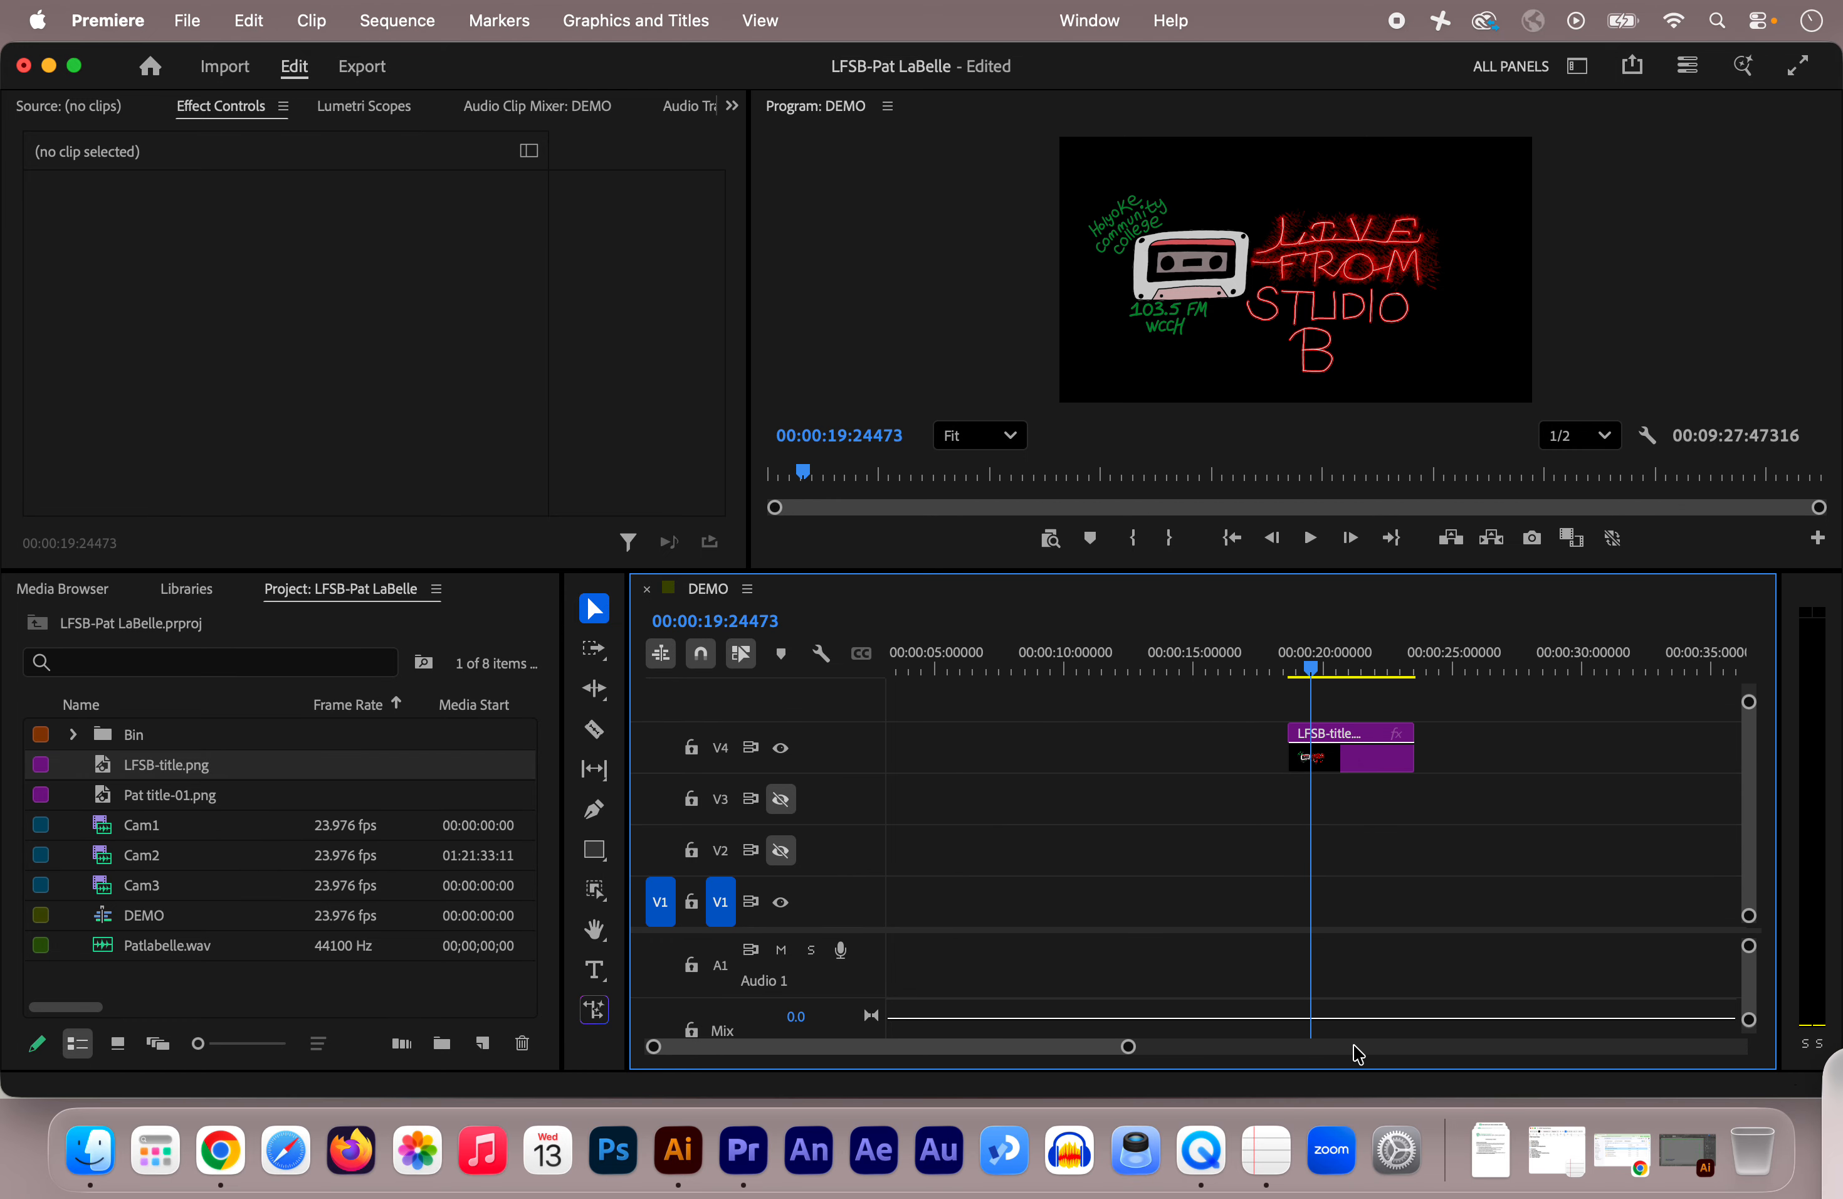
mouse_move(908, 1050)
mouse_down()
mouse_move(926, 1049)
mouse_move(901, 1049)
mouse_move(913, 1061)
mouse_up()
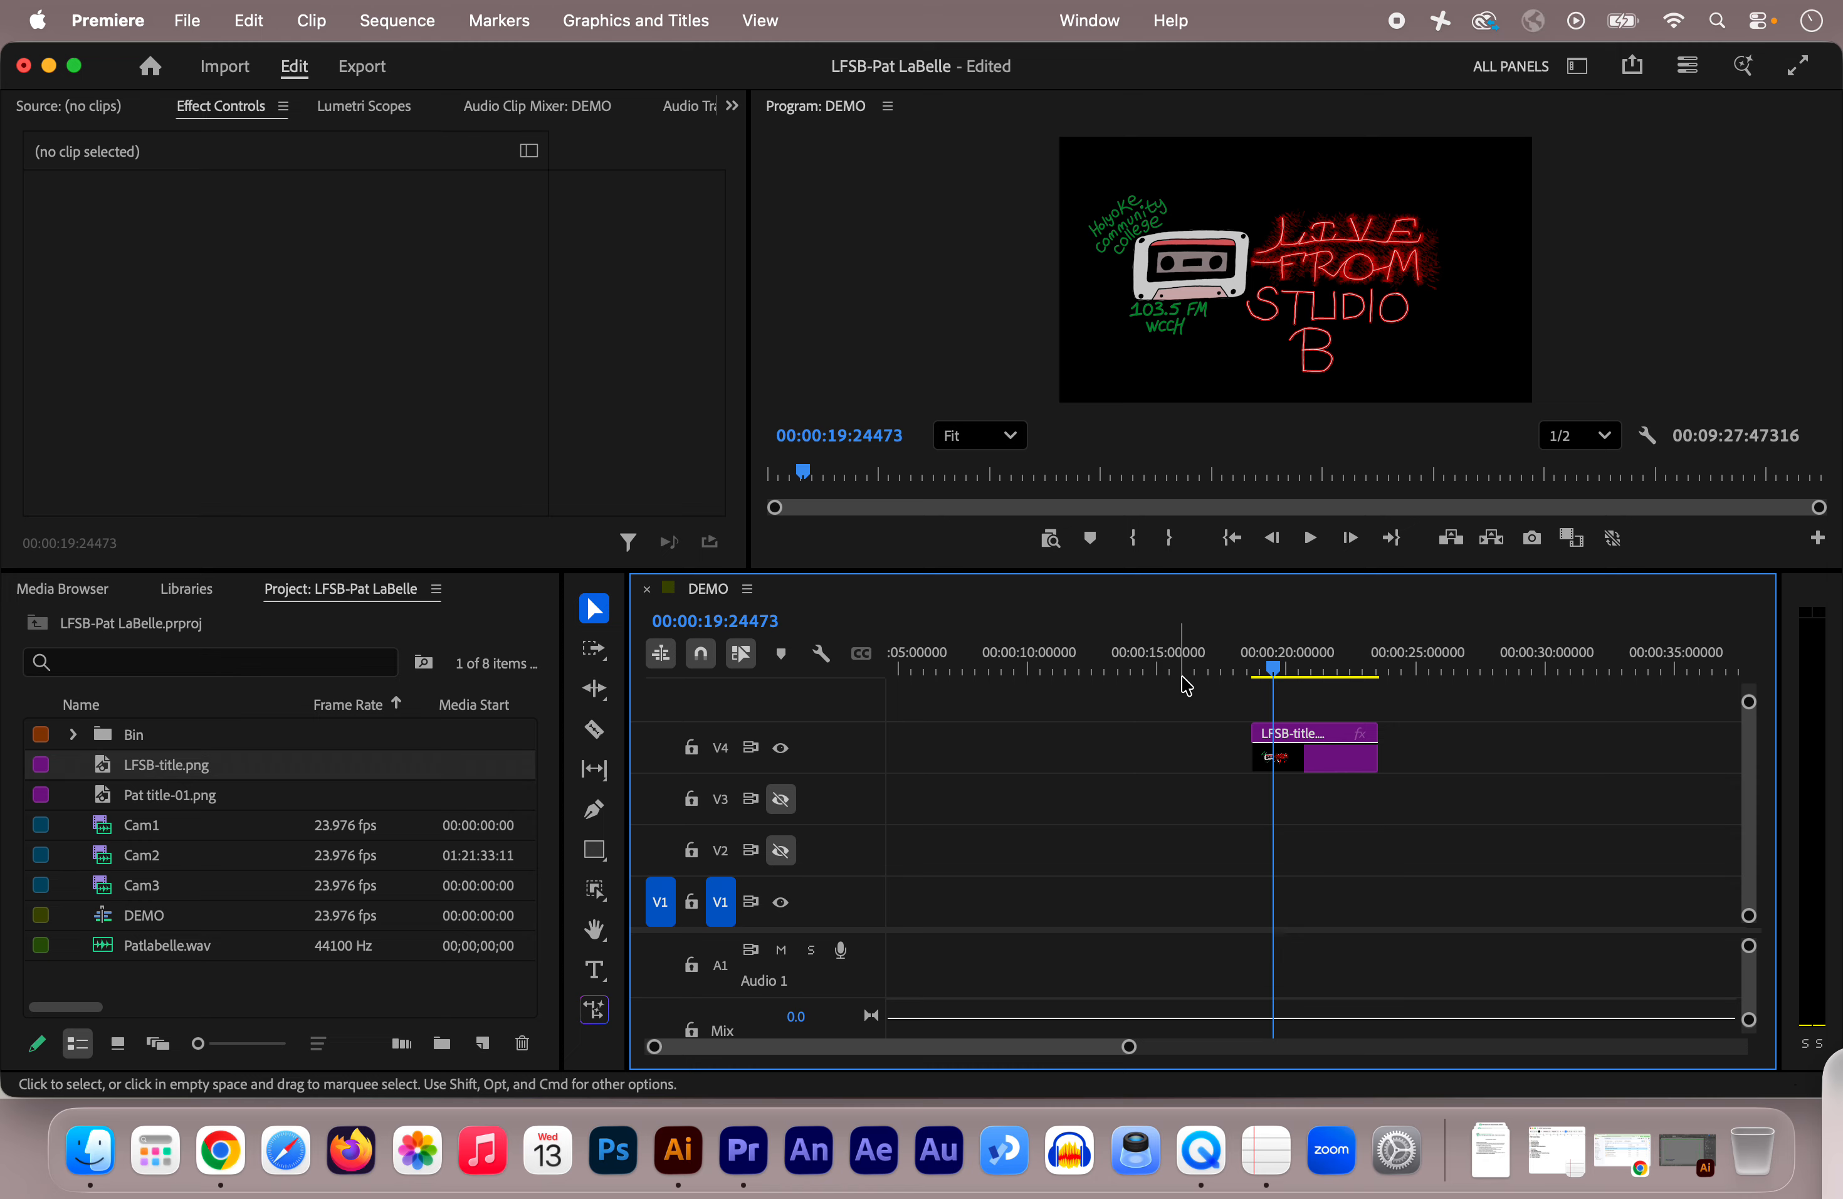
Step: Show frame timecodes instead of audio units, and place Pat title-01.png on V4 about 17 seconds later
right_click(1208, 666)
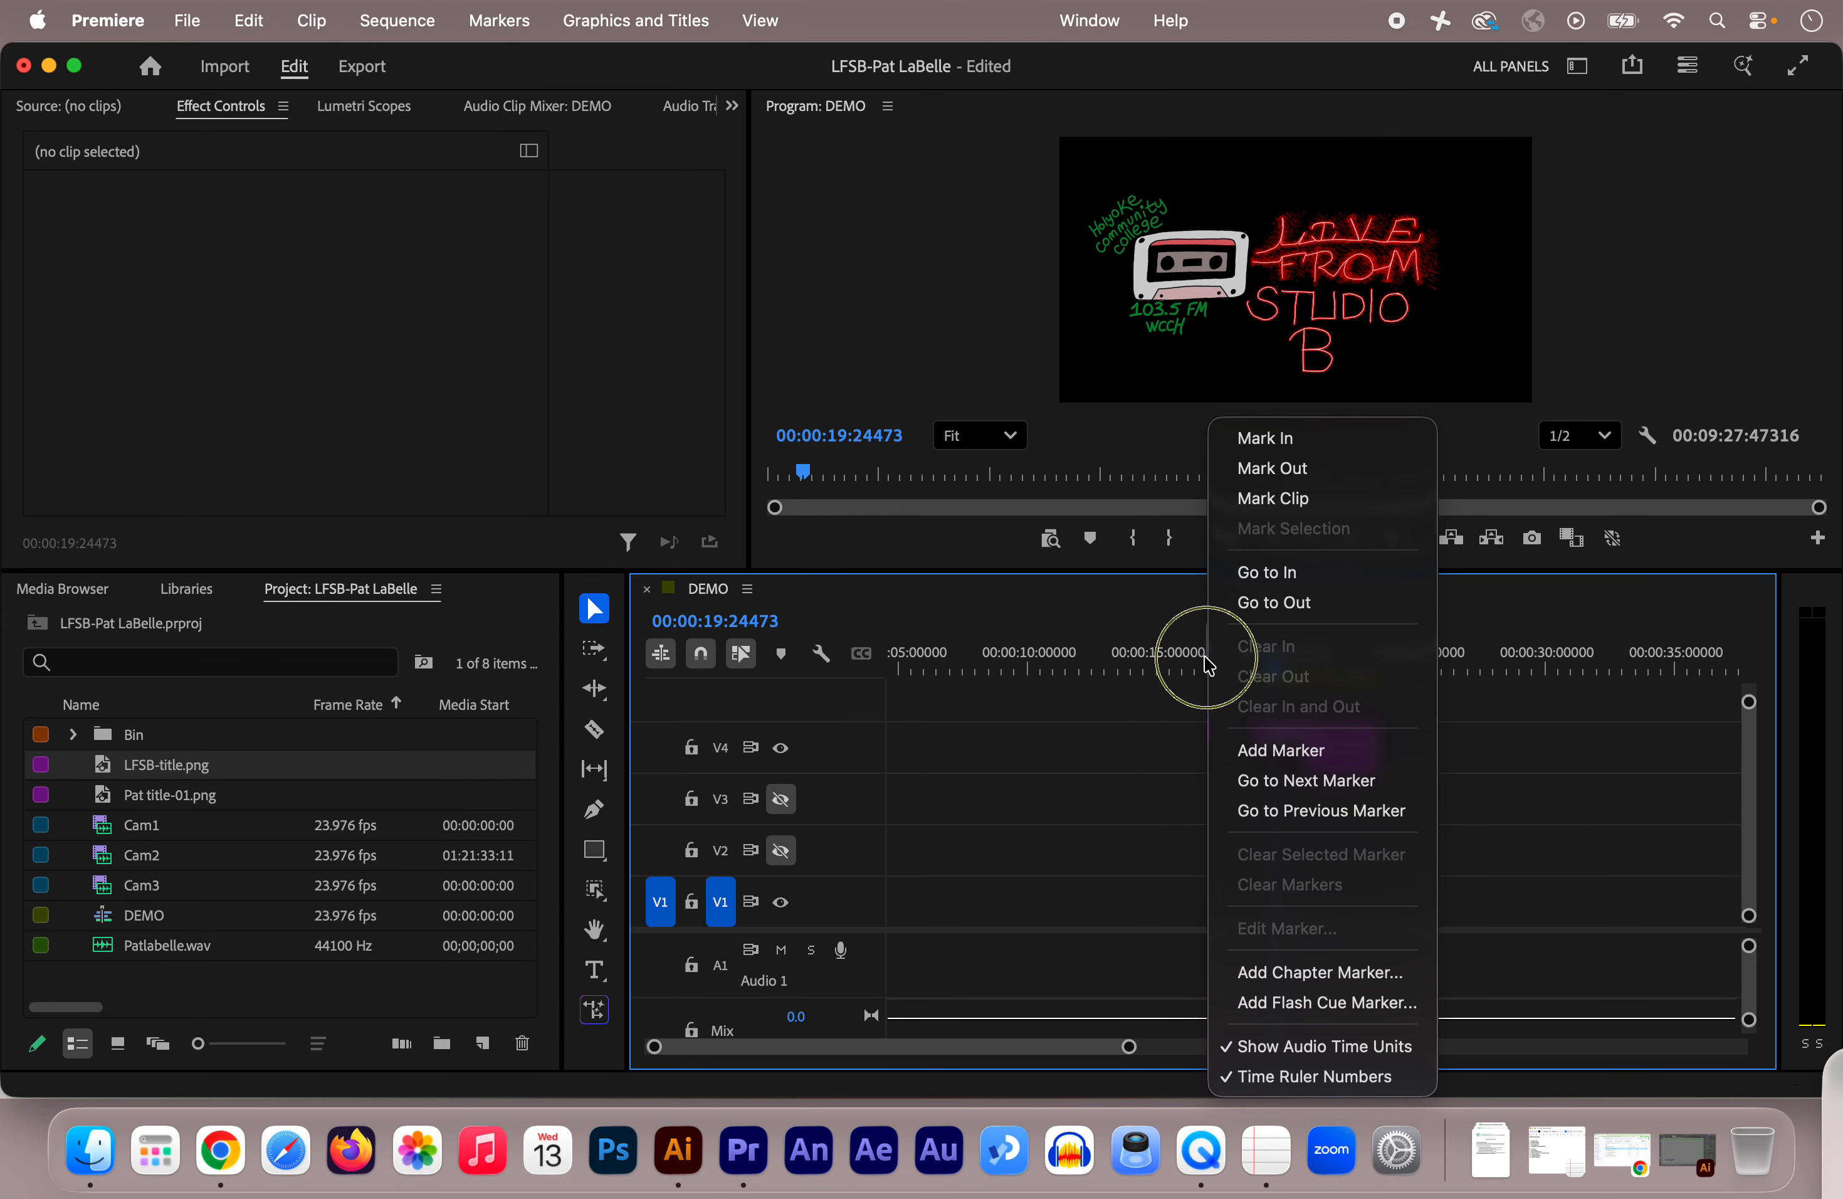
click(1297, 1051)
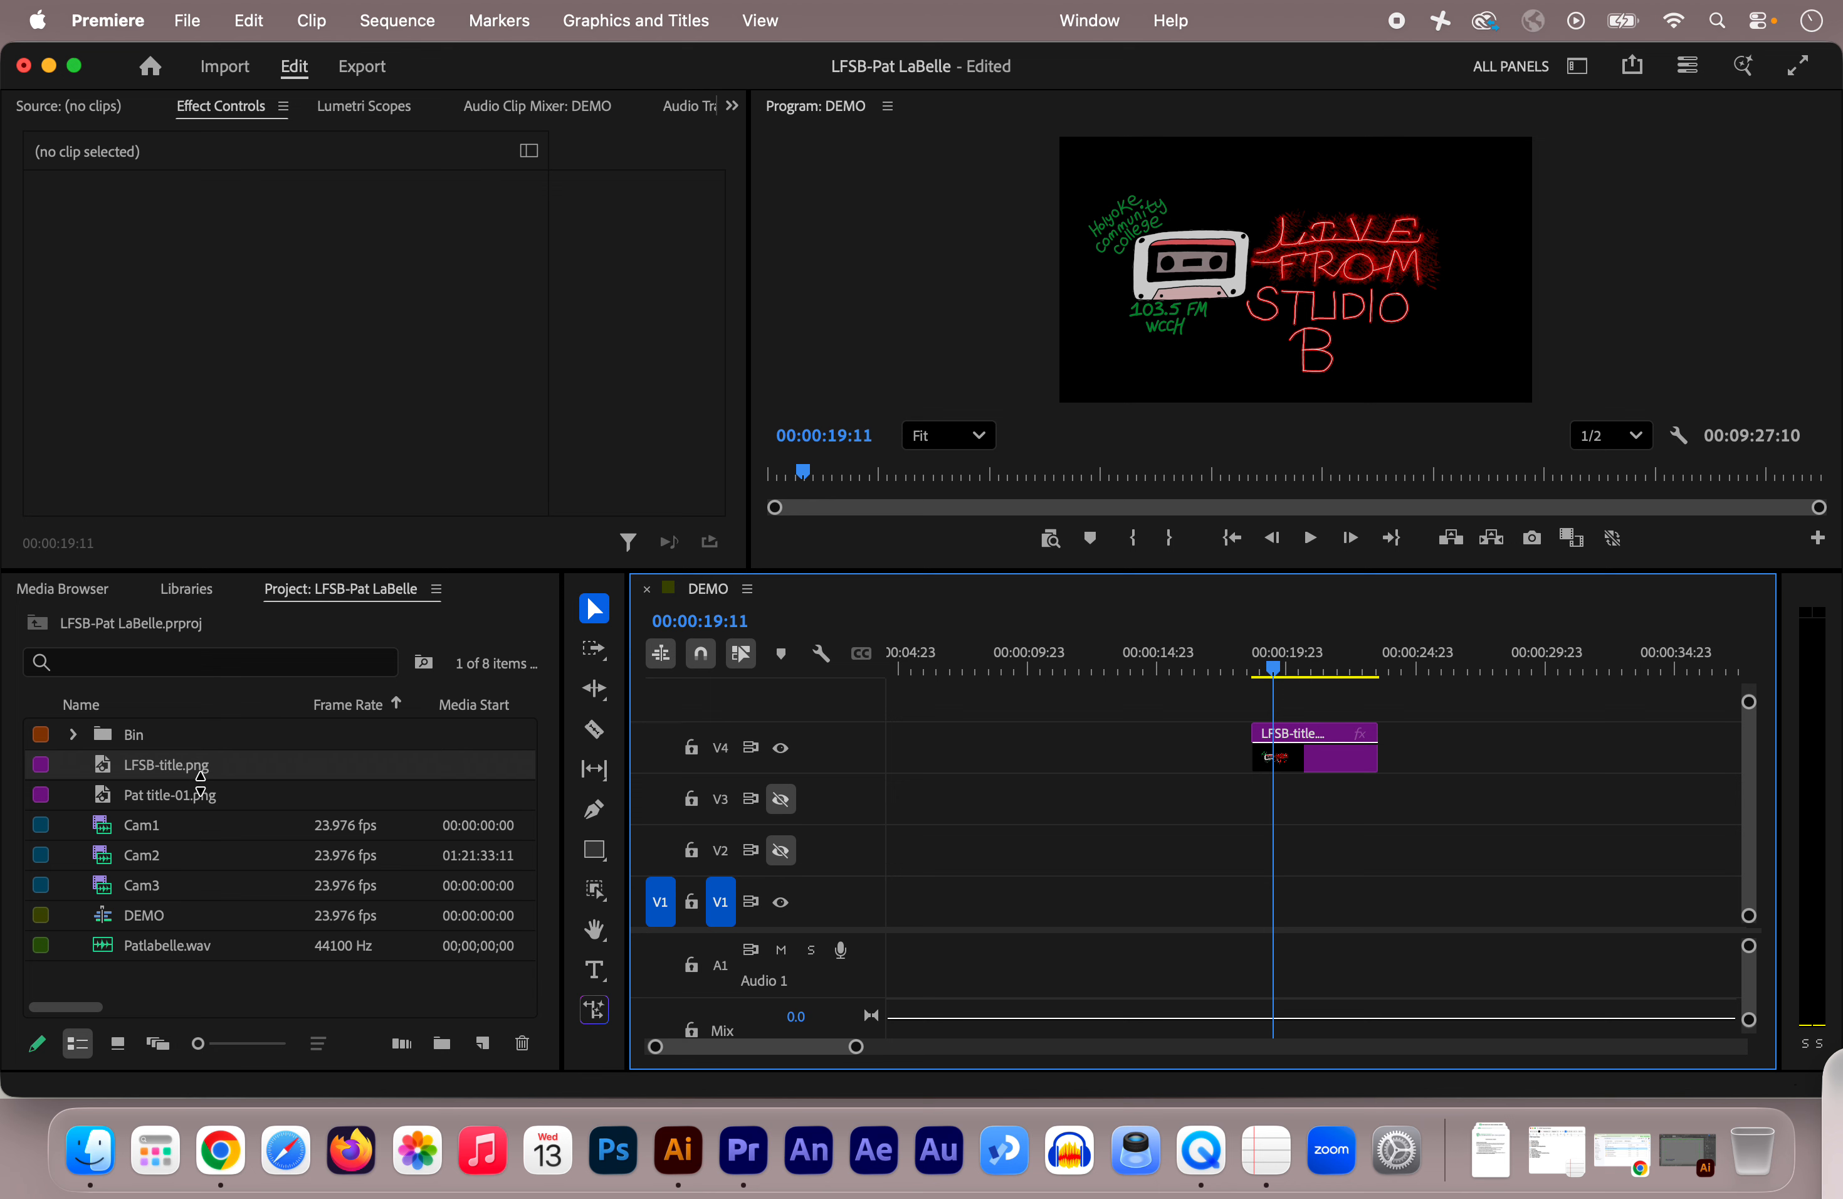
drag(40, 794, 1386, 767)
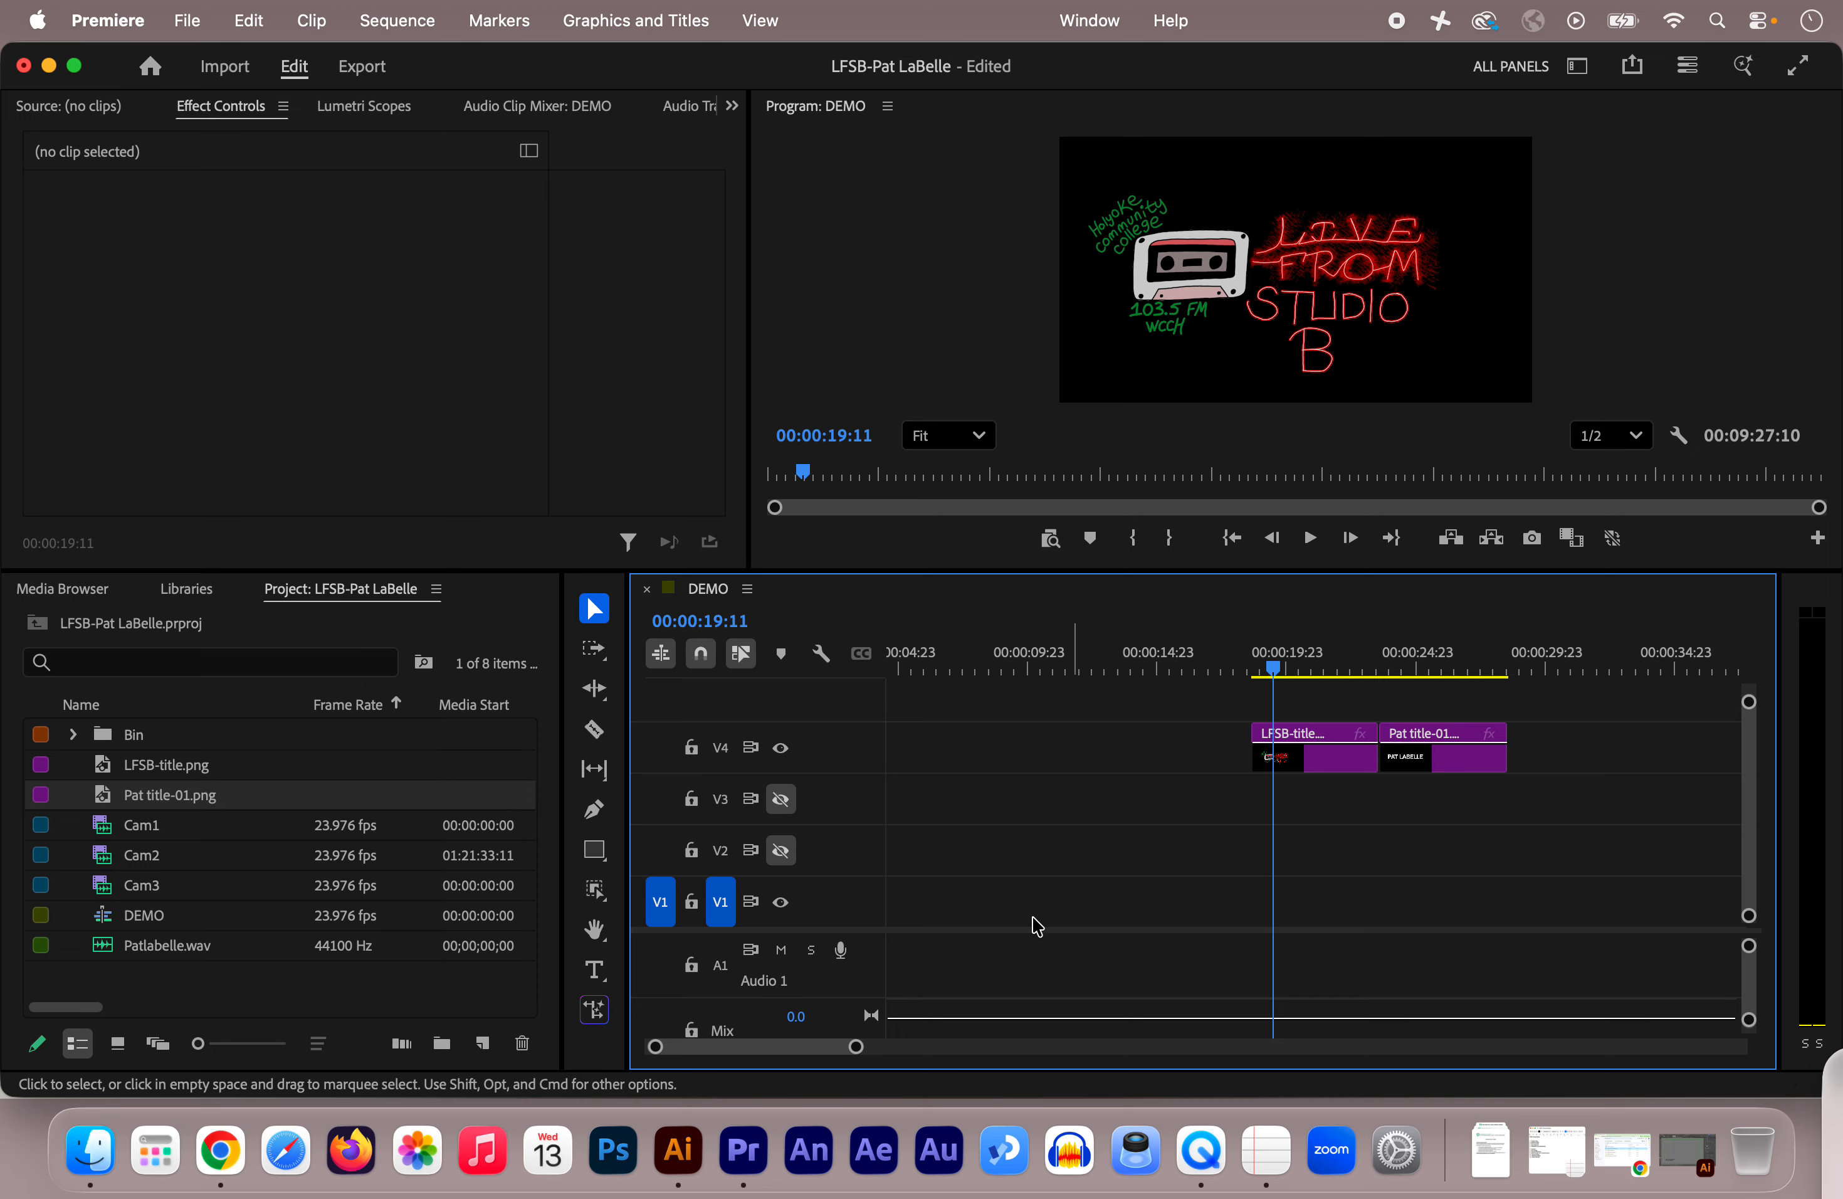
drag(855, 1047, 1045, 1018)
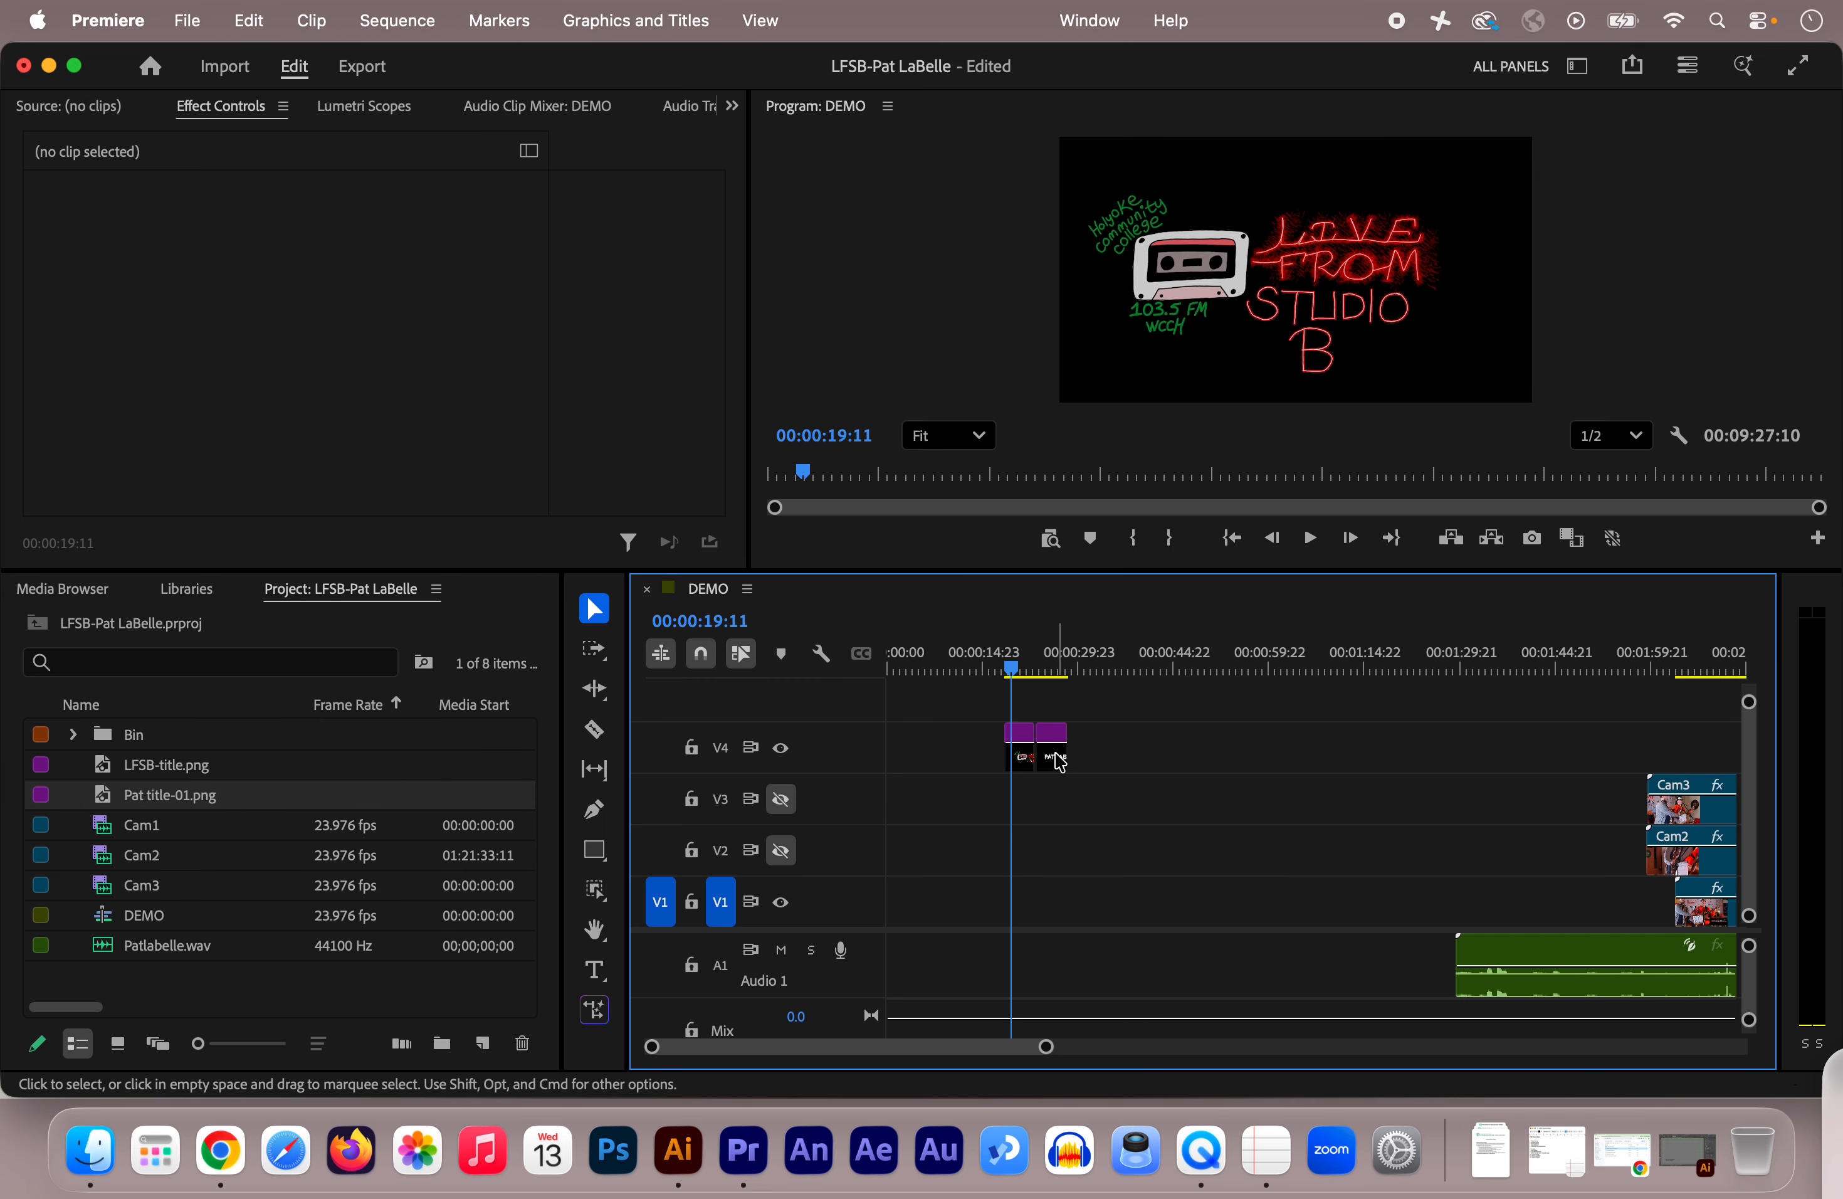
drag(1063, 769, 1169, 753)
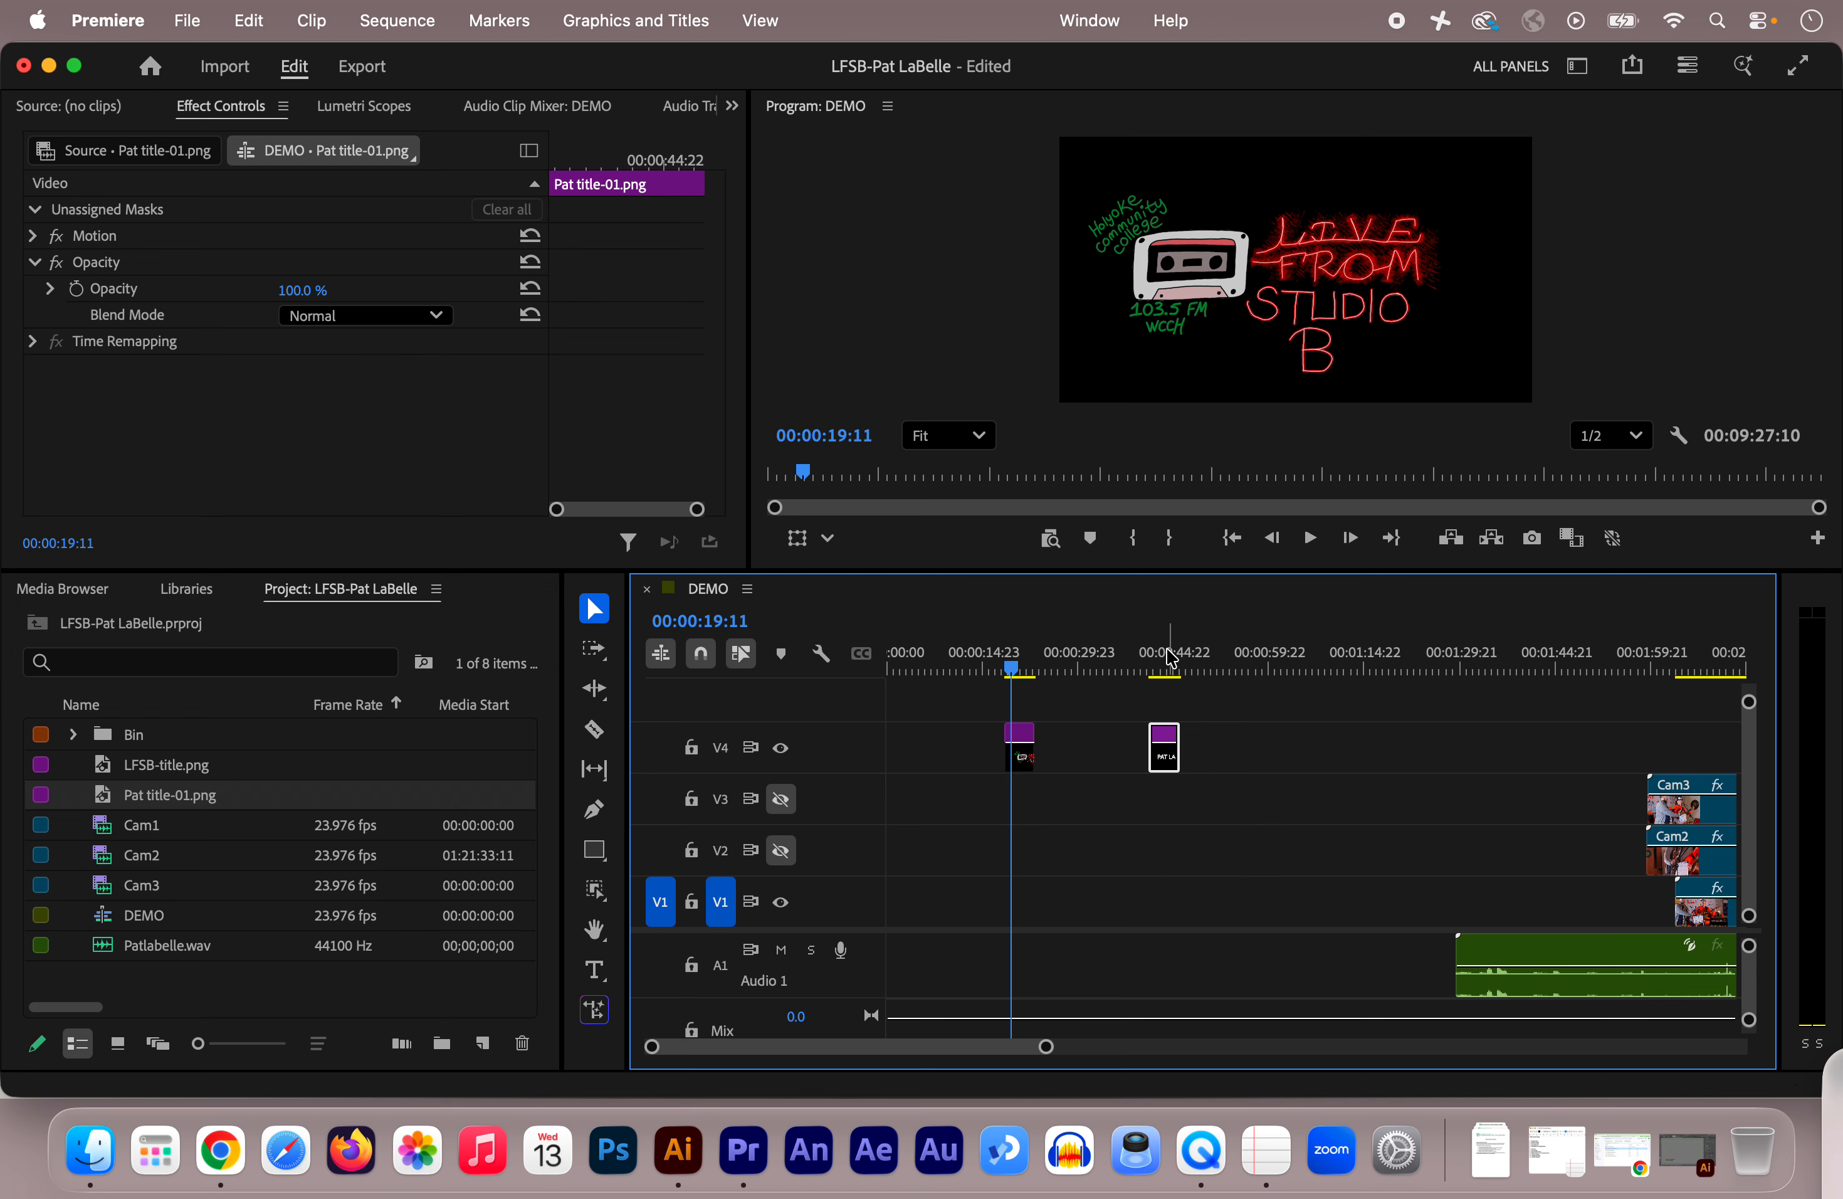
Step: Extend the LFSB-title clip on V4 to 00:00:15:19, then preview the Pat title at 00:00:43:02
click(1158, 666)
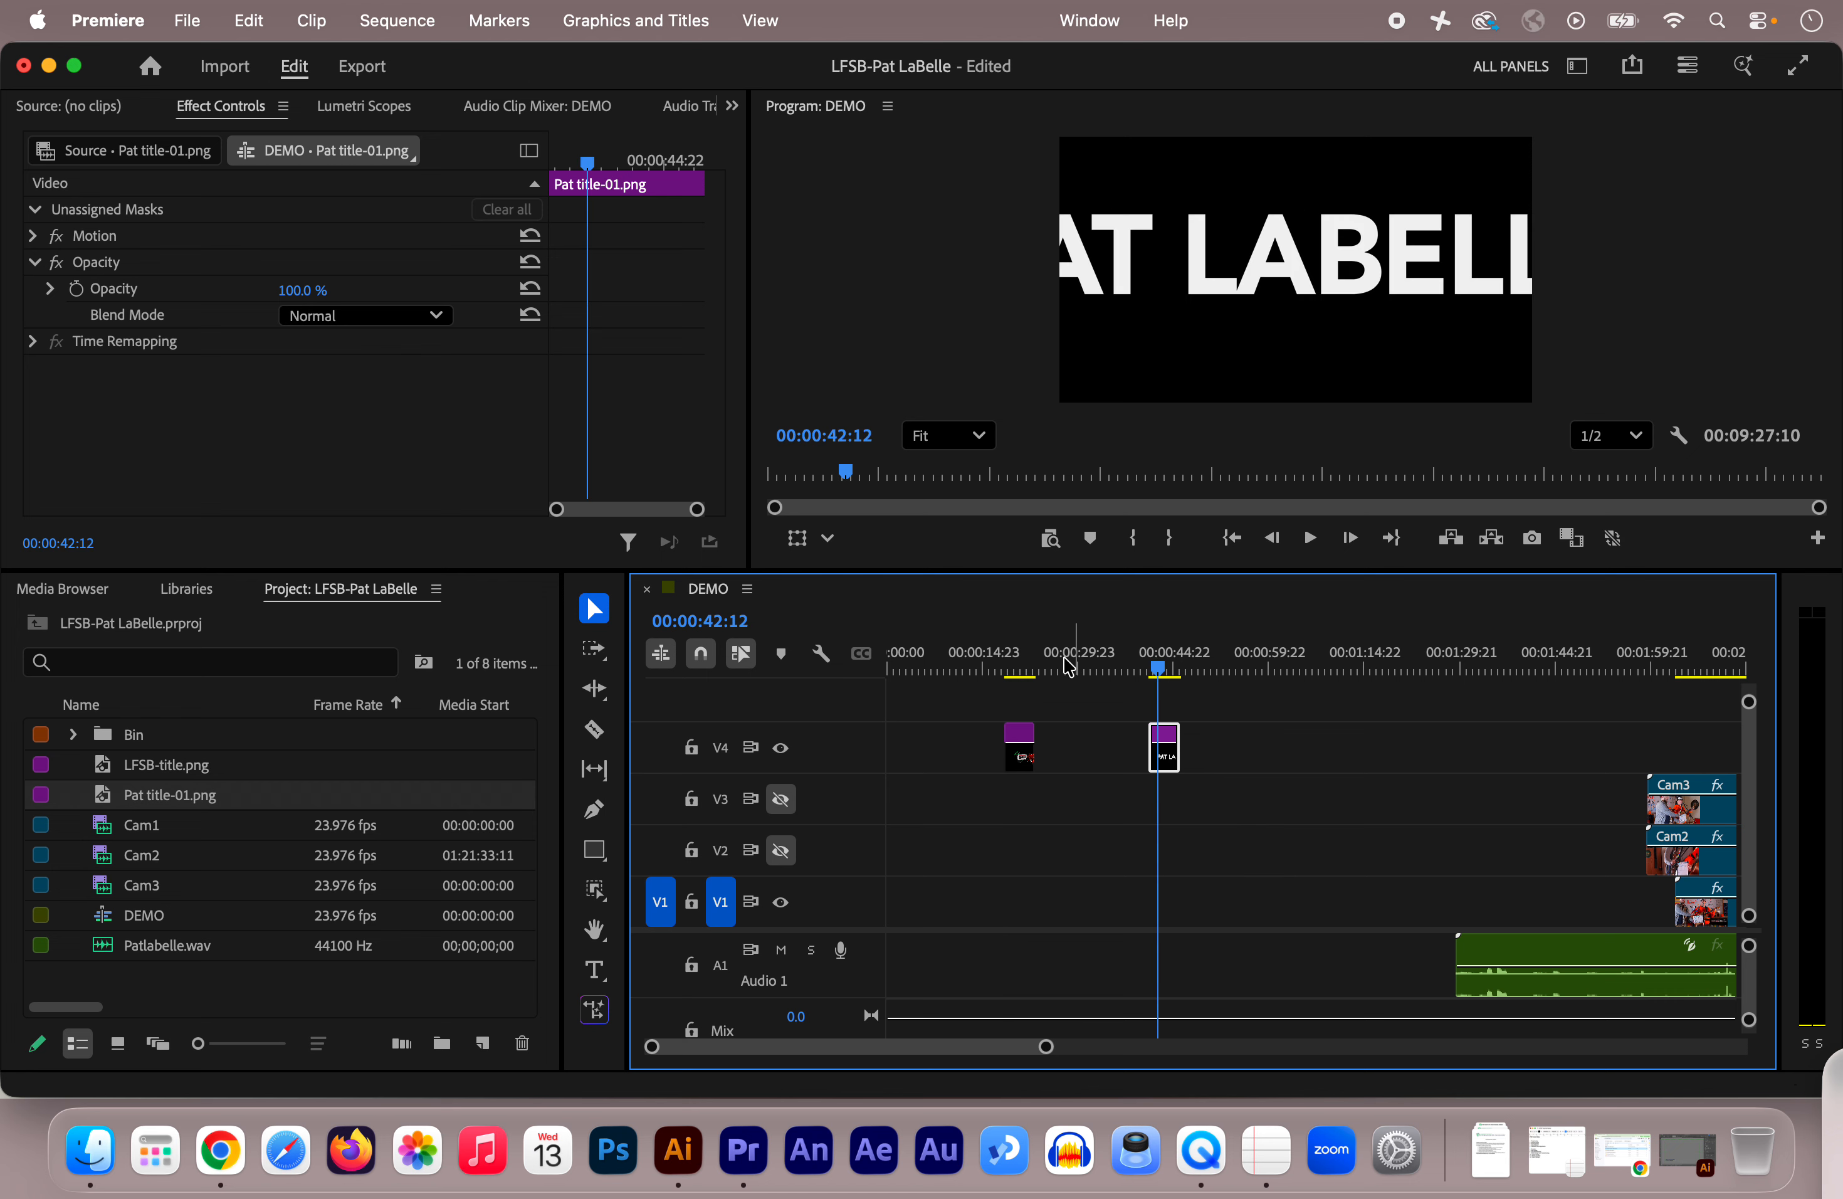
click(1014, 667)
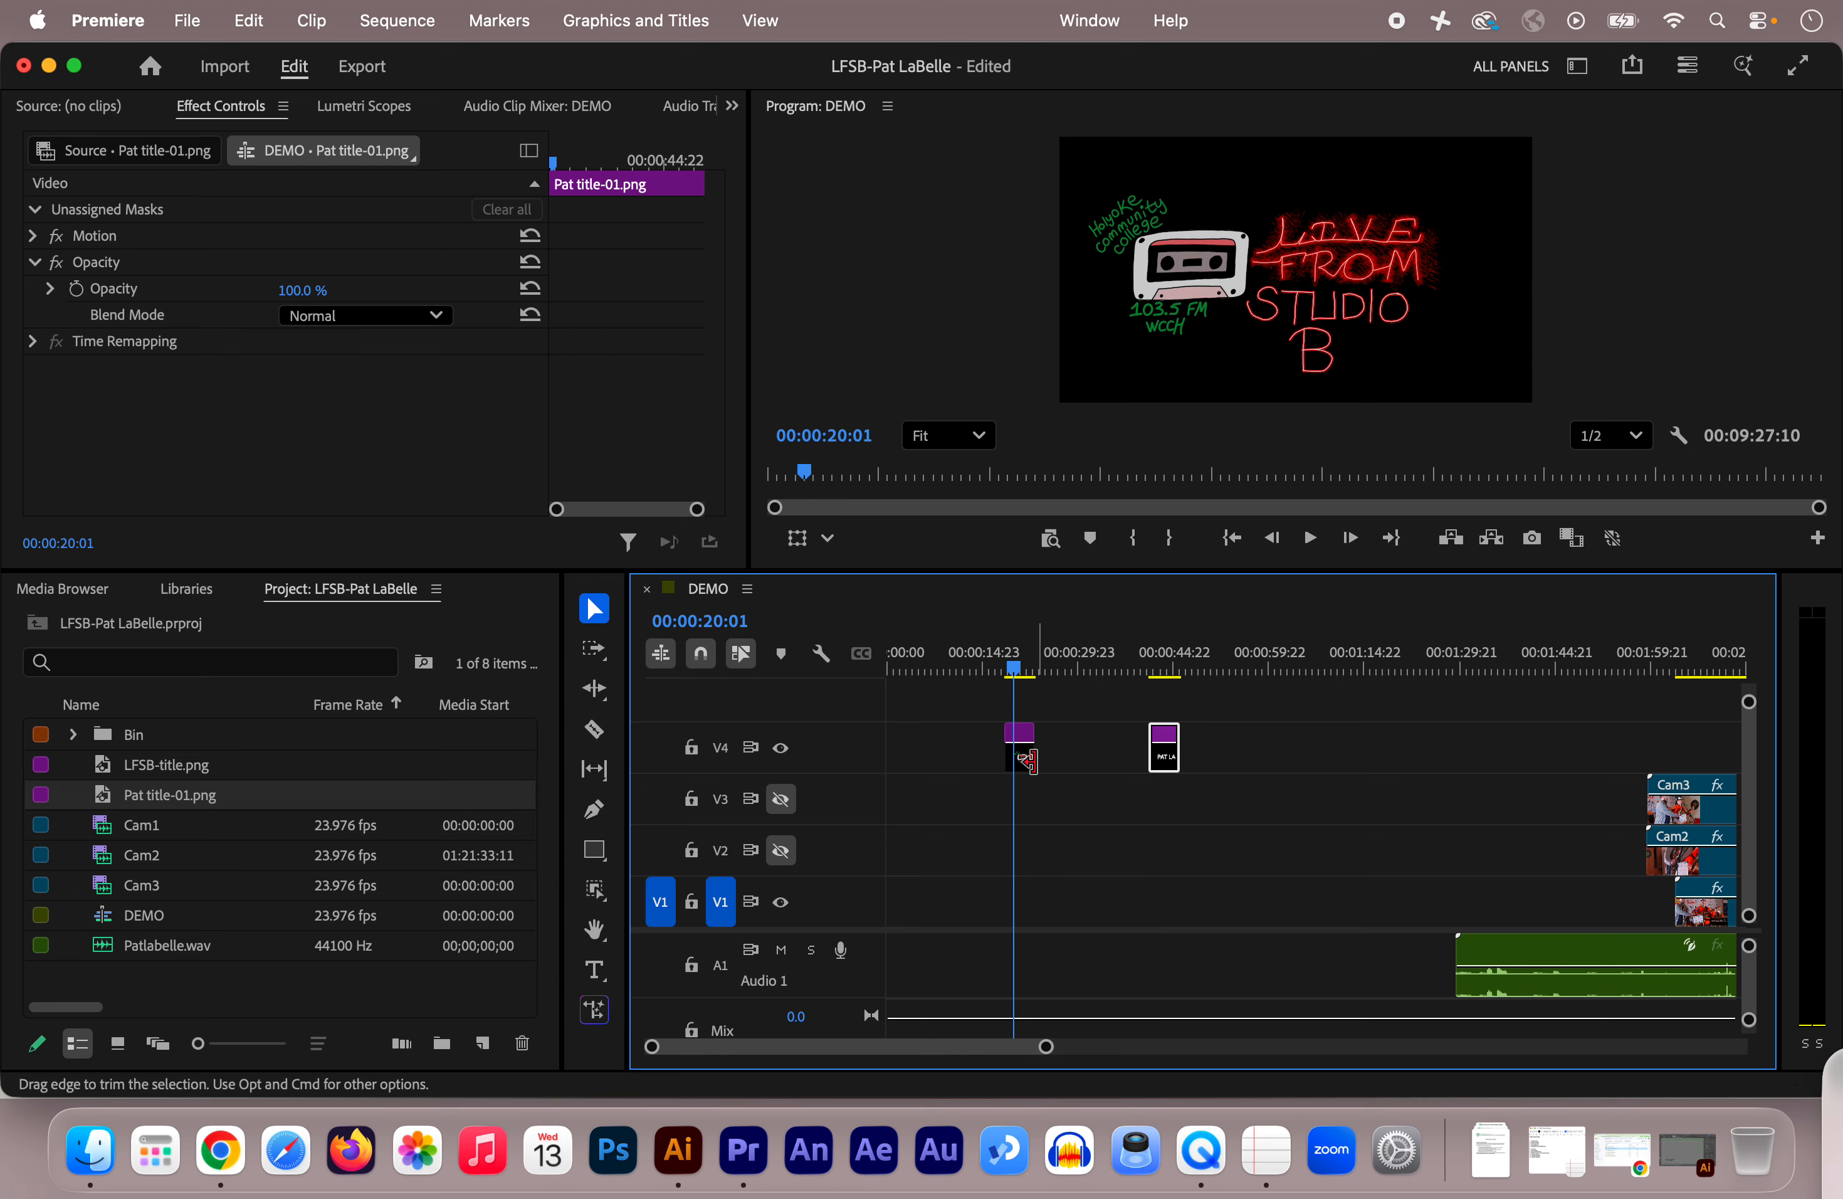
drag(1033, 759, 1098, 757)
click(1051, 667)
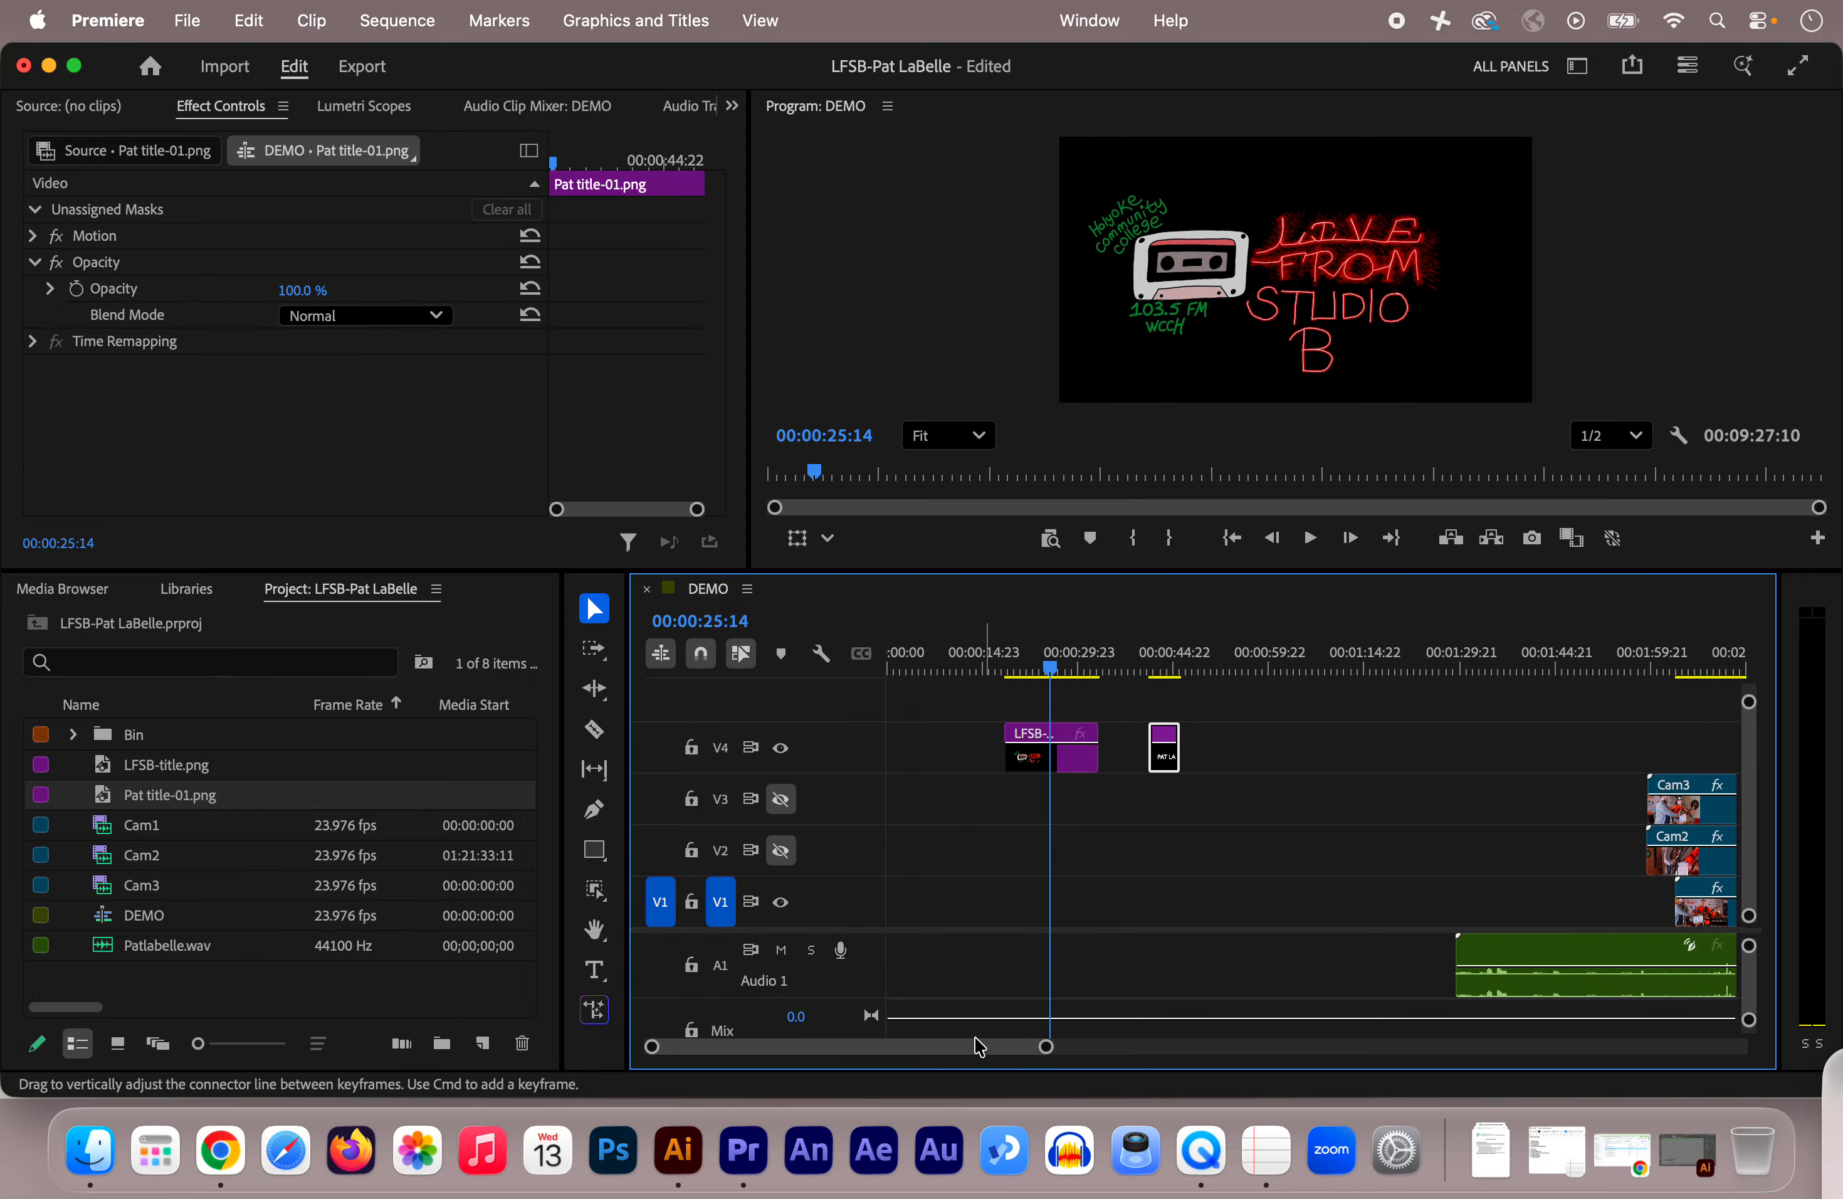
drag(974, 1051, 968, 1048)
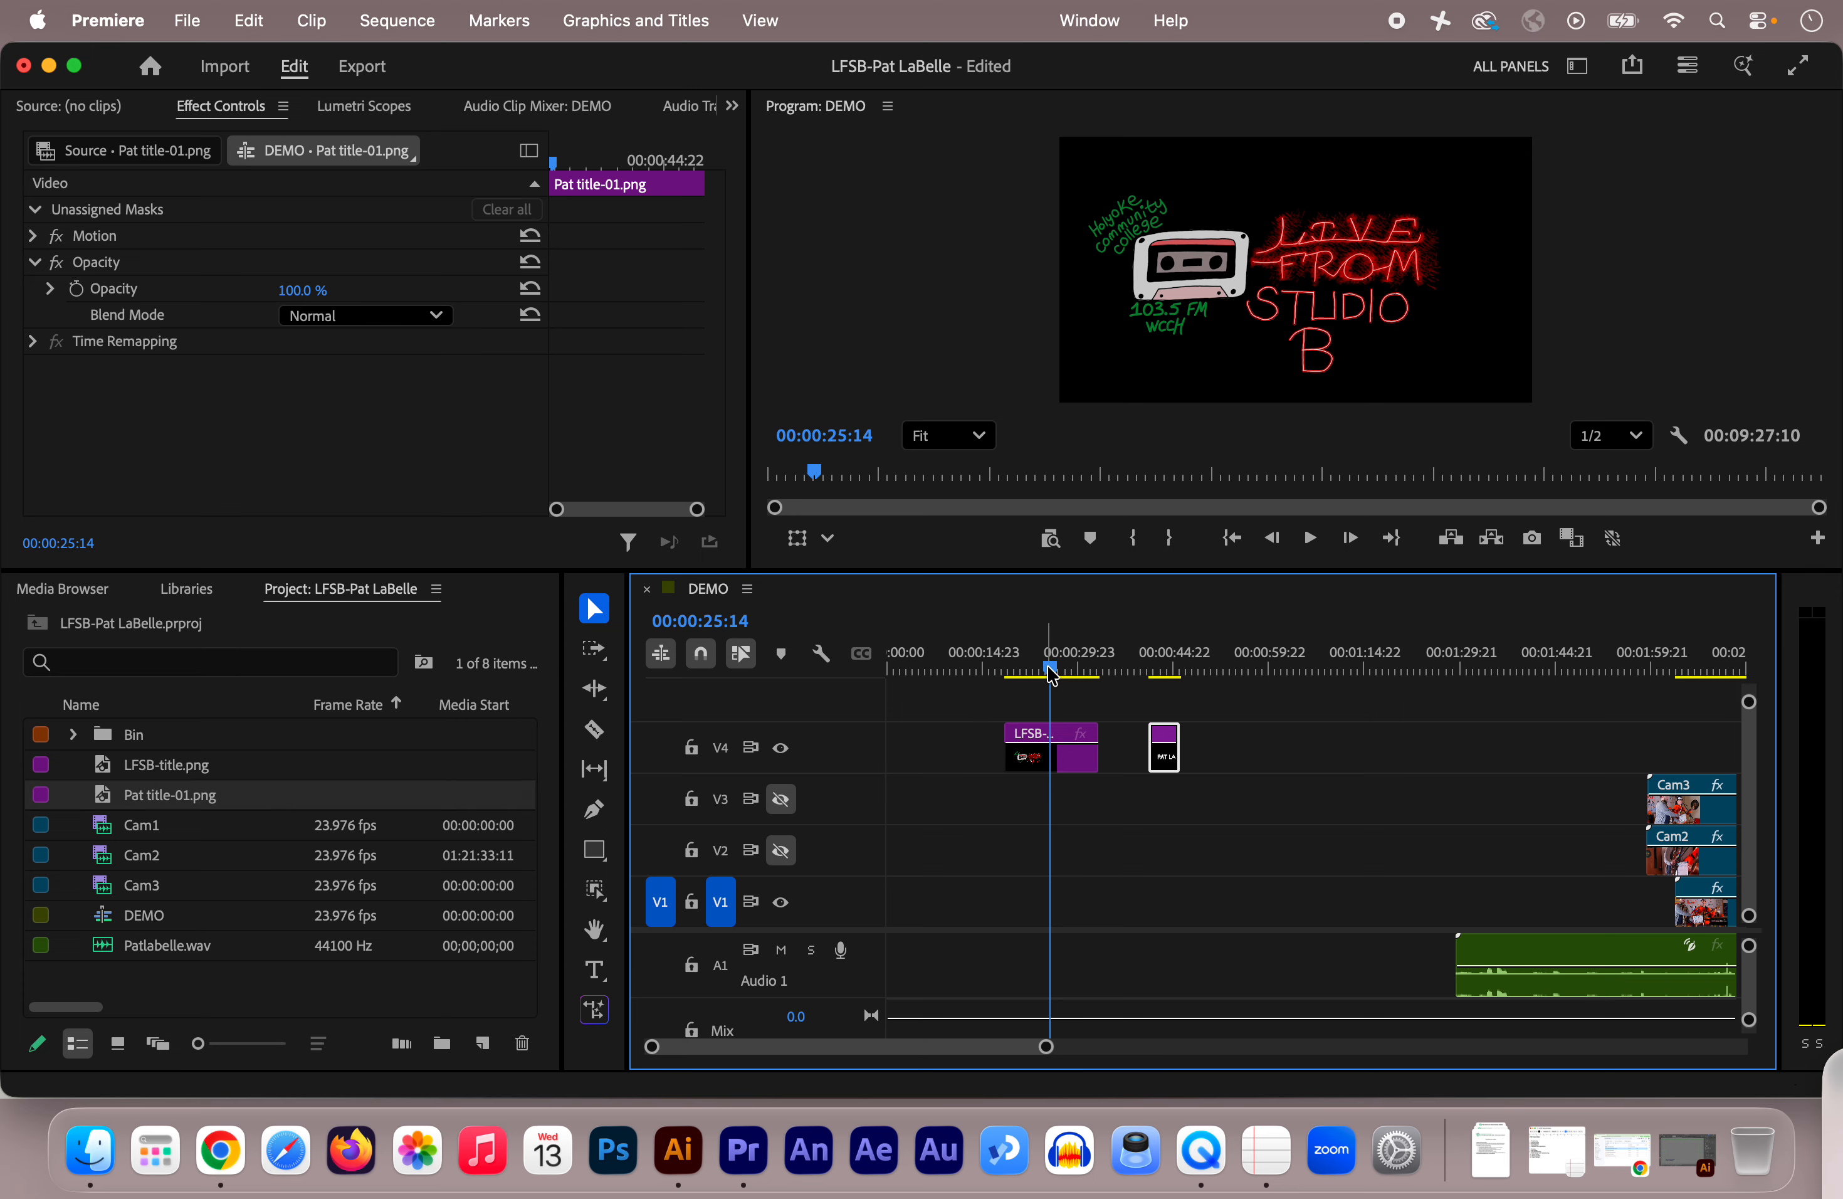
mouse_move(1051, 676)
mouse_down()
mouse_move(1007, 677)
mouse_move(1035, 677)
mouse_up()
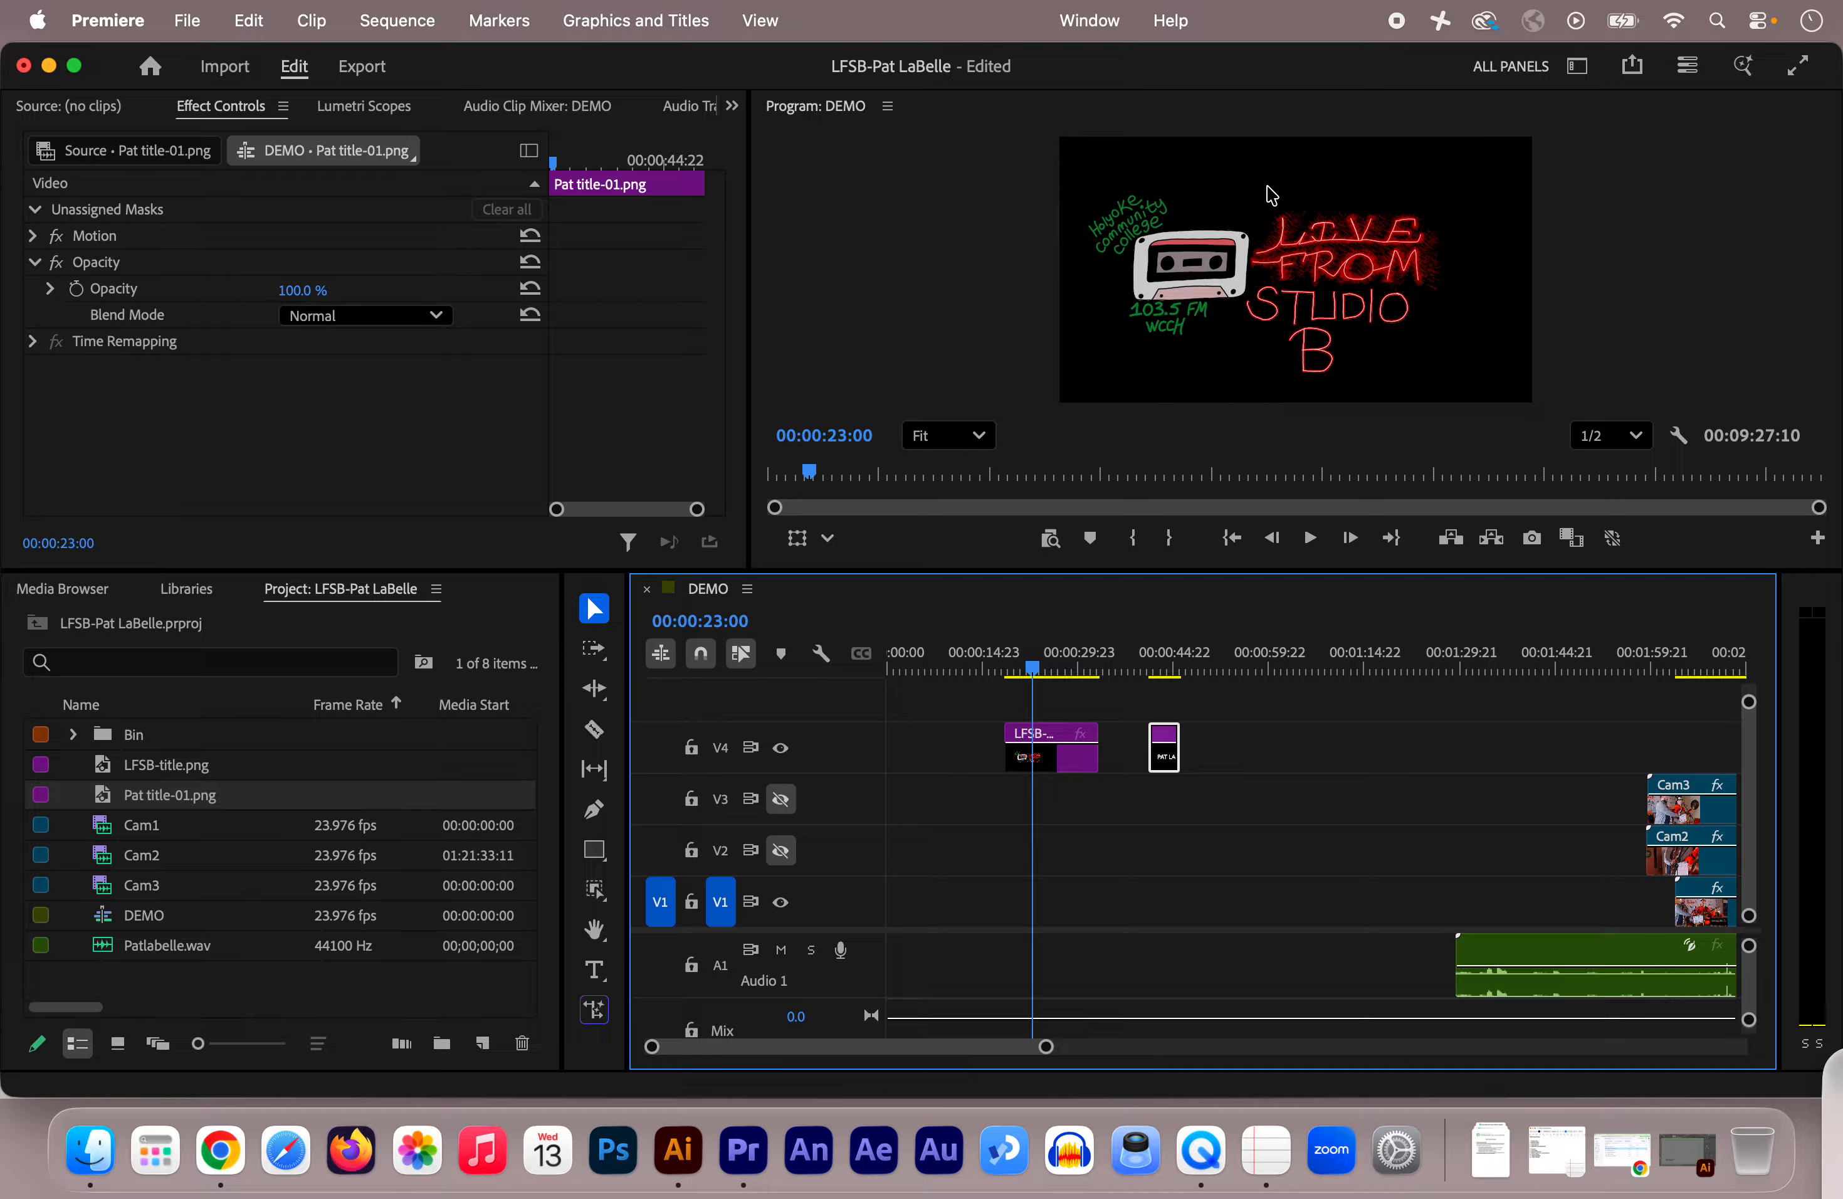
click(1163, 640)
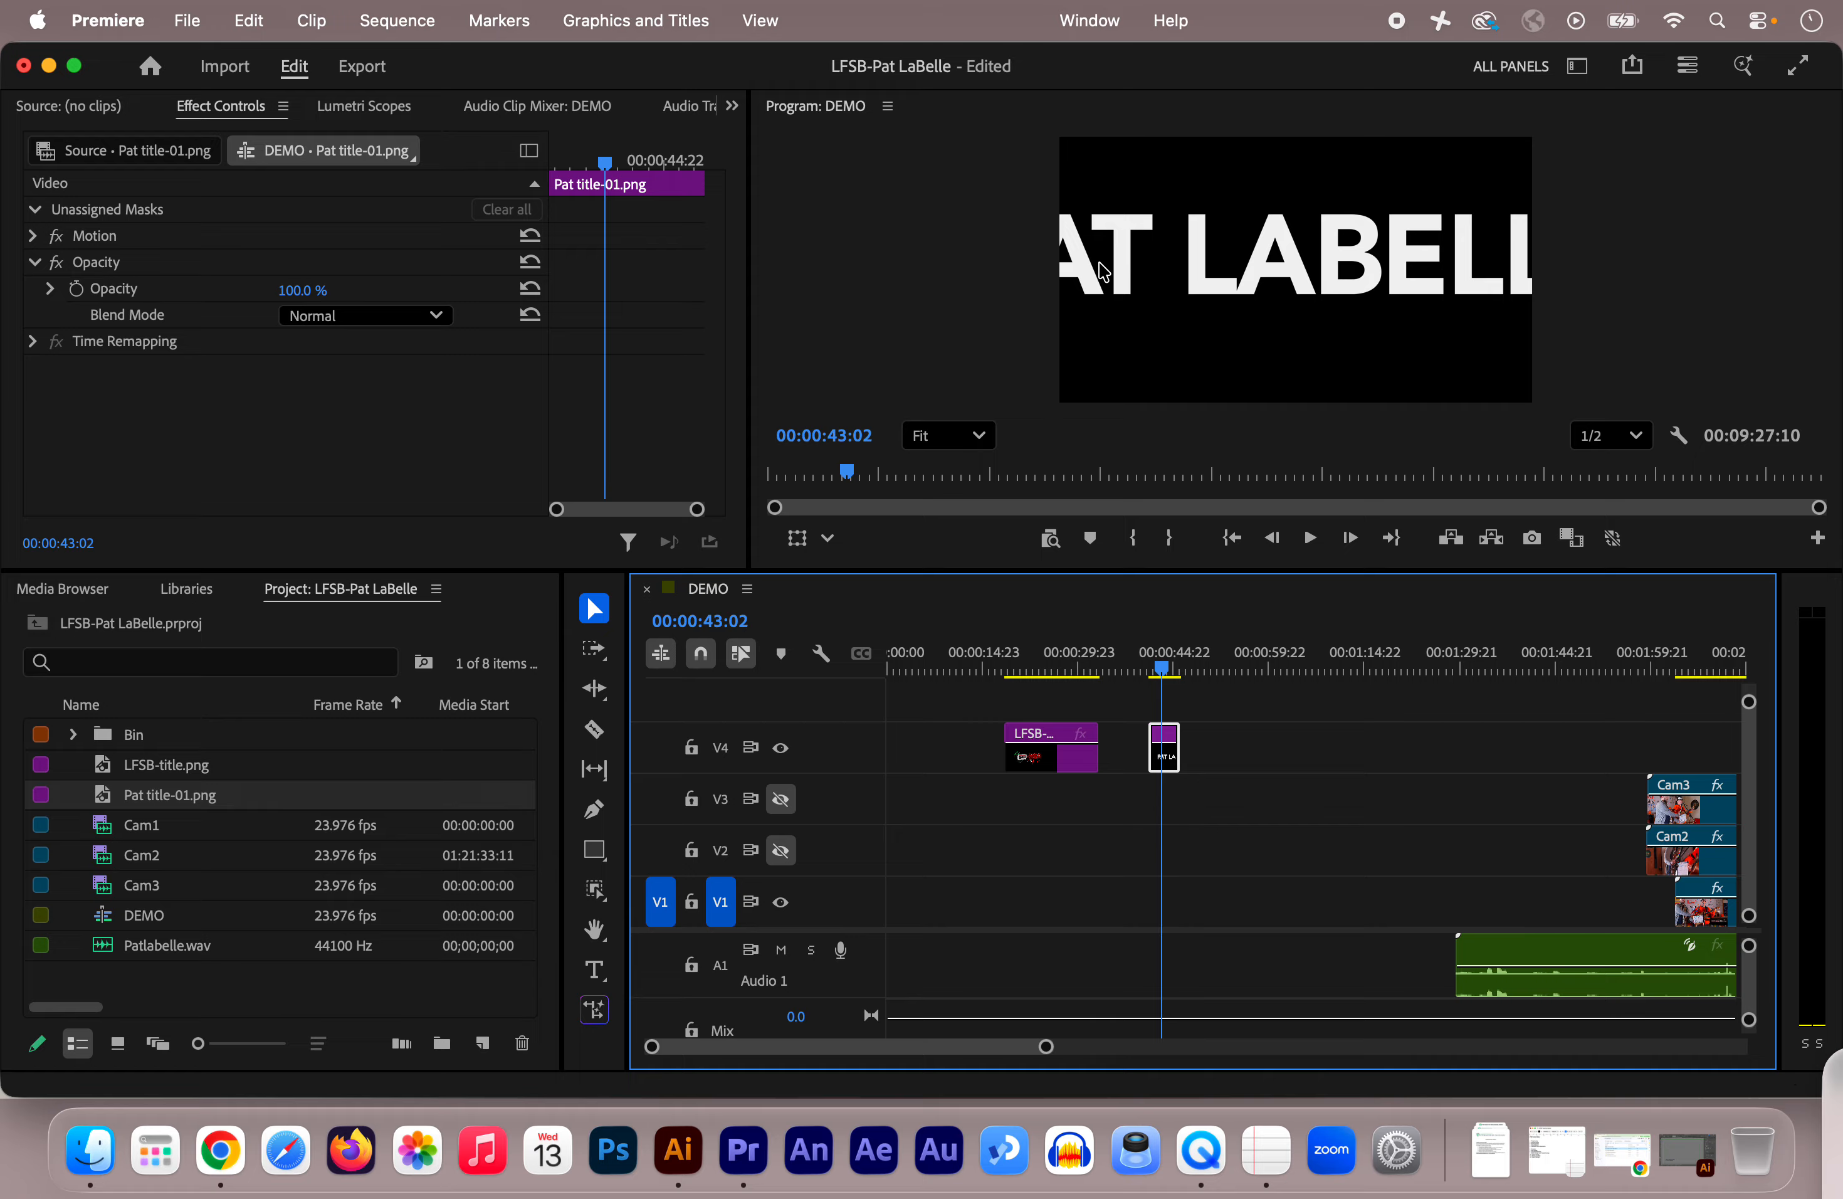
Step: Expand Motion for the Pat title clip, showing Scale 100 and Anchor Point 4000 × 2250
click(35, 235)
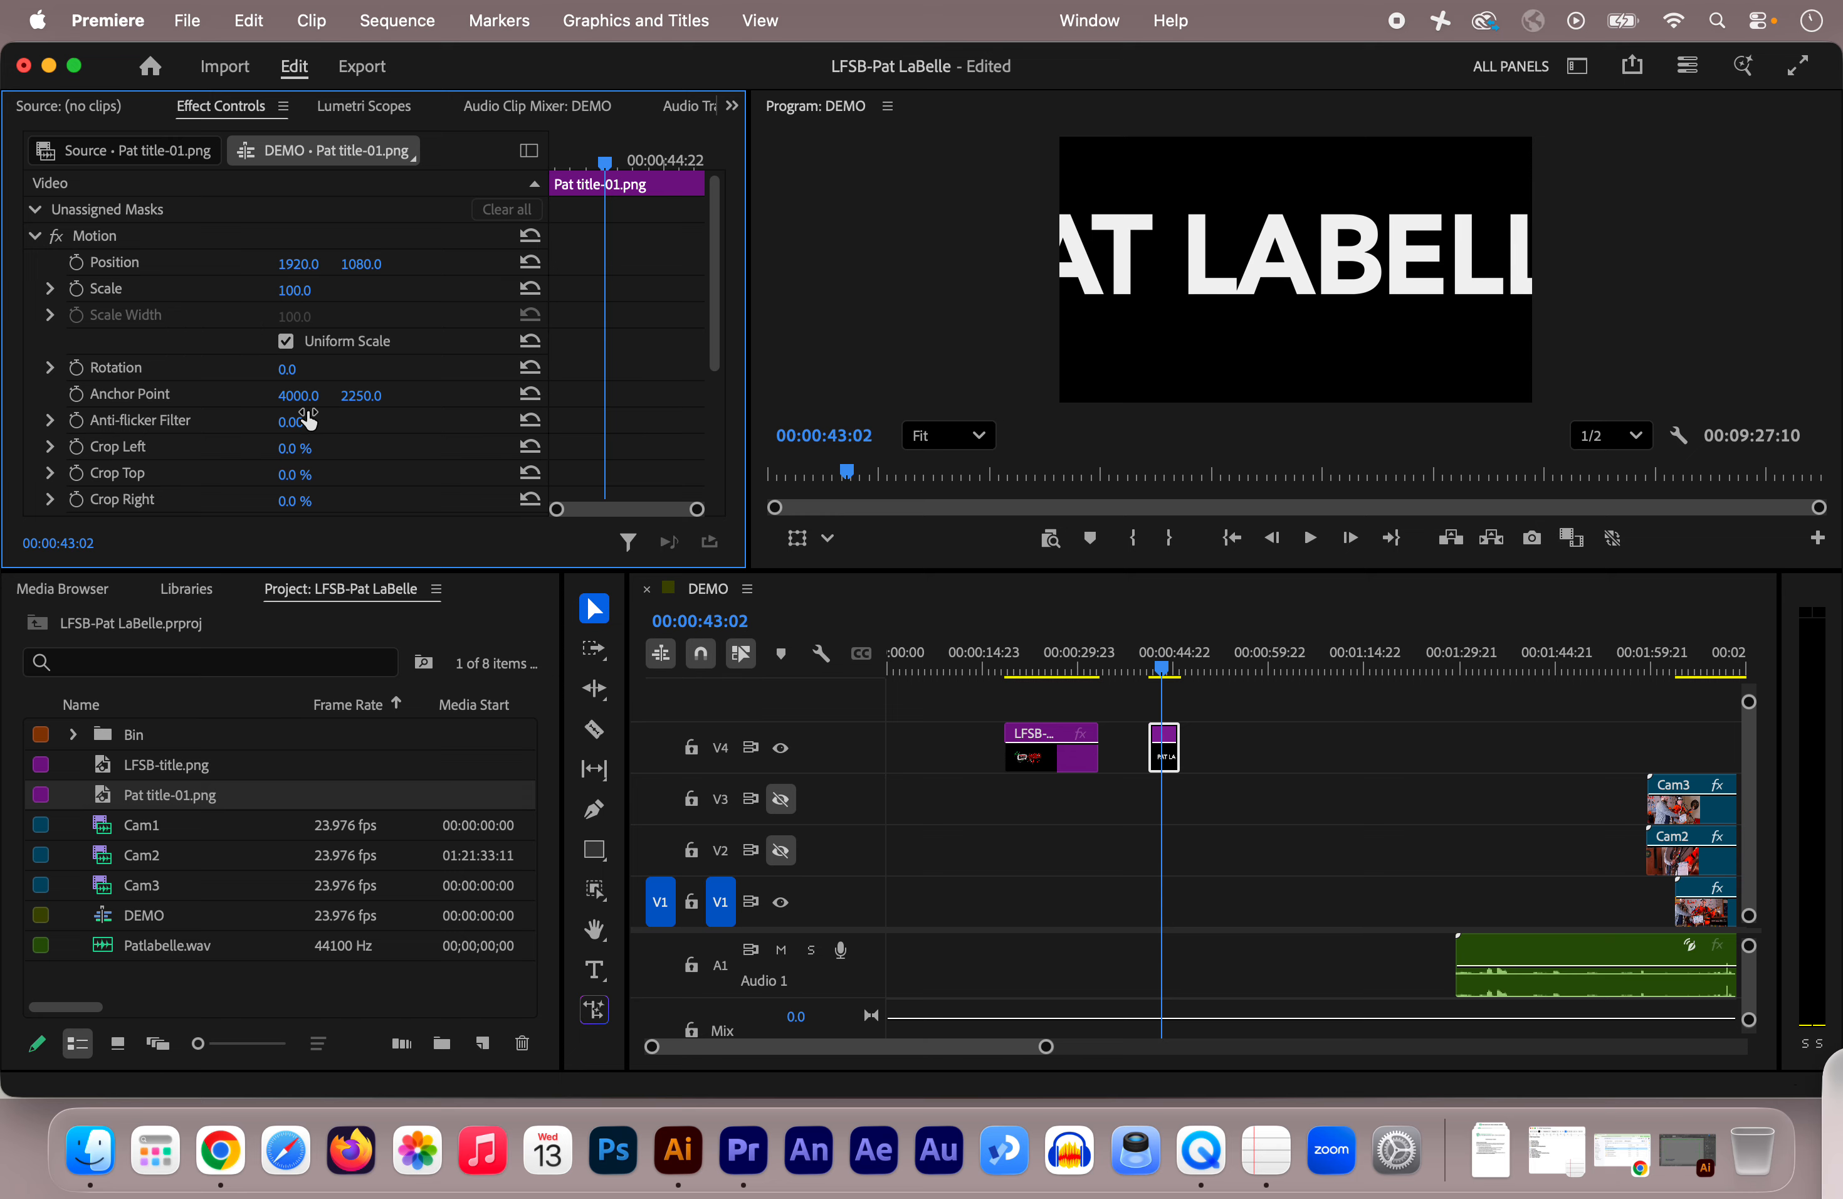
click(1712, 815)
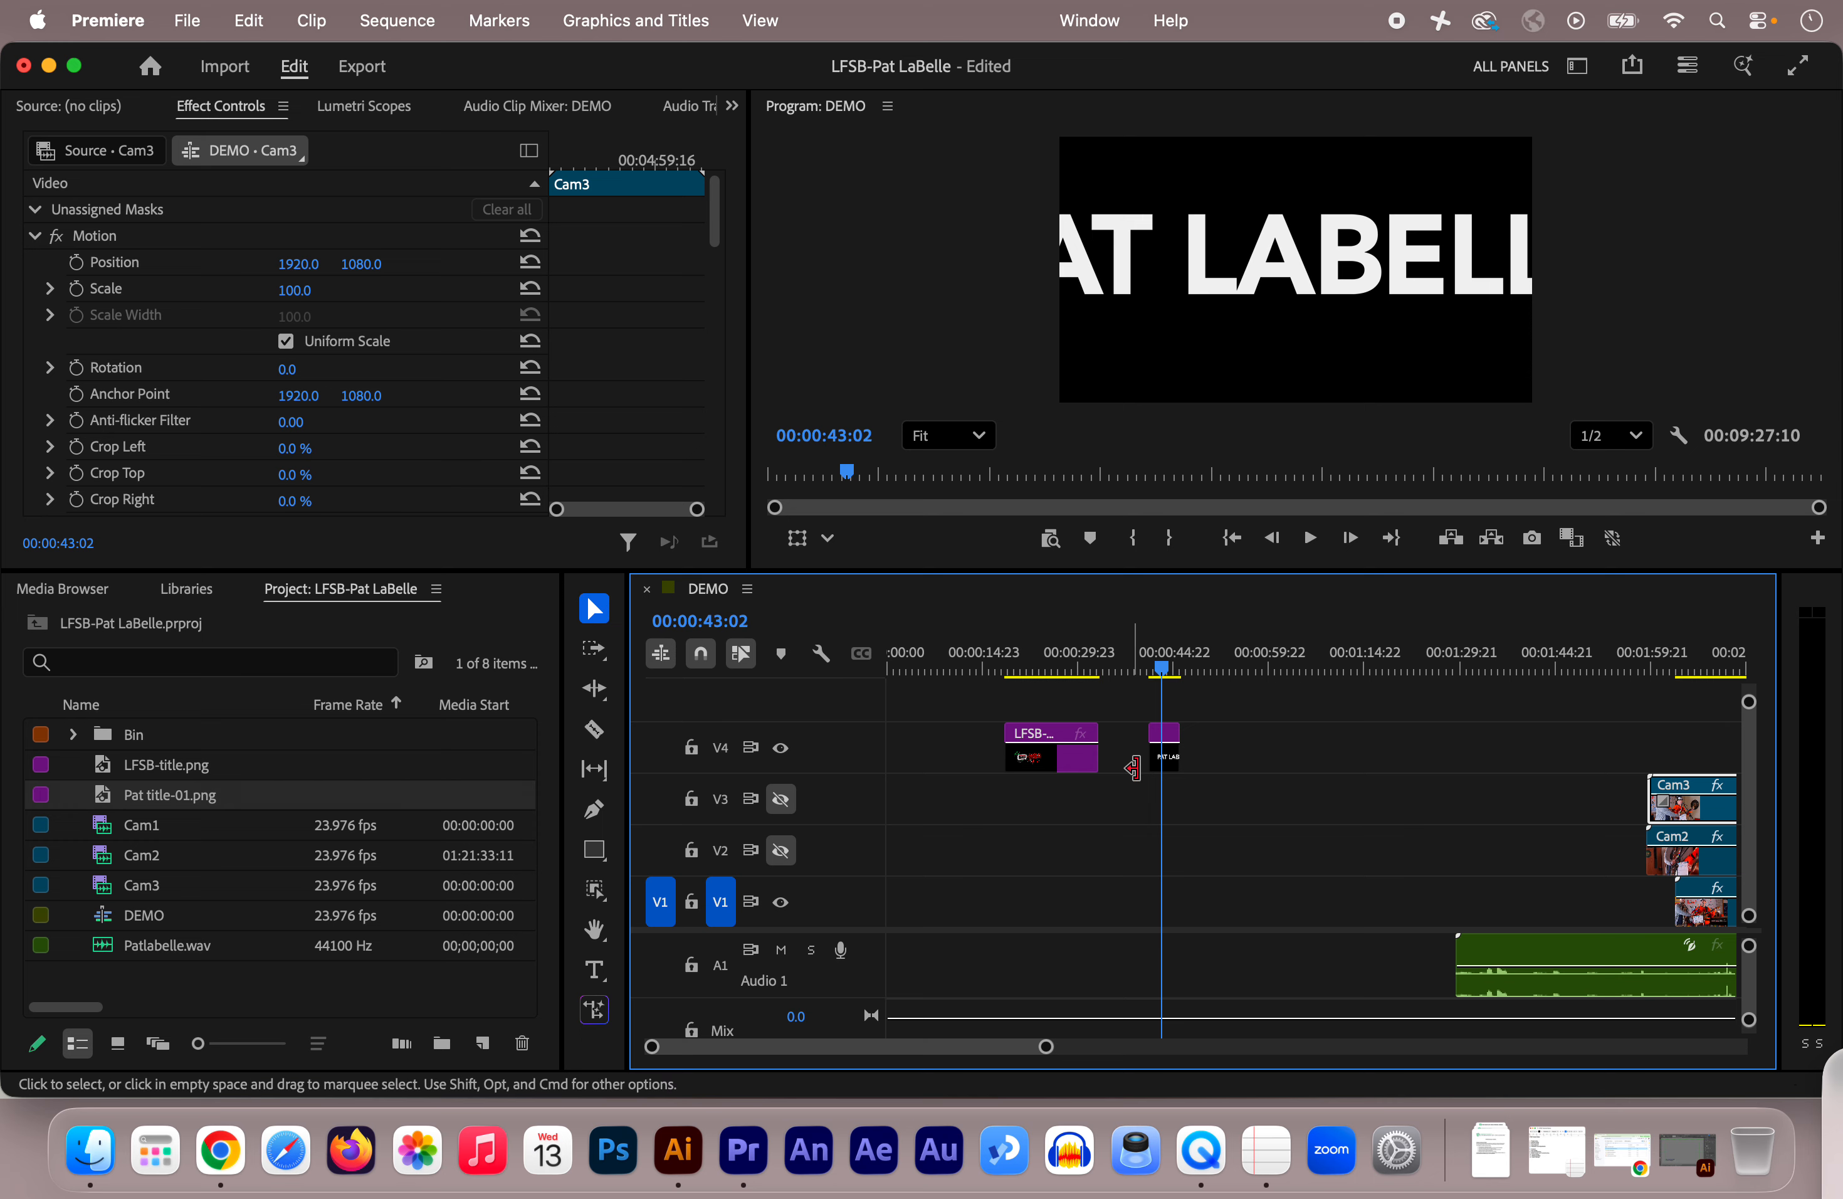
click(1169, 767)
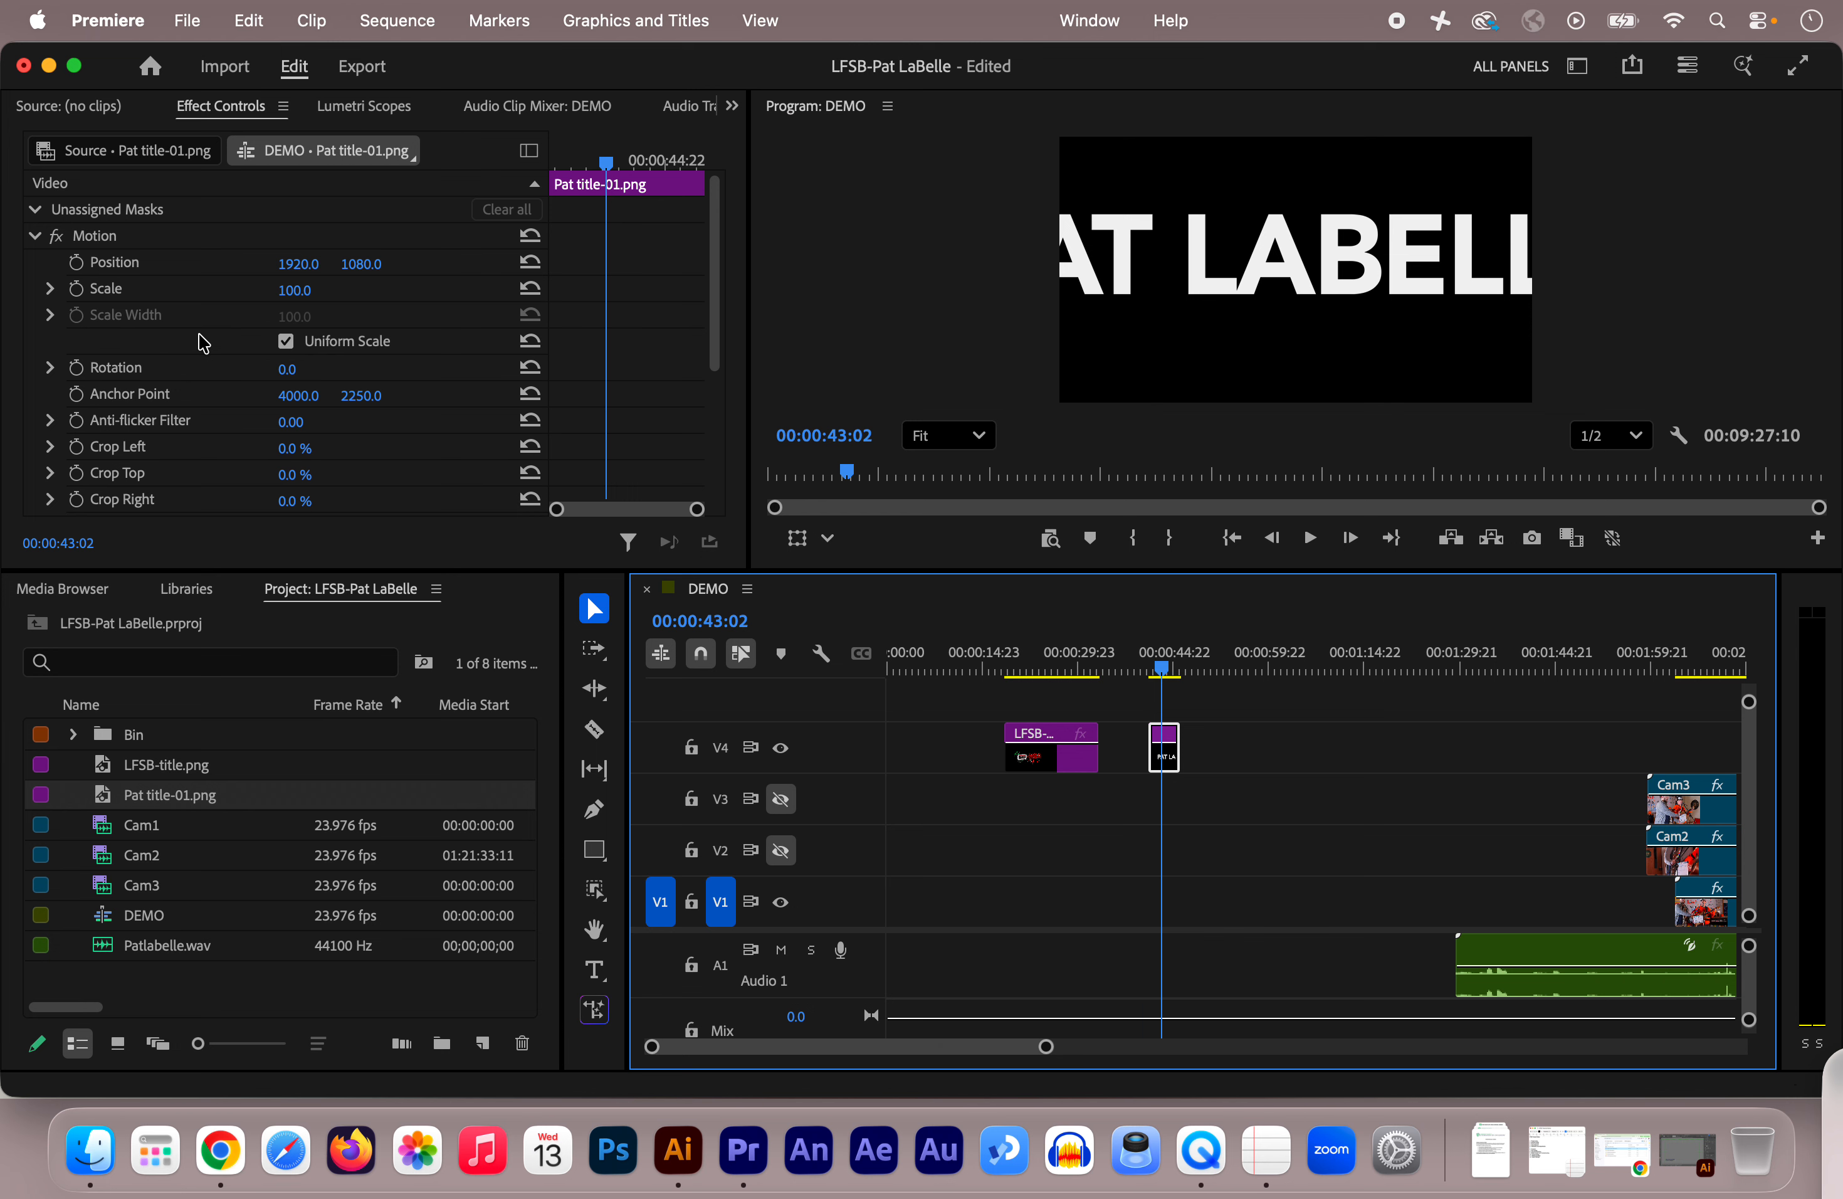
scroll(203, 342, down, 5)
scroll(204, 343, up, 5)
scroll(210, 287, down, 5)
scroll(204, 265, up, 5)
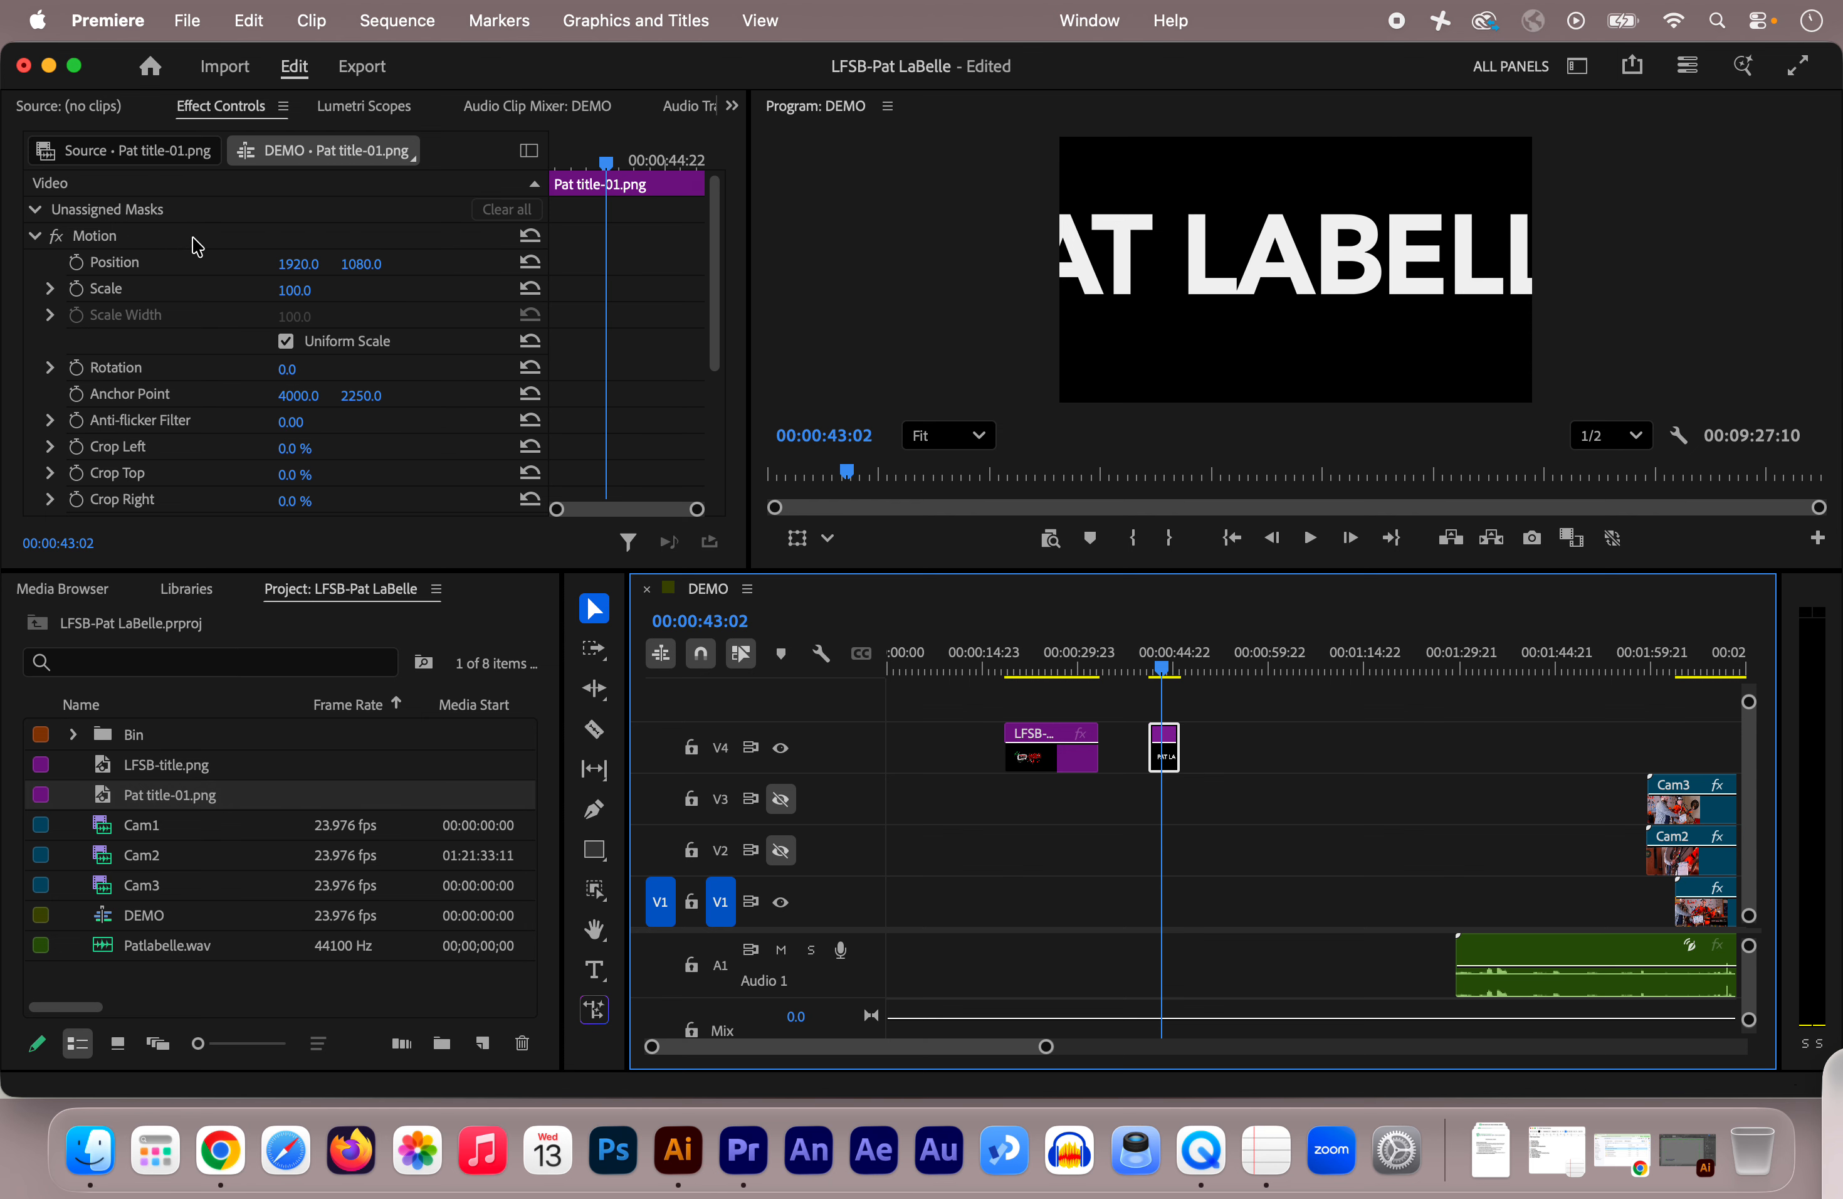
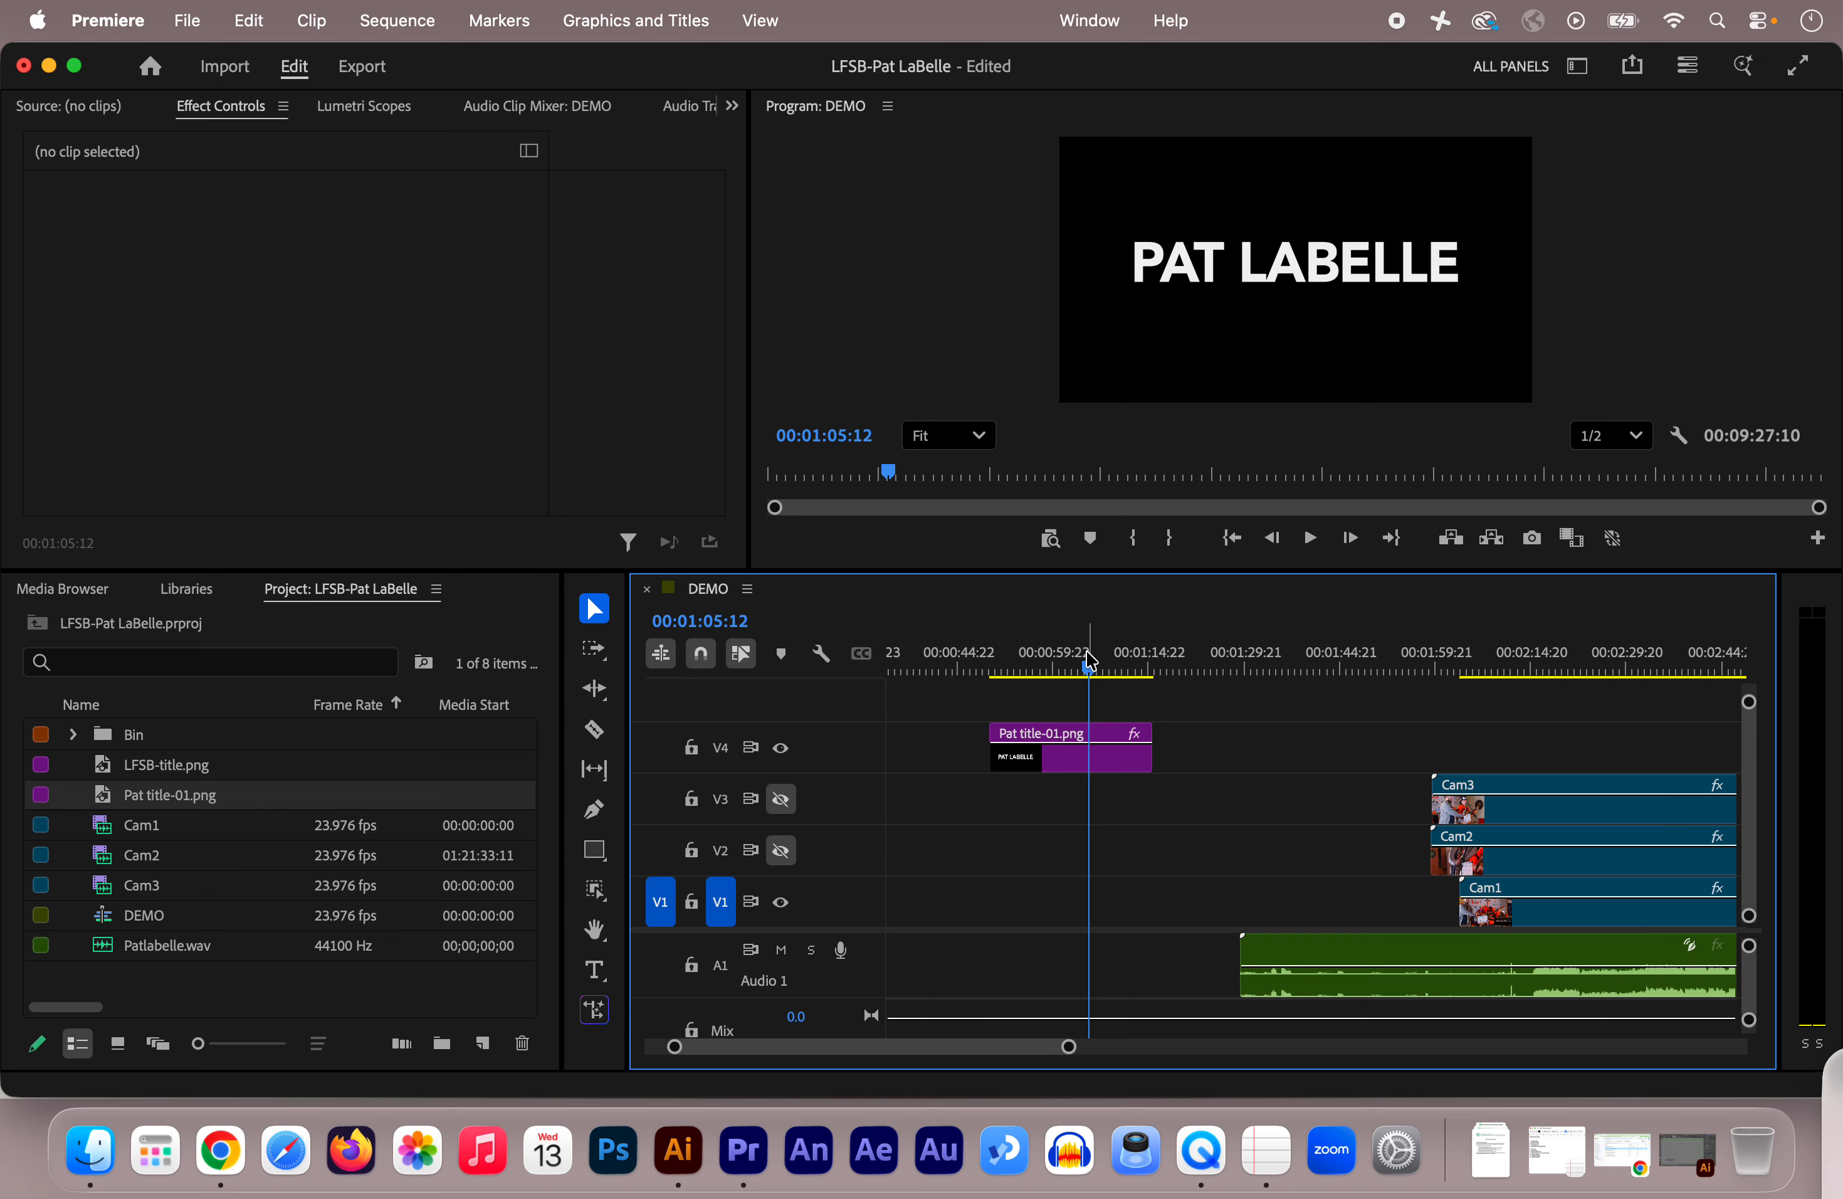
Step: Re-enable output on V3 and V2, and slide Pat title-01.png later on V4 over the footage
click(780, 799)
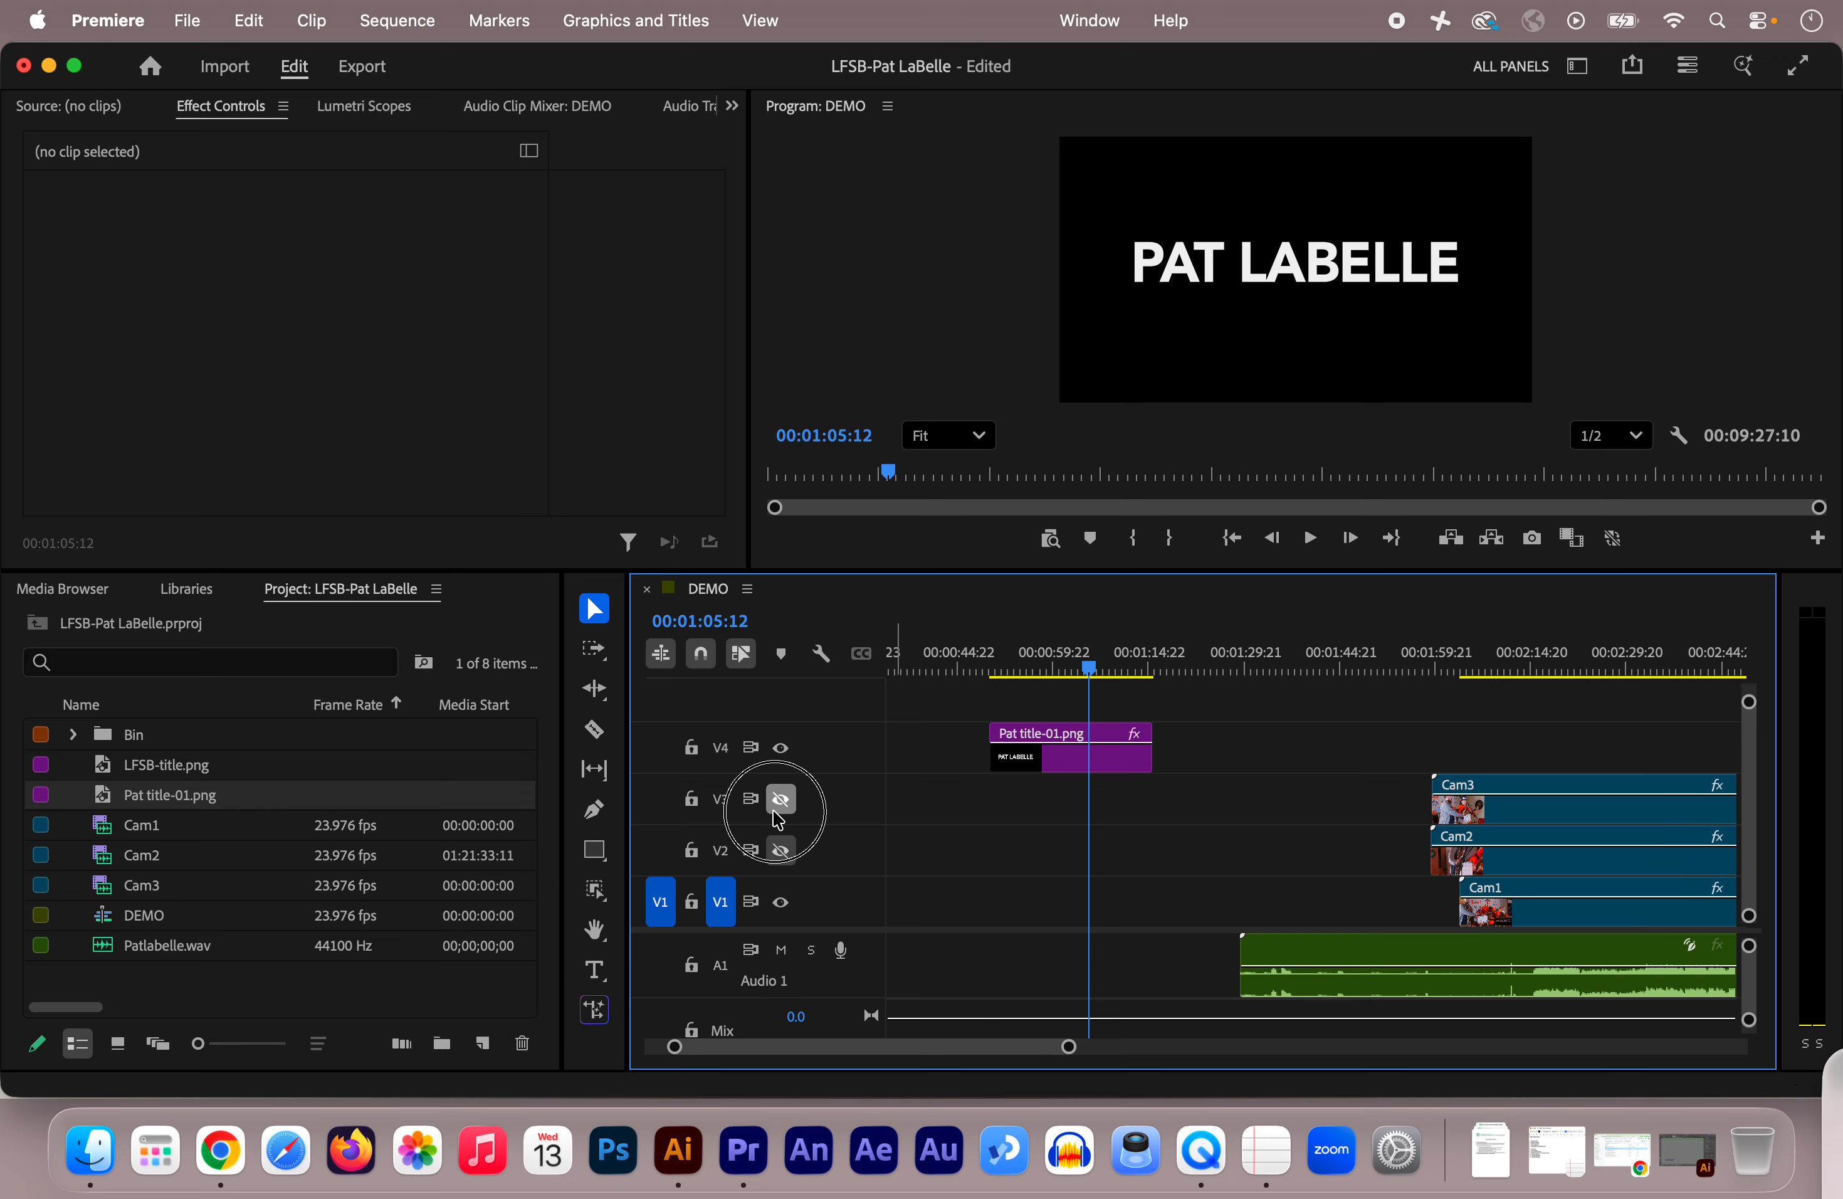
click(781, 850)
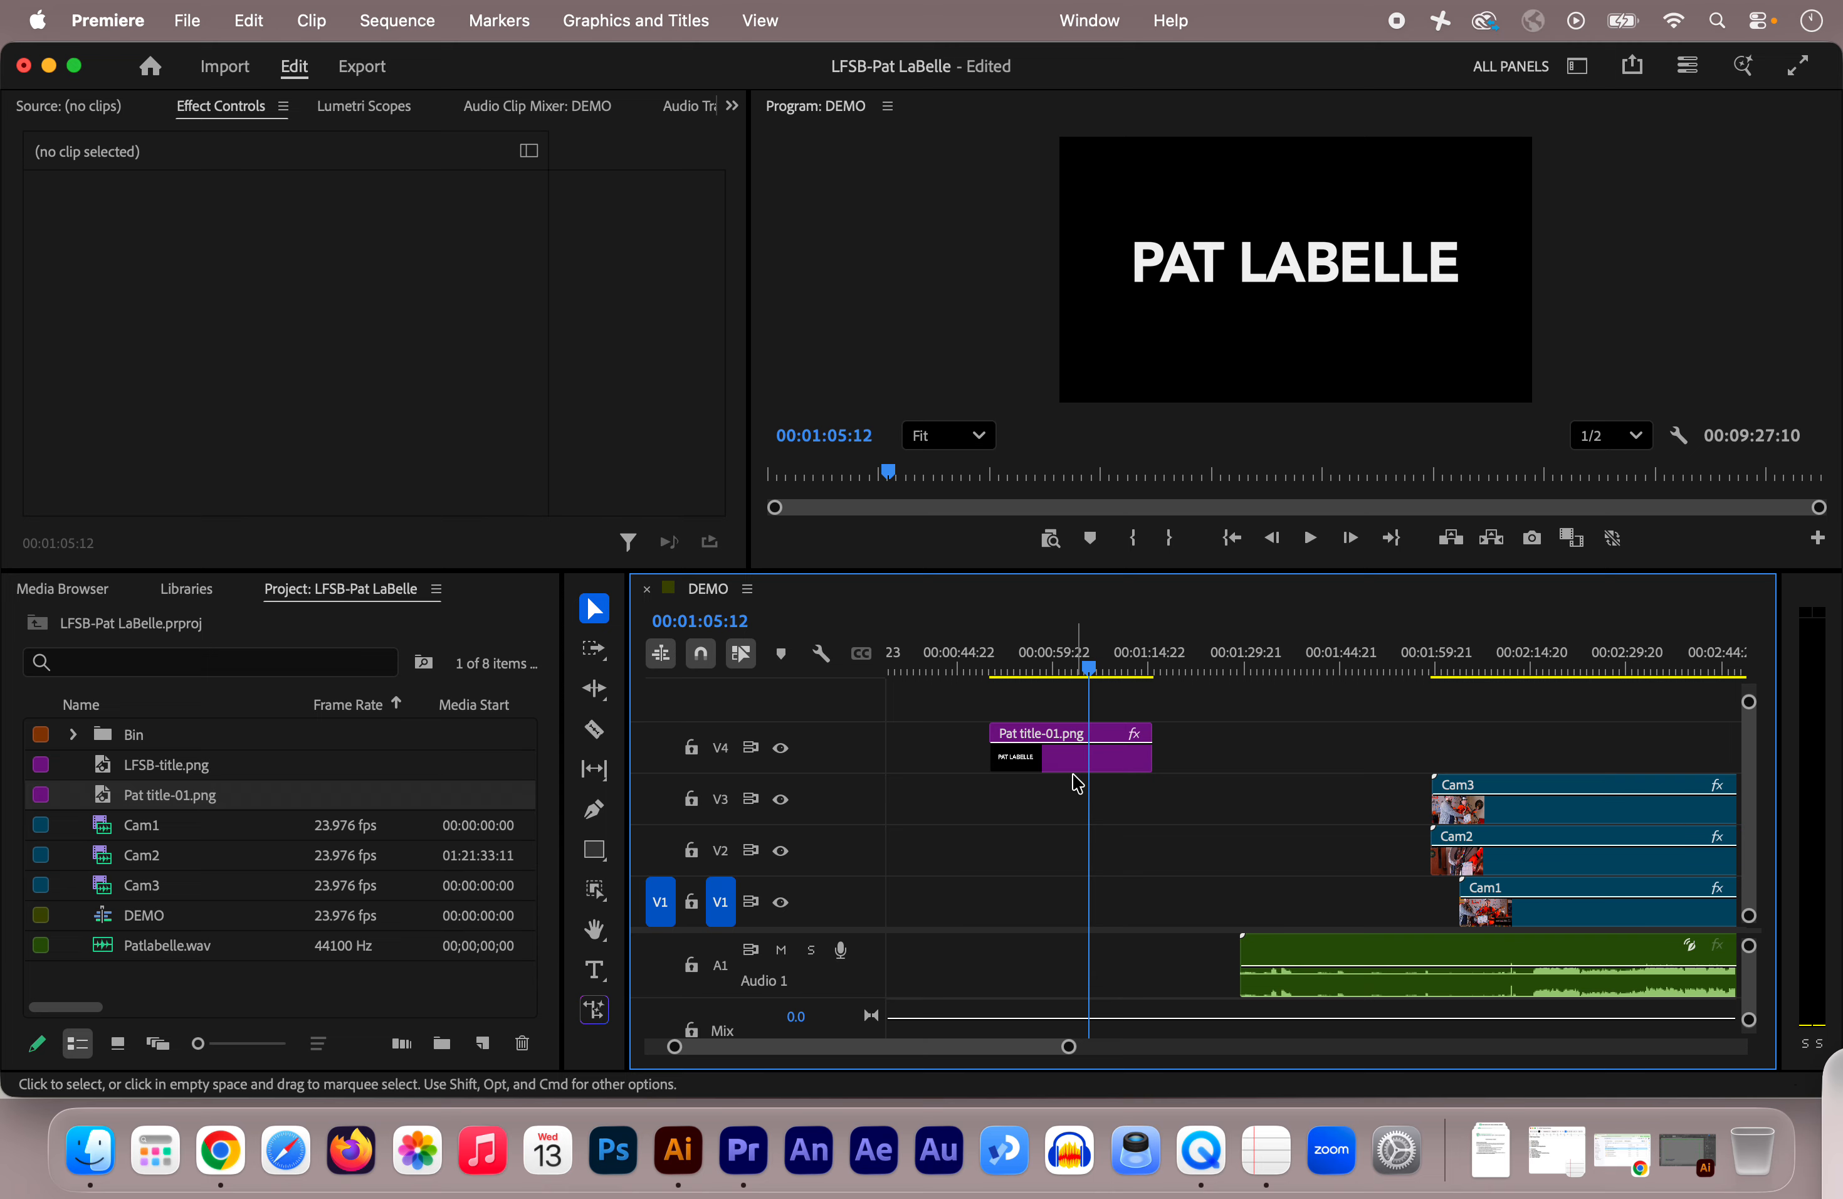
drag(1078, 772, 1521, 773)
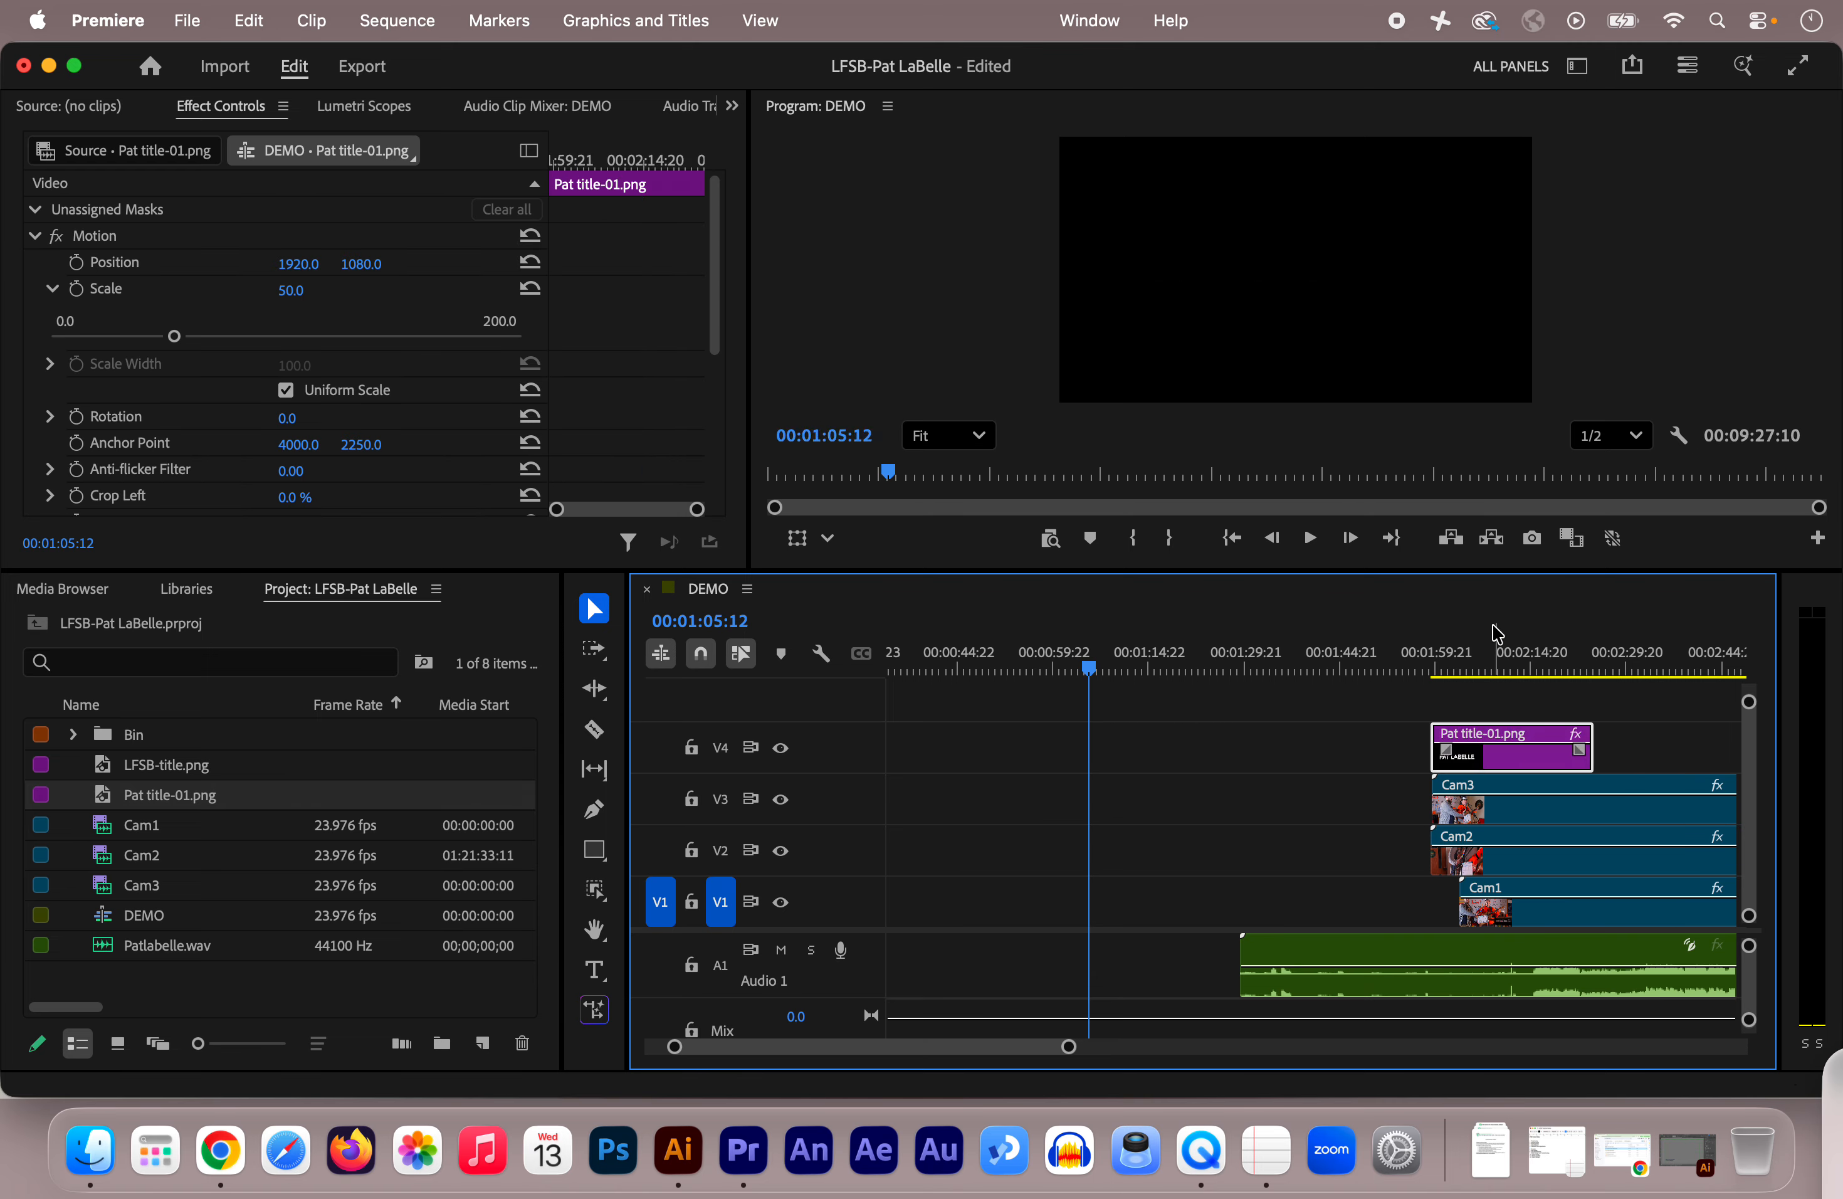
click(1492, 652)
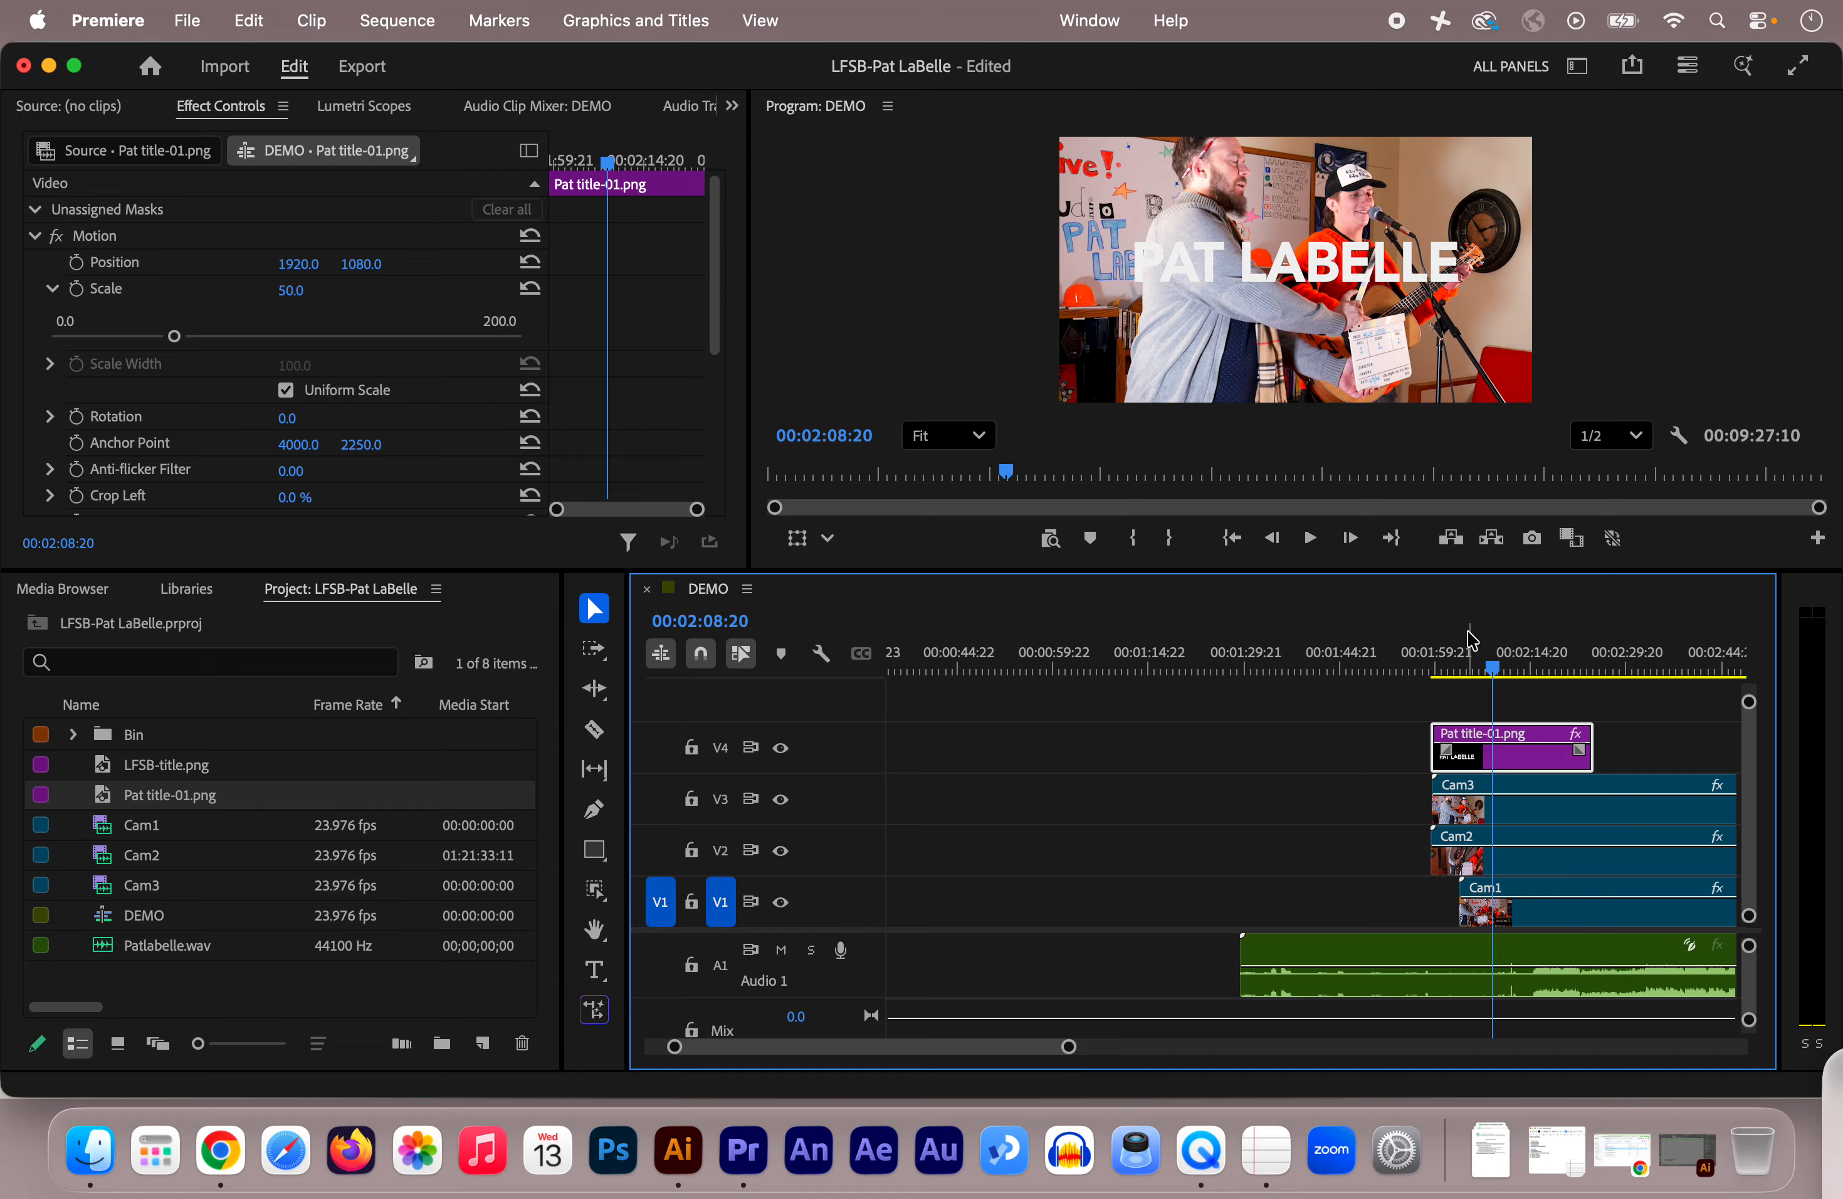
drag(941, 1047, 926, 1058)
Step: Place LFSB-title.png on V4 at 00:01:59:06, with Pat title-01.png shifted later to follow it
drag(977, 749, 1637, 710)
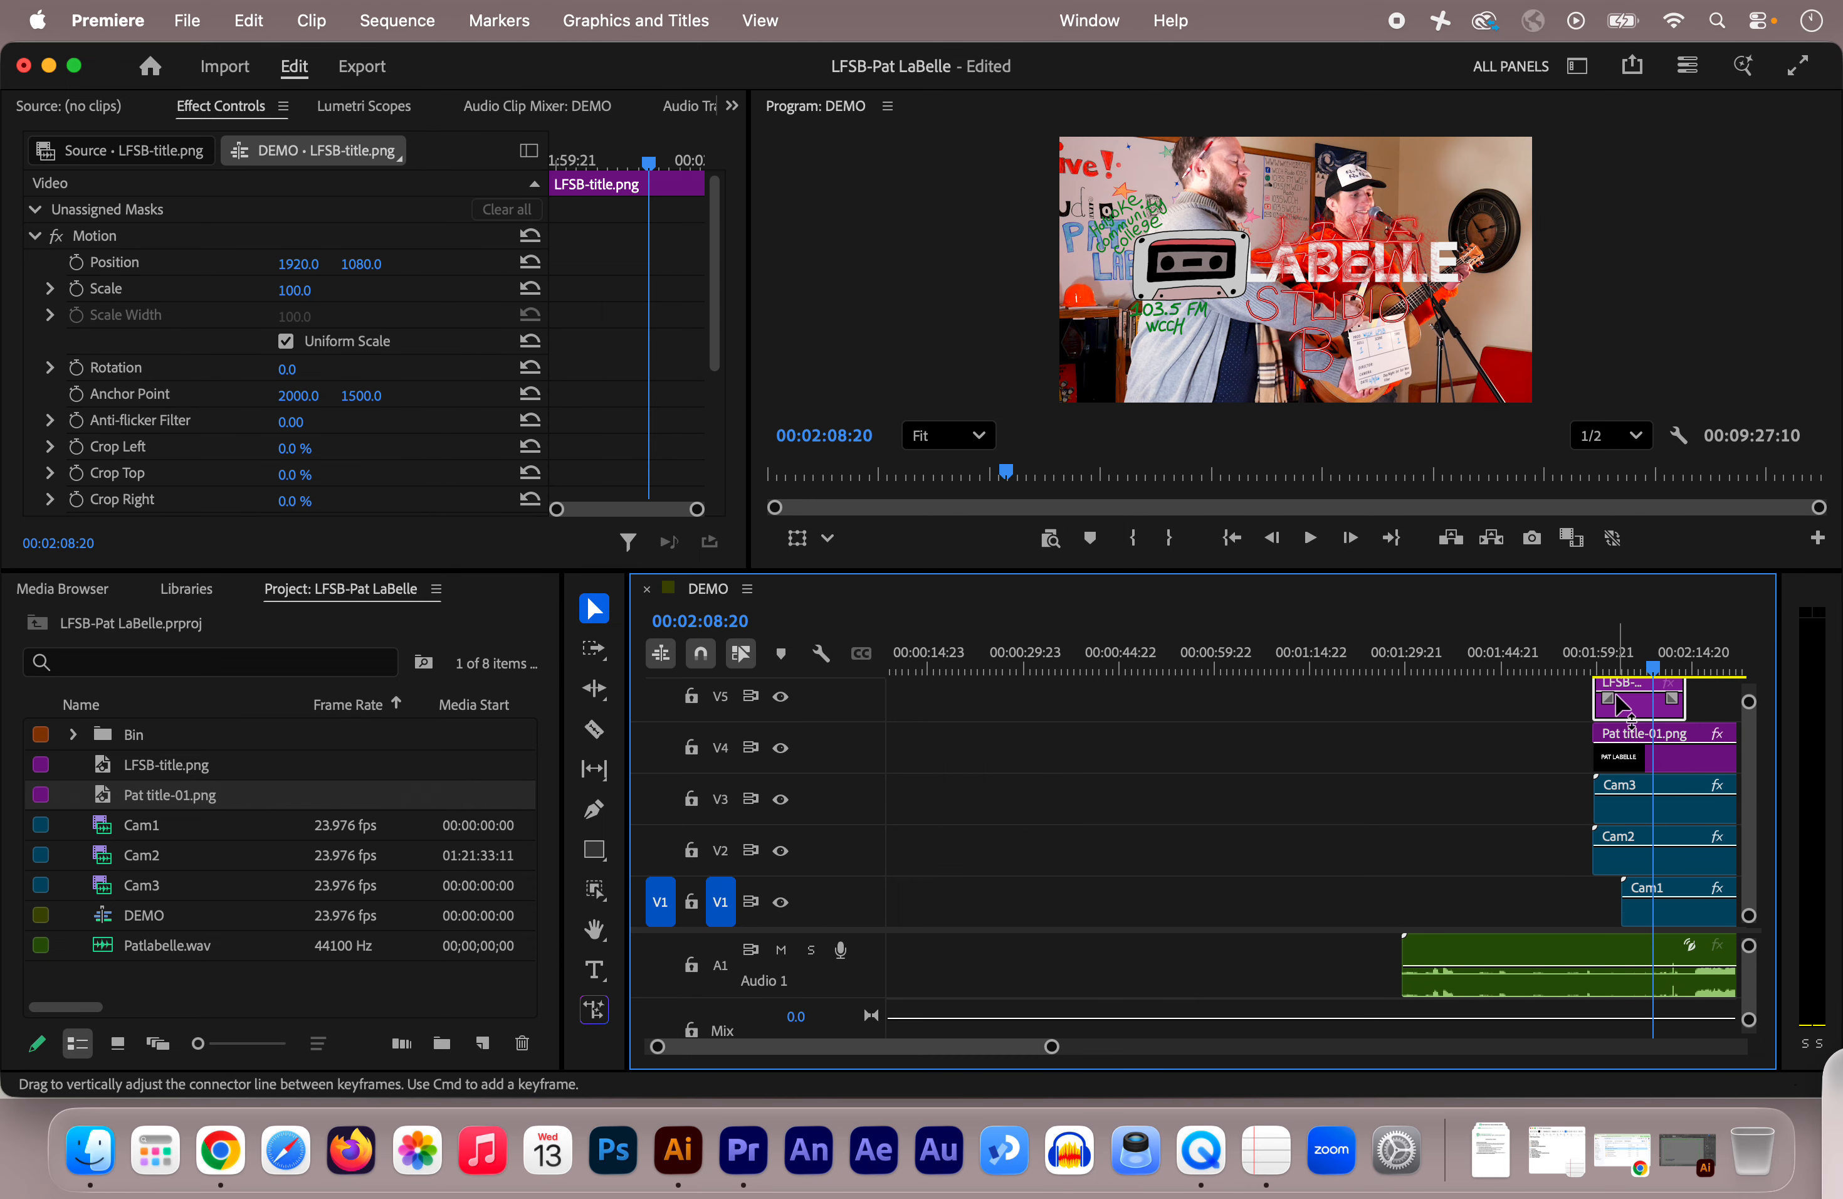
drag(1003, 1050, 1060, 1053)
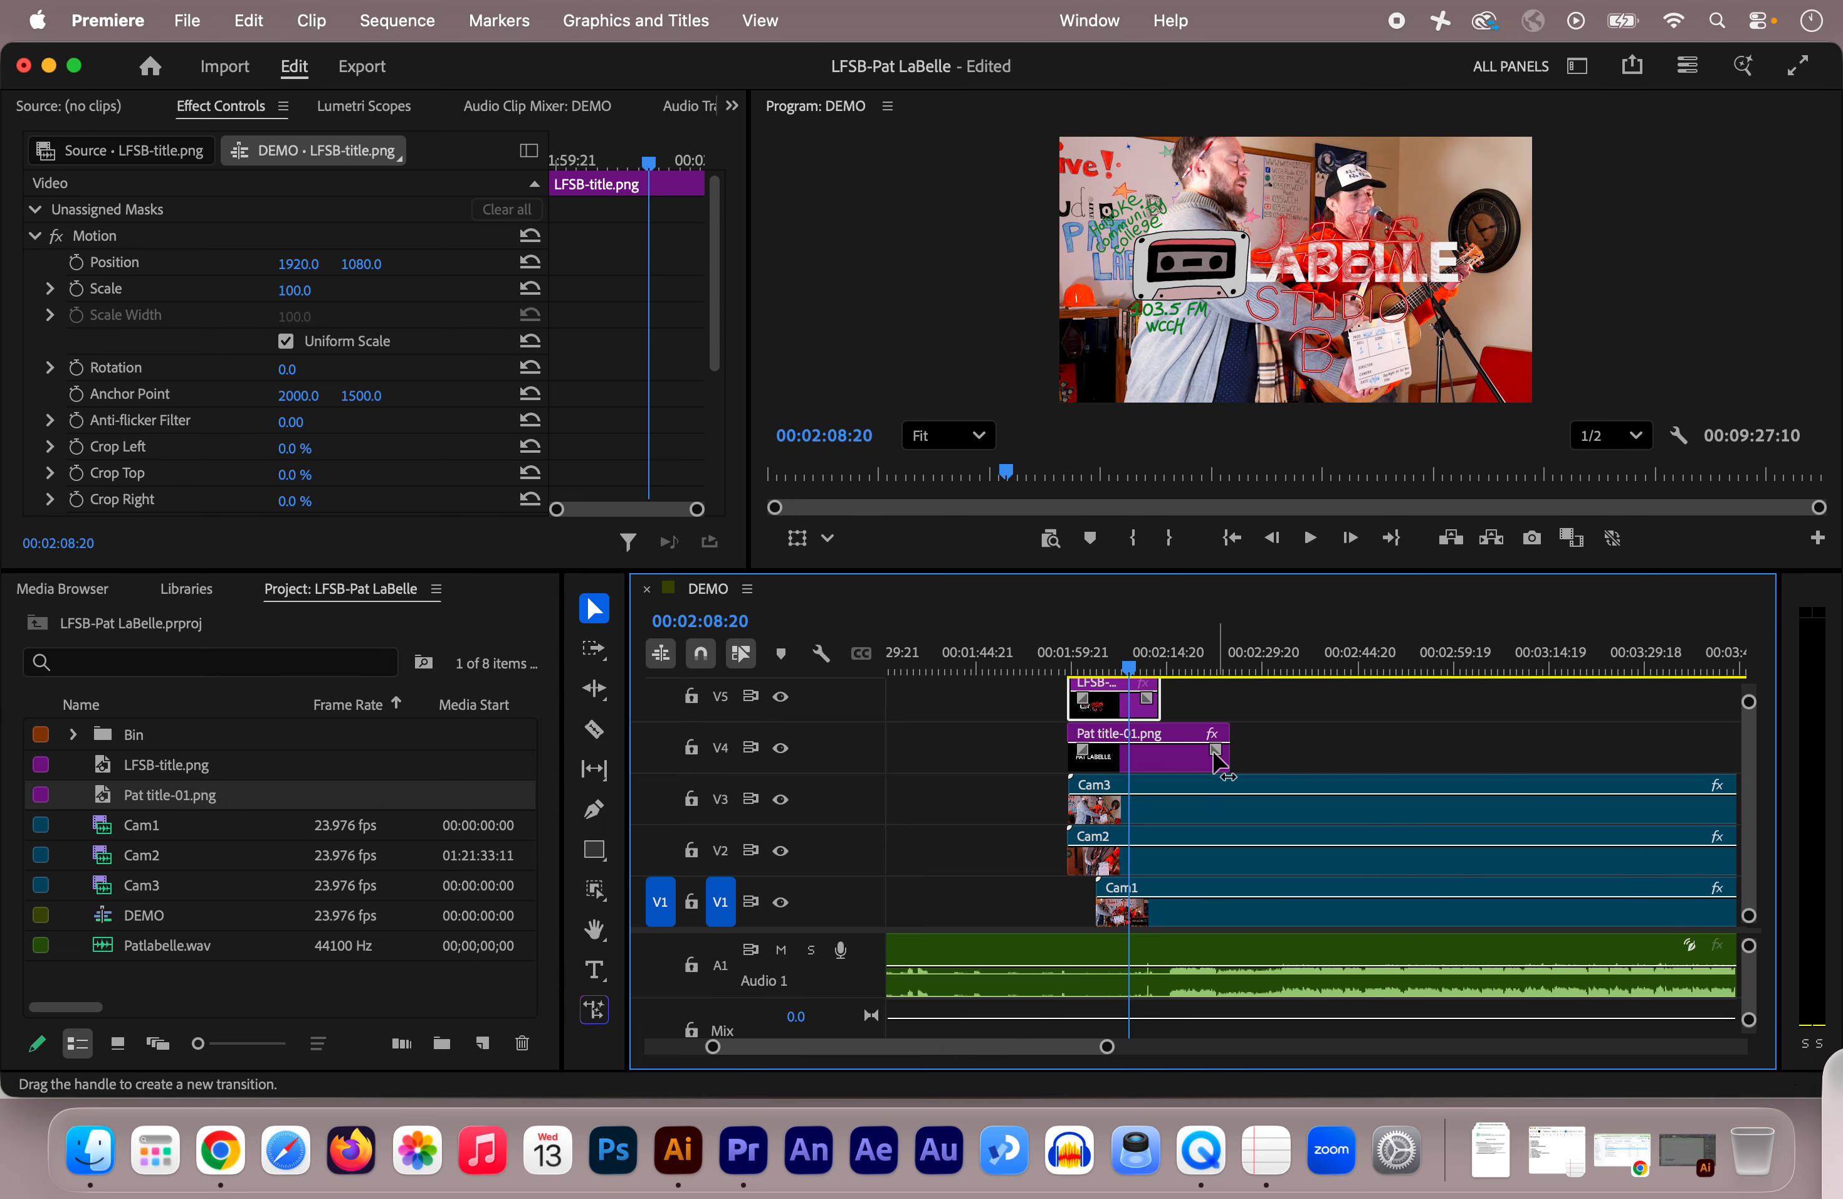
drag(1197, 759, 1346, 764)
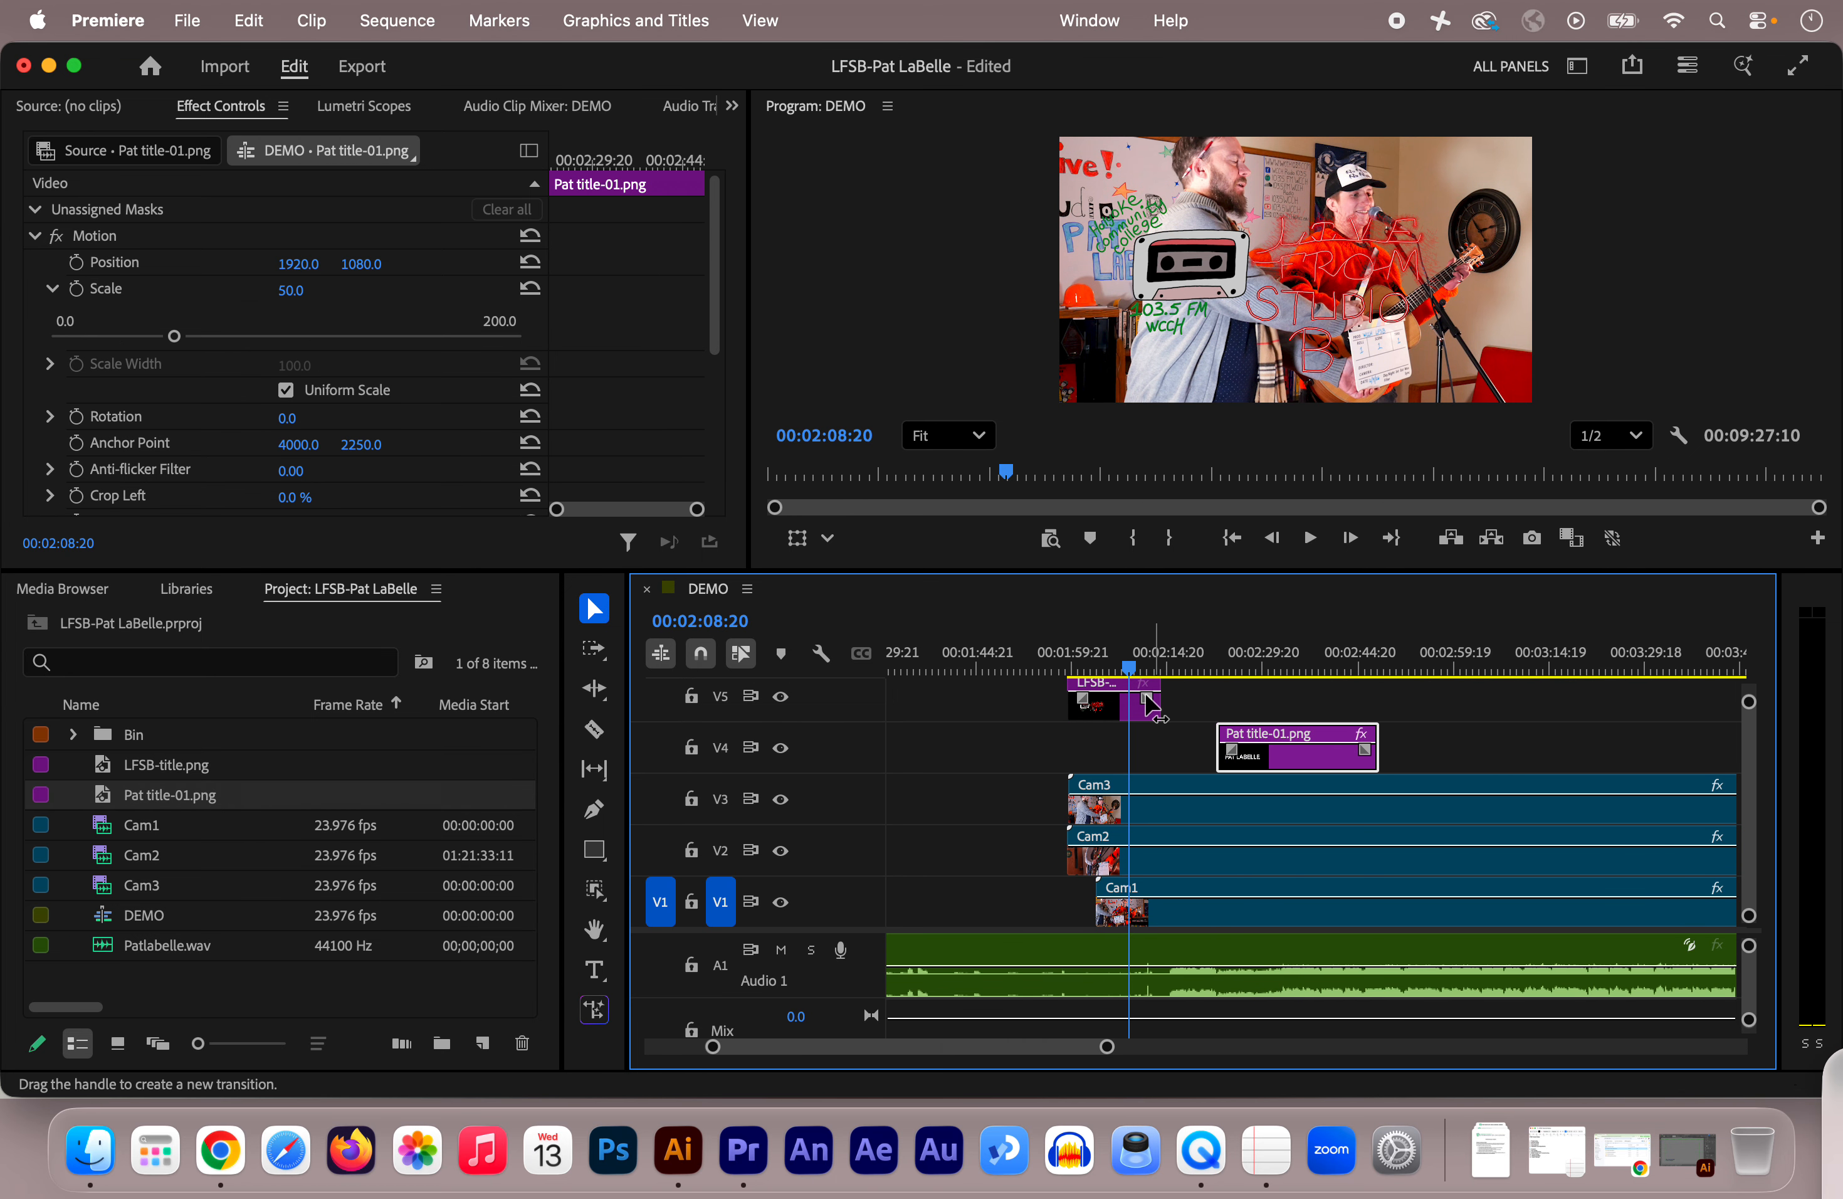
mouse_move(1112, 708)
mouse_down()
mouse_move(1111, 744)
mouse_move(1115, 676)
mouse_up()
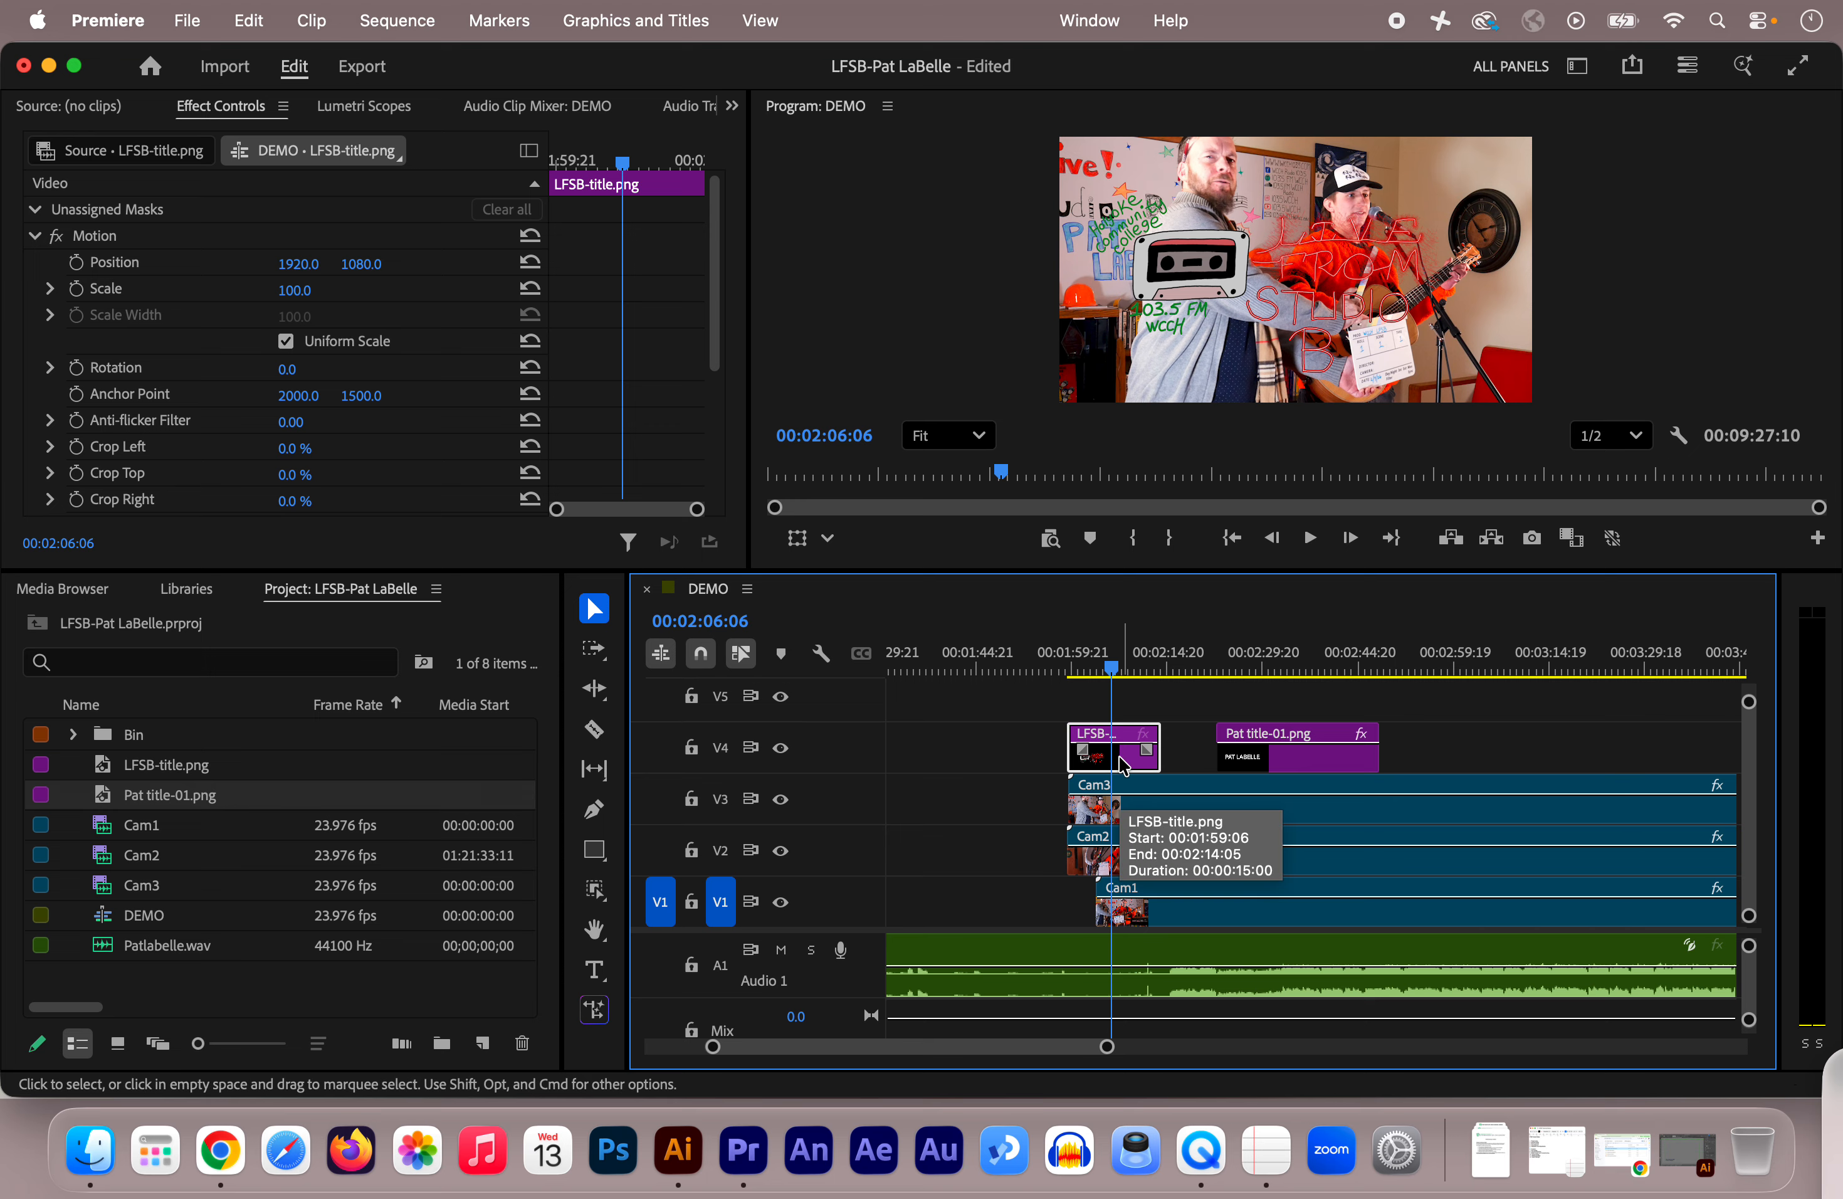
click(1289, 647)
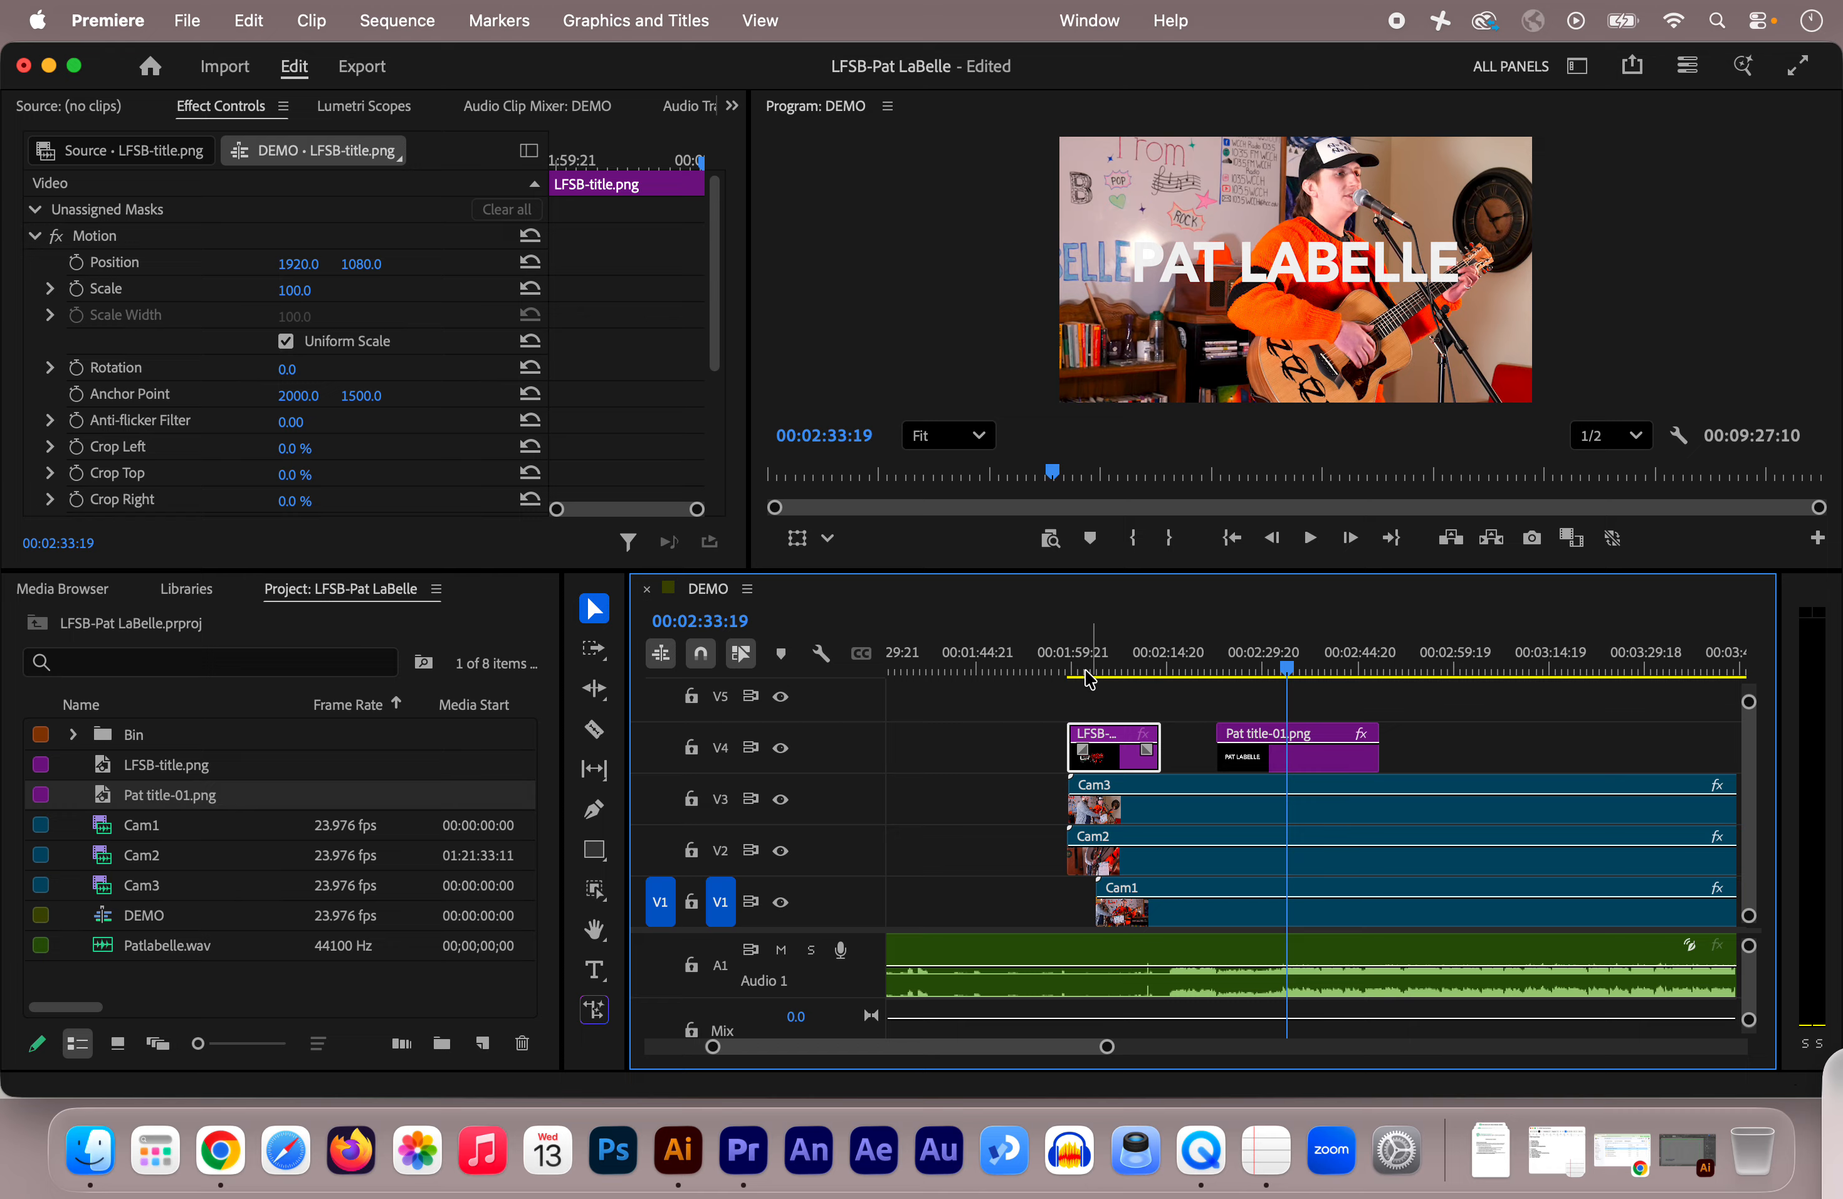
drag(939, 1056, 928, 1057)
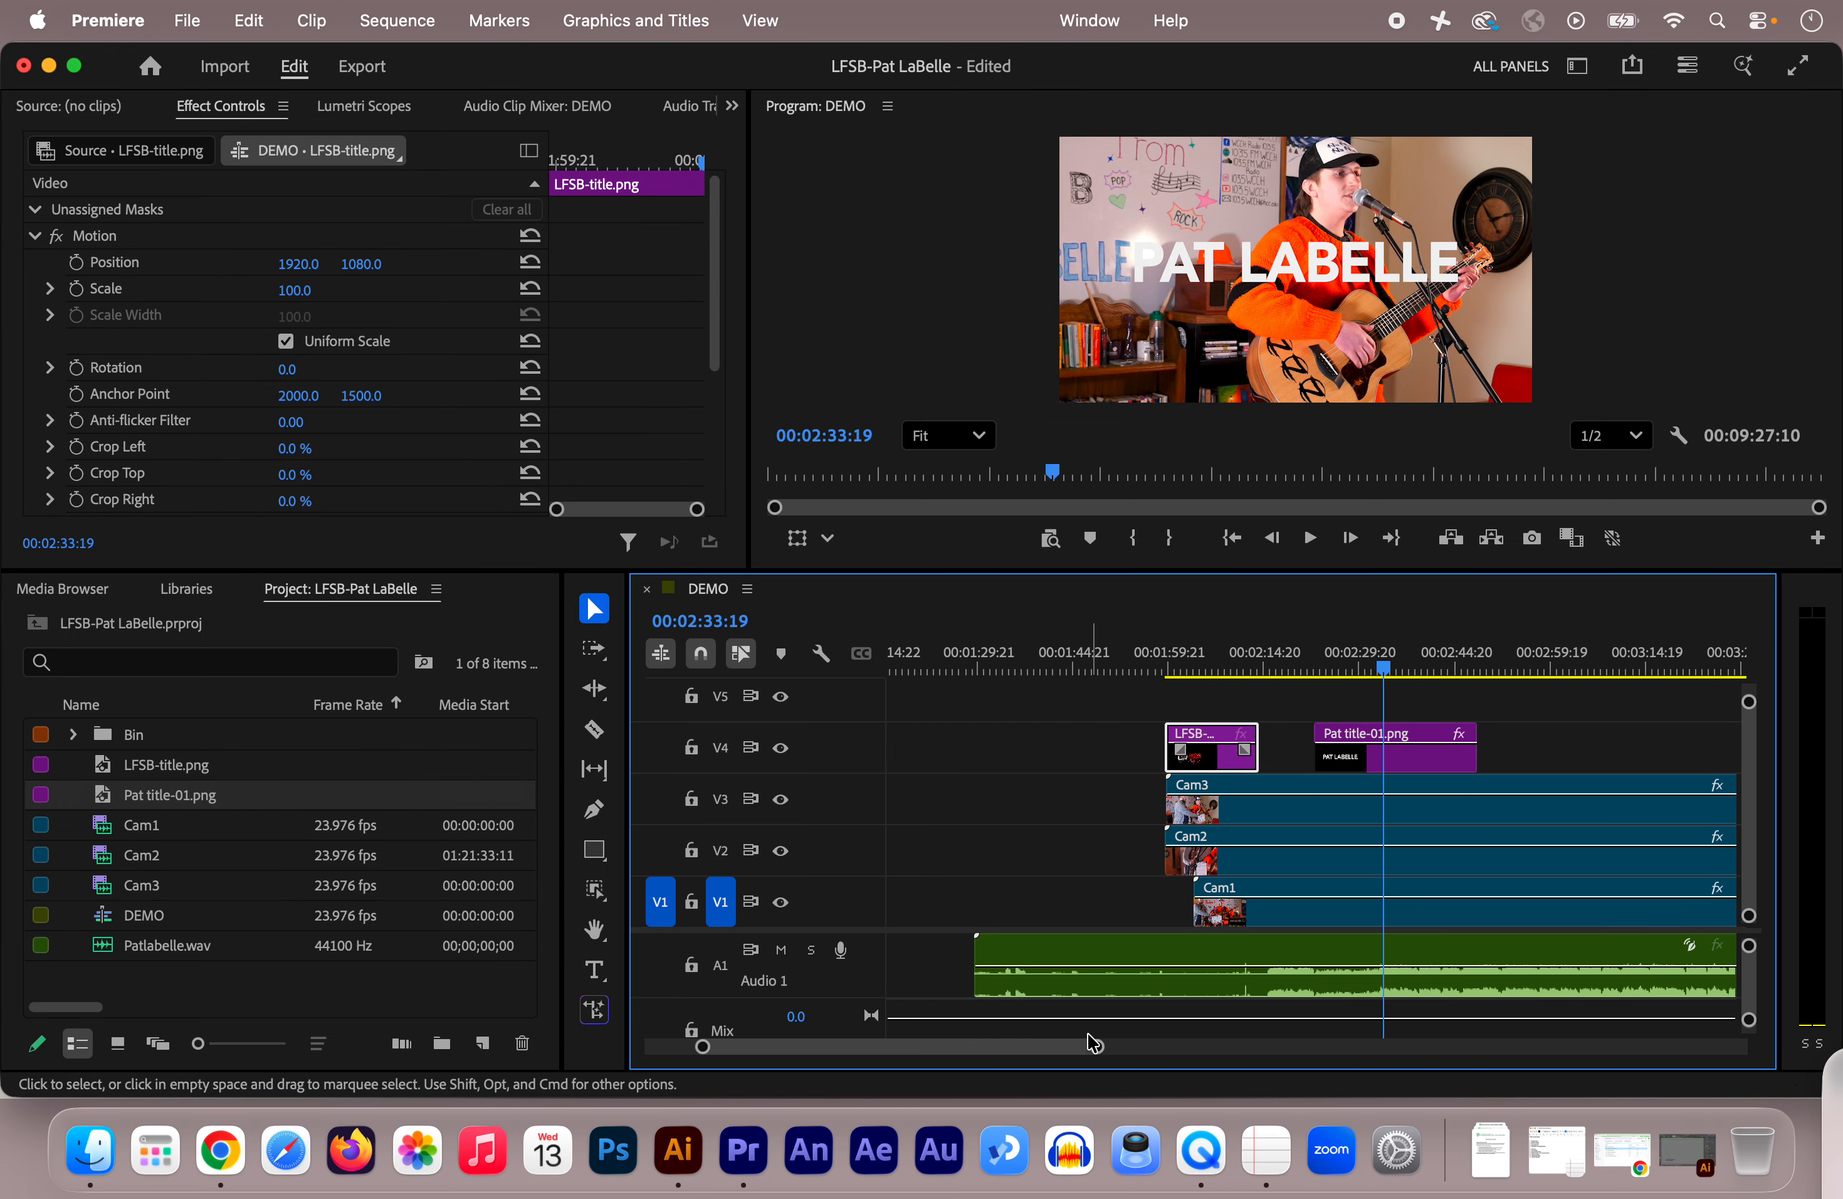
drag(1092, 1051, 1177, 1054)
drag(1306, 671, 1405, 683)
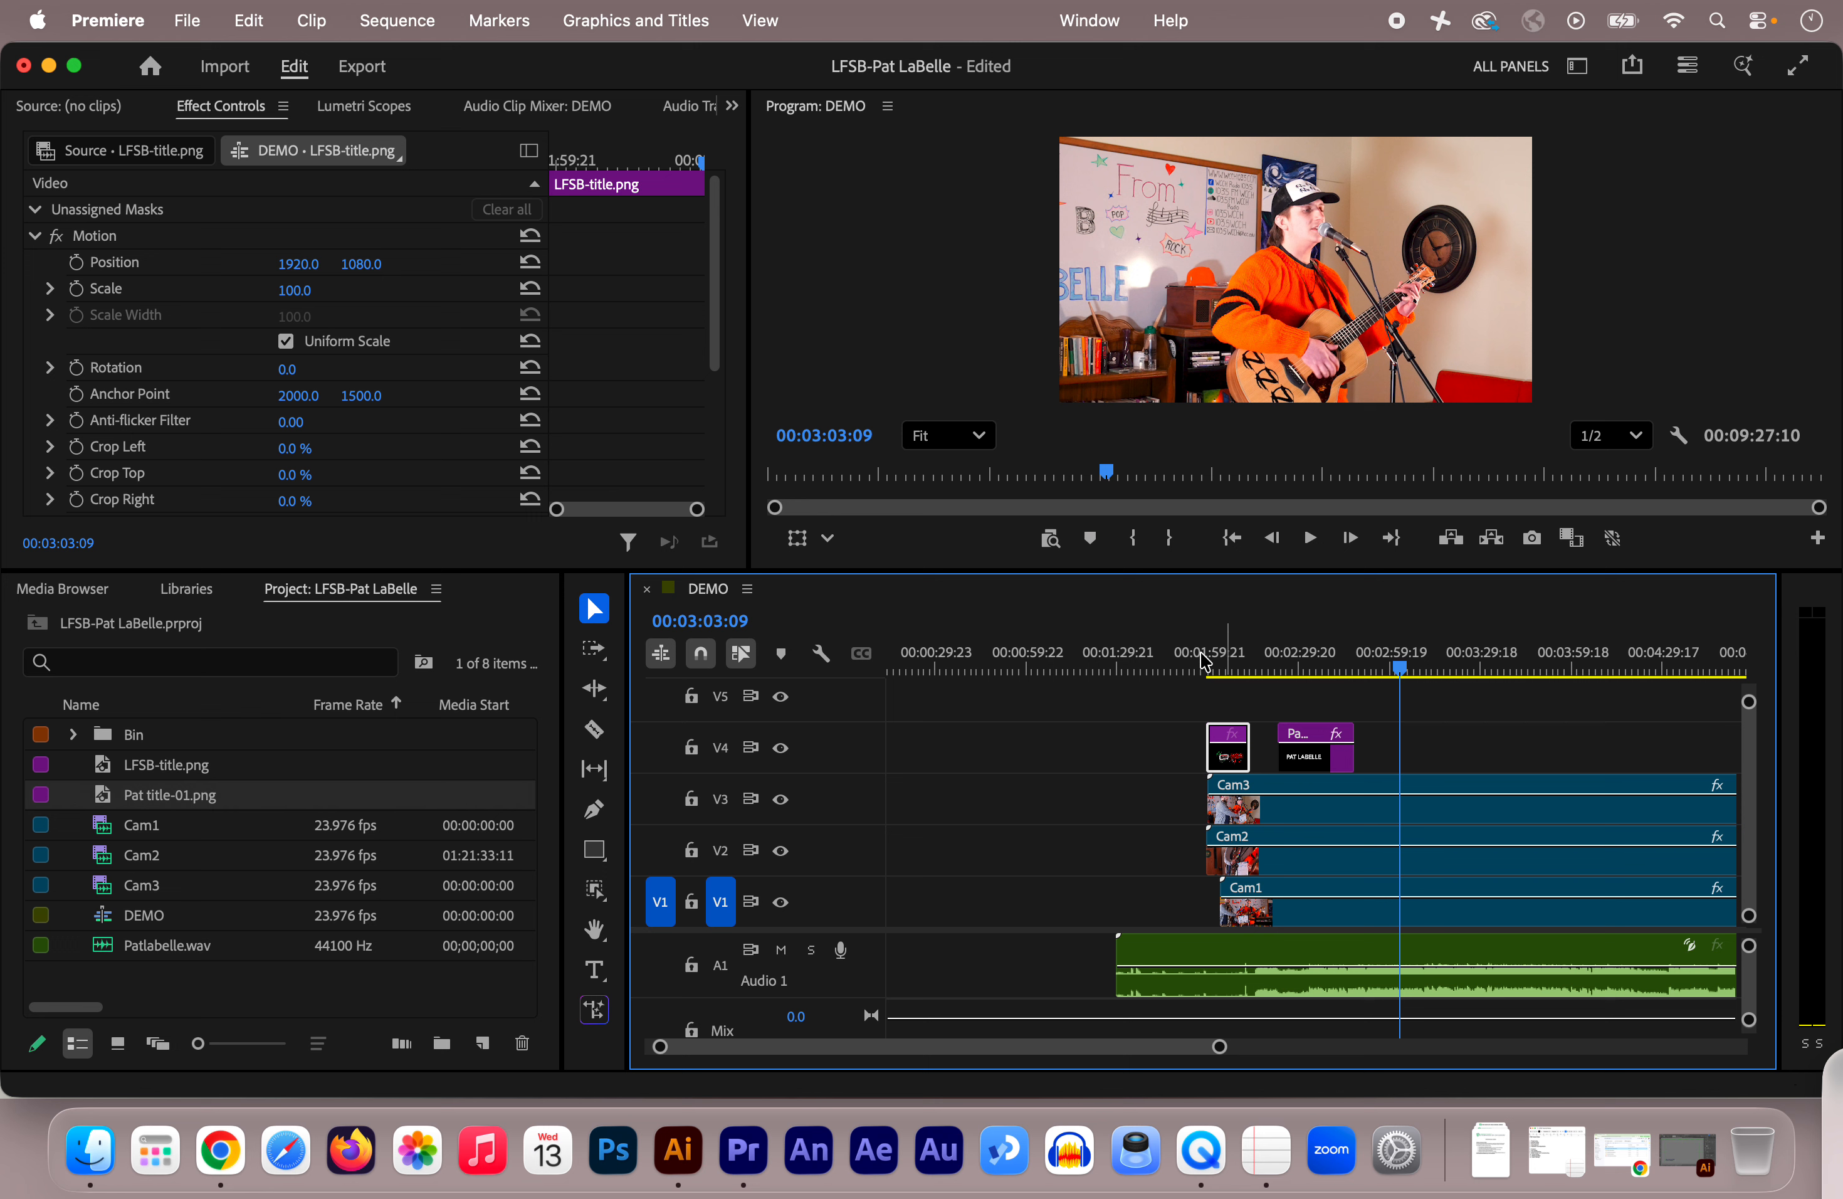
click(1002, 666)
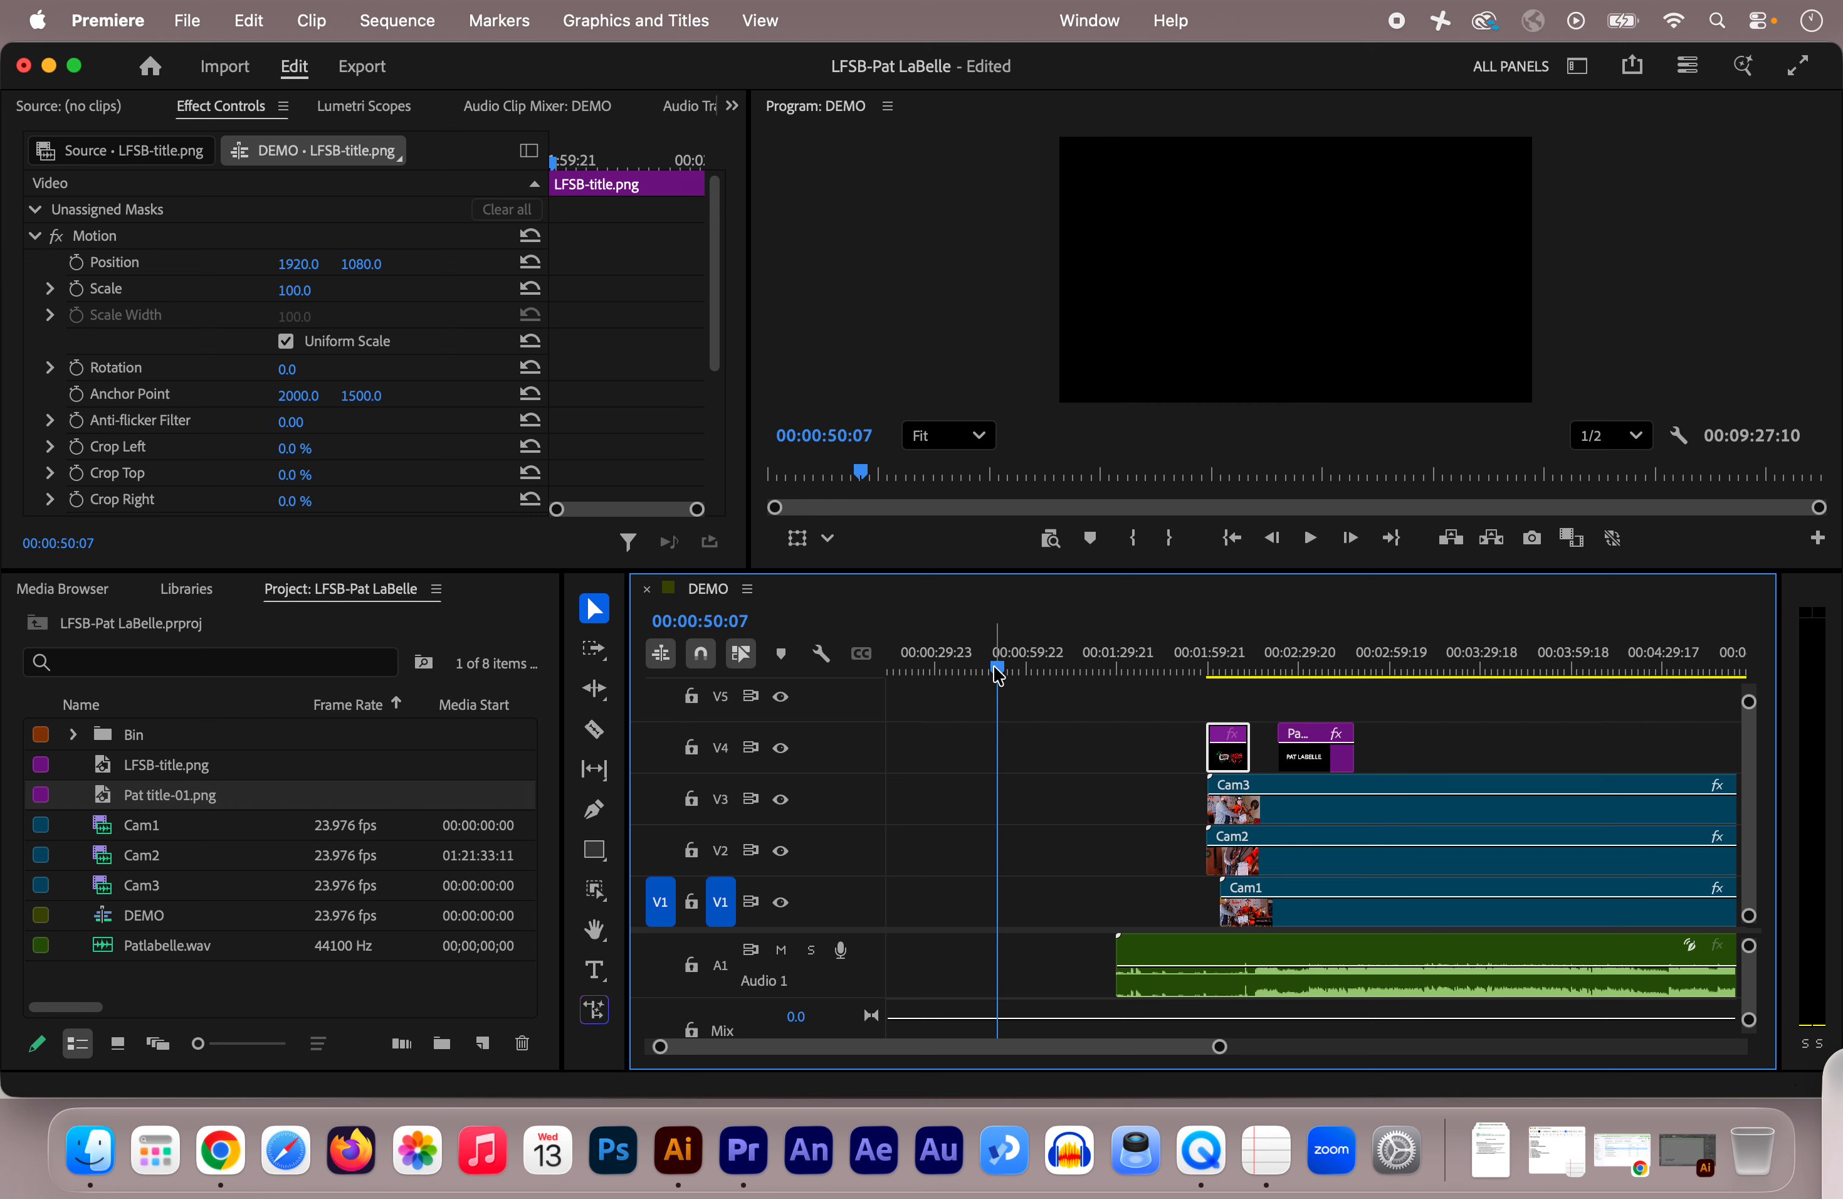
Step: Move the playhead back to 00:00:26:08 and bring up the Graphics and Titles menu
drag(998, 670, 1228, 660)
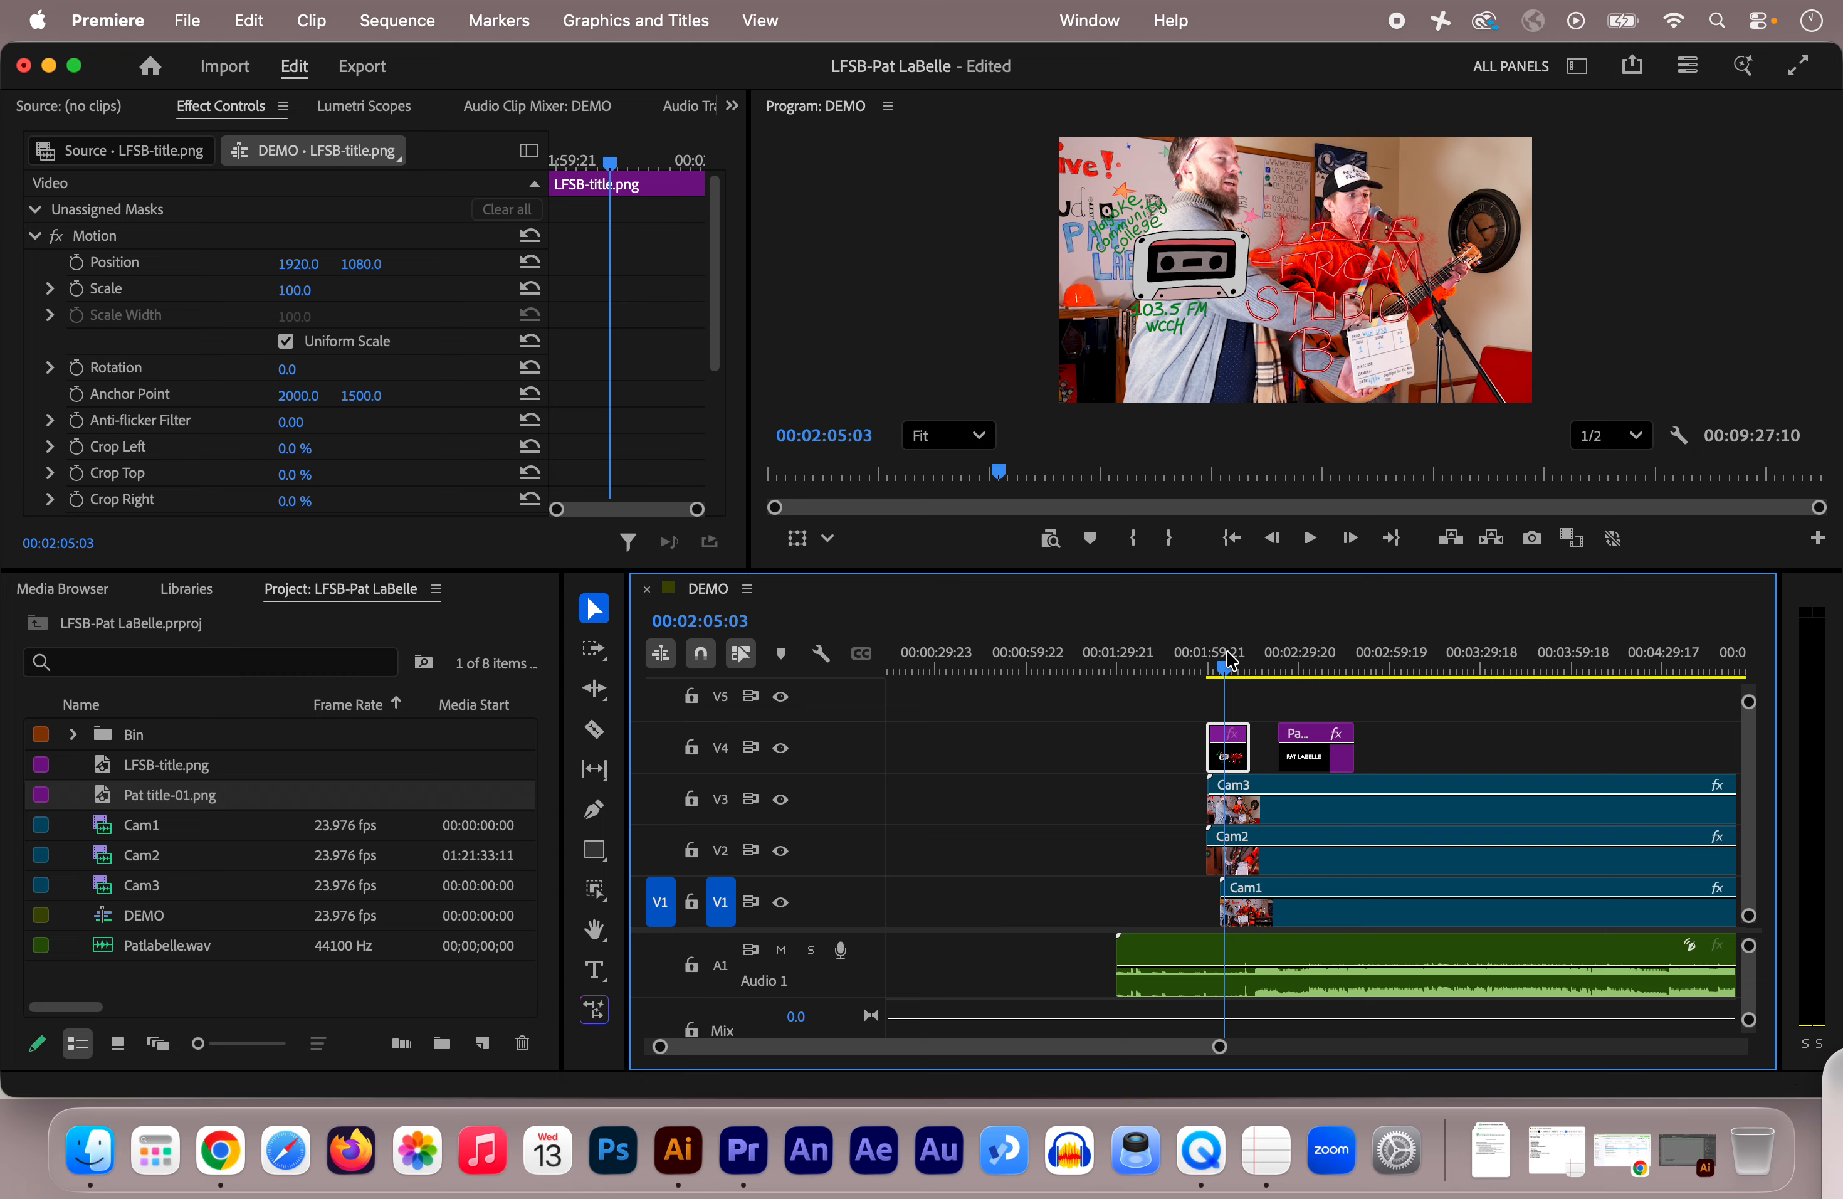
click(945, 670)
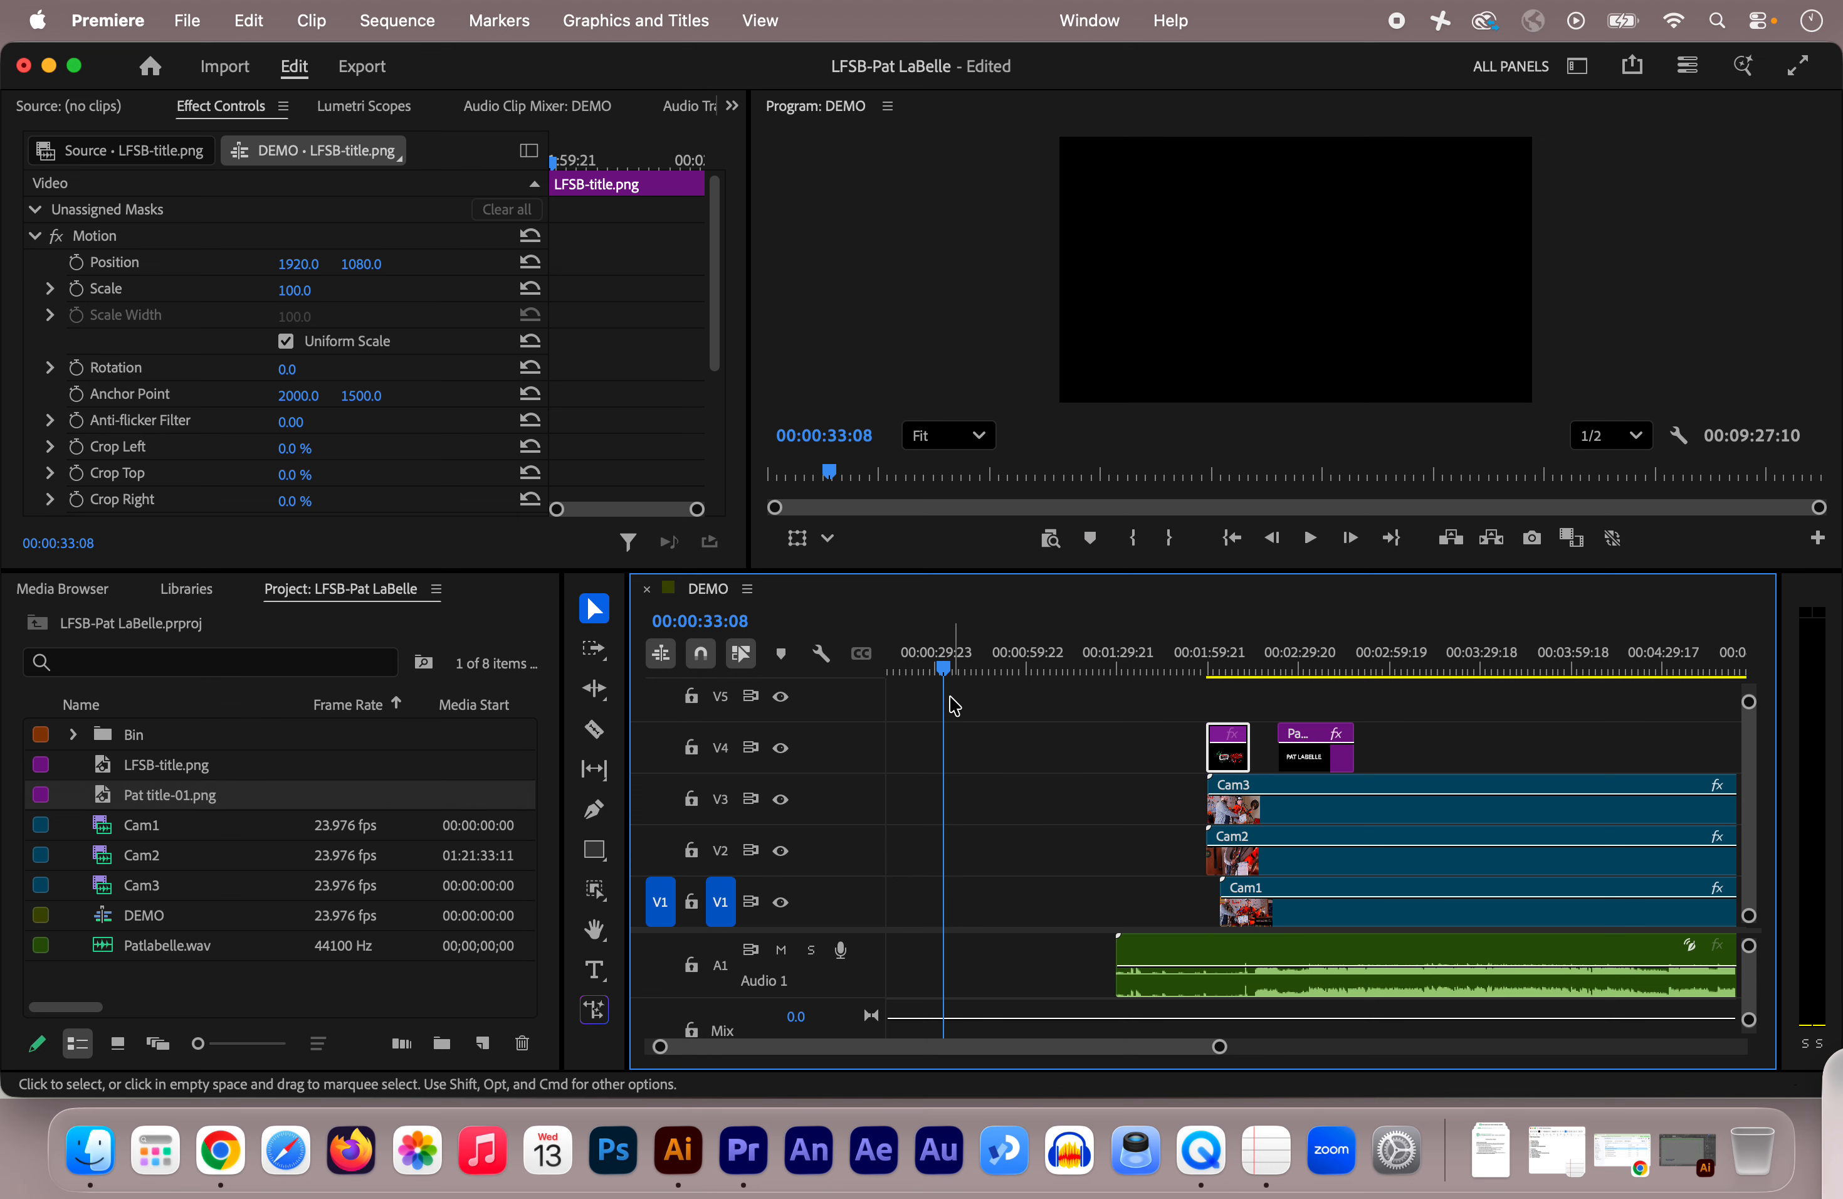
click(945, 671)
drag(946, 671, 924, 669)
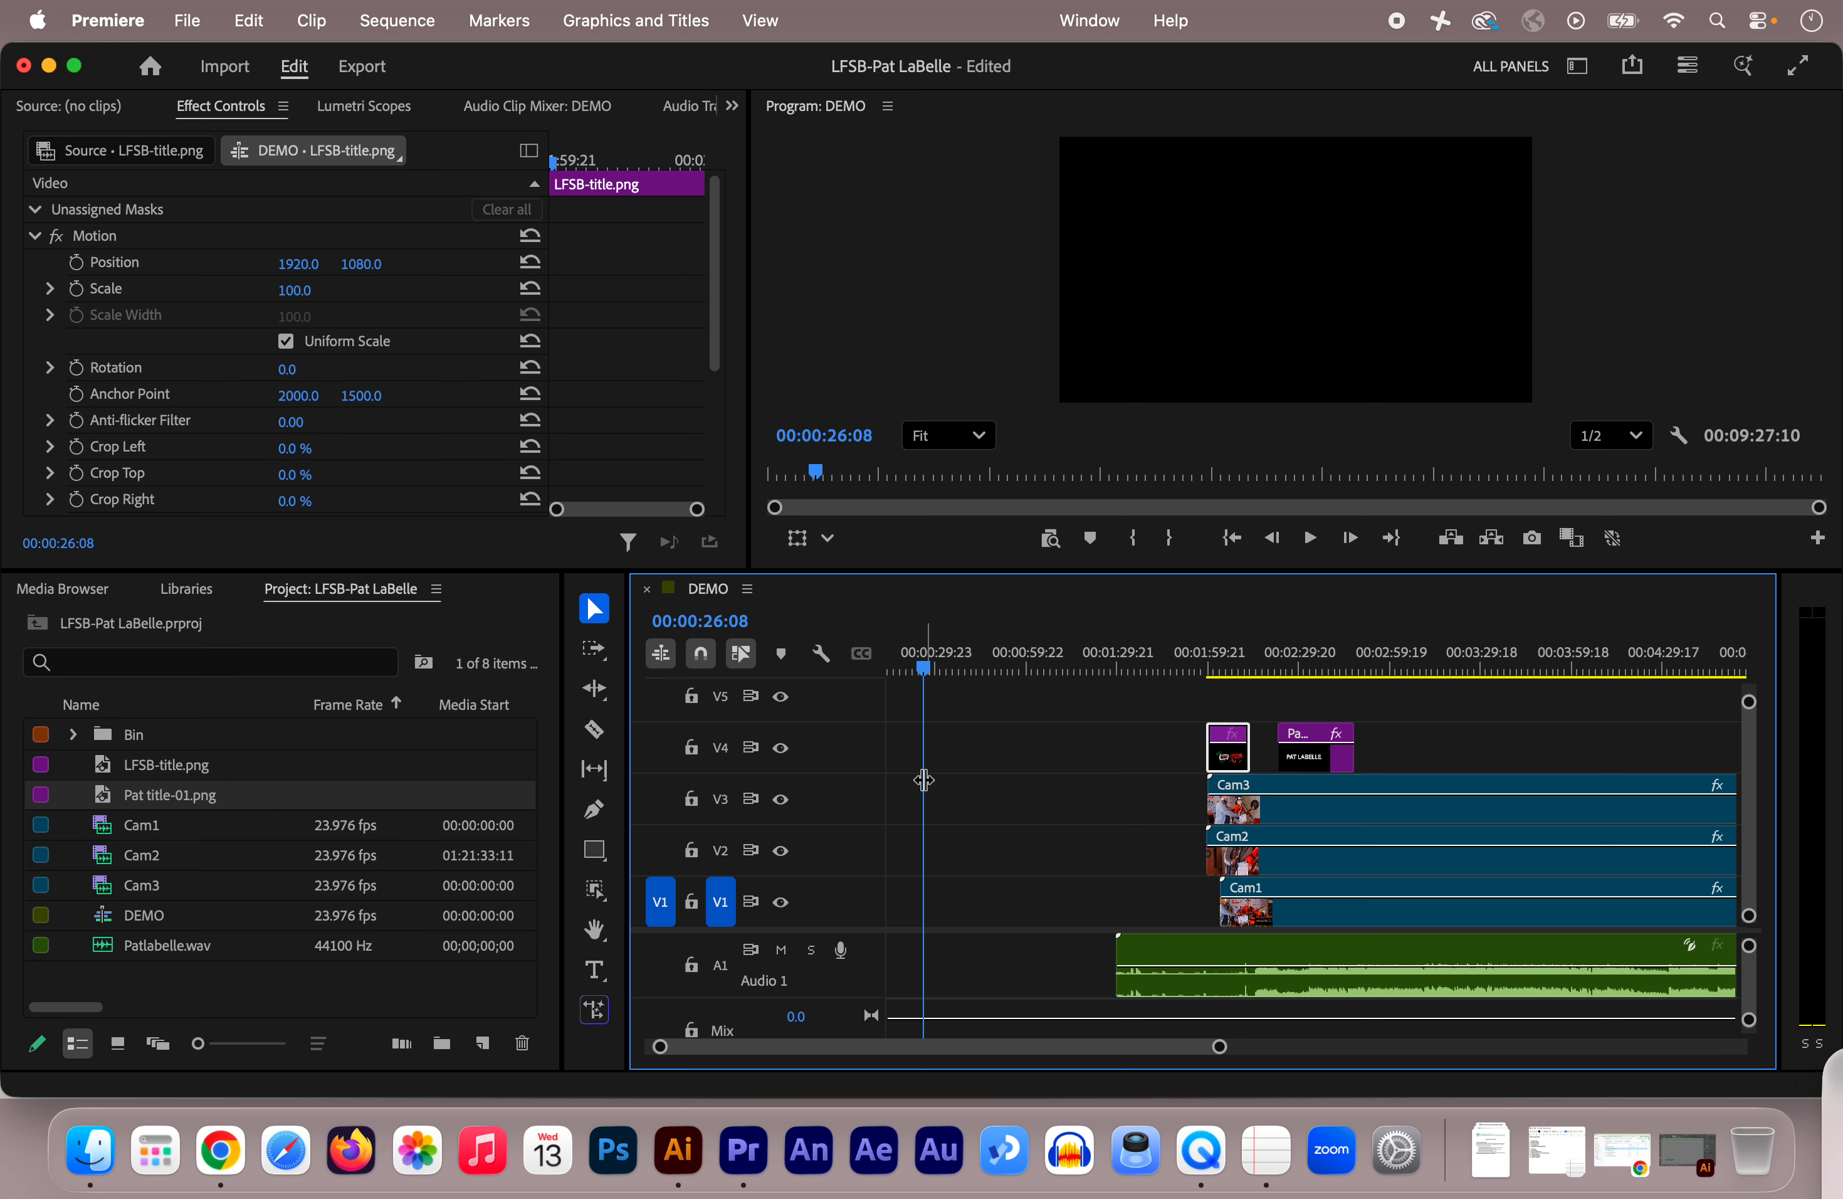
click(615, 22)
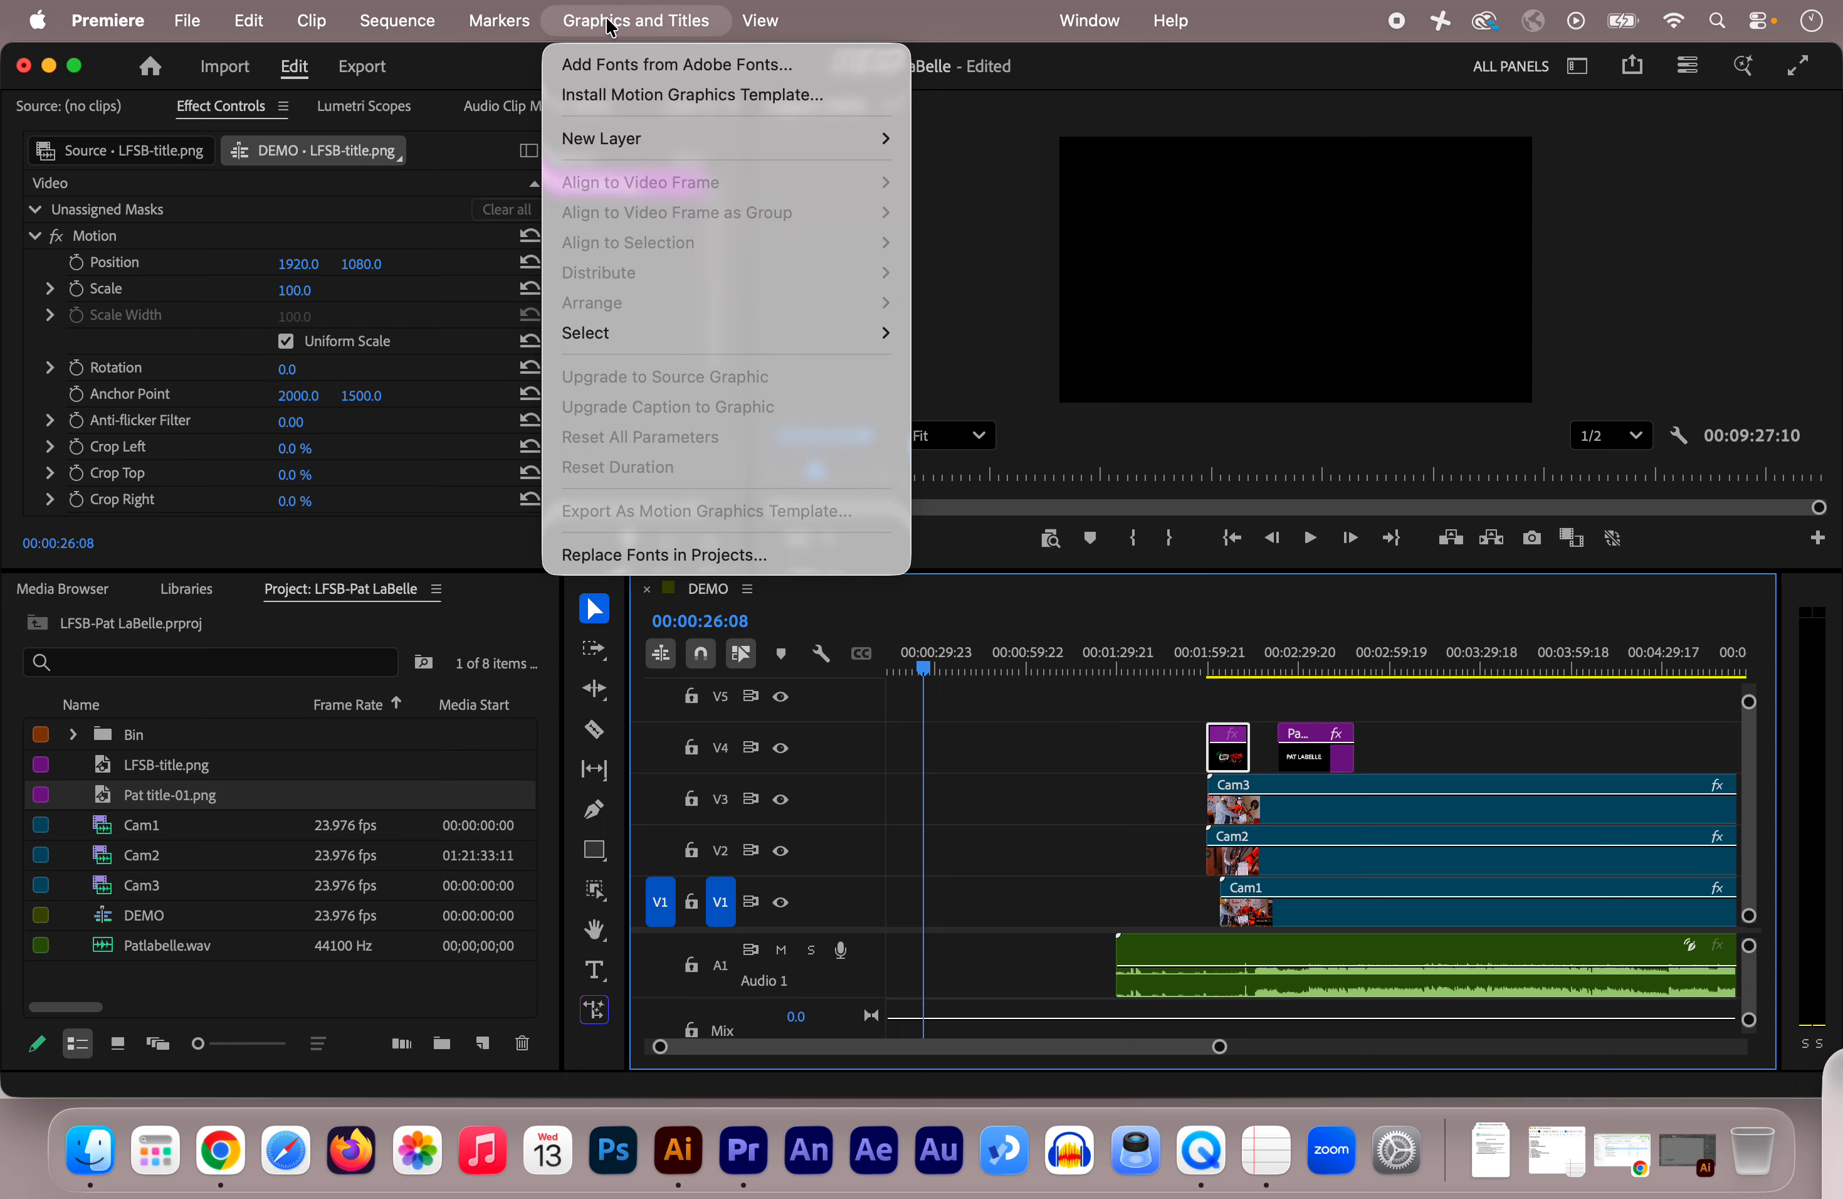
Step: Add a New Text Layer graphic on V1 and move onto it at 00:00:27:10
mouse_move(618, 138)
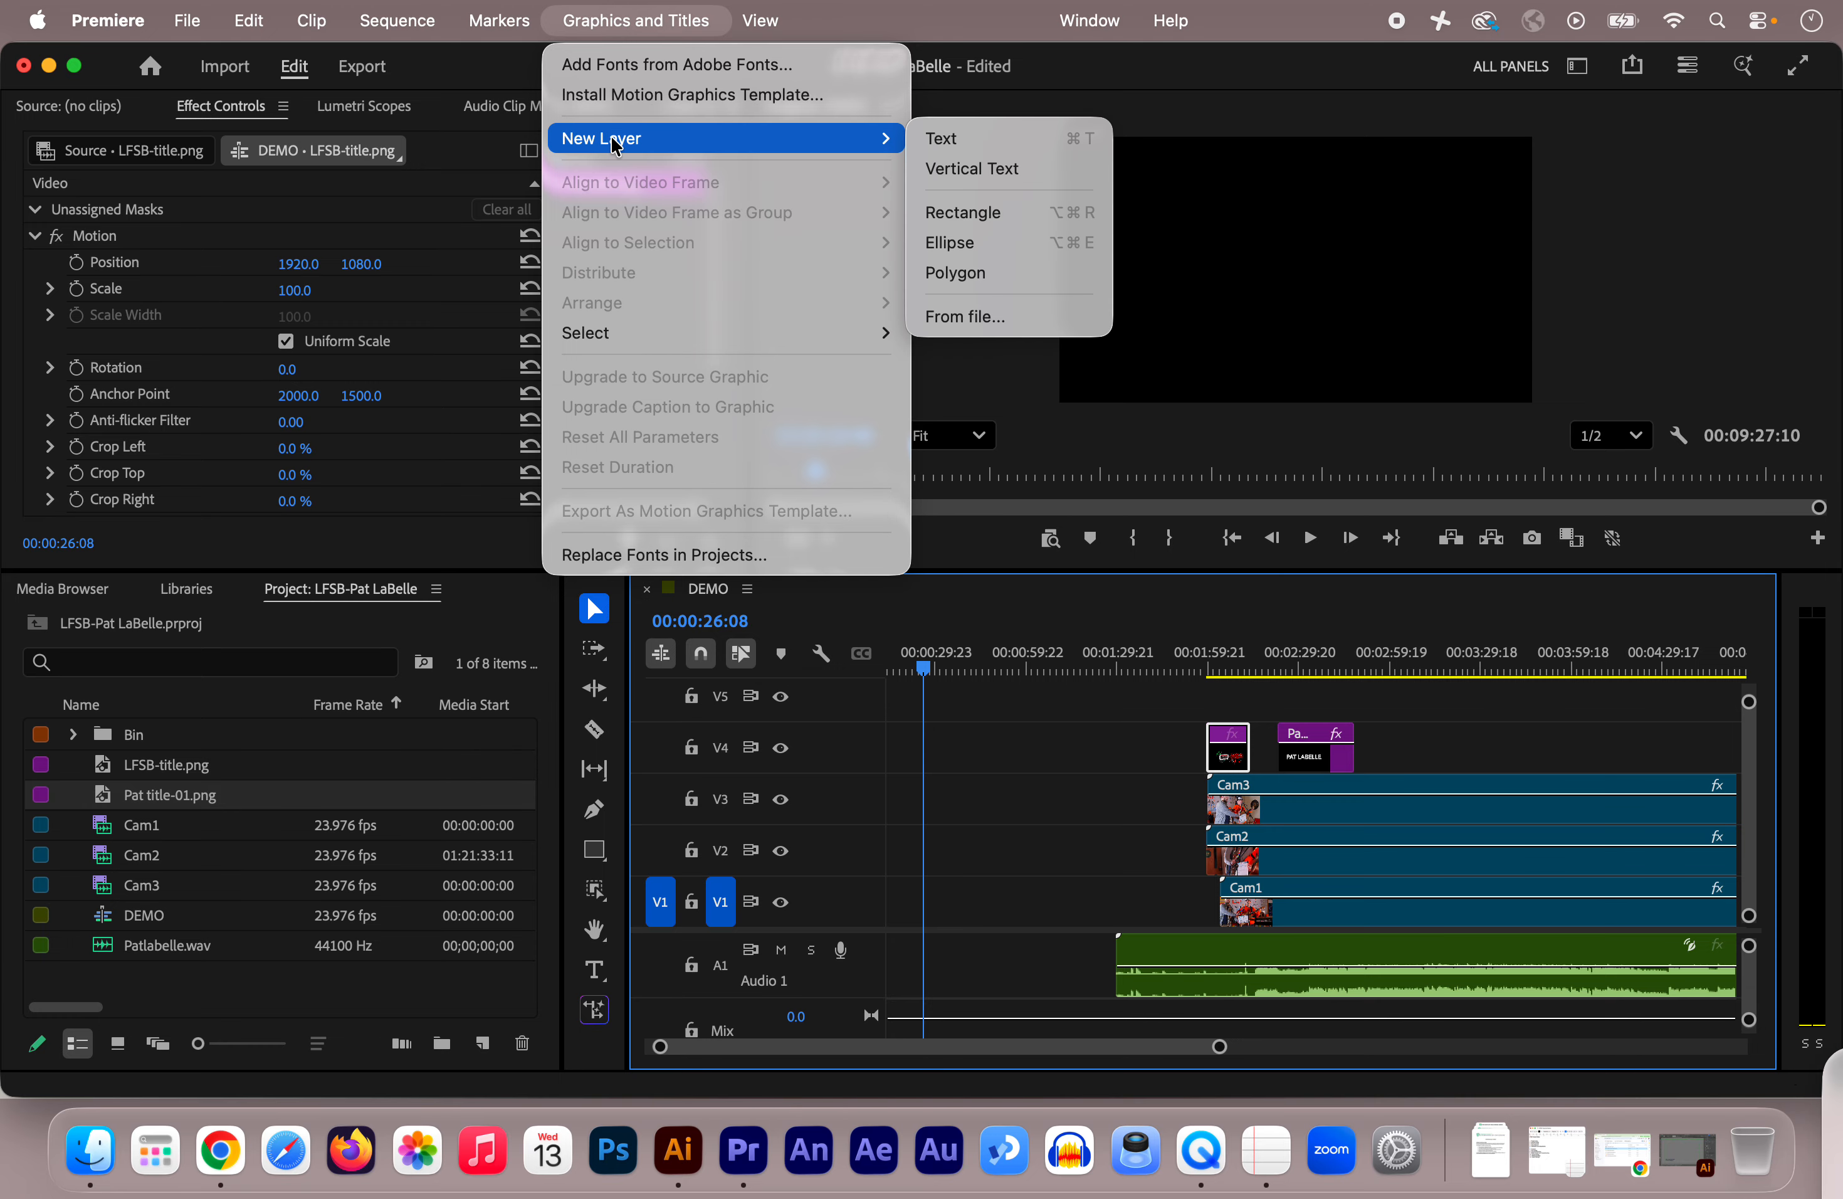
click(964, 142)
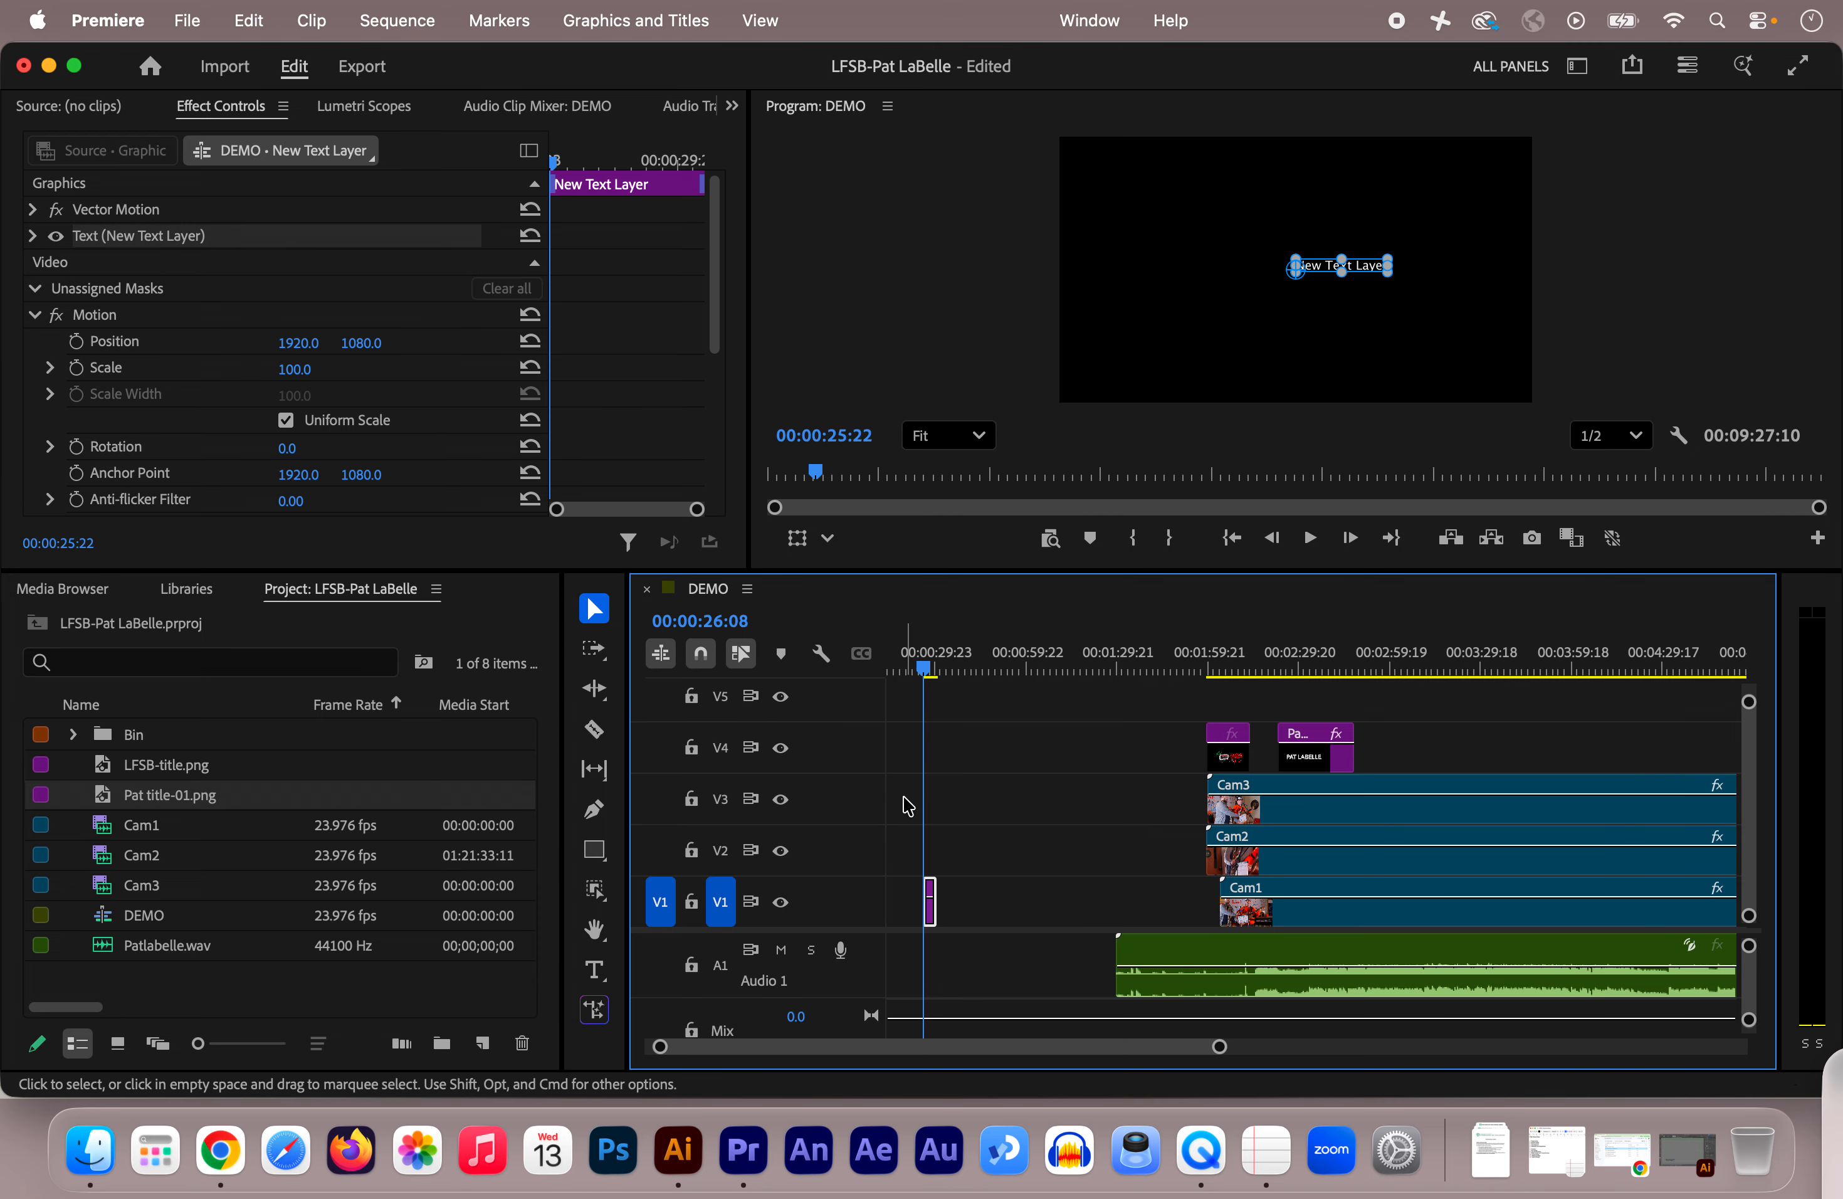
drag(1219, 1048, 1083, 1050)
click(1072, 670)
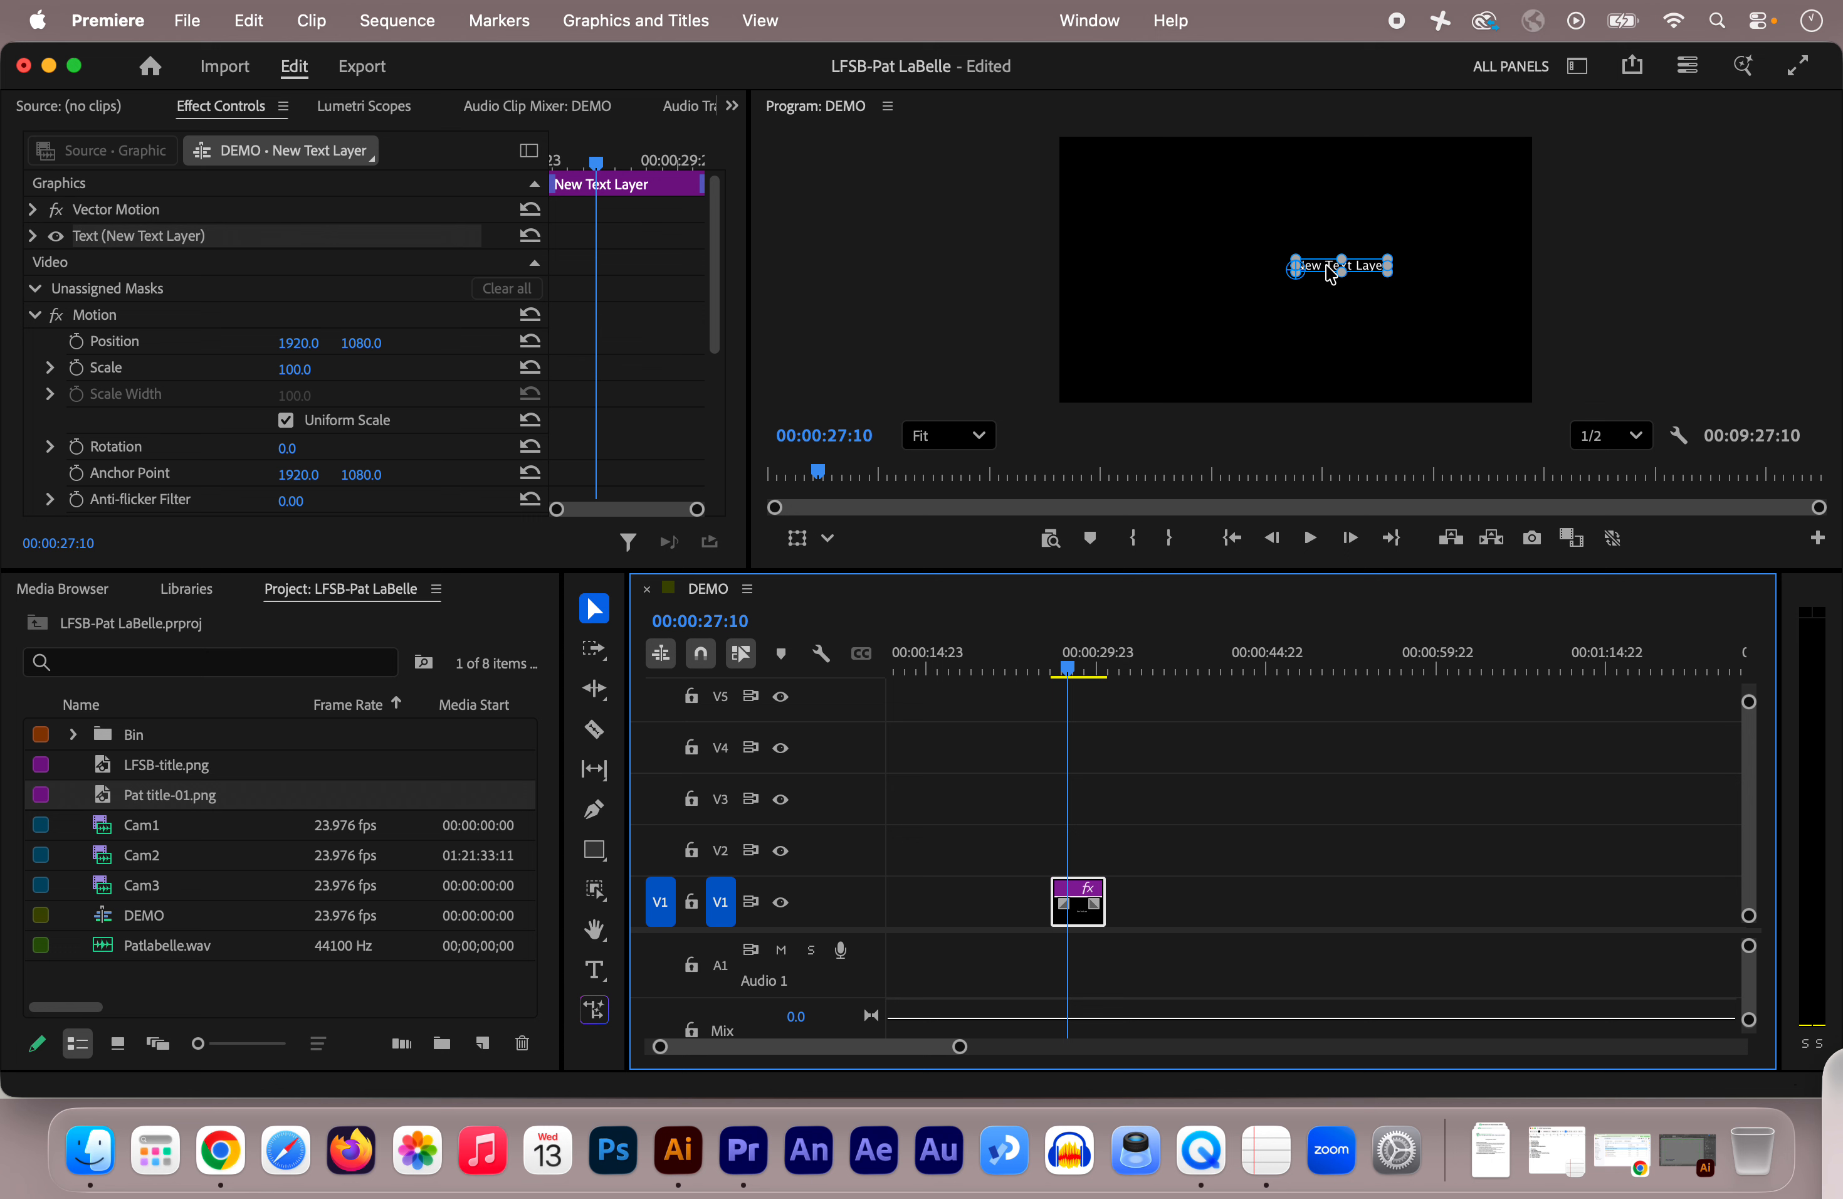
click(1333, 265)
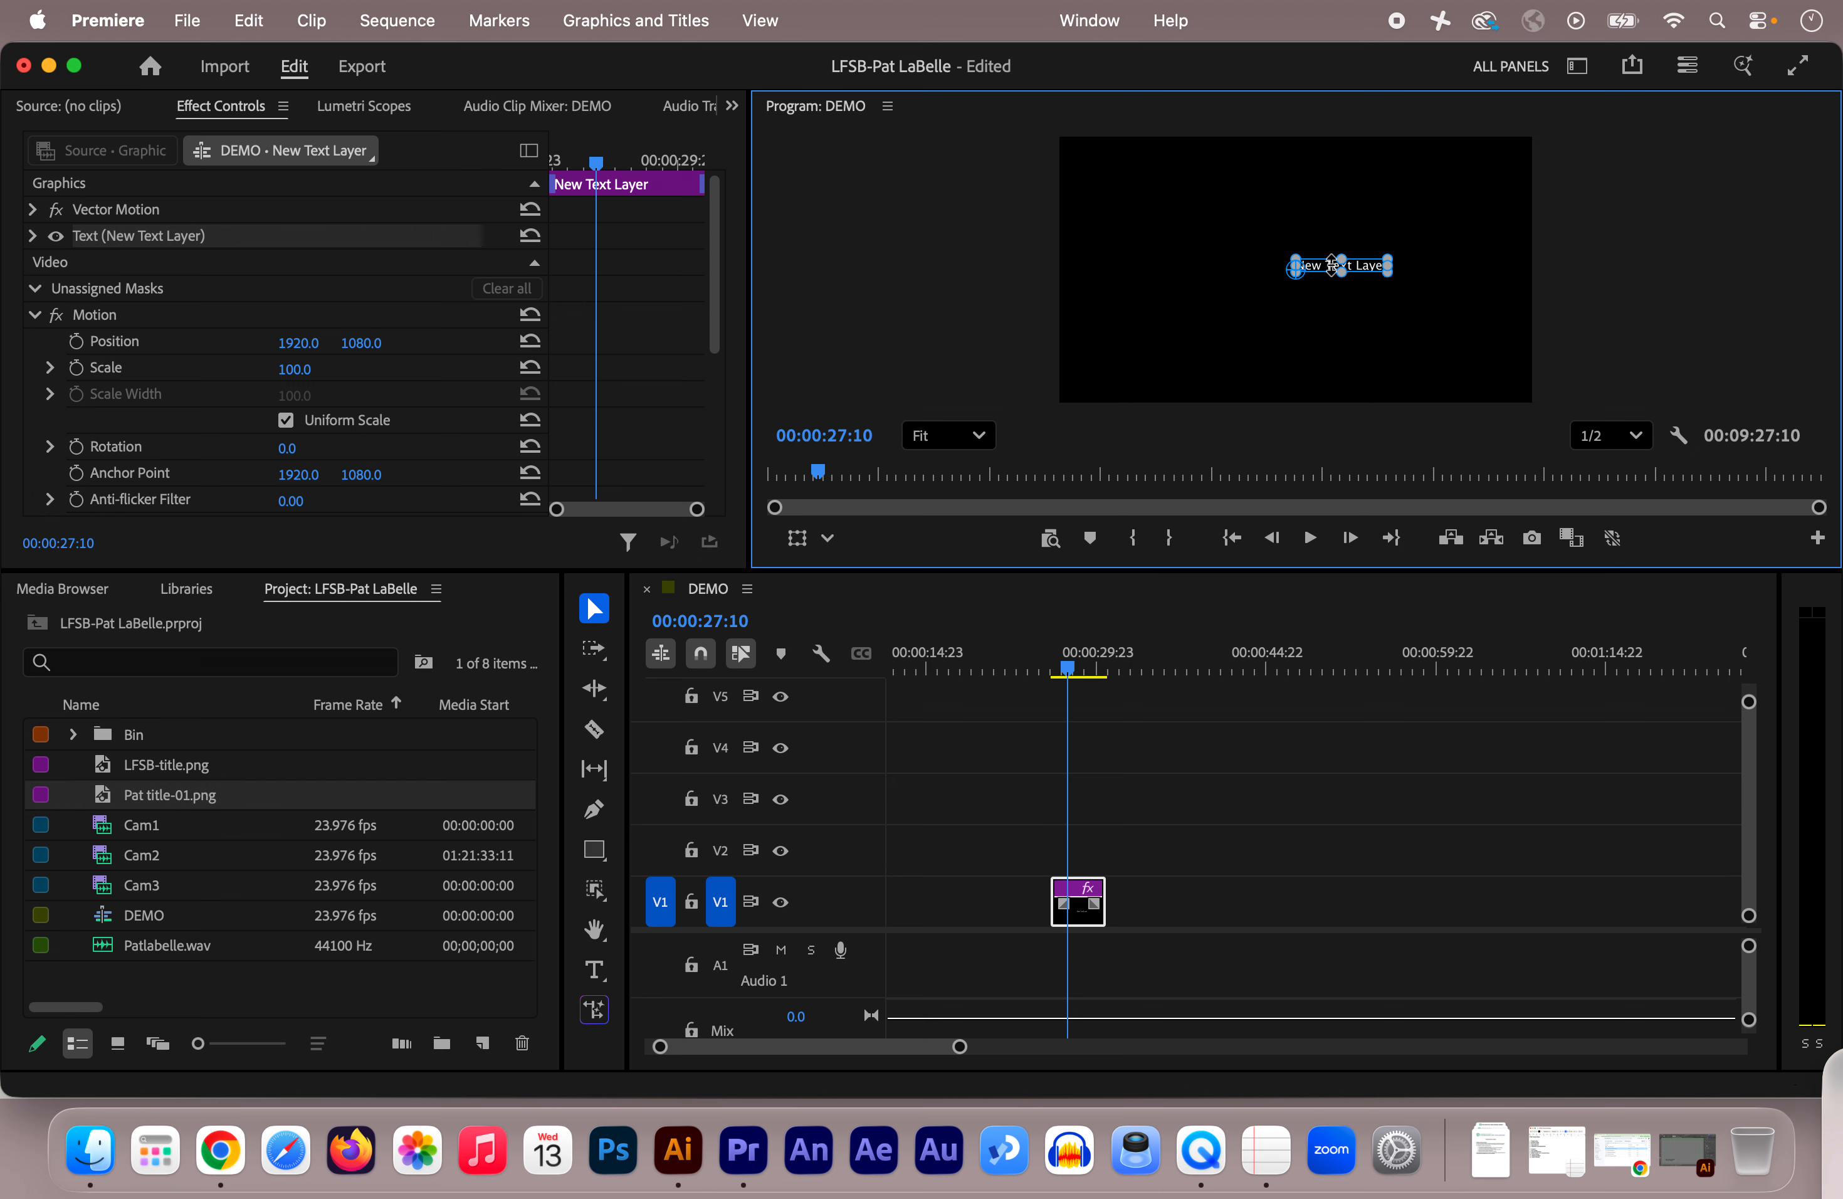
double_click(1333, 265)
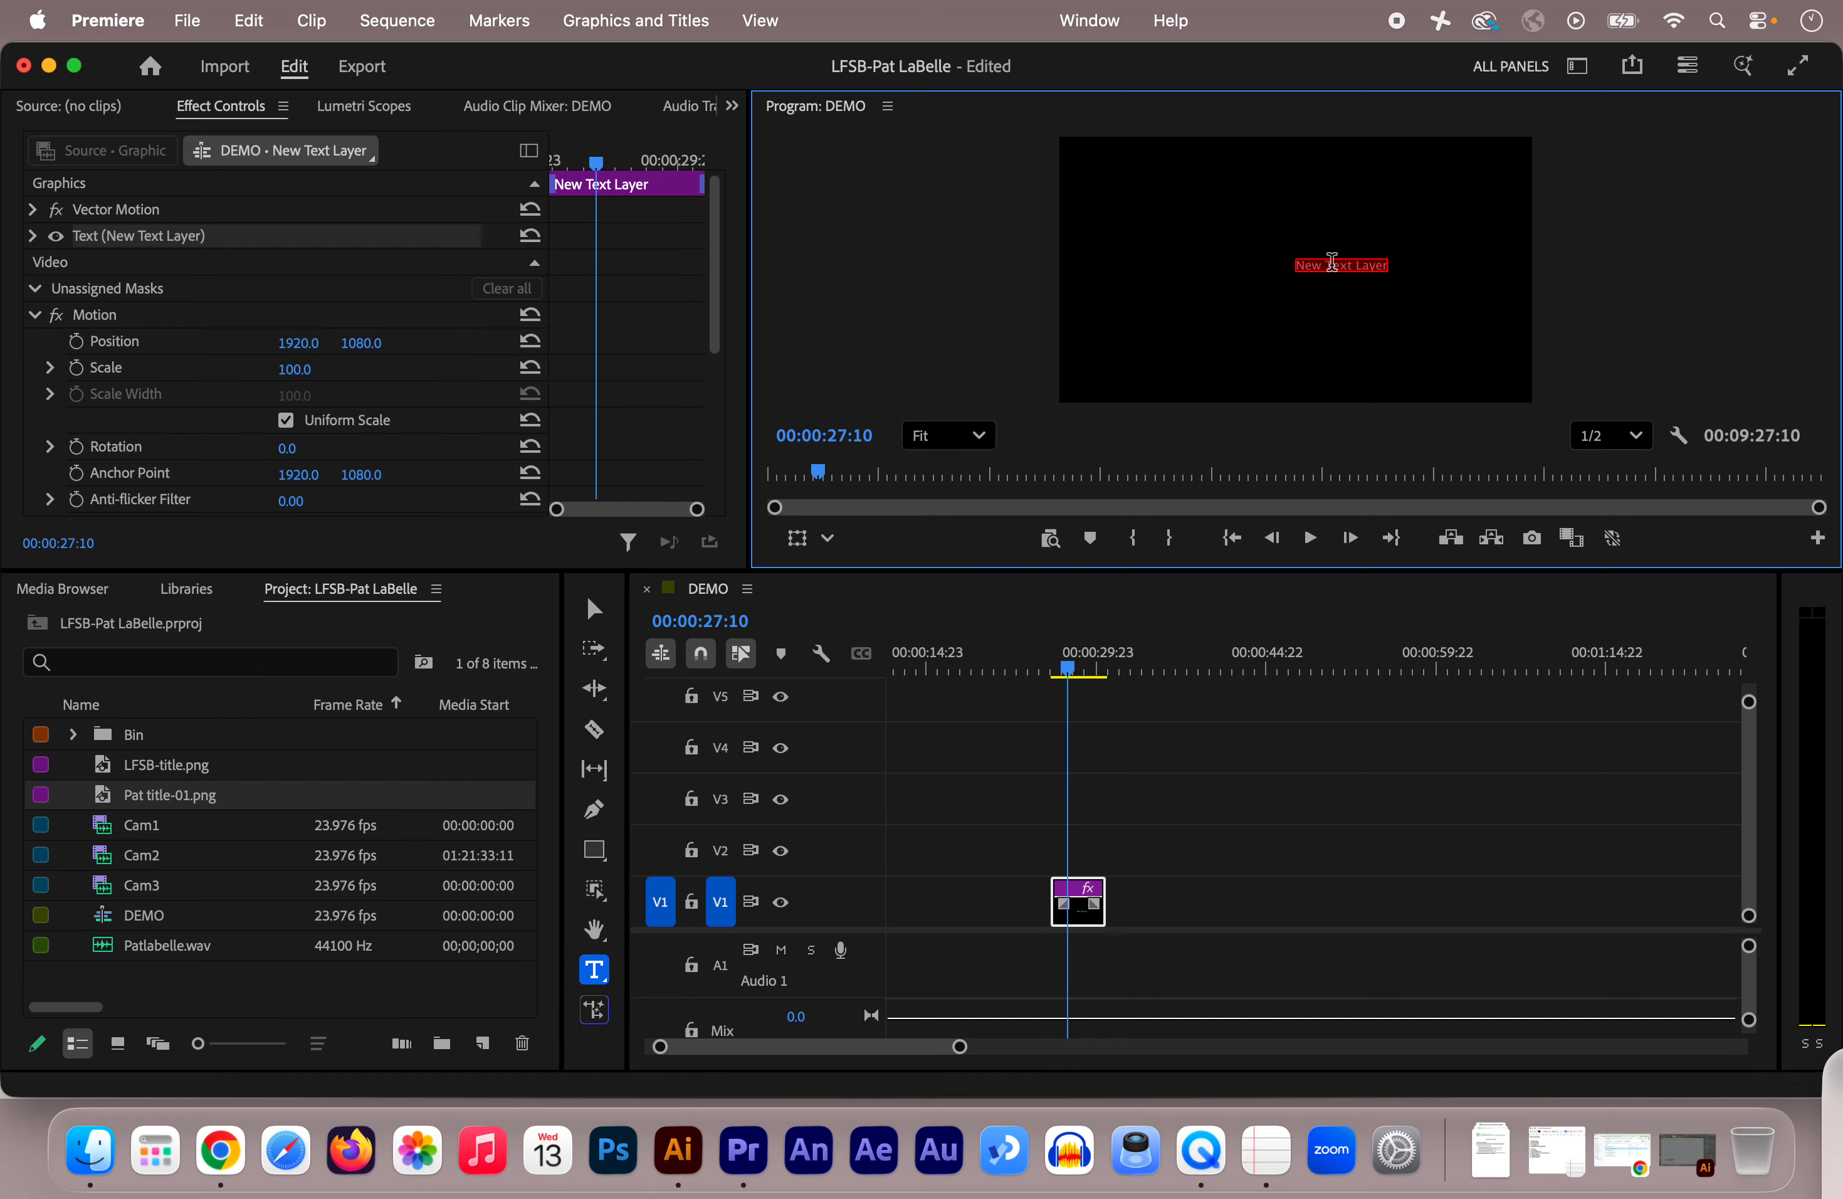
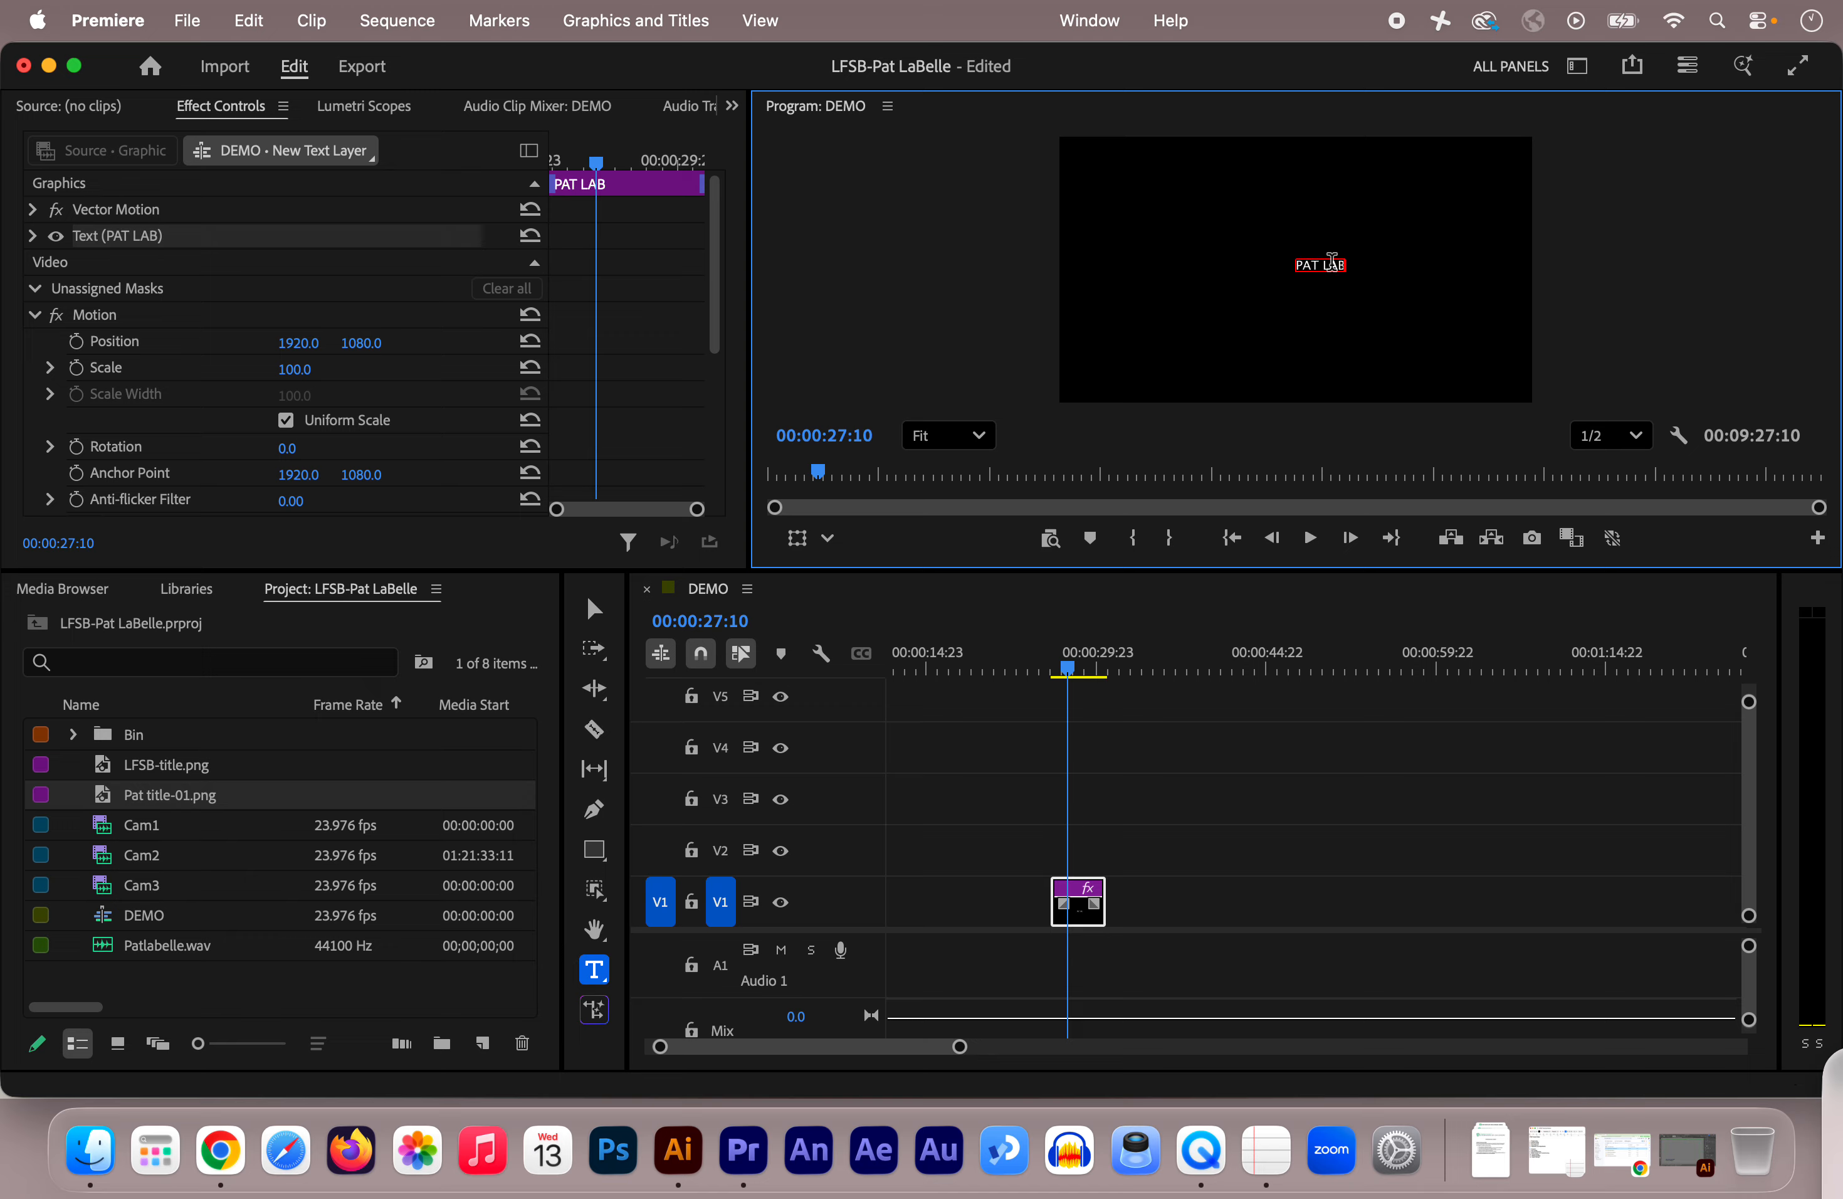
click(594, 610)
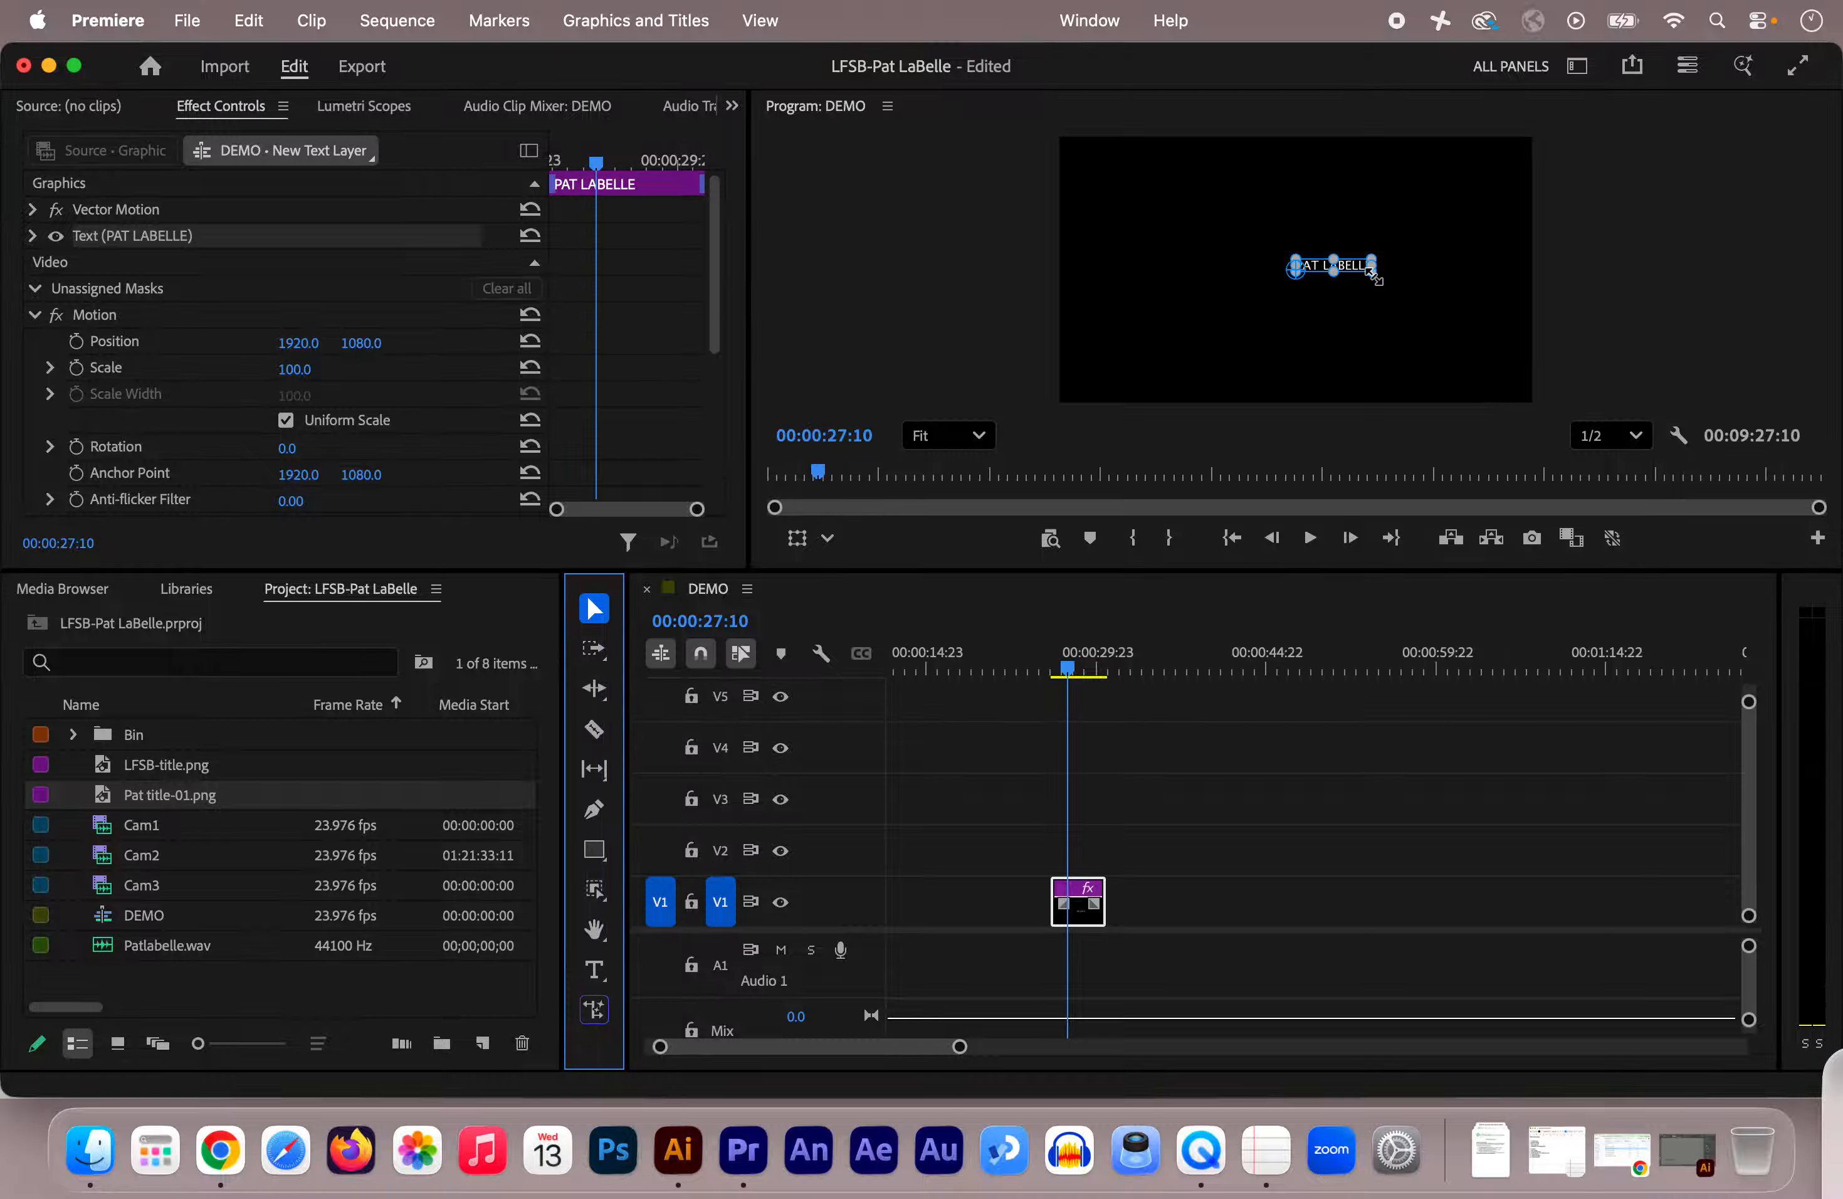
mouse_move(1372, 270)
mouse_down()
mouse_move(1358, 276)
mouse_move(1399, 312)
mouse_move(1438, 268)
mouse_move(1350, 263)
mouse_move(1382, 259)
mouse_move(1371, 270)
mouse_move(1444, 311)
mouse_move(1384, 274)
mouse_up()
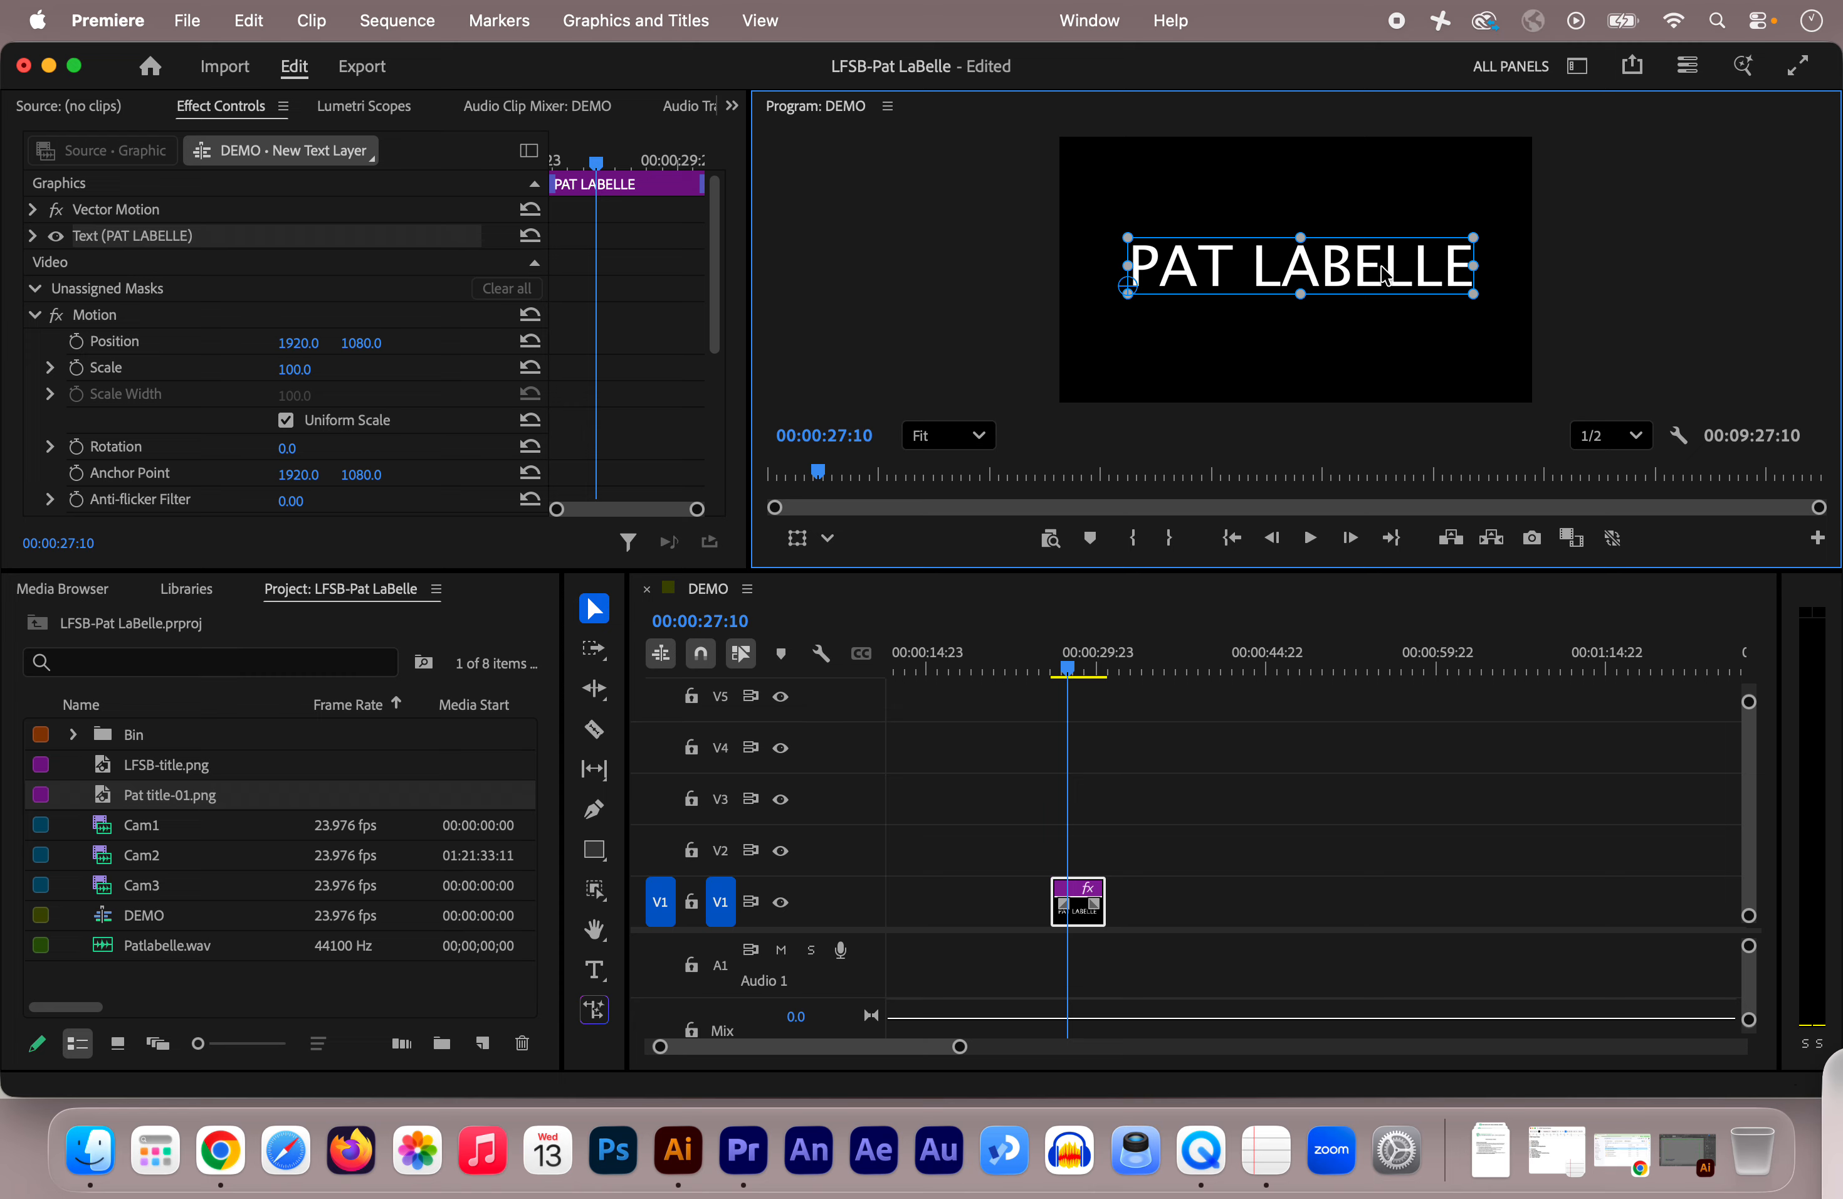